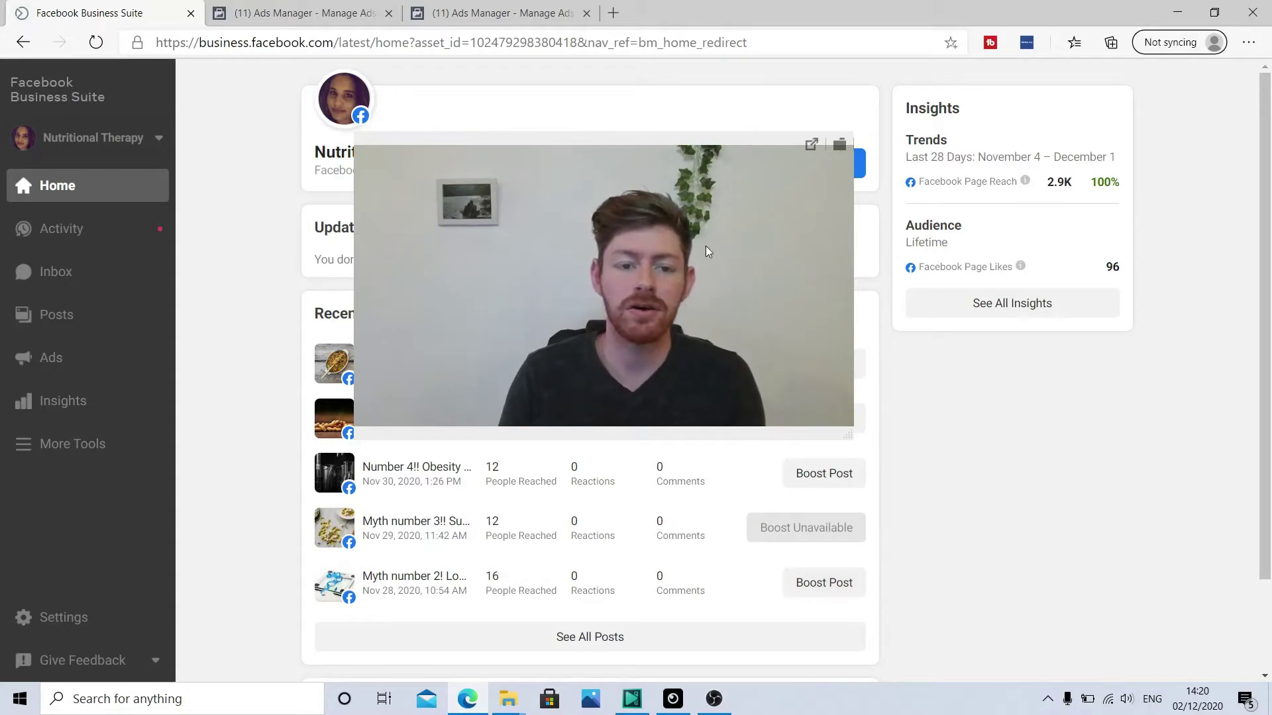
pyautogui.moveTo(586, 253); pyautogui.dragTo(1017, 535)
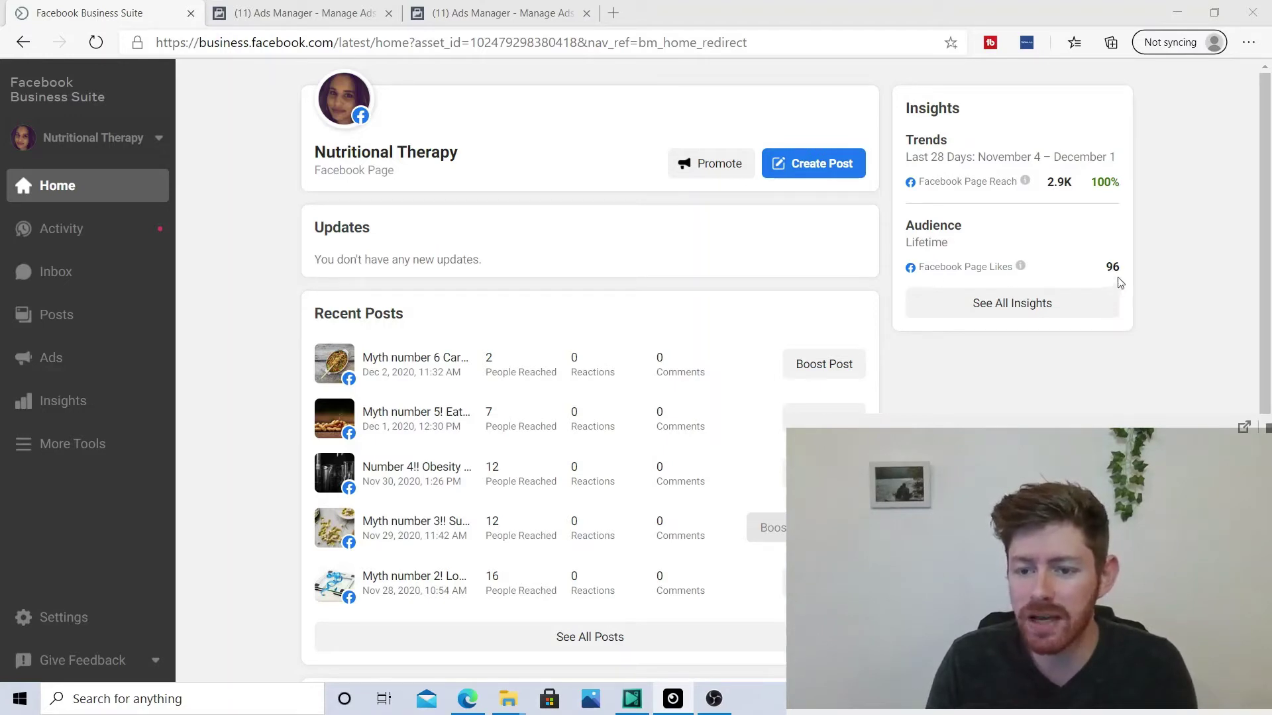
pyautogui.moveTo(1025, 183)
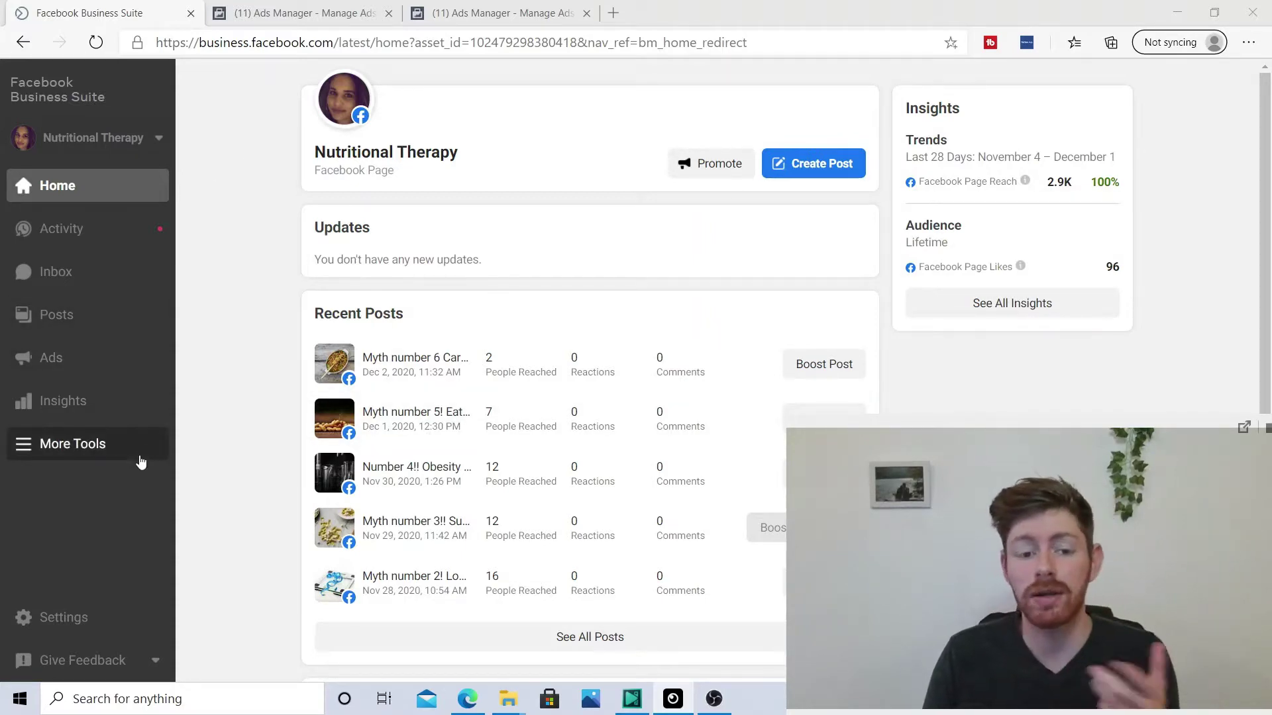
# Open the Ads Manager campaigns list and review the results, reach, cost and spend columns of the existing campaigns.
pyautogui.click(139, 463)
pyautogui.click(138, 459)
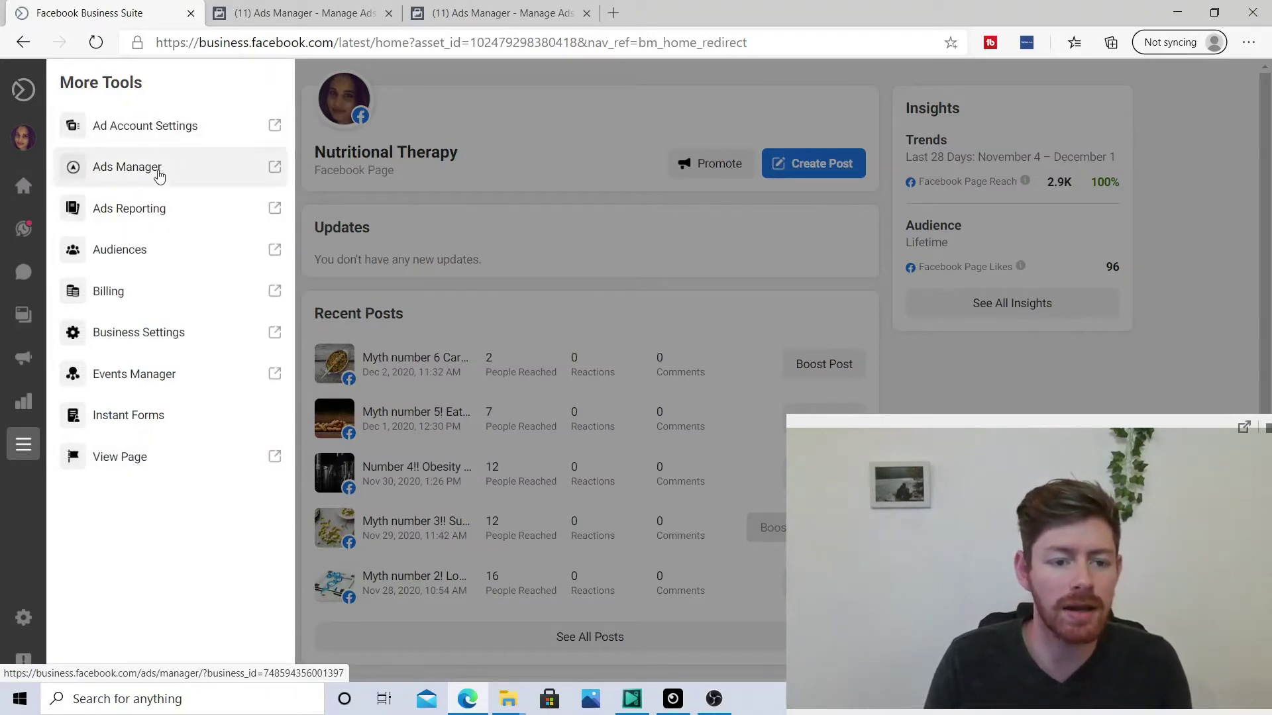
pyautogui.click(258, 13)
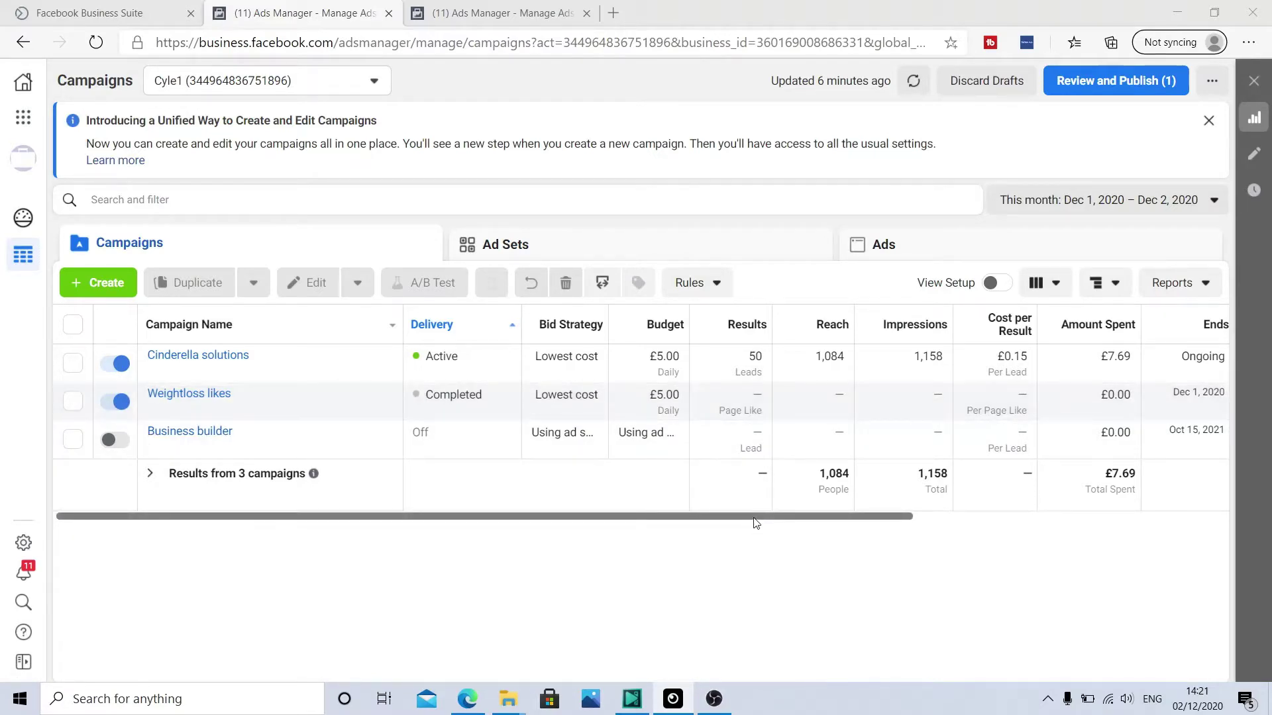
pyautogui.moveTo(756, 523); pyautogui.dragTo(609, 526)
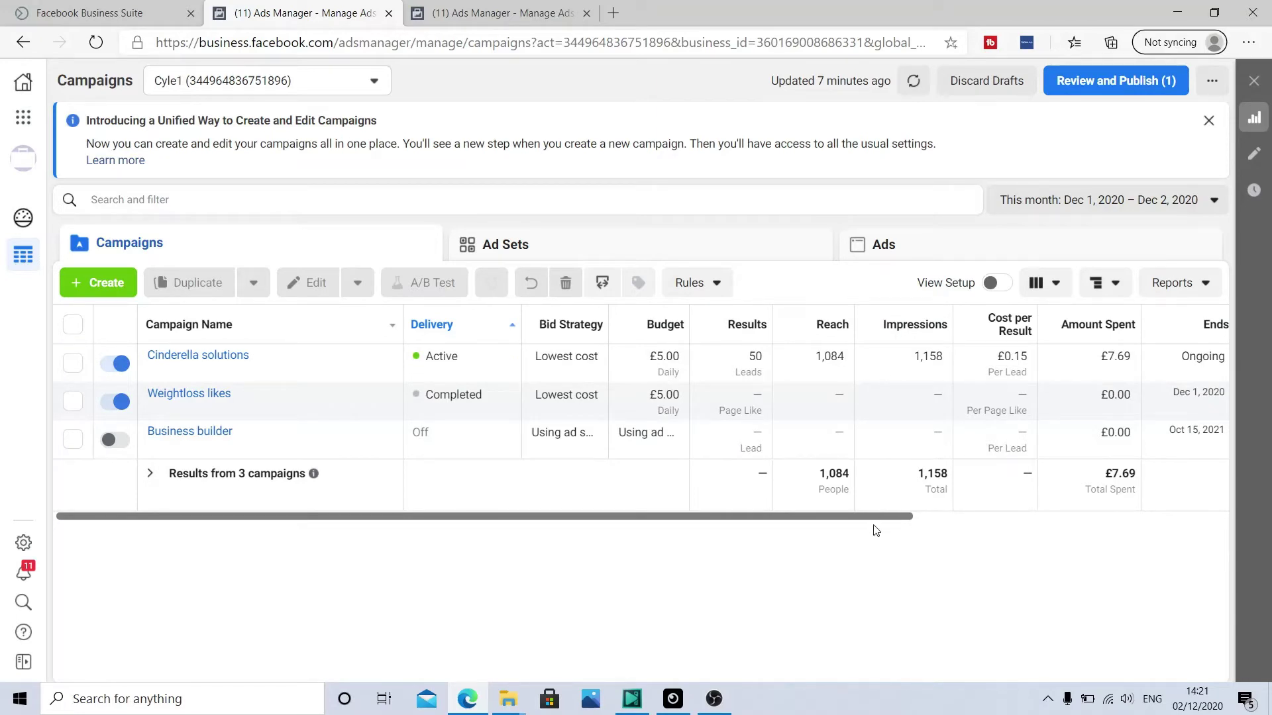
pyautogui.moveTo(891, 519); pyautogui.dragTo(978, 525)
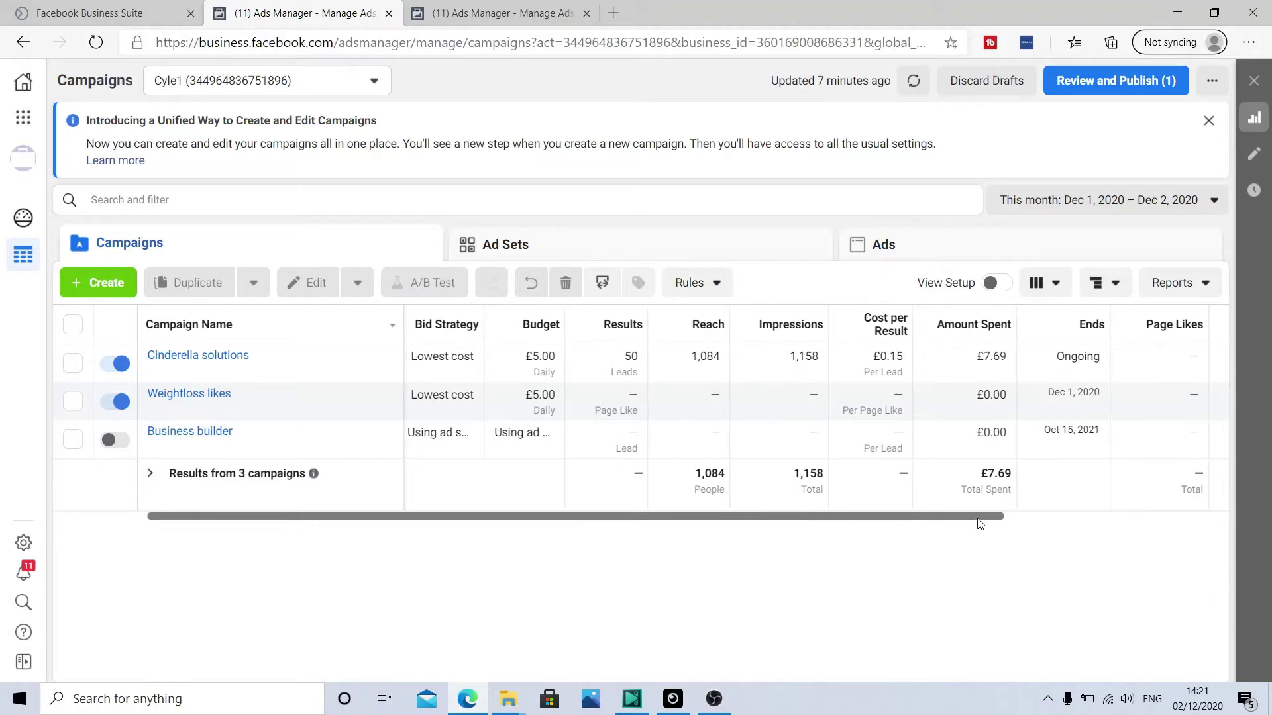
pyautogui.moveTo(898, 525); pyautogui.dragTo(710, 530)
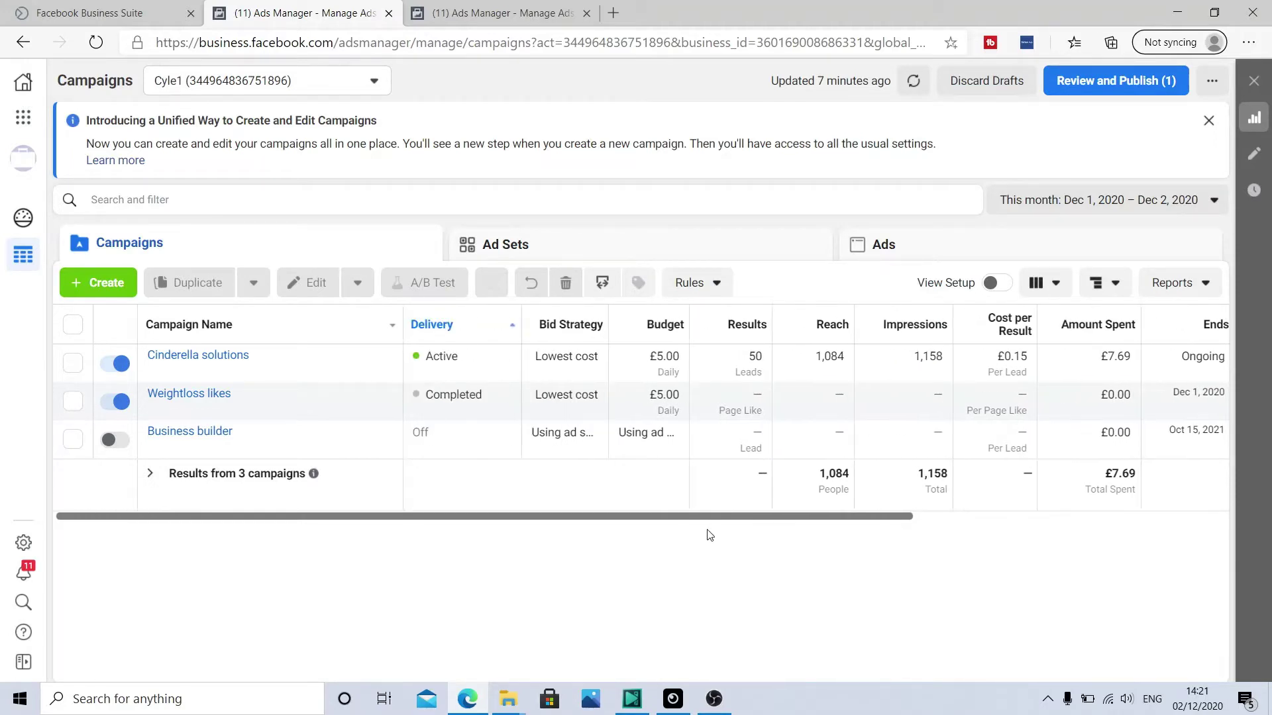
pyautogui.moveTo(535, 372); pyautogui.dragTo(267, 286)
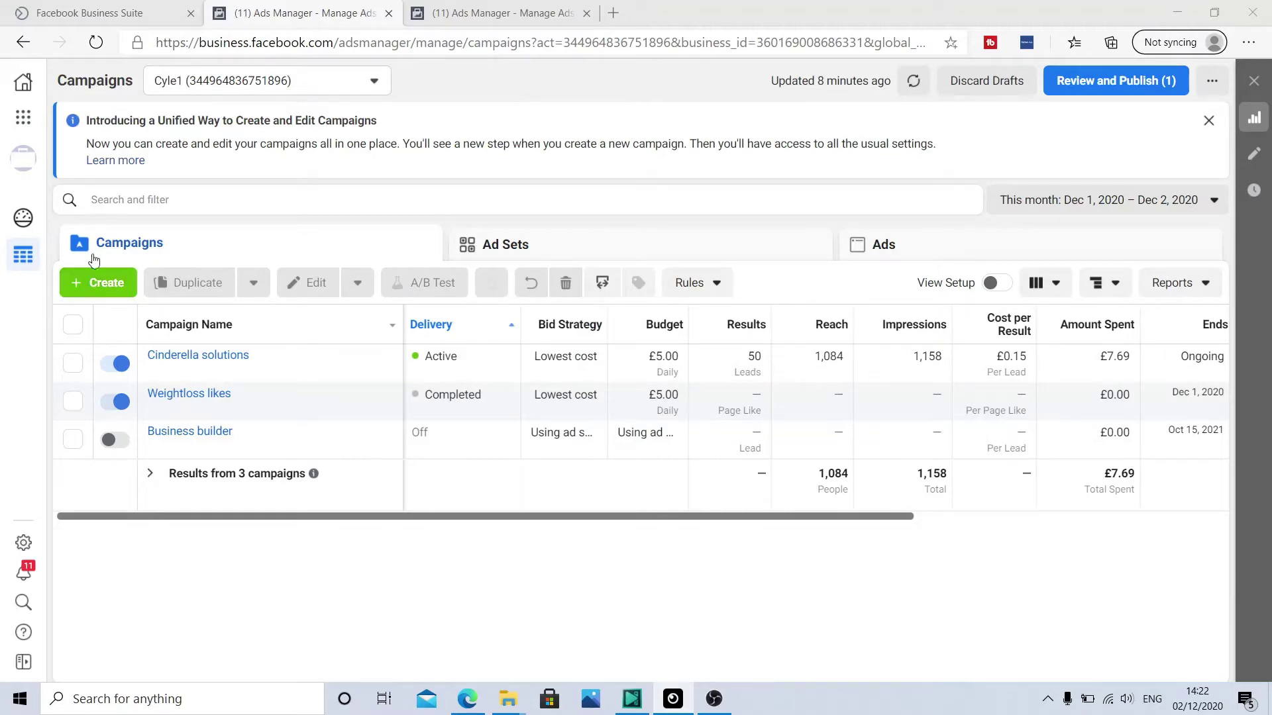
# Start a new campaign with Conversions as its objective.
pyautogui.click(107, 283)
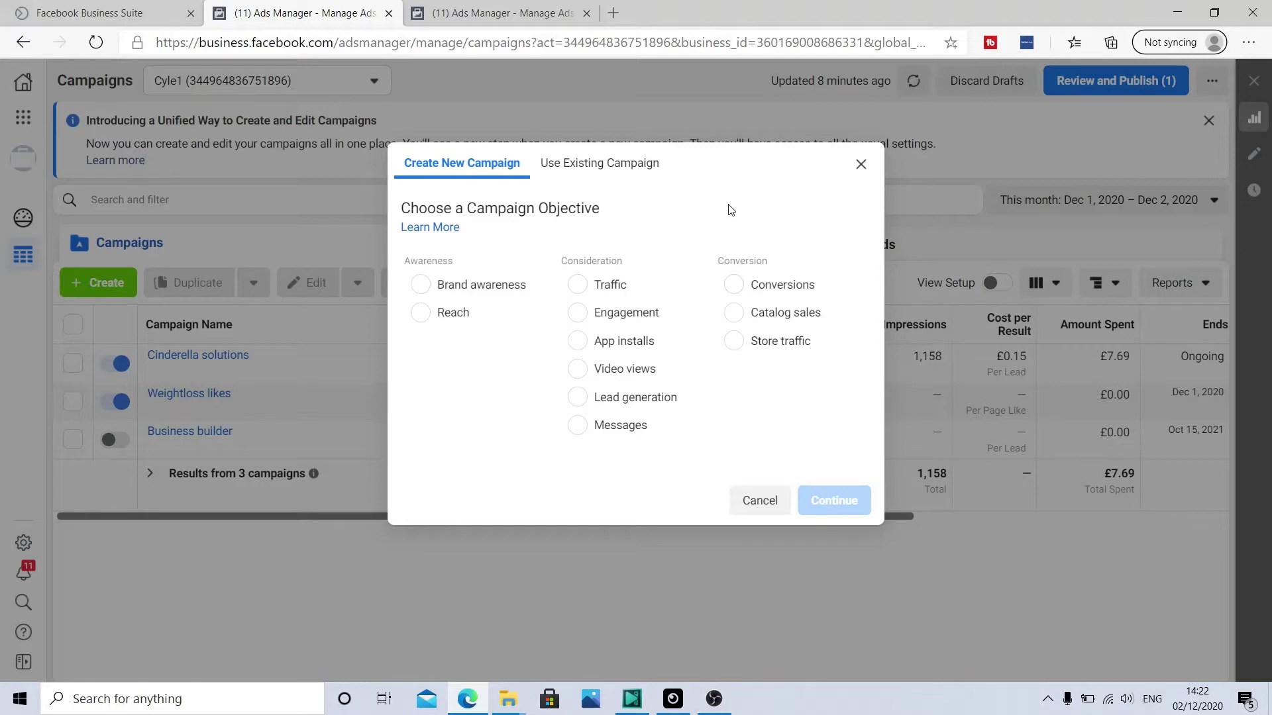
pyautogui.click(739, 289)
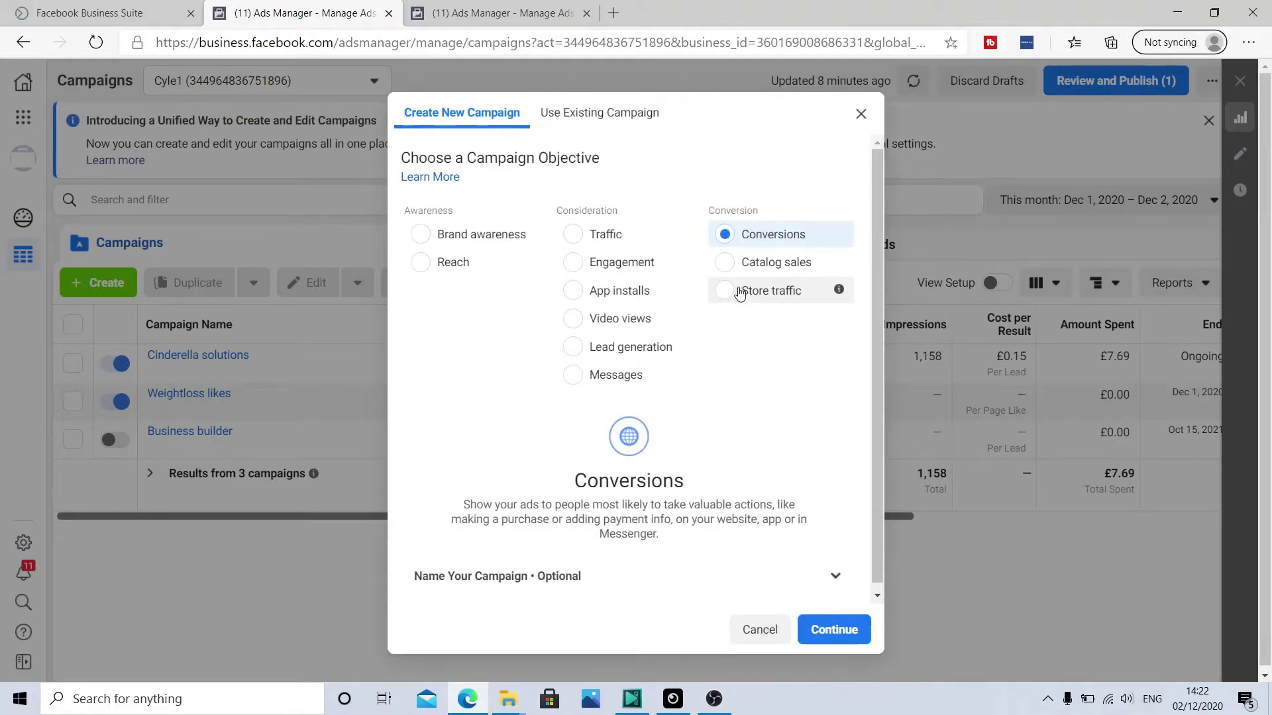
pyautogui.scroll(-1, 659, 463)
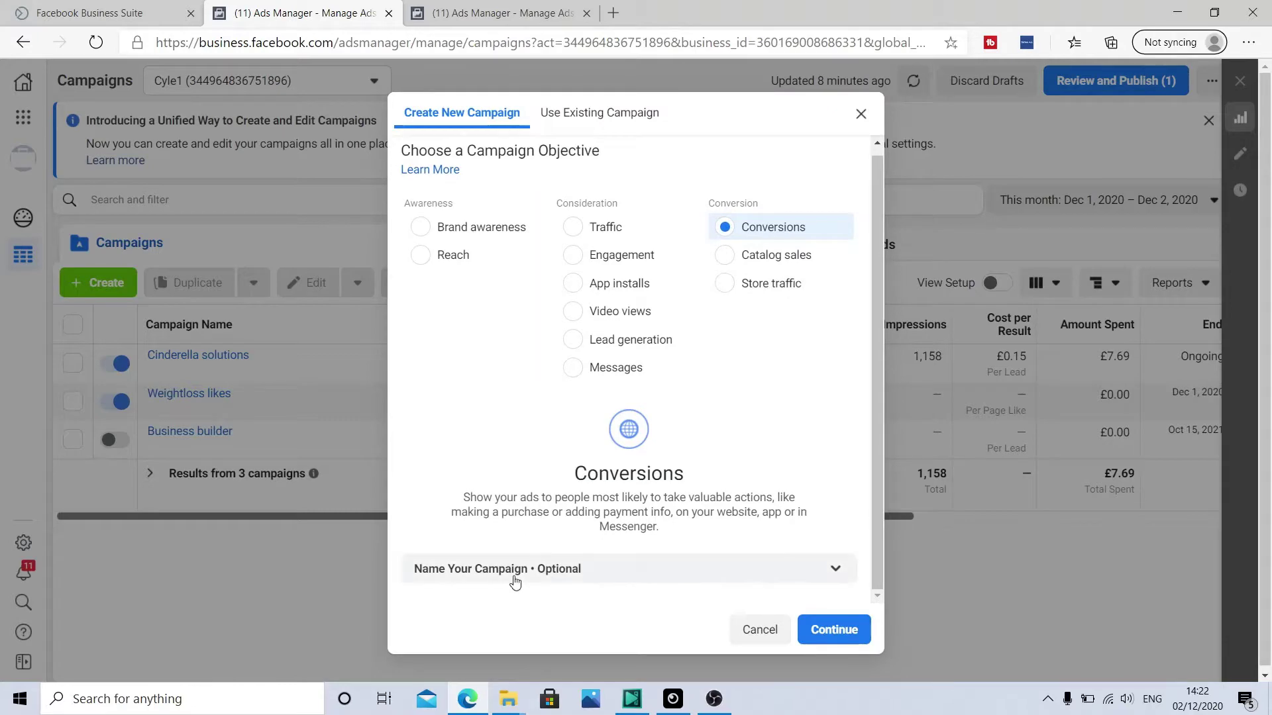
# Expand the optional naming section and name the campaign "Cinderella campaign".
pyautogui.click(847, 578)
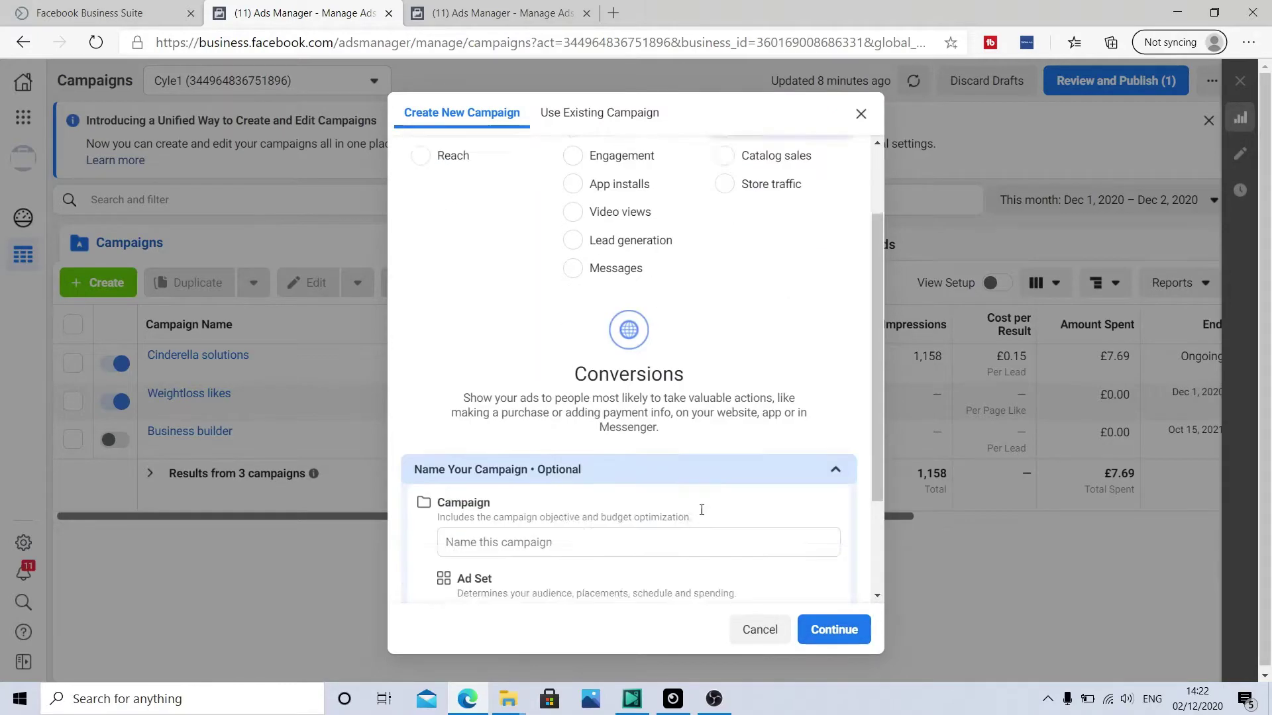
pyautogui.click(556, 432)
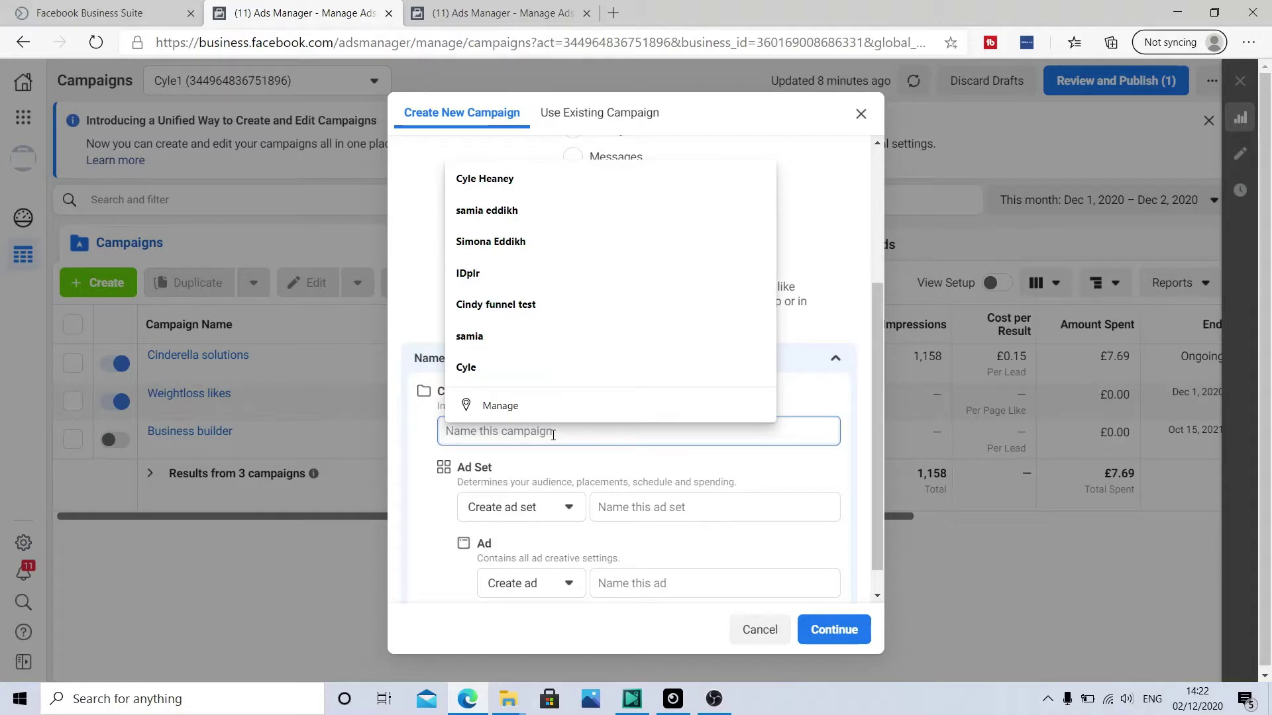
pyautogui.write('Cinde')
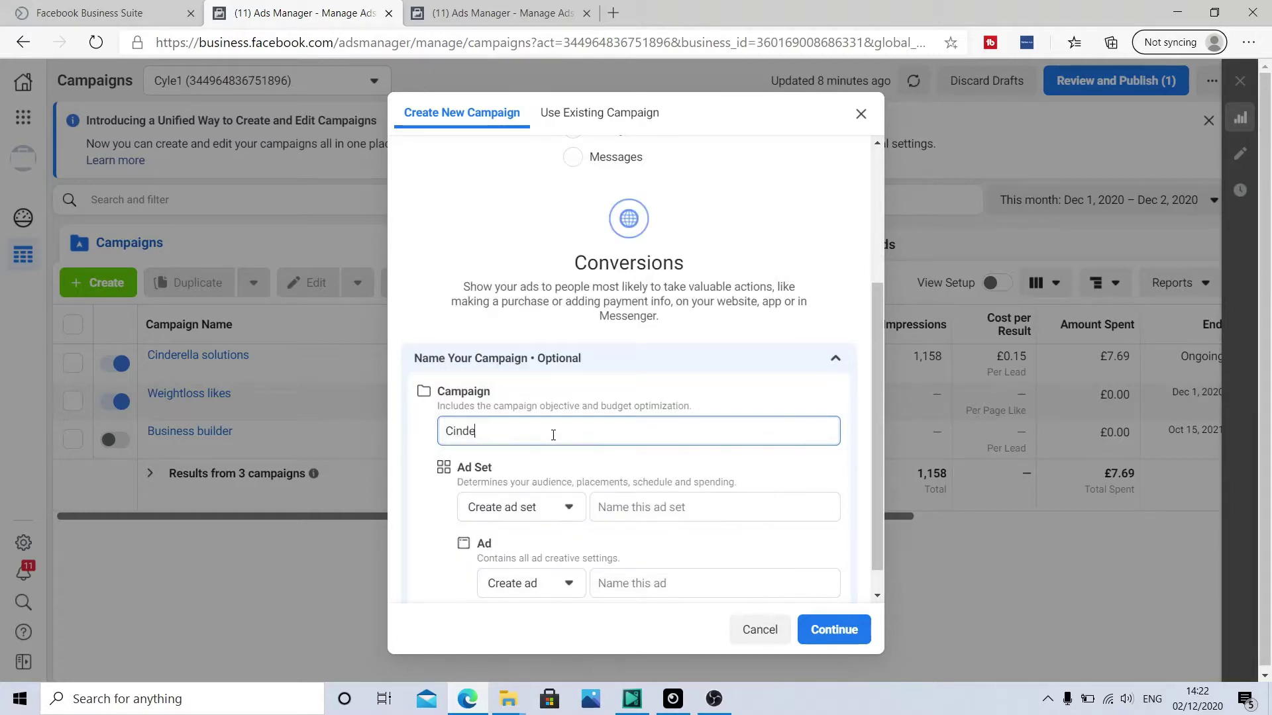
pyautogui.write('rella ca,paign')
pyautogui.scroll(-1, 596, 477)
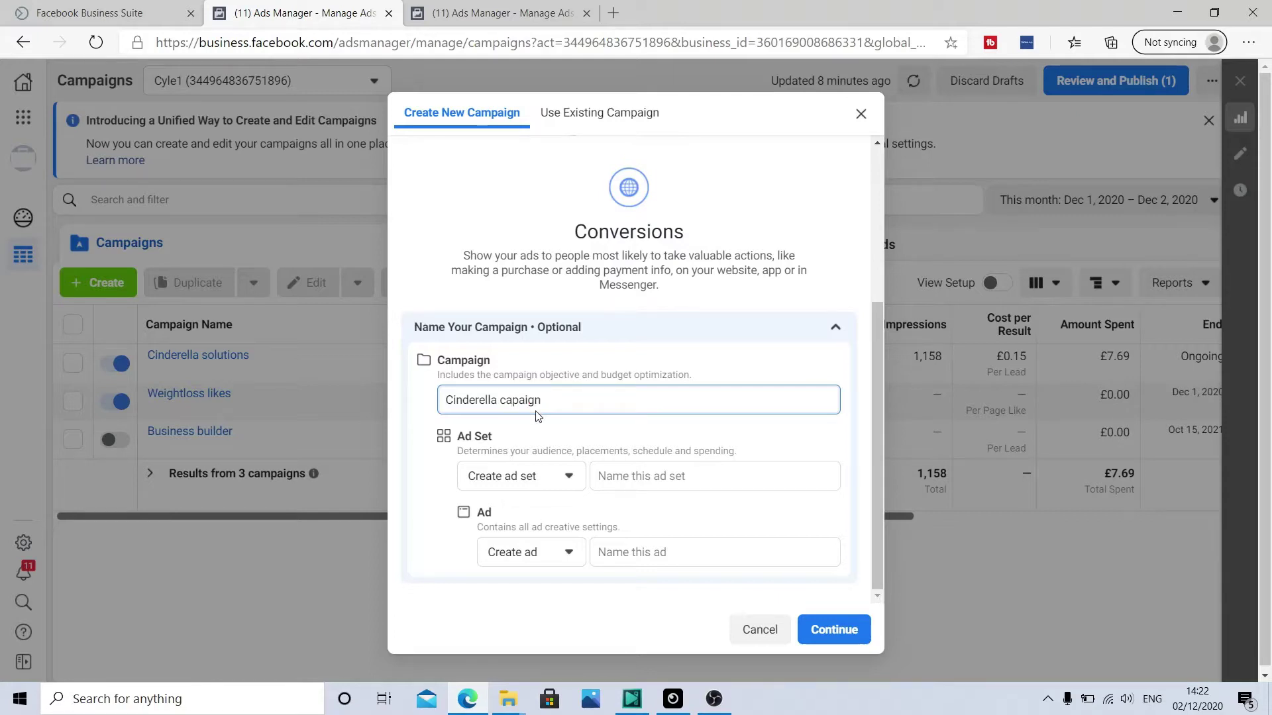
pyautogui.write('m')
# Name the ad set "F-25-65", leave the ad unnamed, and continue to the campaign settings.
pyautogui.click(634, 480)
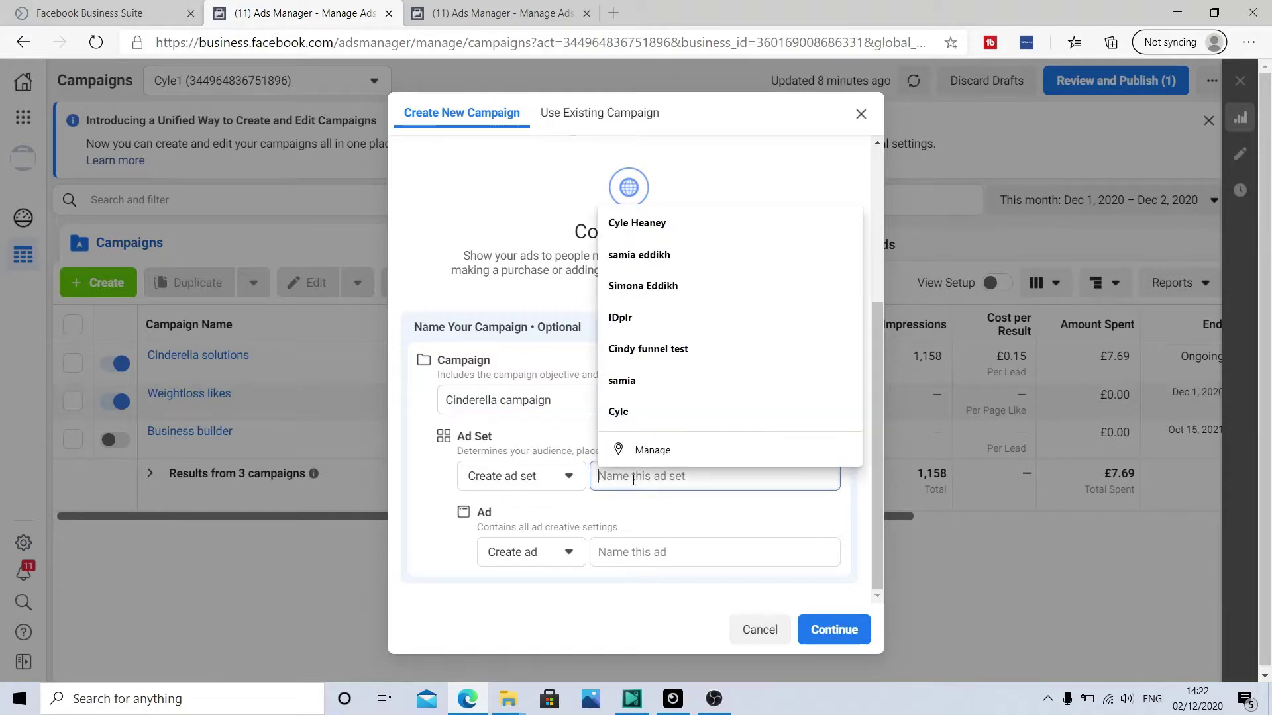
pyautogui.write('F-25')
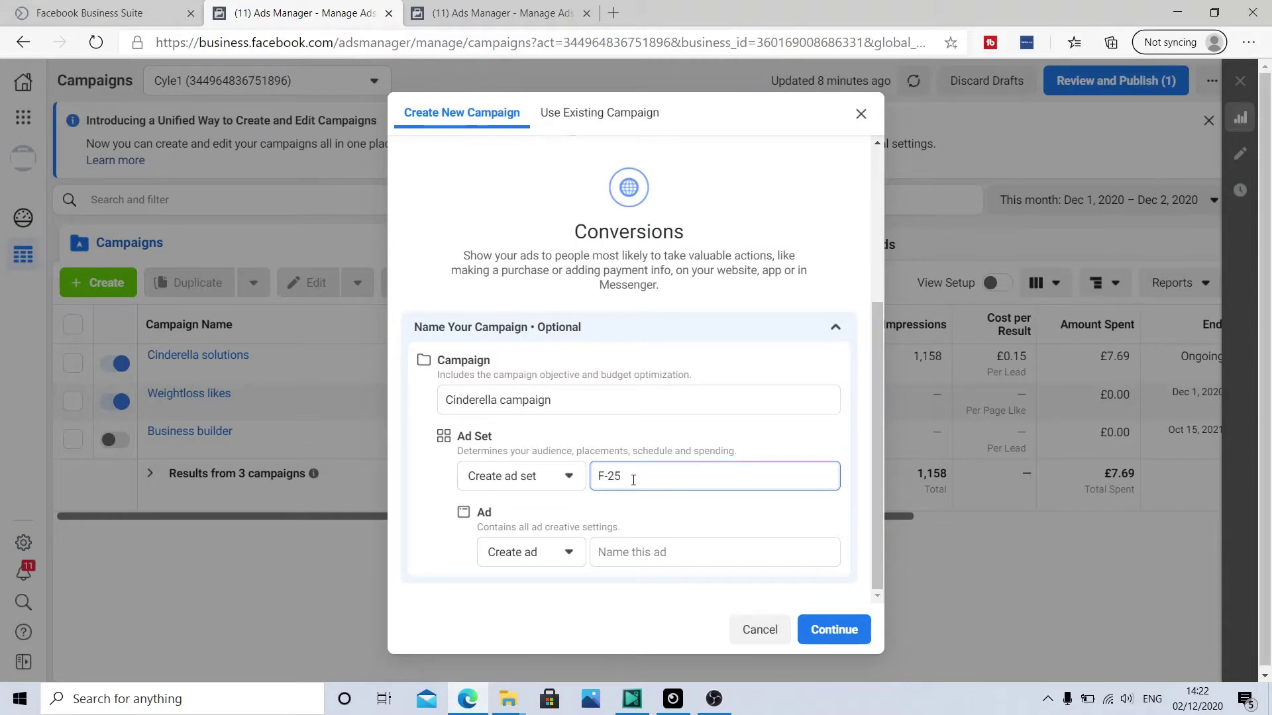
pyautogui.write('-65')
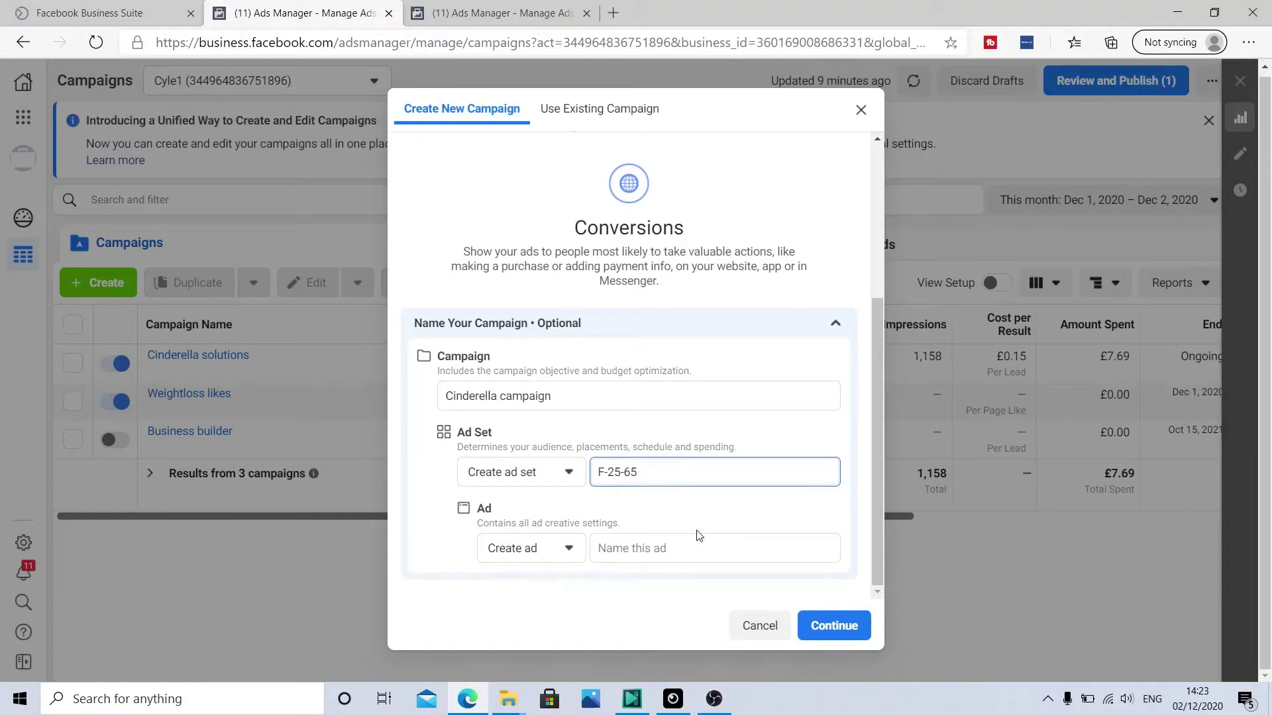
pyautogui.click(855, 627)
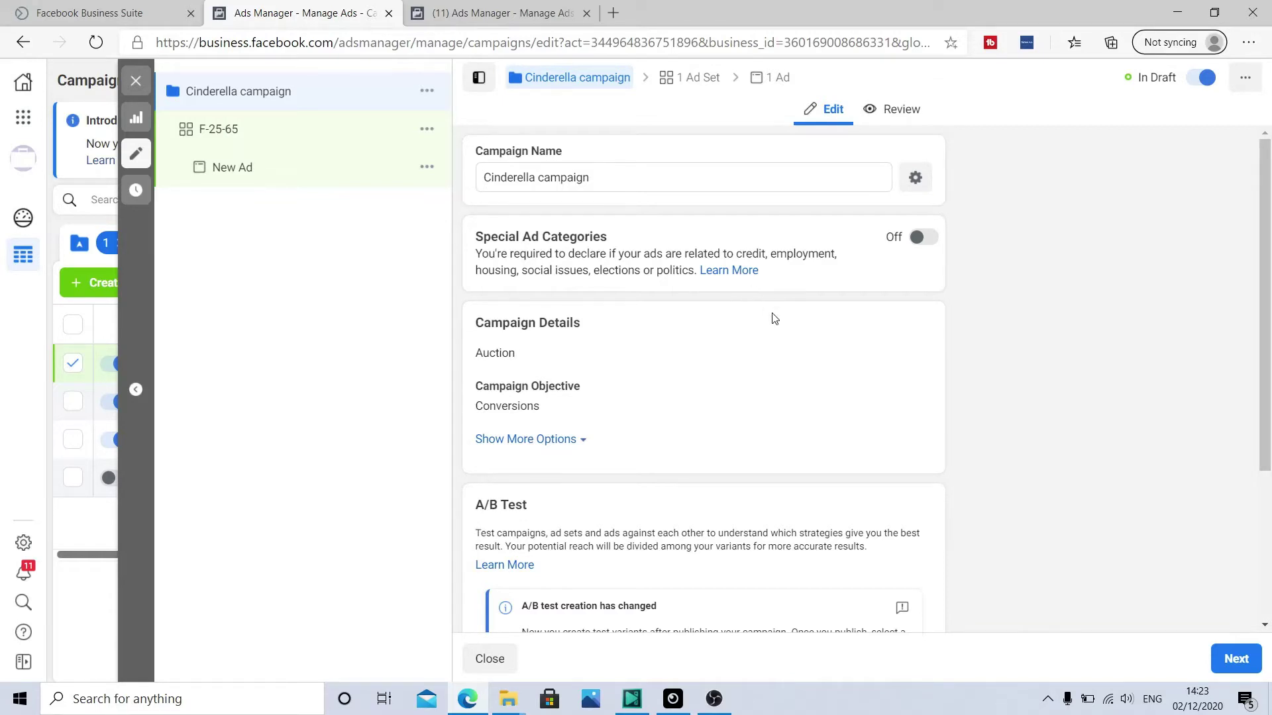
# Turn on Campaign Budget Optimization for the Cinderella campaign.
pyautogui.scroll(-1, 679, 305)
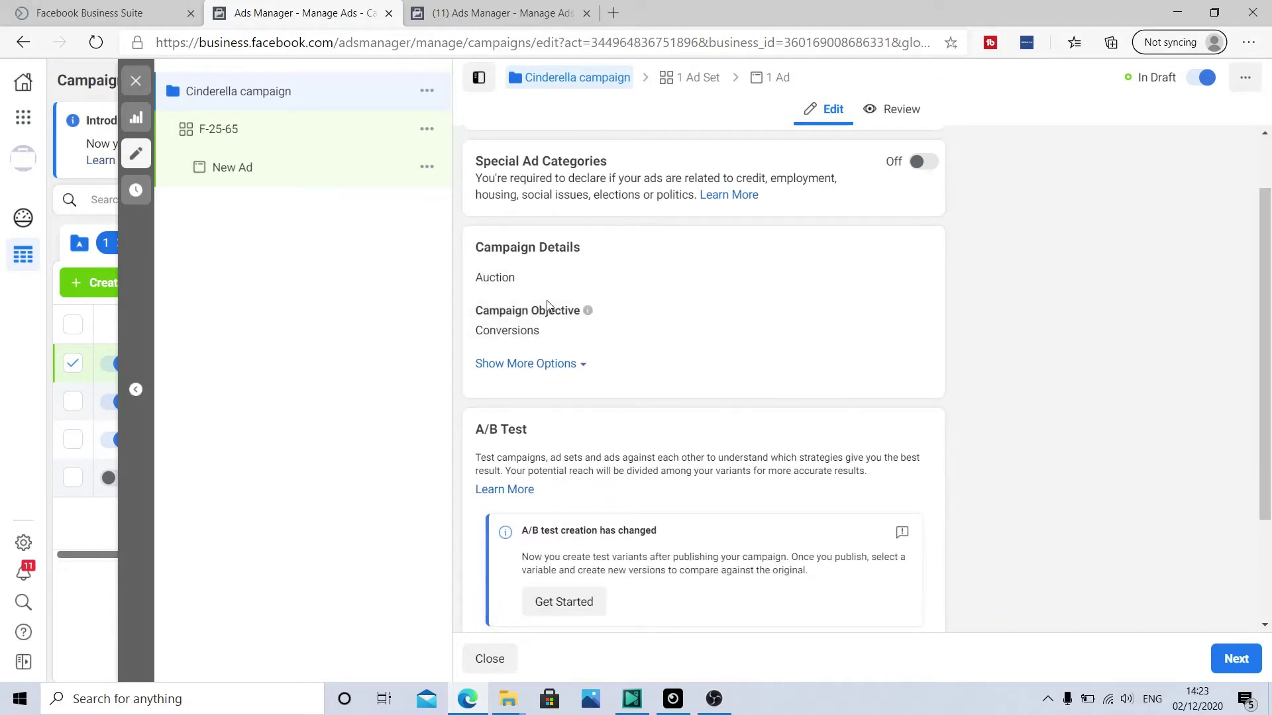
pyautogui.scroll(-1, 548, 307)
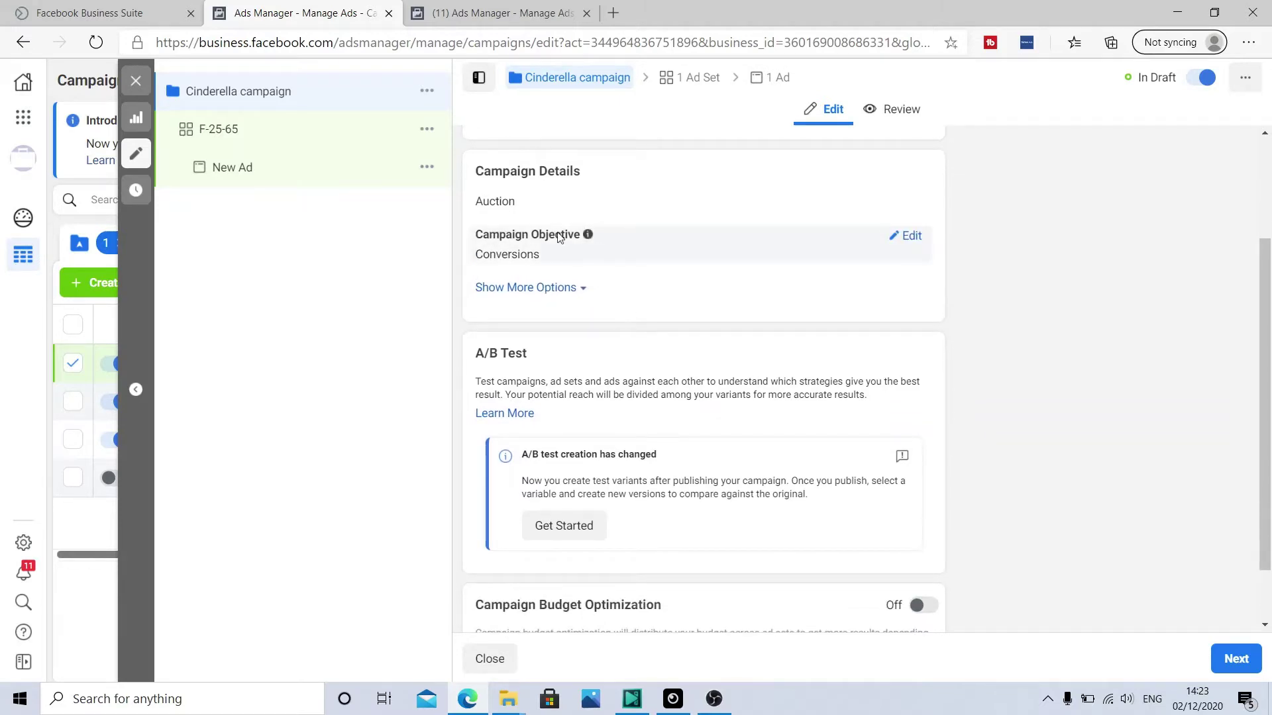
pyautogui.scroll(-1, 558, 239)
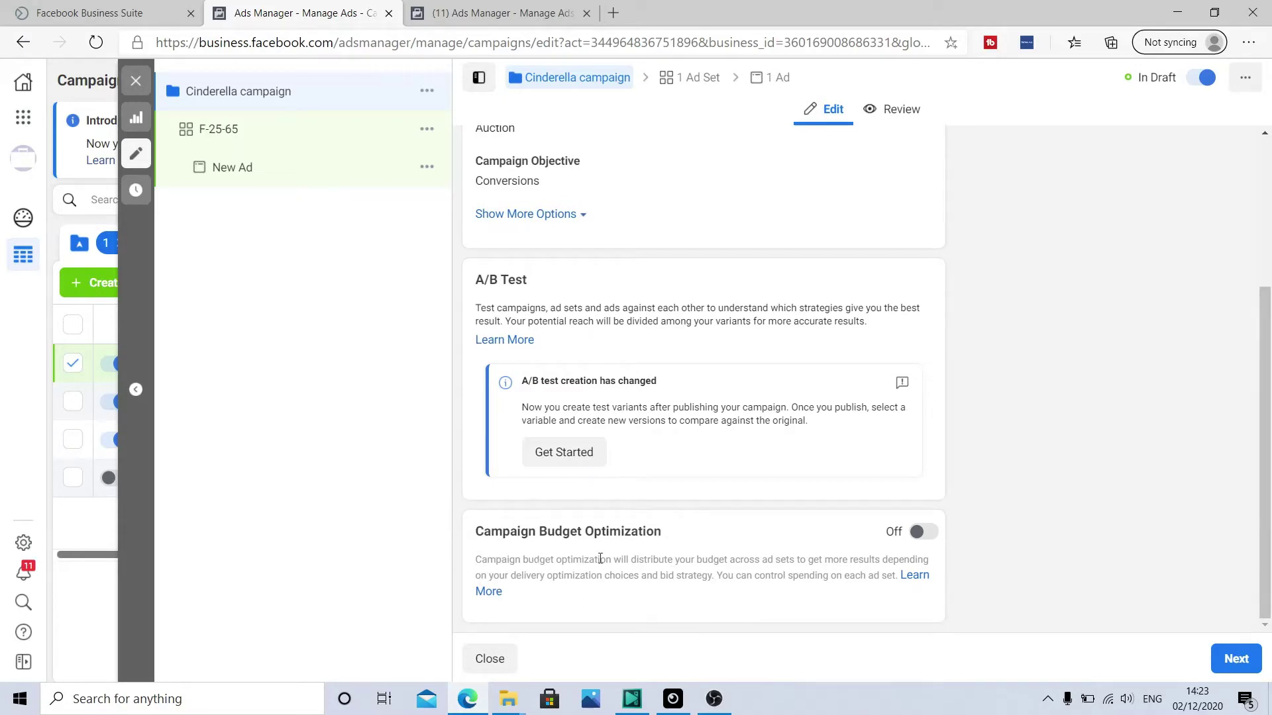
pyautogui.click(922, 532)
pyautogui.scroll(-2, 809, 559)
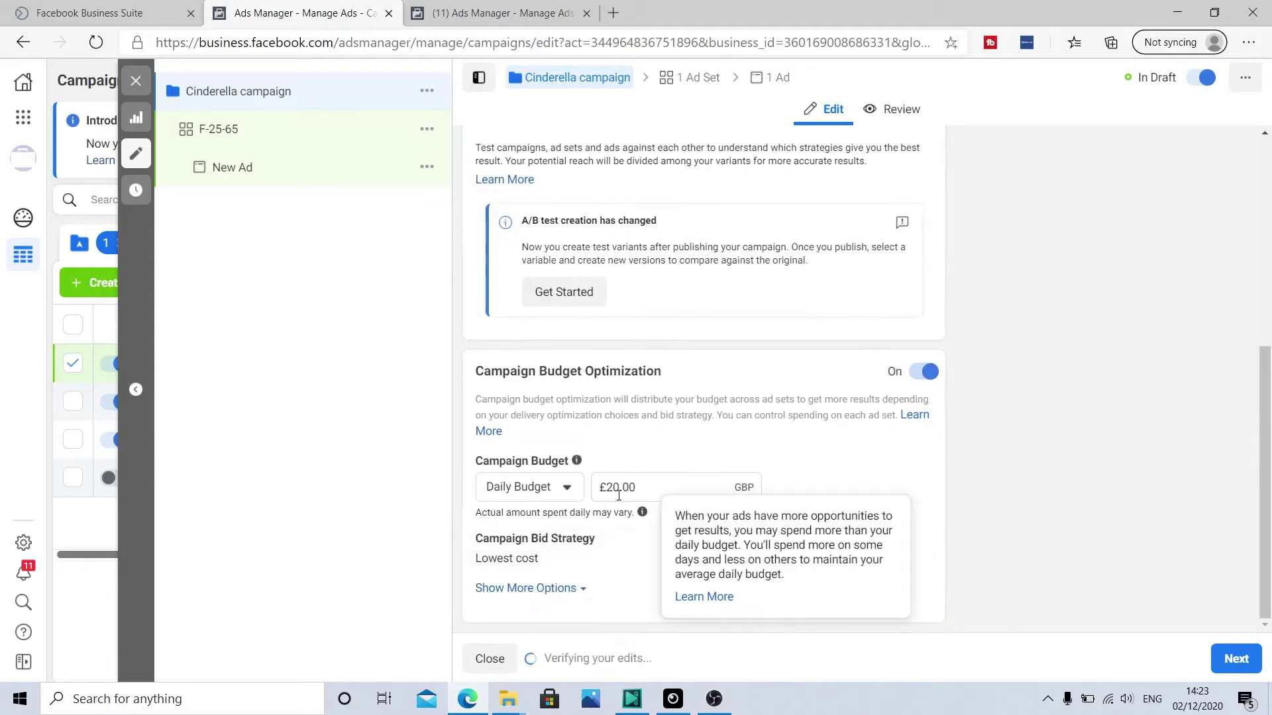
# Set the campaign's daily budget to £5.00 and continue to the ad set settings.
pyautogui.click(619, 487)
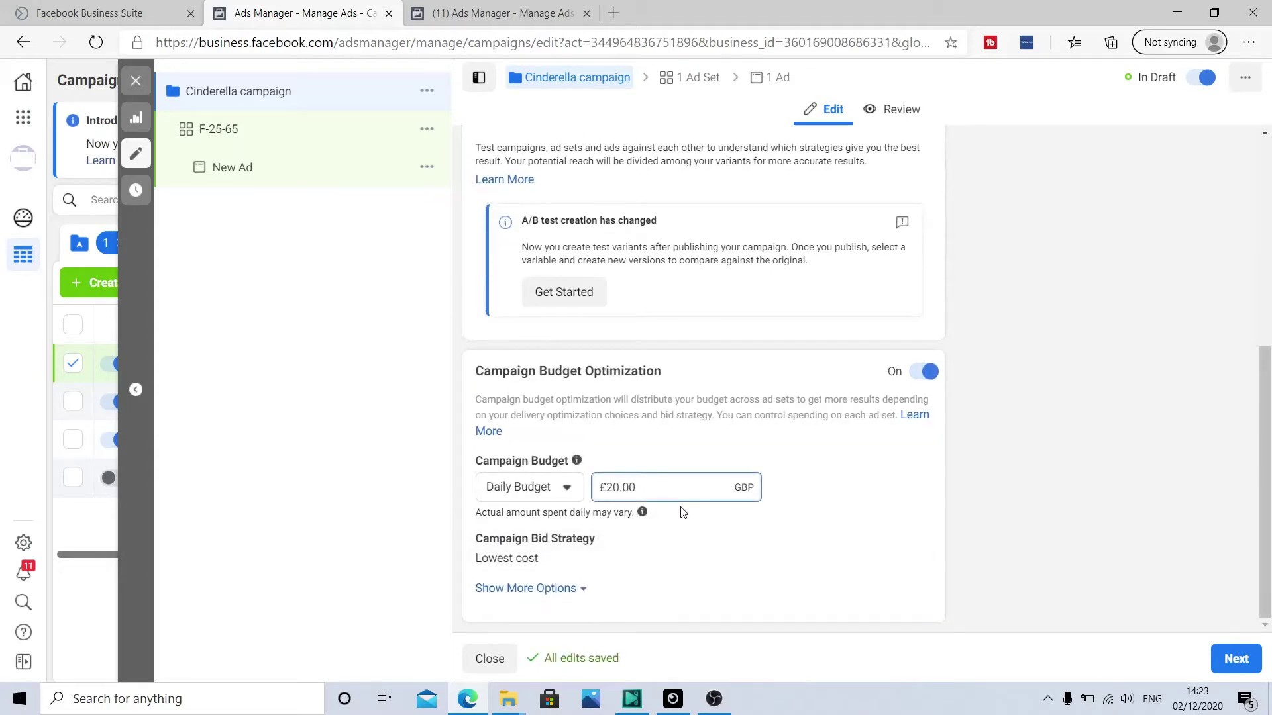
pyautogui.press('BackSpace')
pyautogui.press('BackSpace')
pyautogui.write('5')
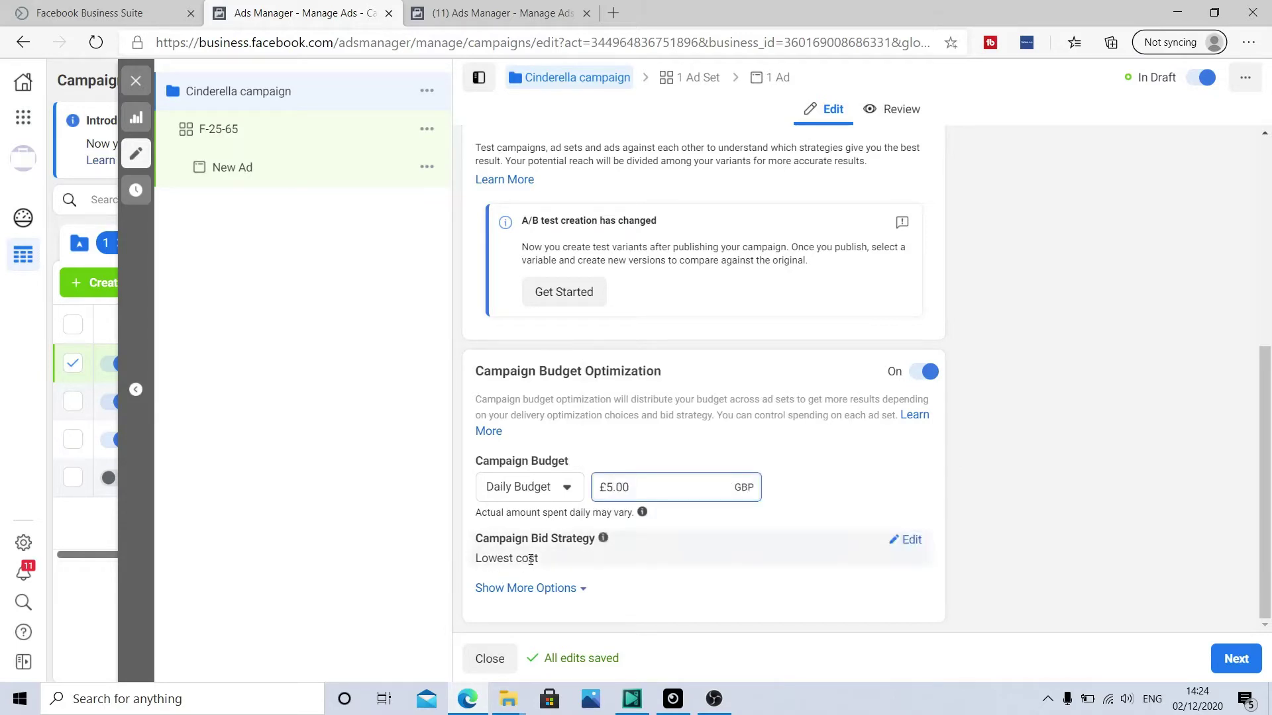
pyautogui.click(1244, 659)
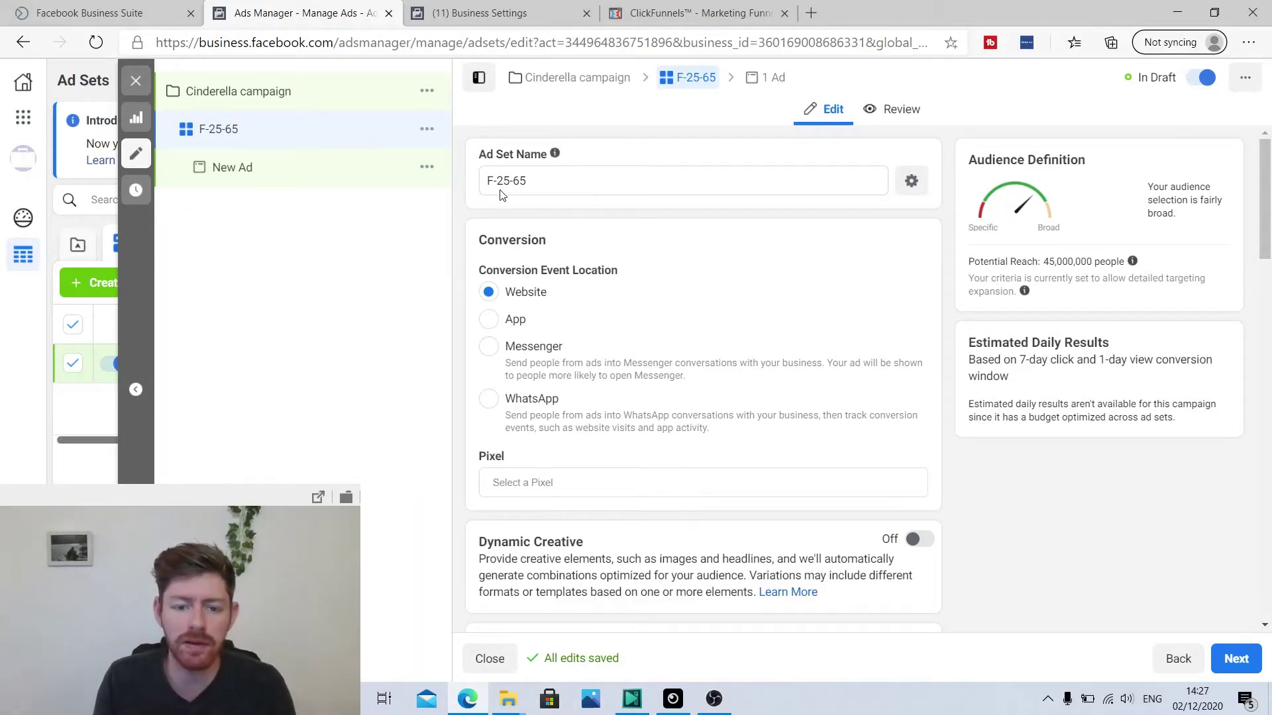
# Review the ad set's conversion and pixel settings, then switch to the Business Settings Pixels page and select "Test pixel cindt".
pyautogui.scroll(-1, 766, 371)
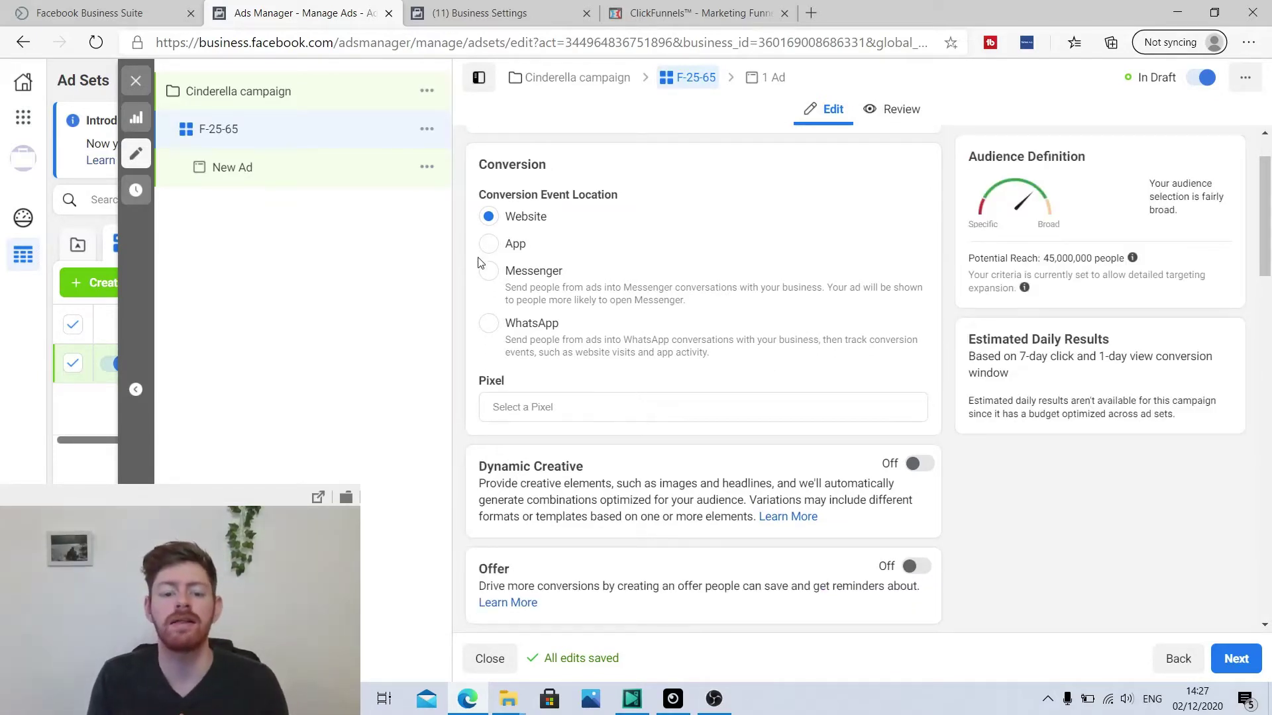
pyautogui.scroll(-1, 490, 281)
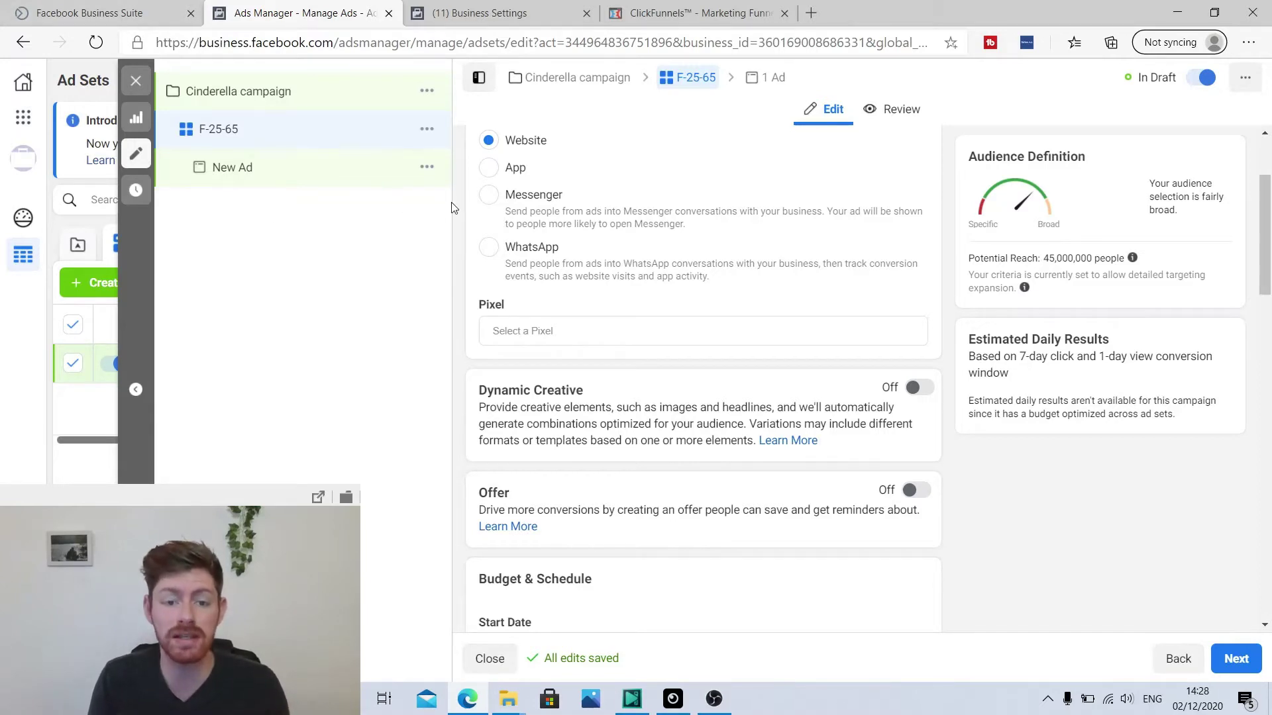
pyautogui.click(530, 23)
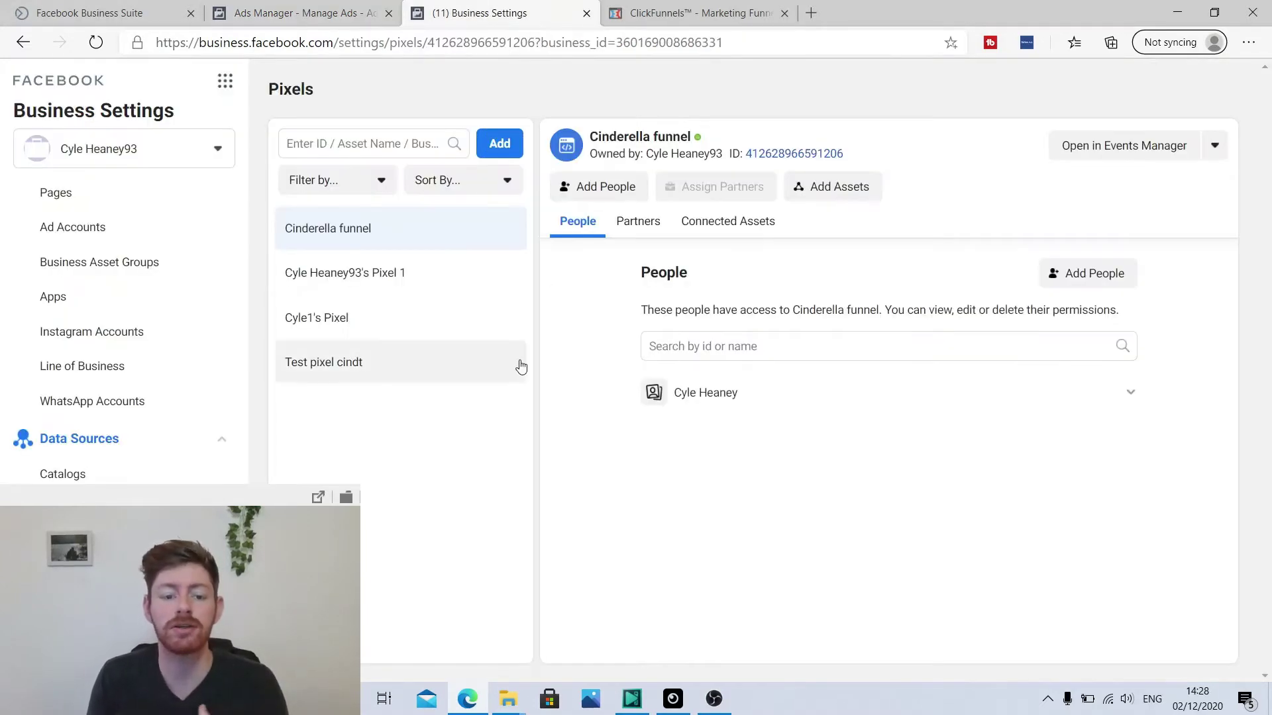
pyautogui.click(409, 381)
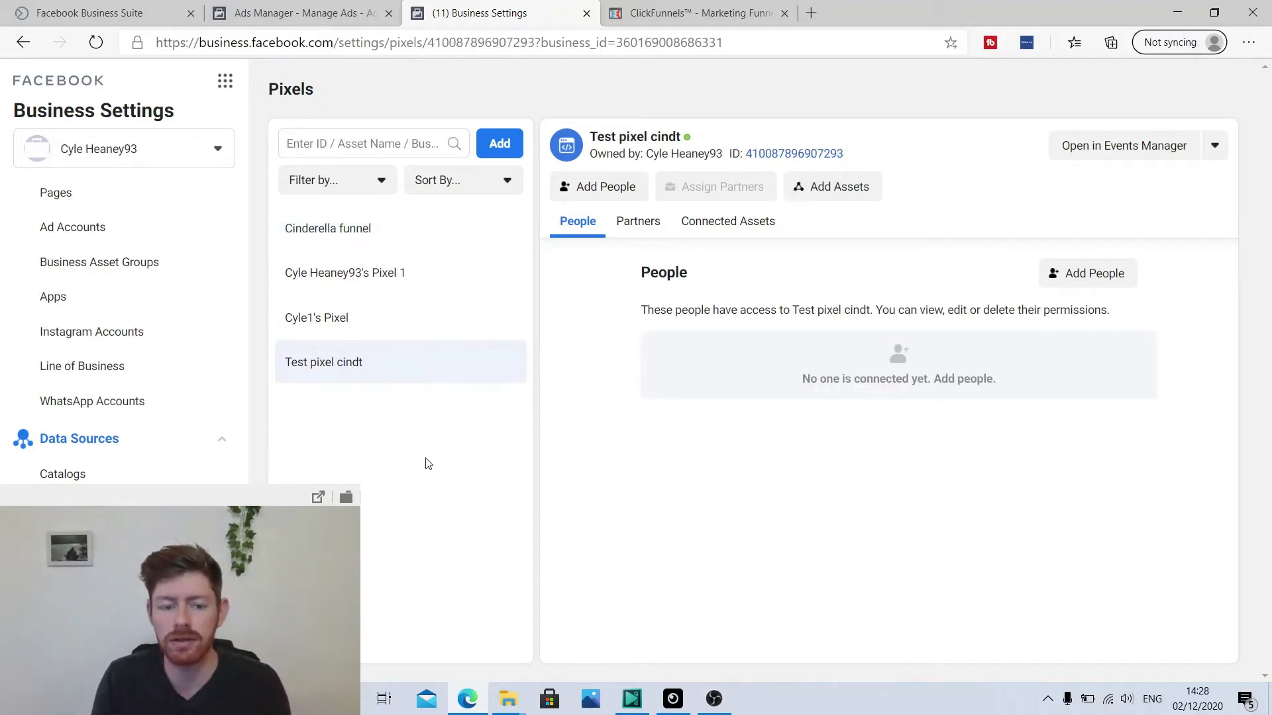
# Assign the listed person to "Test pixel cindt" with both View Pixels and Manage Pixel permissions.
pyautogui.click(603, 191)
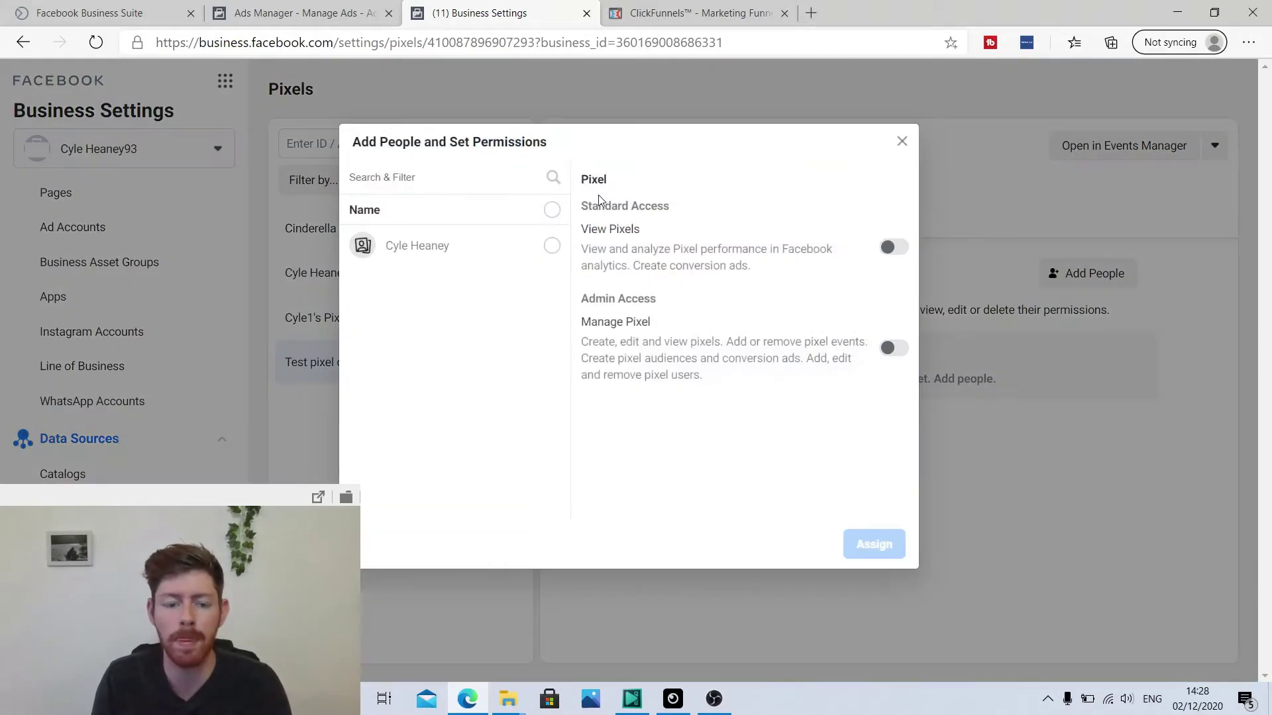
pyautogui.click(552, 246)
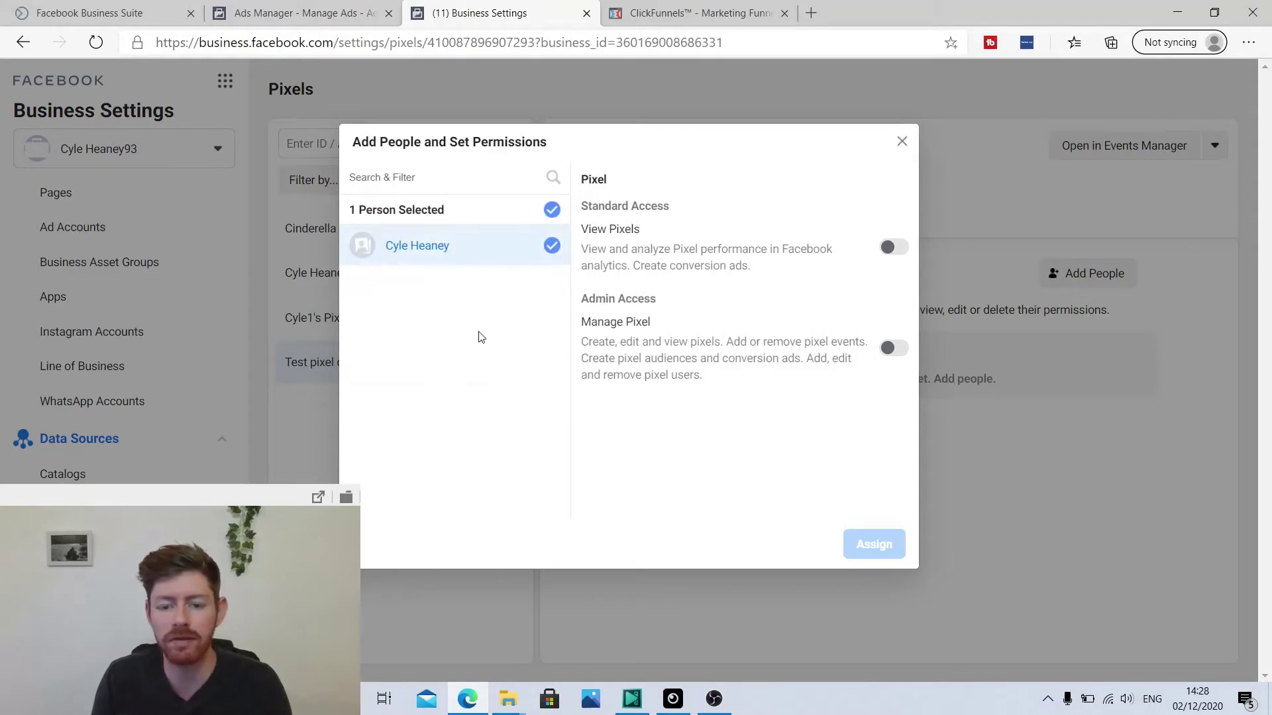
pyautogui.click(894, 248)
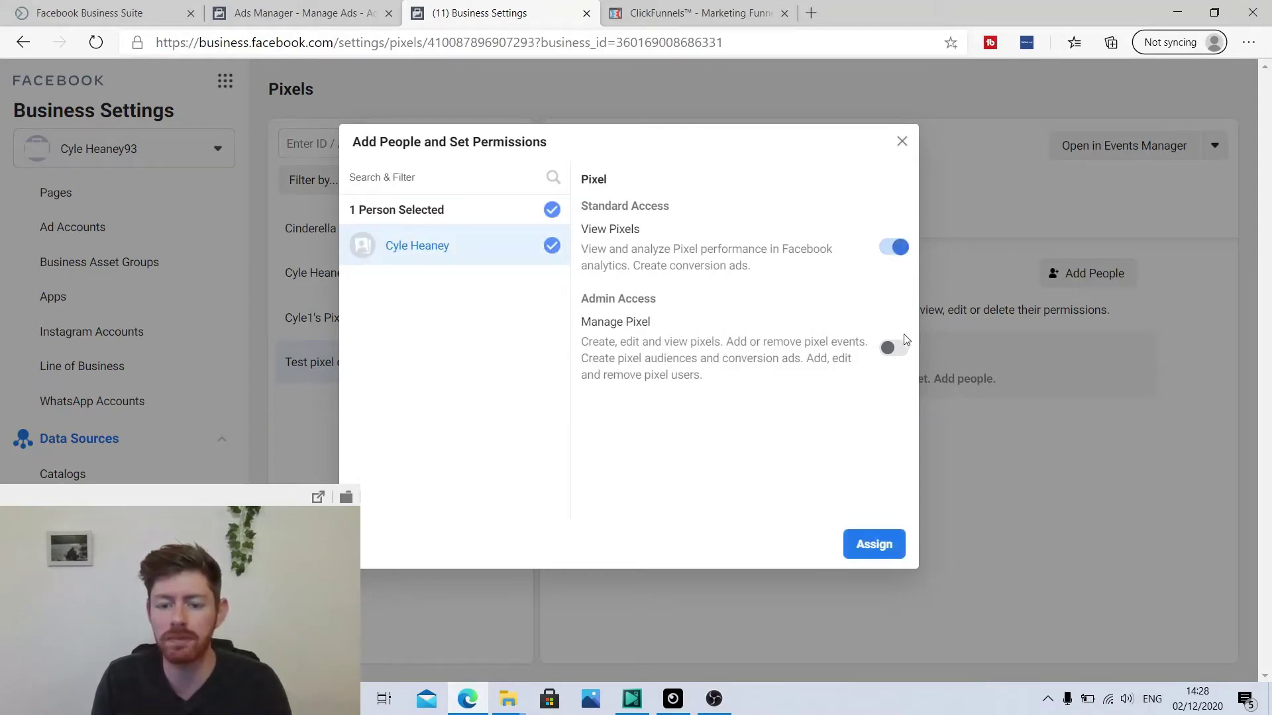
pyautogui.click(894, 347)
pyautogui.click(888, 545)
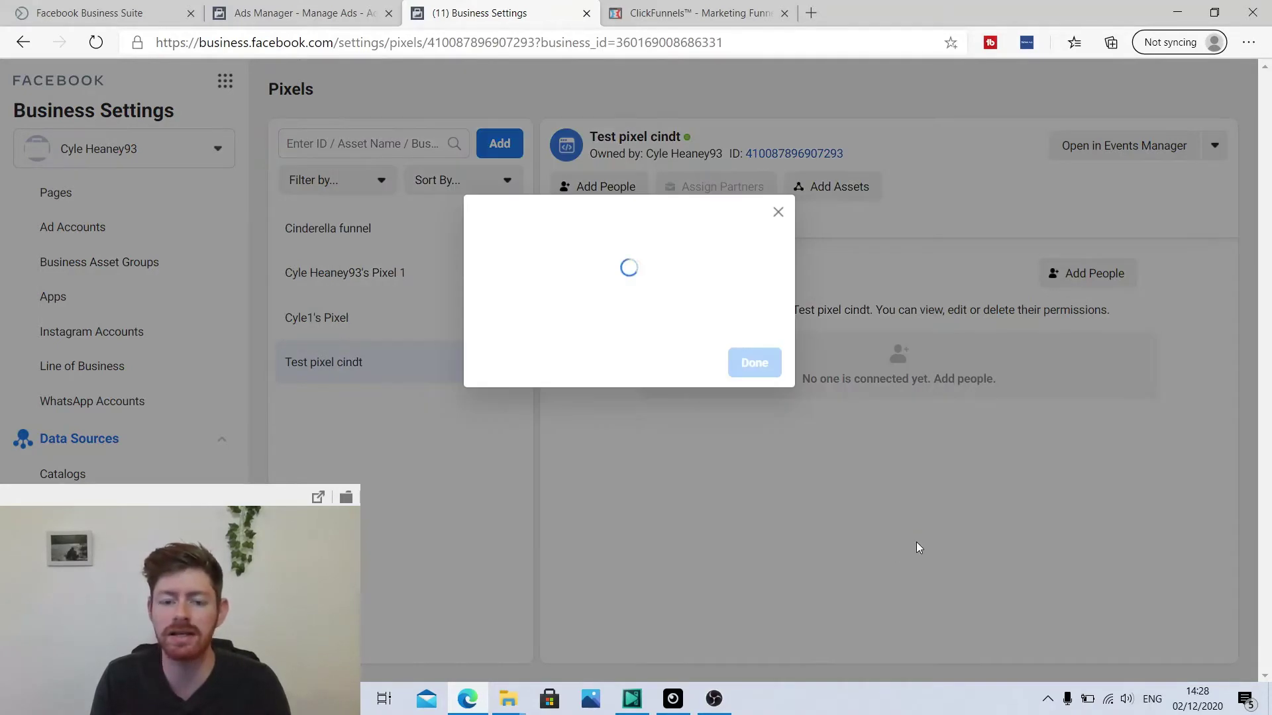
pyautogui.click(757, 330)
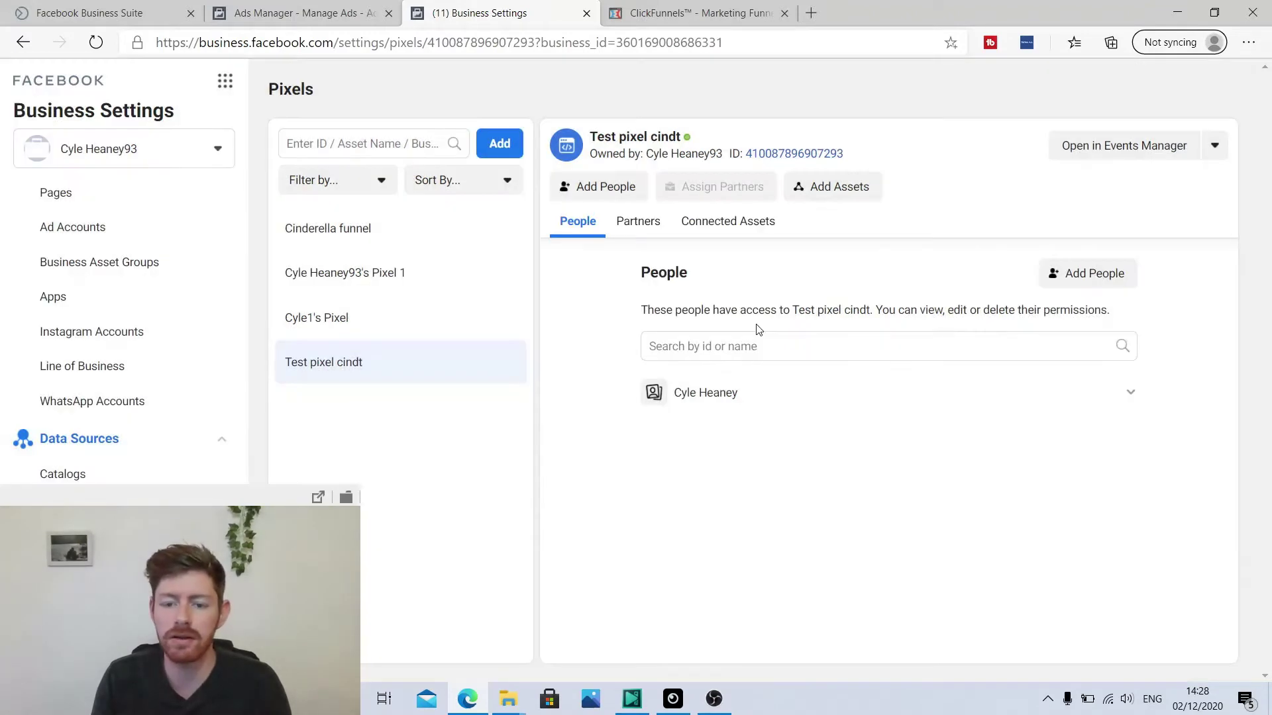
# Connect the listed ad account to "Test pixel cindt" as an asset and close the confirmation.
pyautogui.click(824, 189)
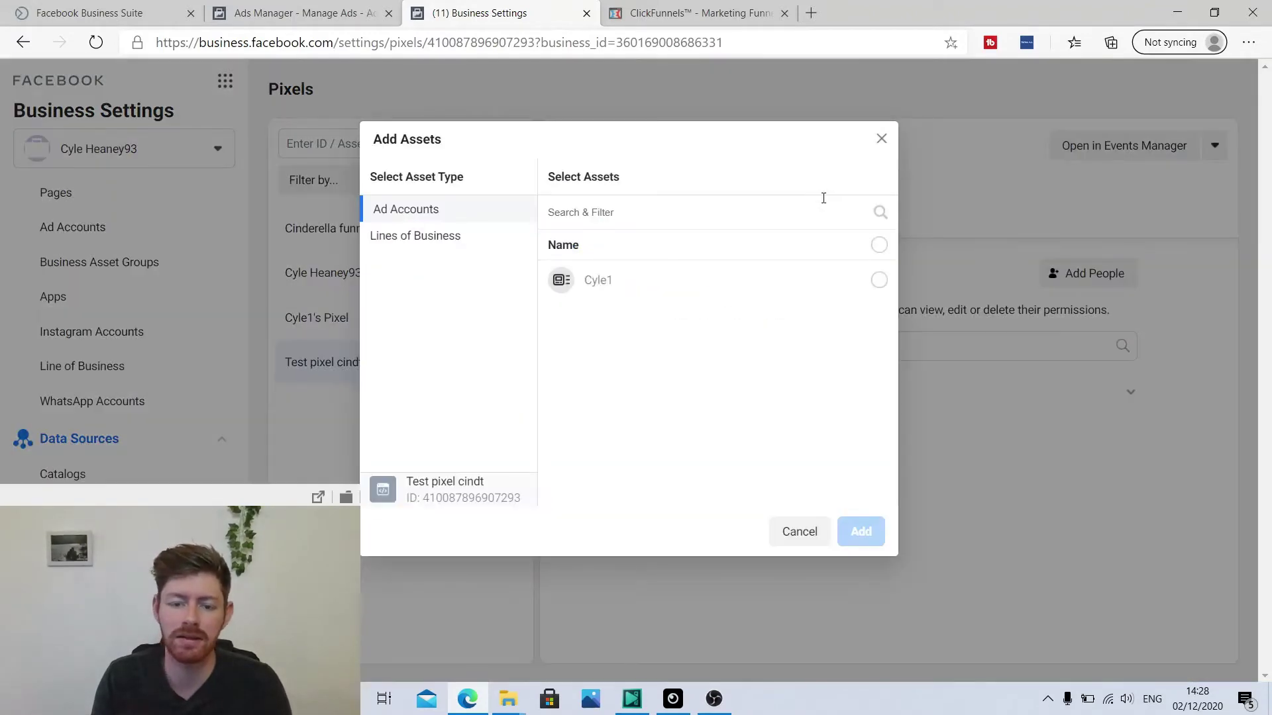
pyautogui.click(883, 284)
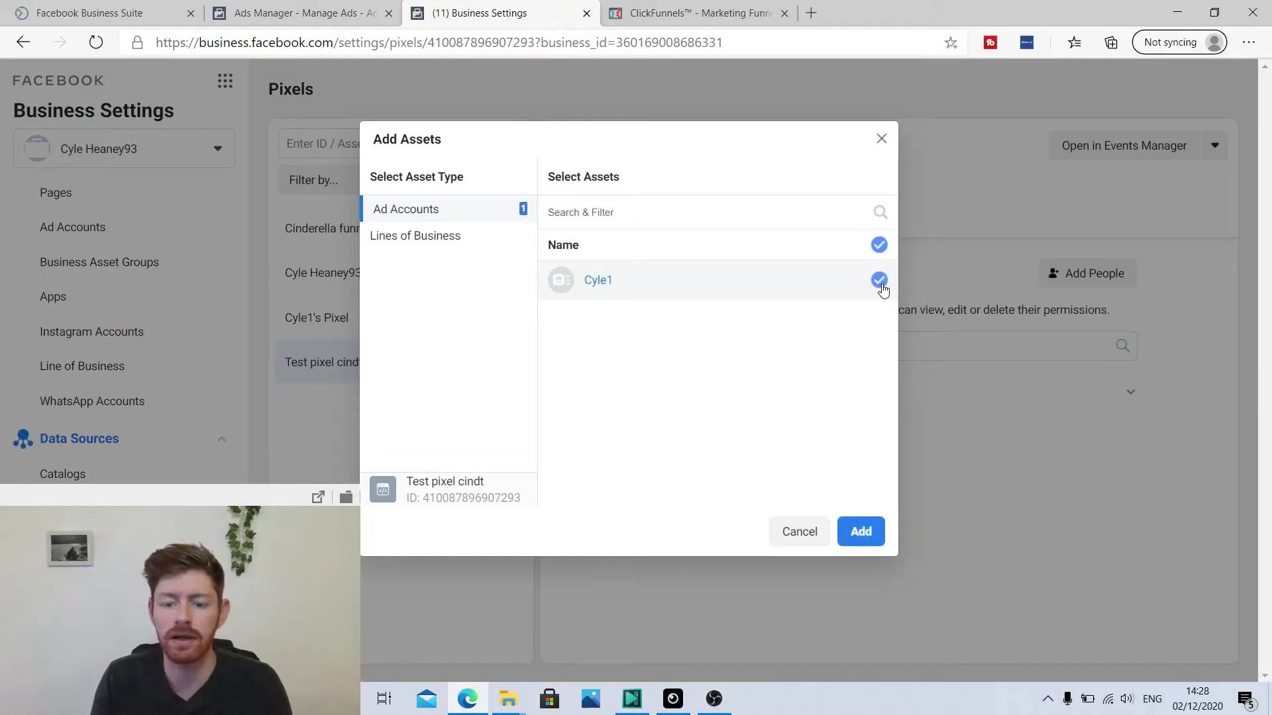
pyautogui.click(861, 532)
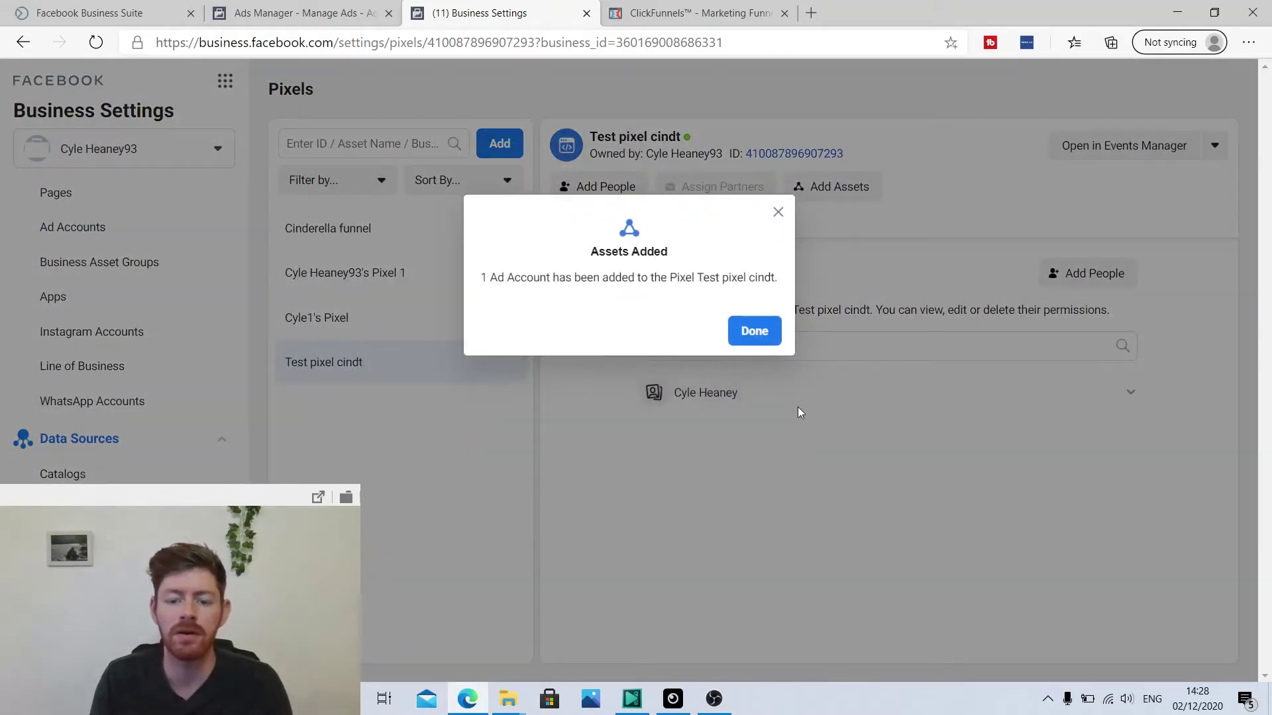
pyautogui.click(754, 331)
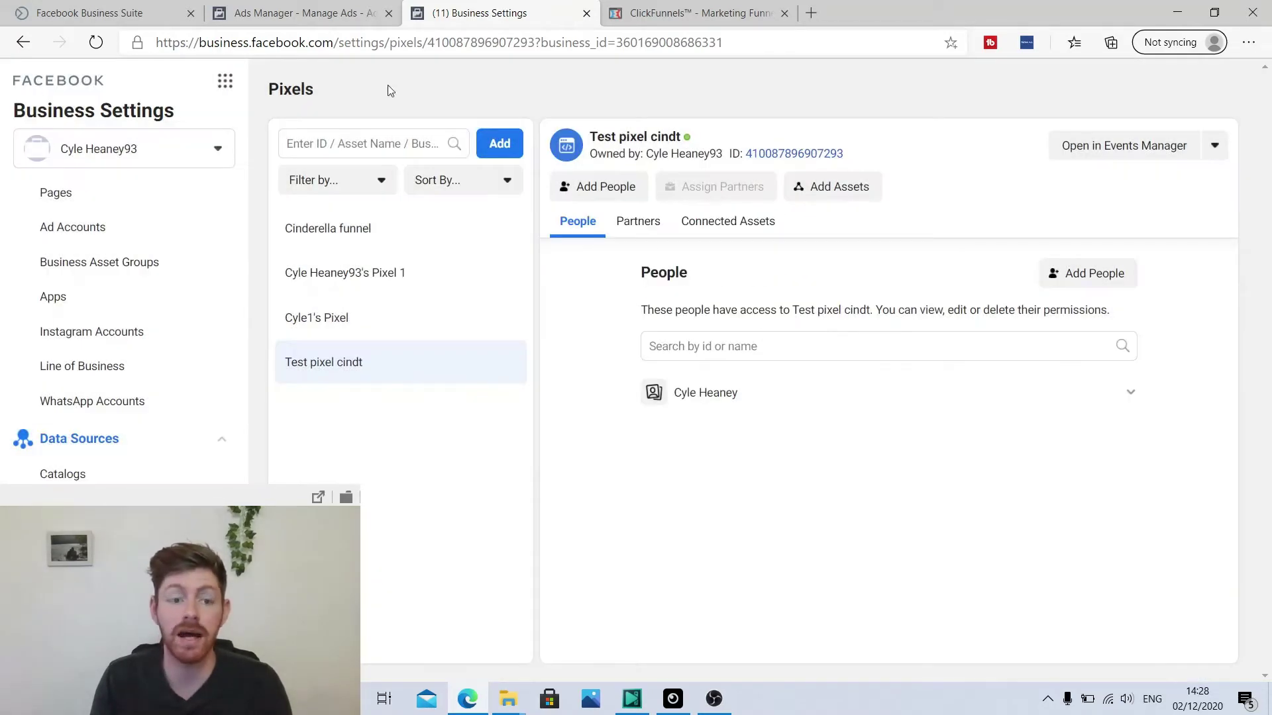
# Return to the F-25-65 ad set in Ads Manager and reload the page to refresh the available pixels.
pyautogui.click(323, 17)
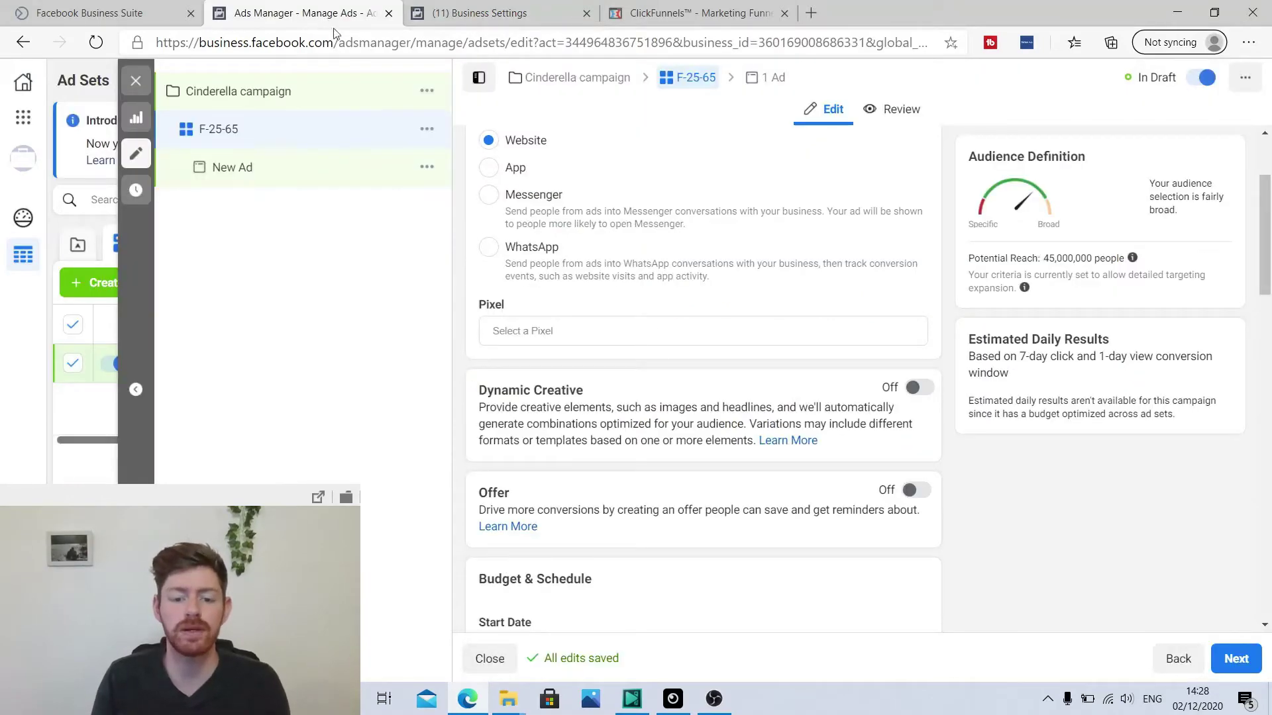
pyautogui.click(774, 332)
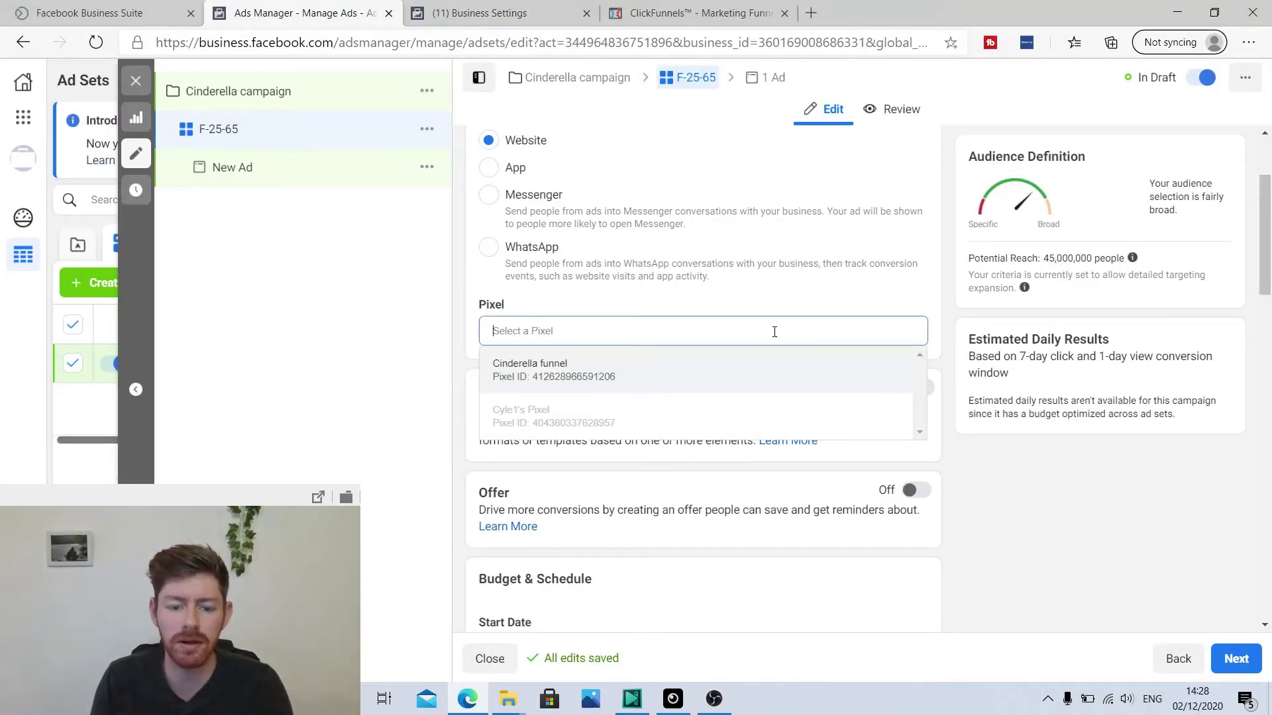
pyautogui.click(370, 311)
pyautogui.rightClick(369, 311)
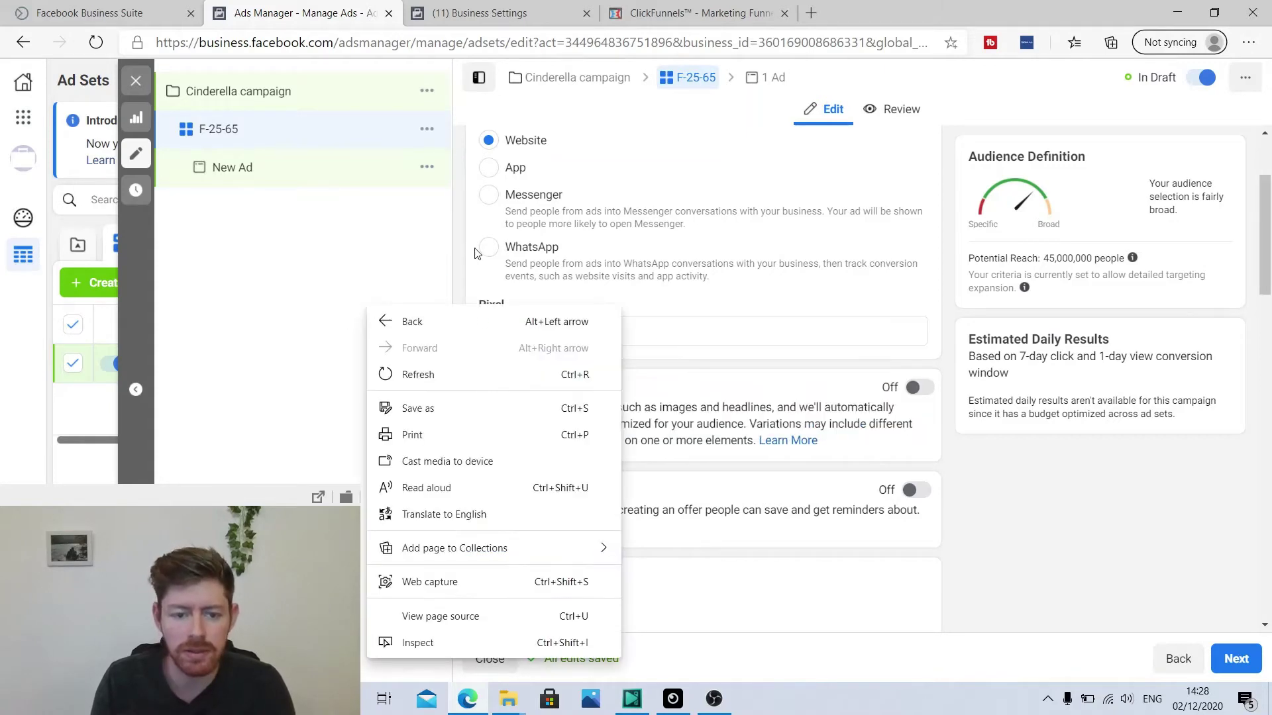
pyautogui.click(484, 378)
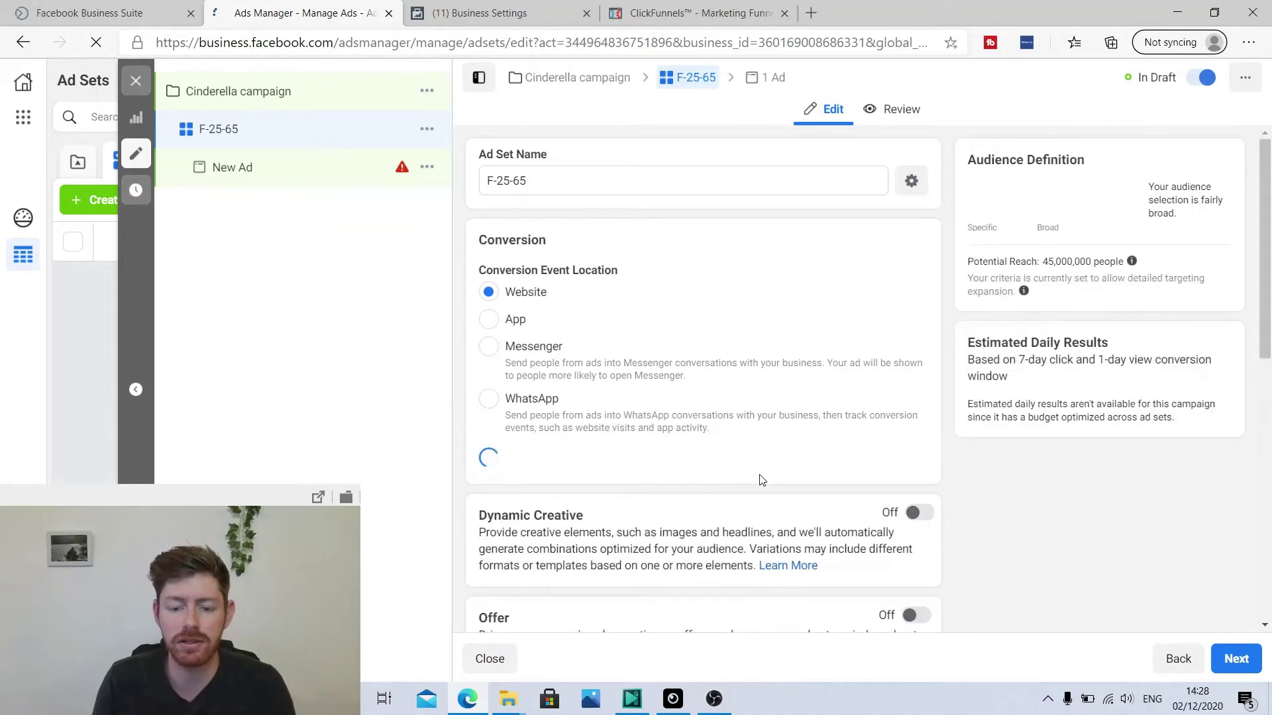
# Set the ad set's pixel to "Test pixel cindt" and its conversion event to Lead.
pyautogui.click(745, 479)
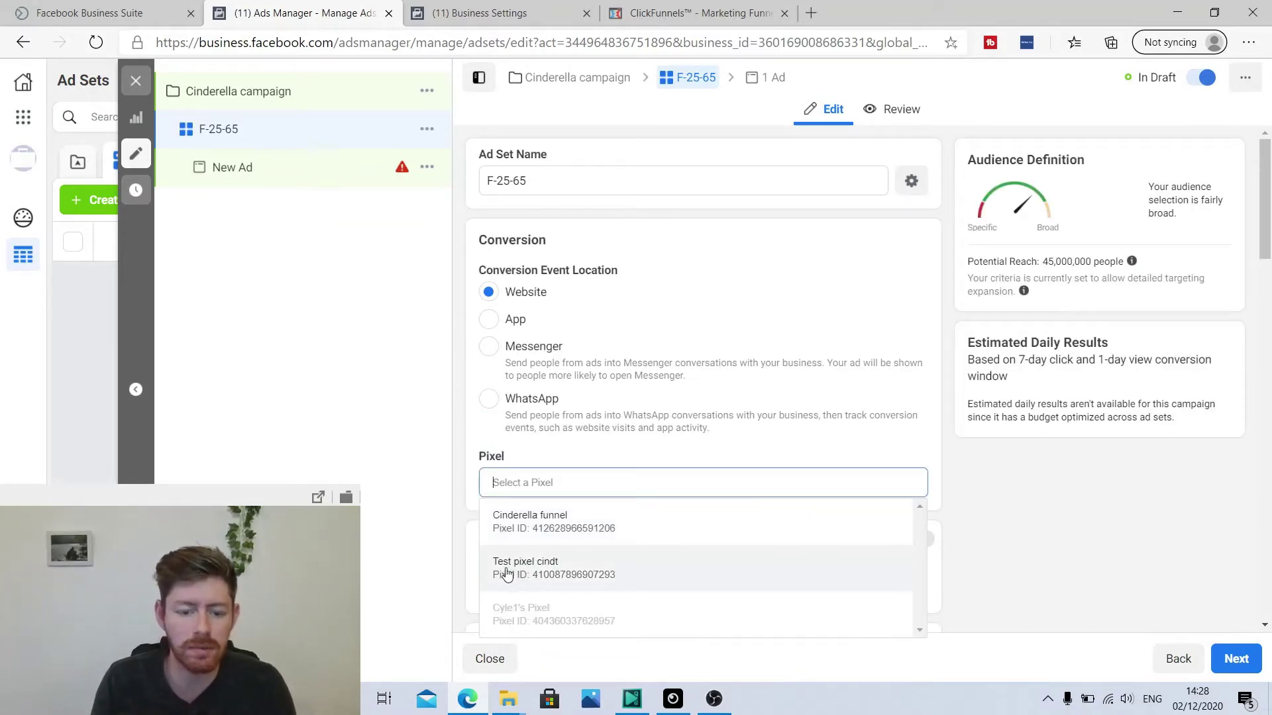
pyautogui.click(558, 570)
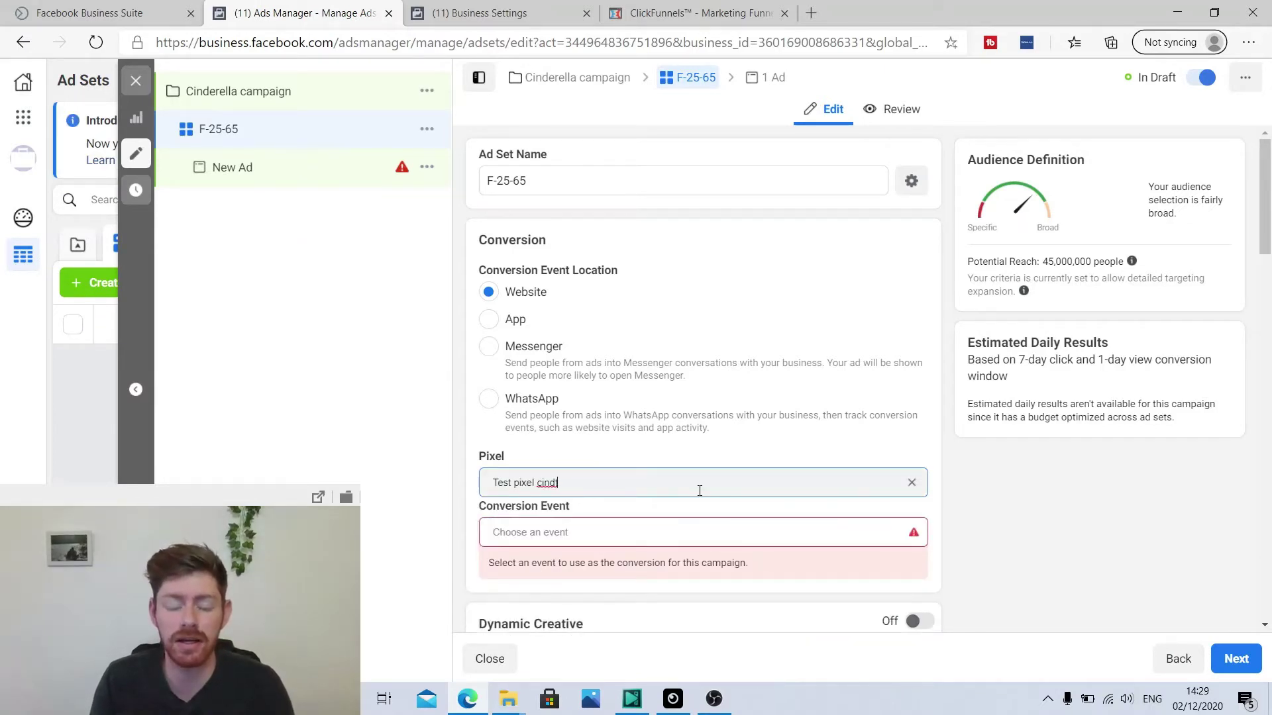
pyautogui.click(651, 538)
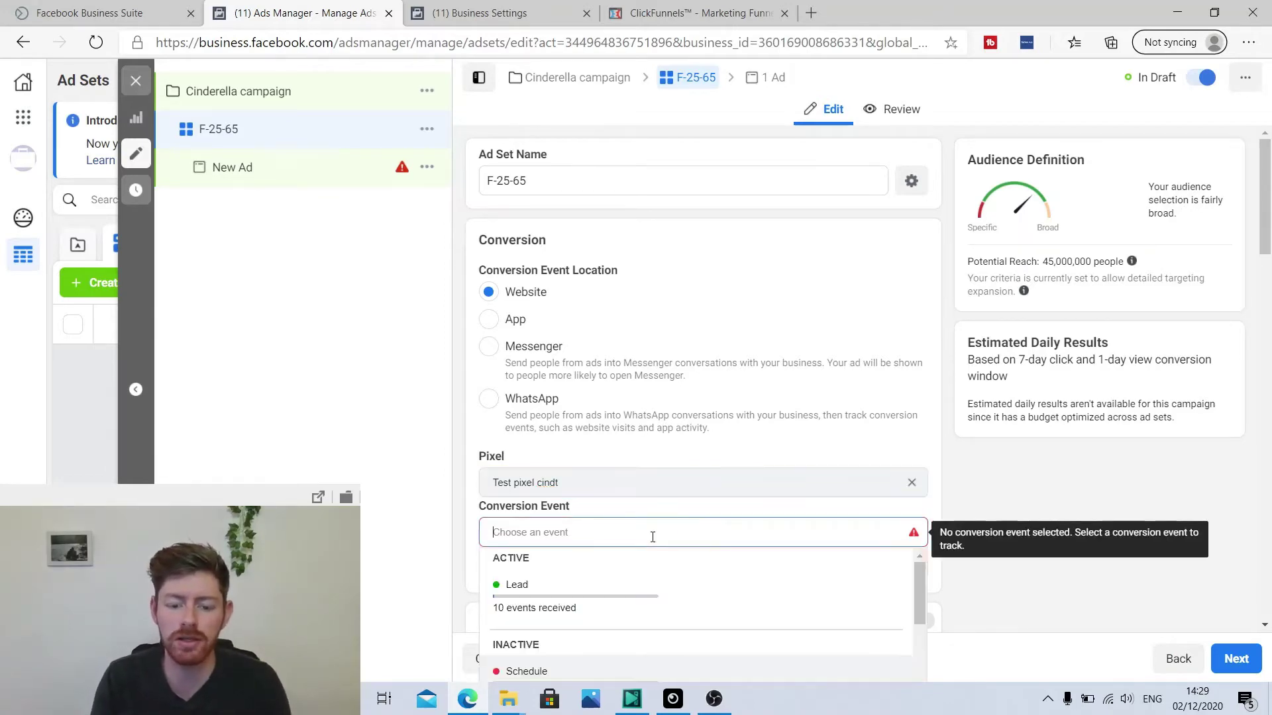
pyautogui.click(627, 591)
# Review the ad set's Dynamic Creative, Offer, Budget & Schedule and Audience settings.
pyautogui.scroll(-5, 464, 384)
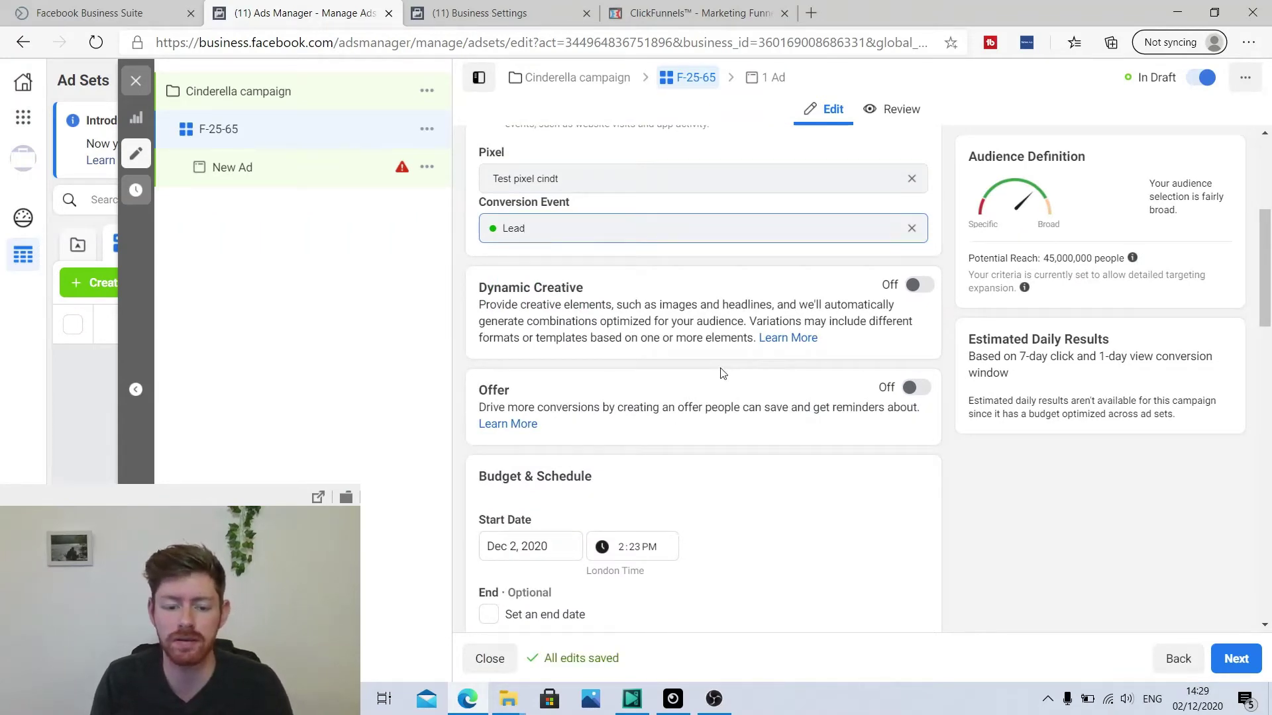
pyautogui.scroll(-2, 722, 373)
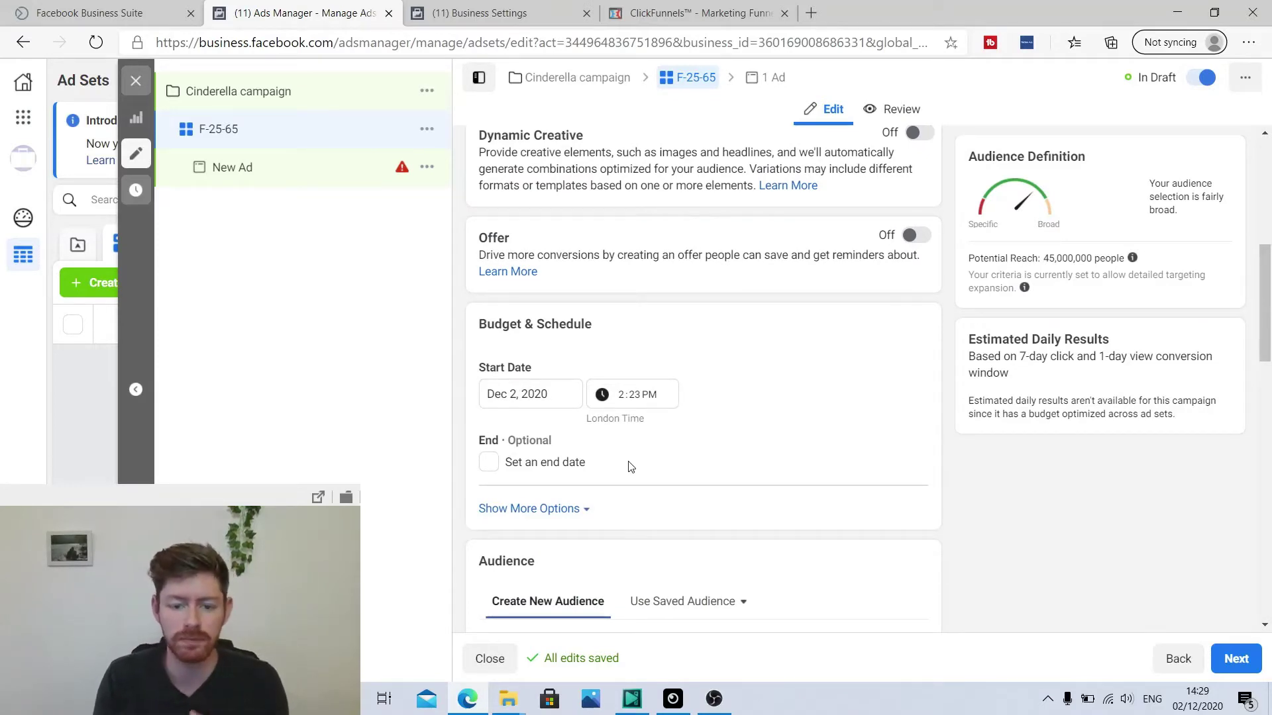
pyautogui.scroll(-1, 721, 459)
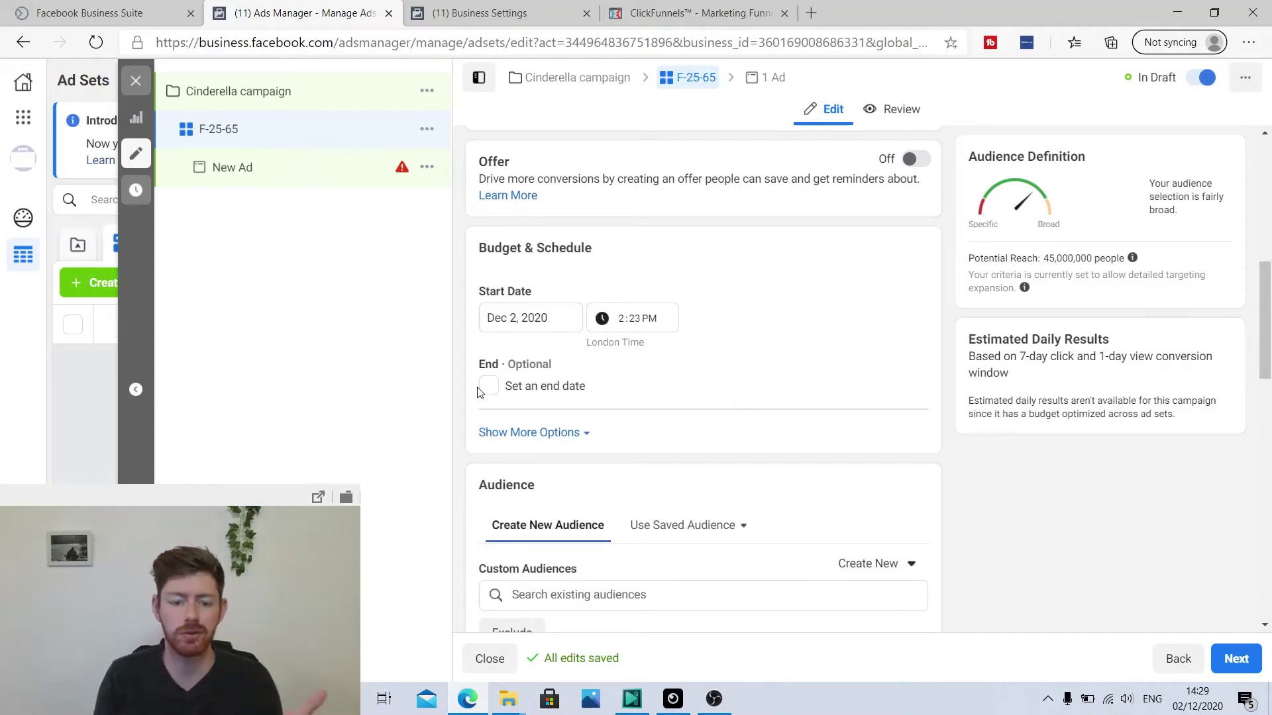
pyautogui.scroll(-2, 478, 391)
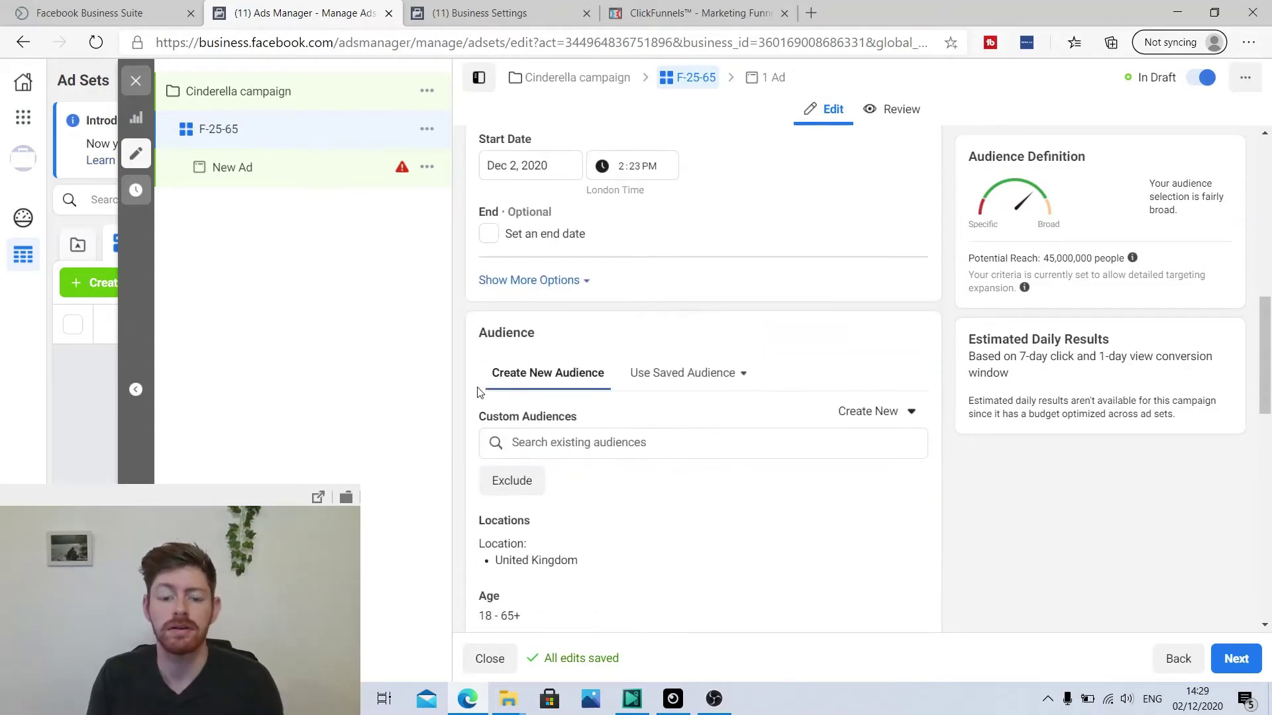
pyautogui.scroll(-1, 816, 371)
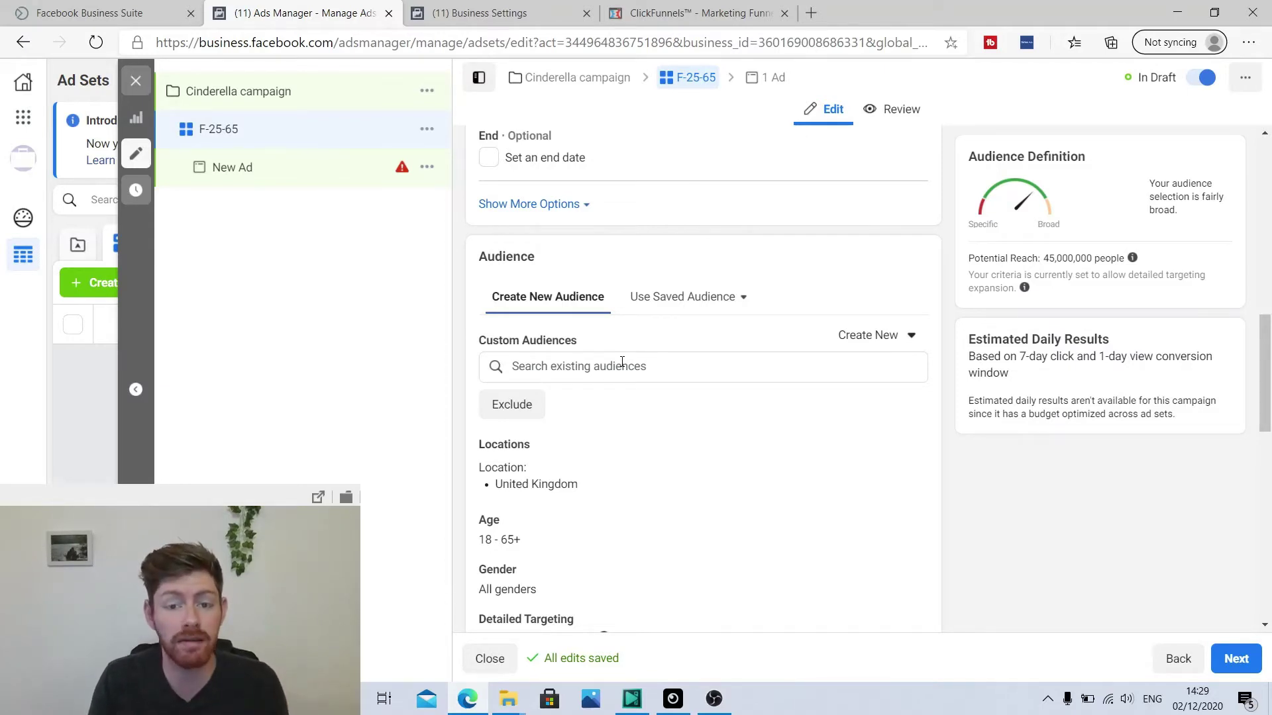
pyautogui.scroll(-1, 629, 362)
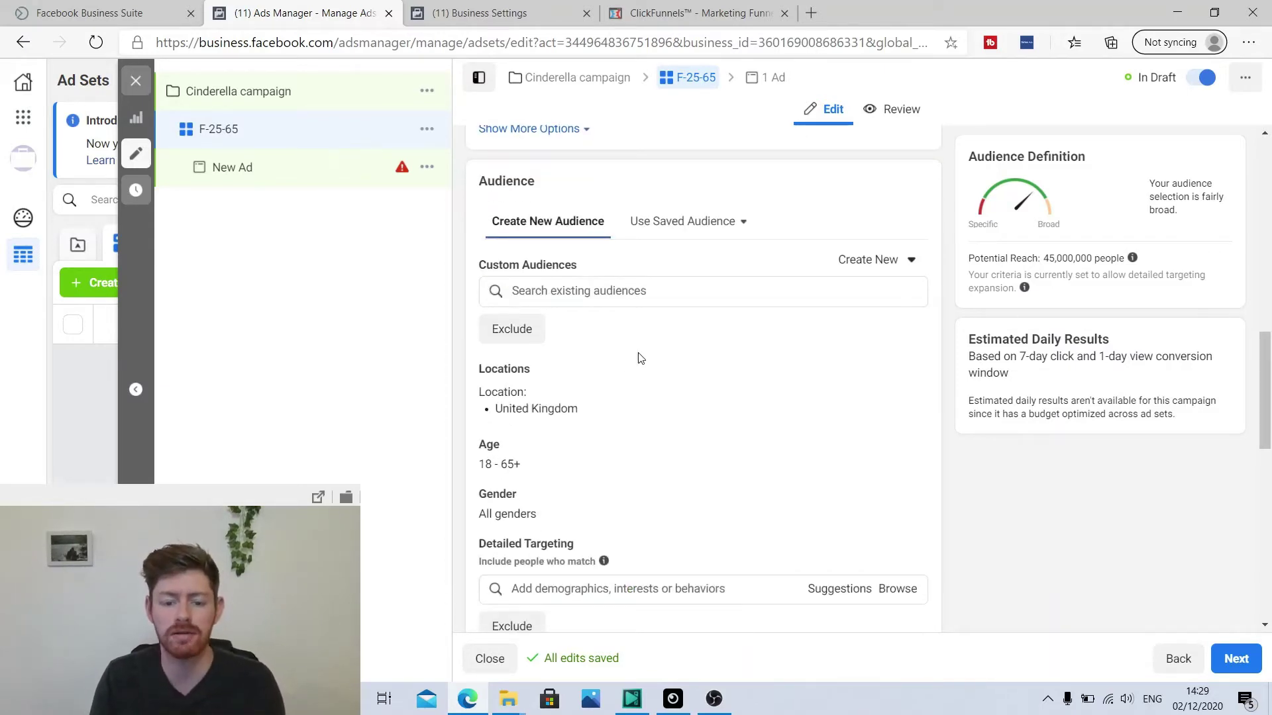
pyautogui.scroll(-1, 629, 364)
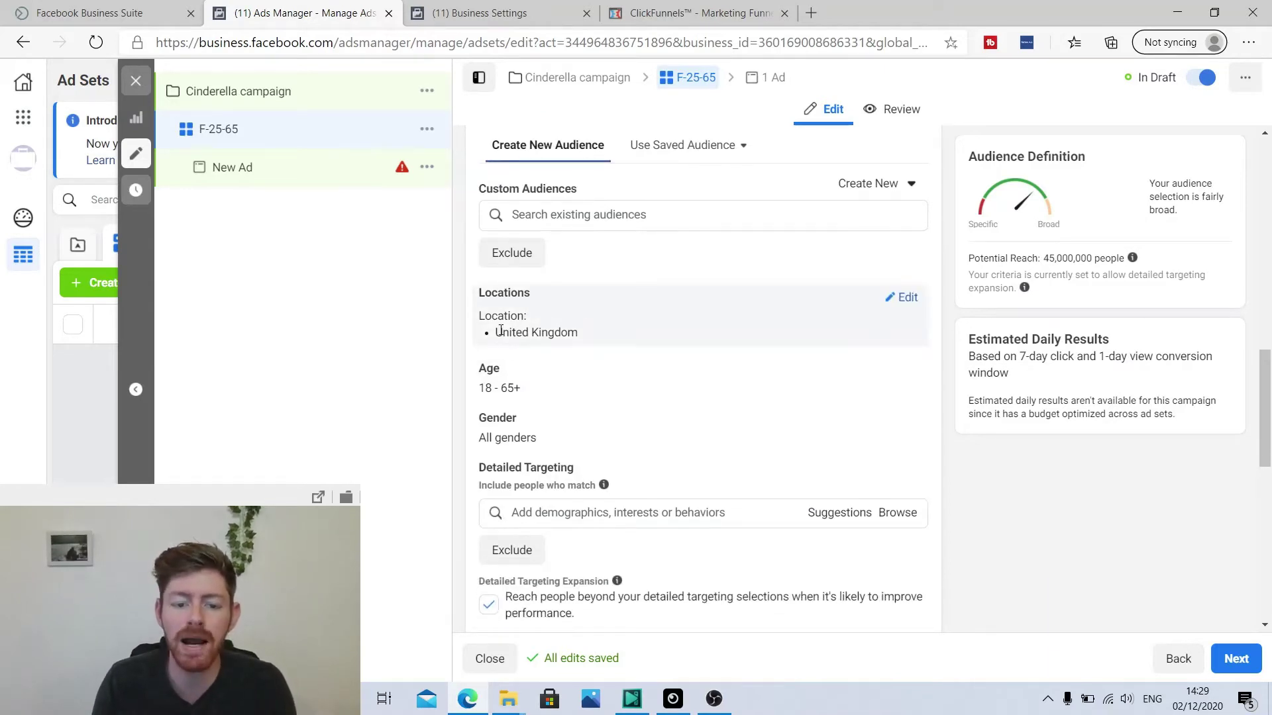
# Edit the audience locations and include the country United States alongside United Kingdom.
pyautogui.moveTo(530, 347)
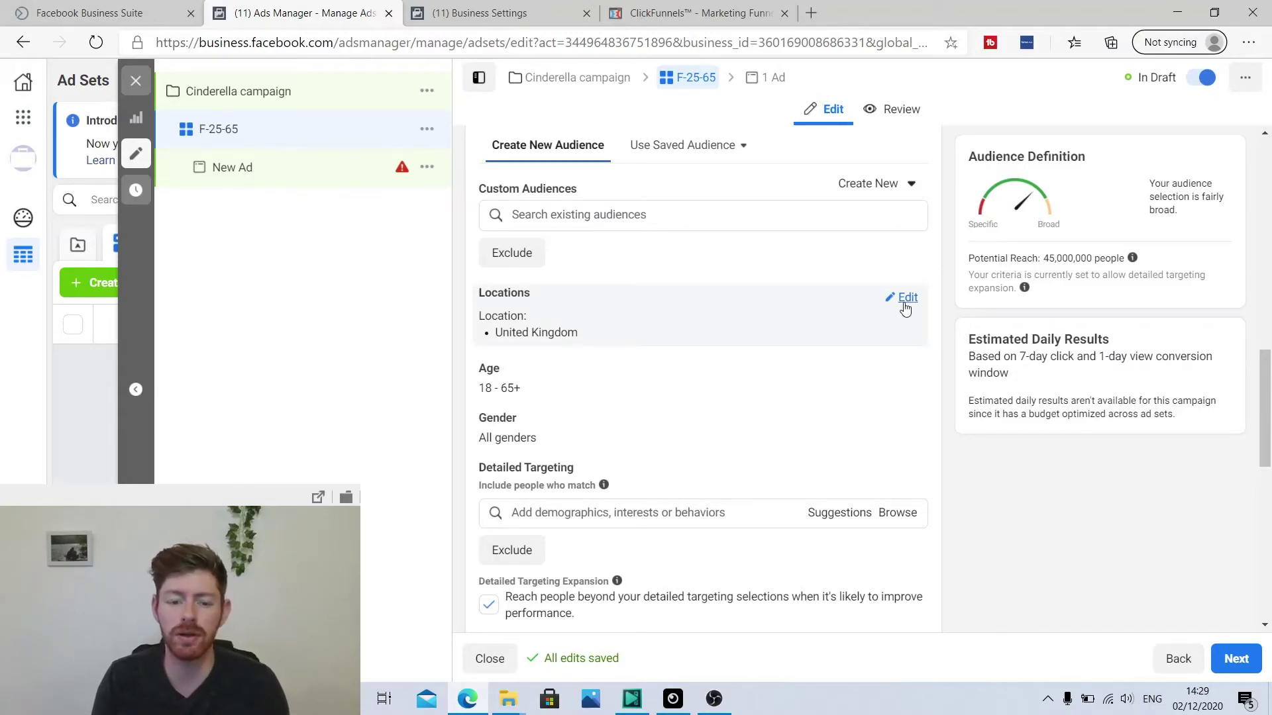
pyautogui.click(907, 298)
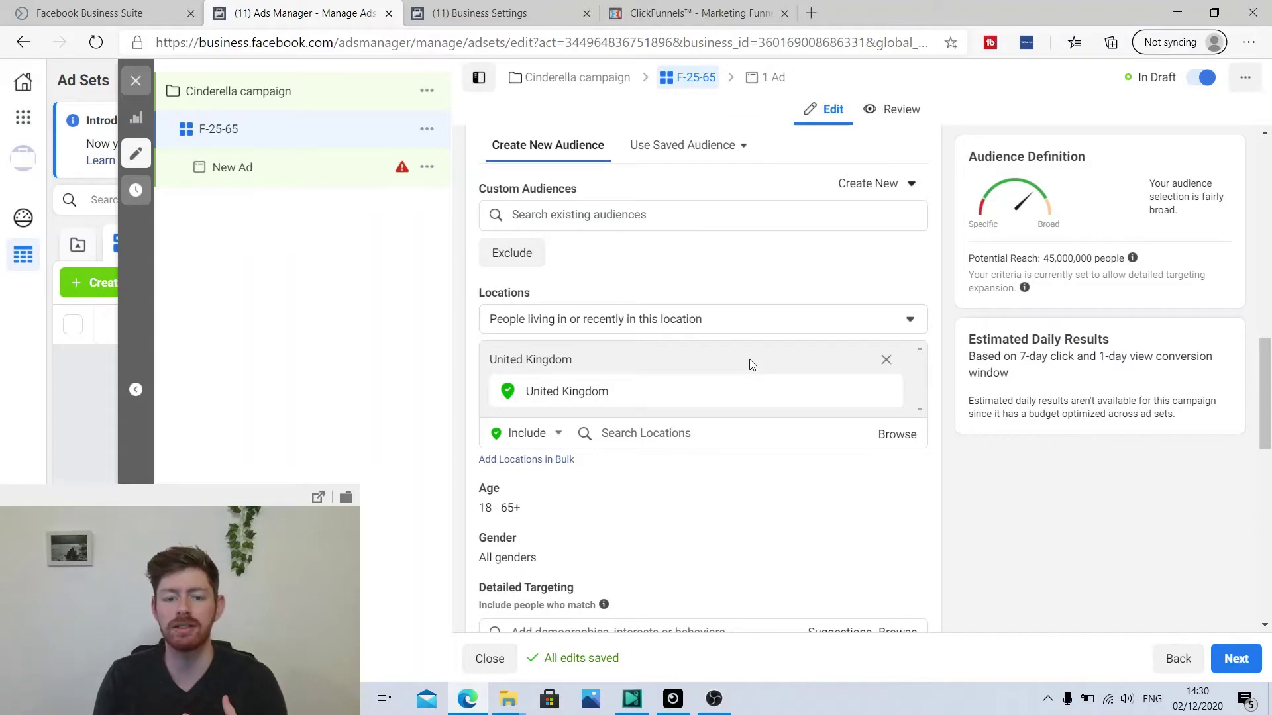
pyautogui.click(733, 435)
pyautogui.write('un')
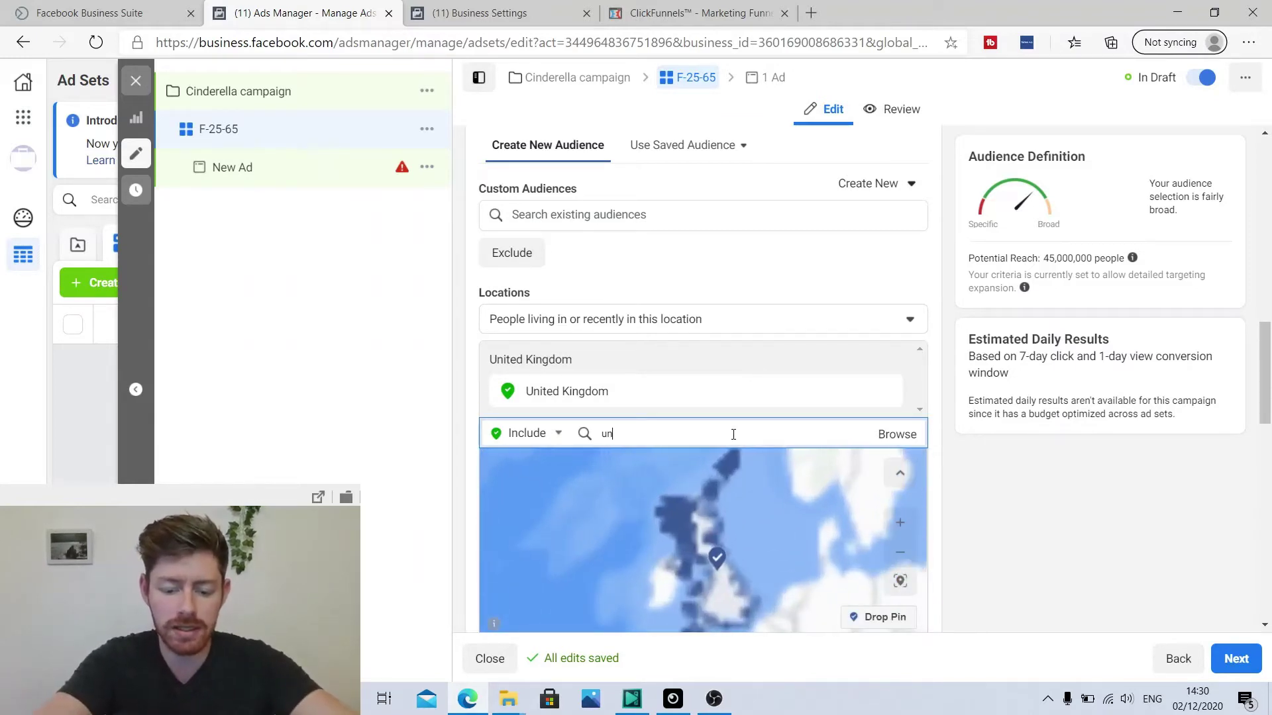
pyautogui.write('ites')
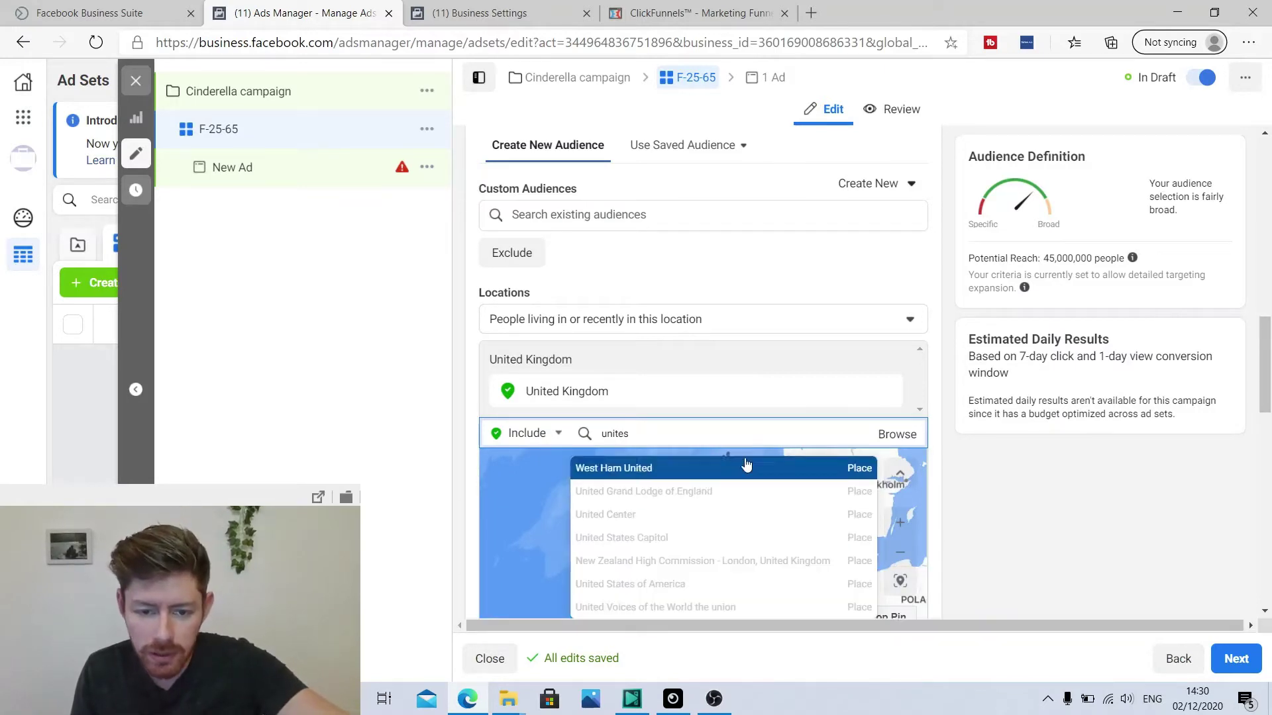
pyautogui.press('BackSpace')
pyautogui.write('d')
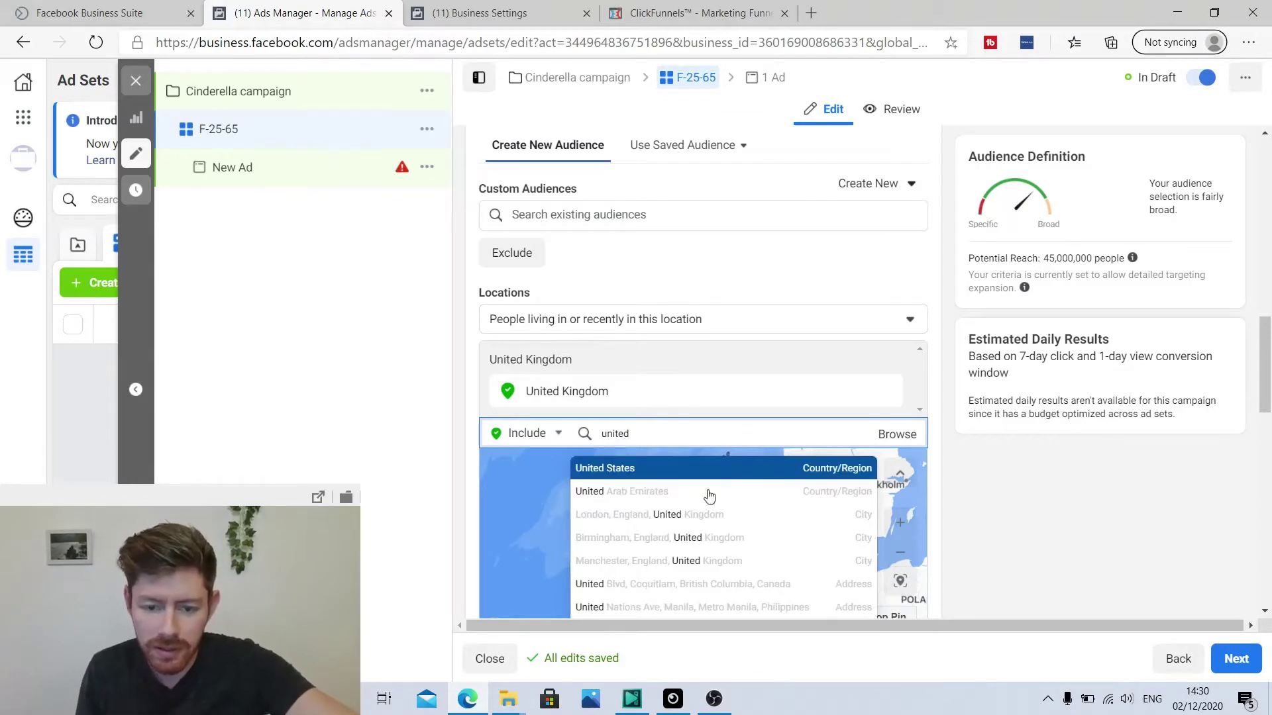
pyautogui.click(746, 479)
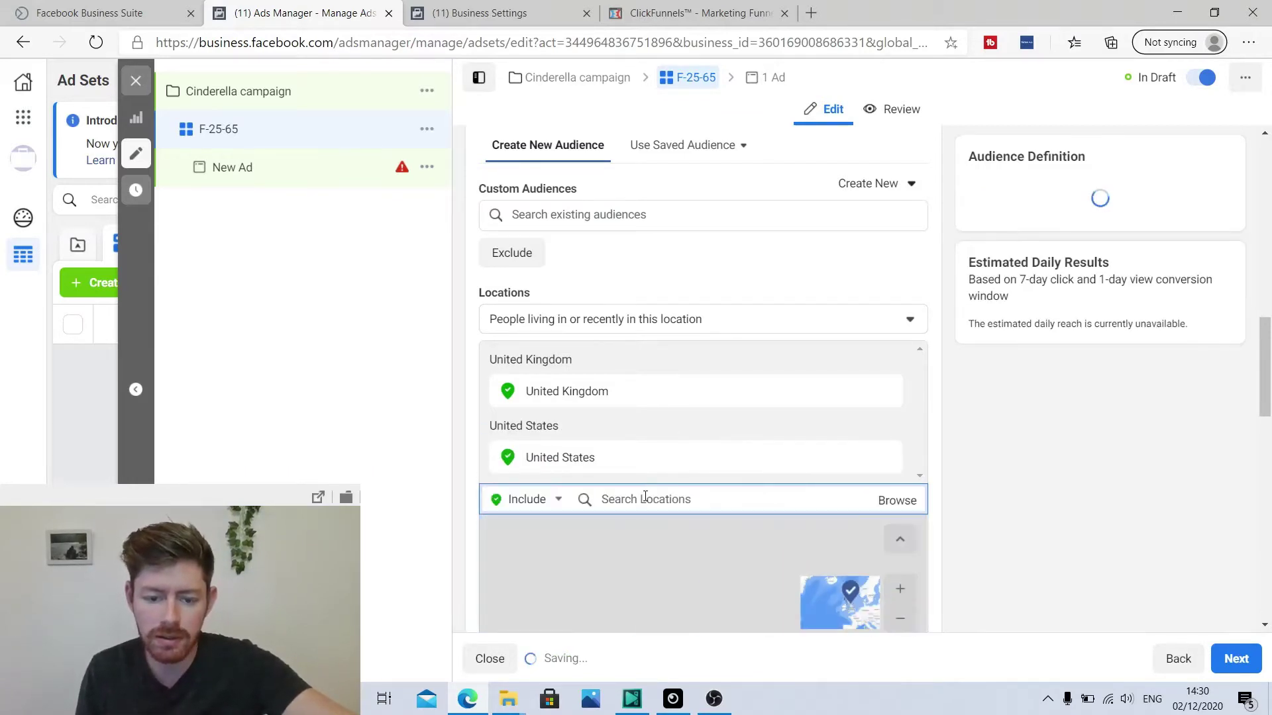
# Include the country Canada in the ad set's audience locations.
pyautogui.write('camada')
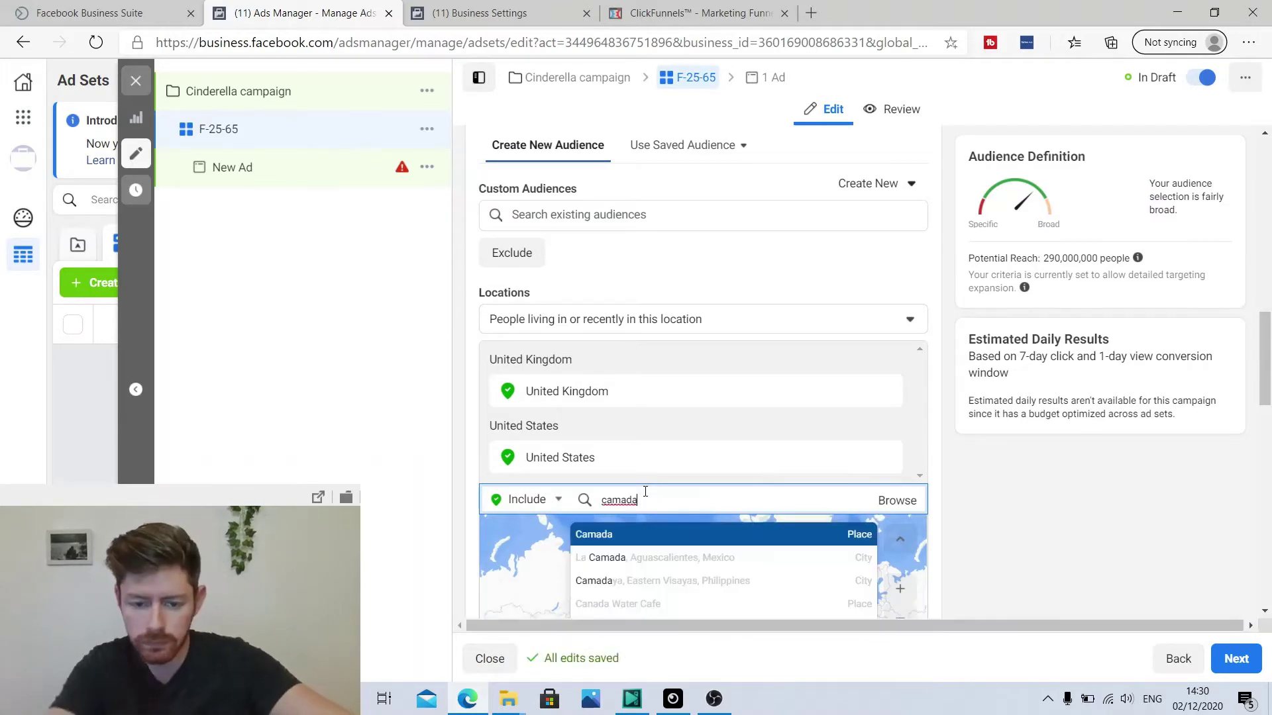
pyautogui.press('BackSpace')
pyautogui.press('BackSpace')
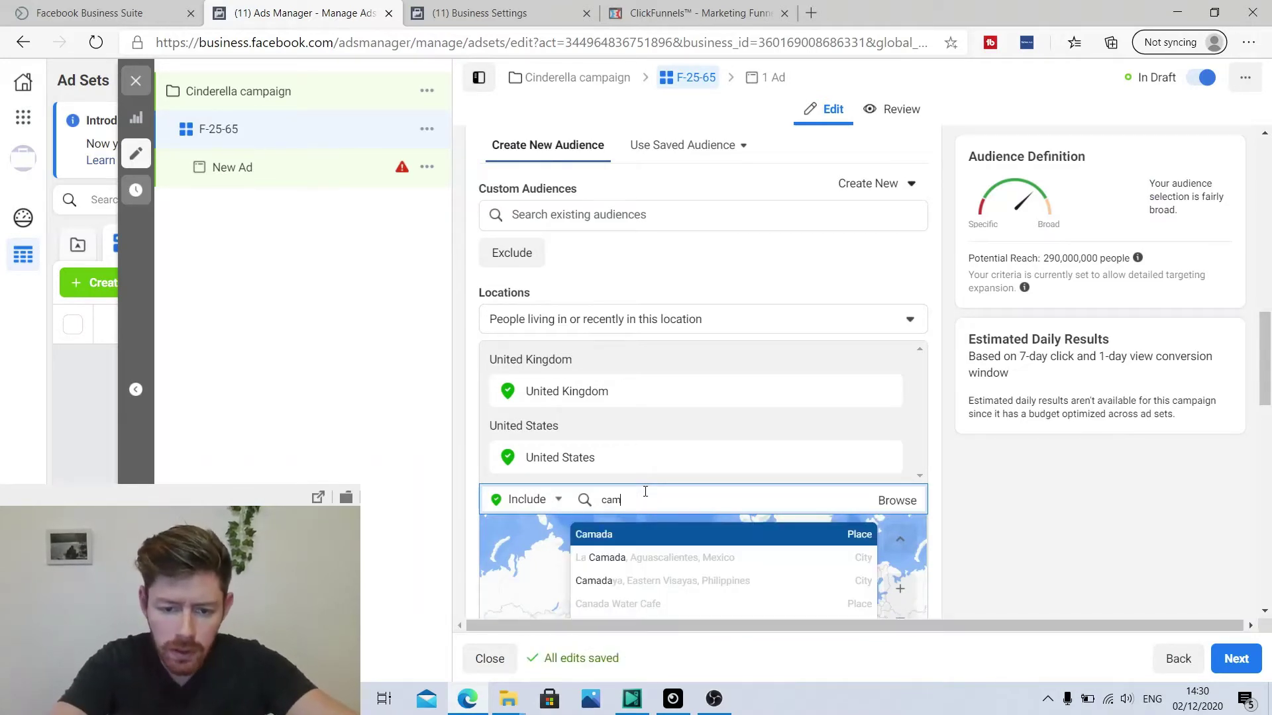
pyautogui.press('BackSpace')
pyautogui.write('nada')
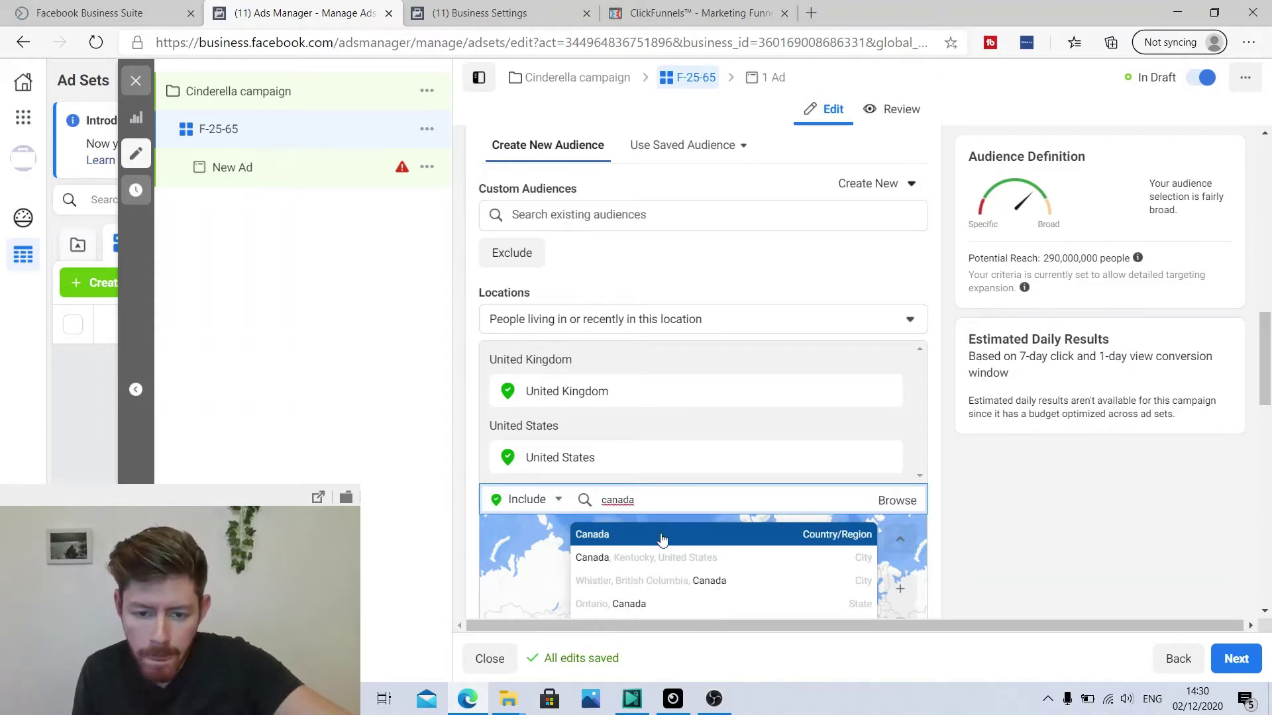
pyautogui.click(662, 538)
# Include the country Australia in the ad set's audience locations.
pyautogui.write('au')
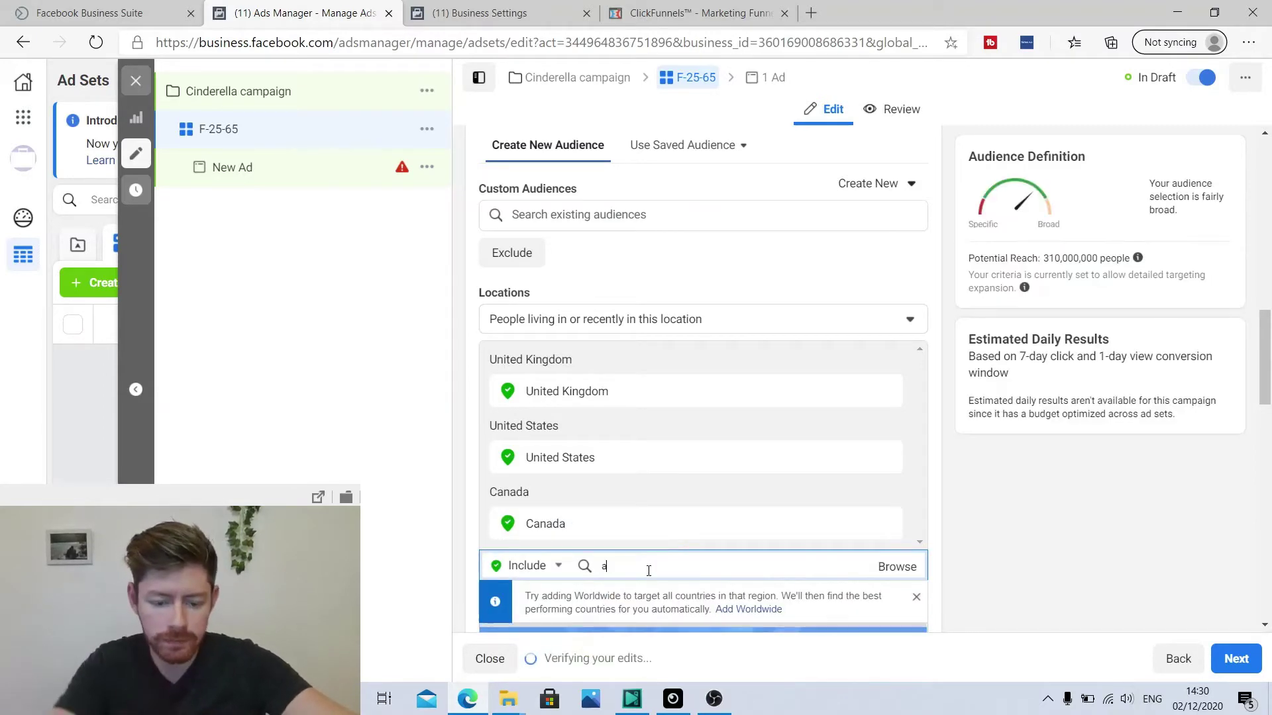
pyautogui.write('stralia')
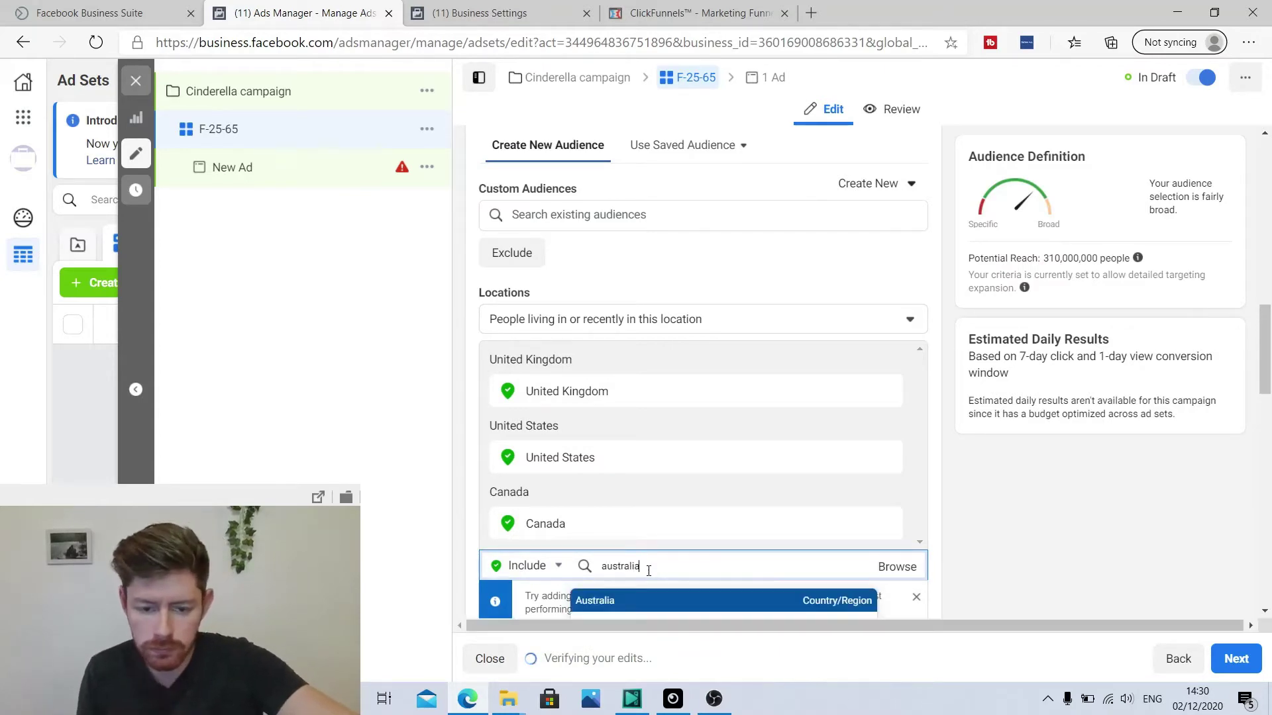
pyautogui.scroll(-2, 649, 570)
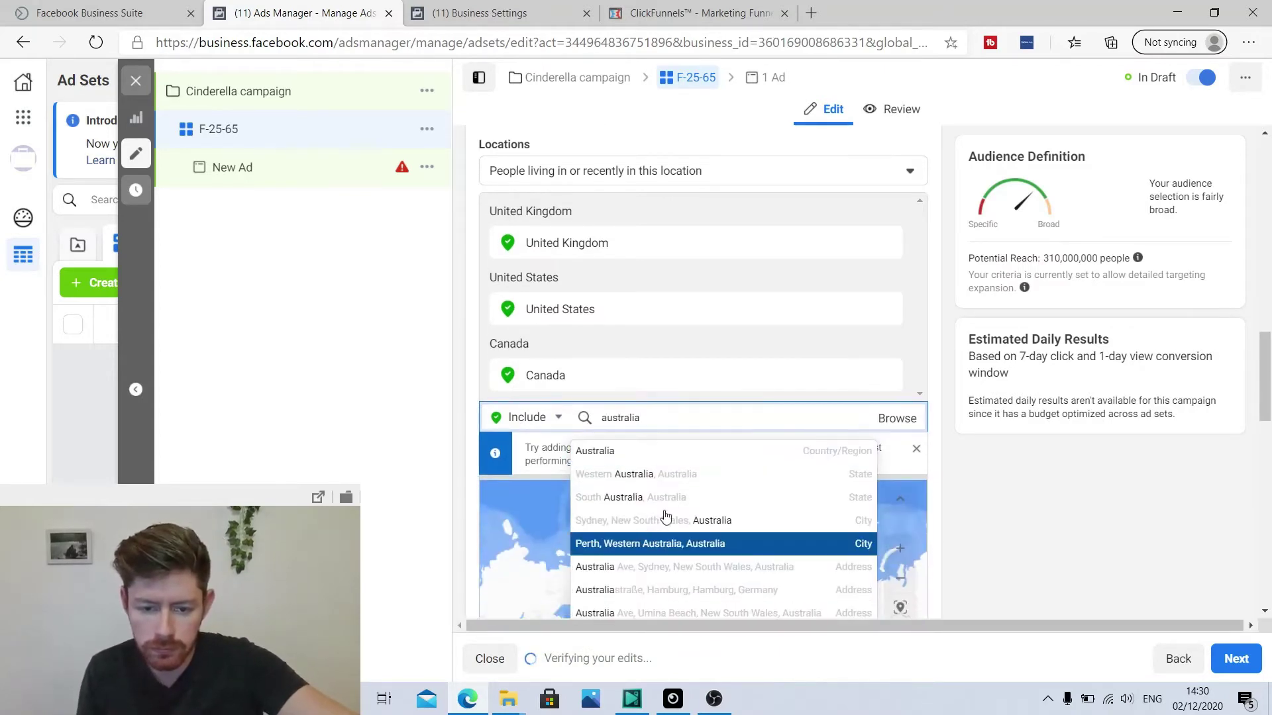
pyautogui.click(654, 455)
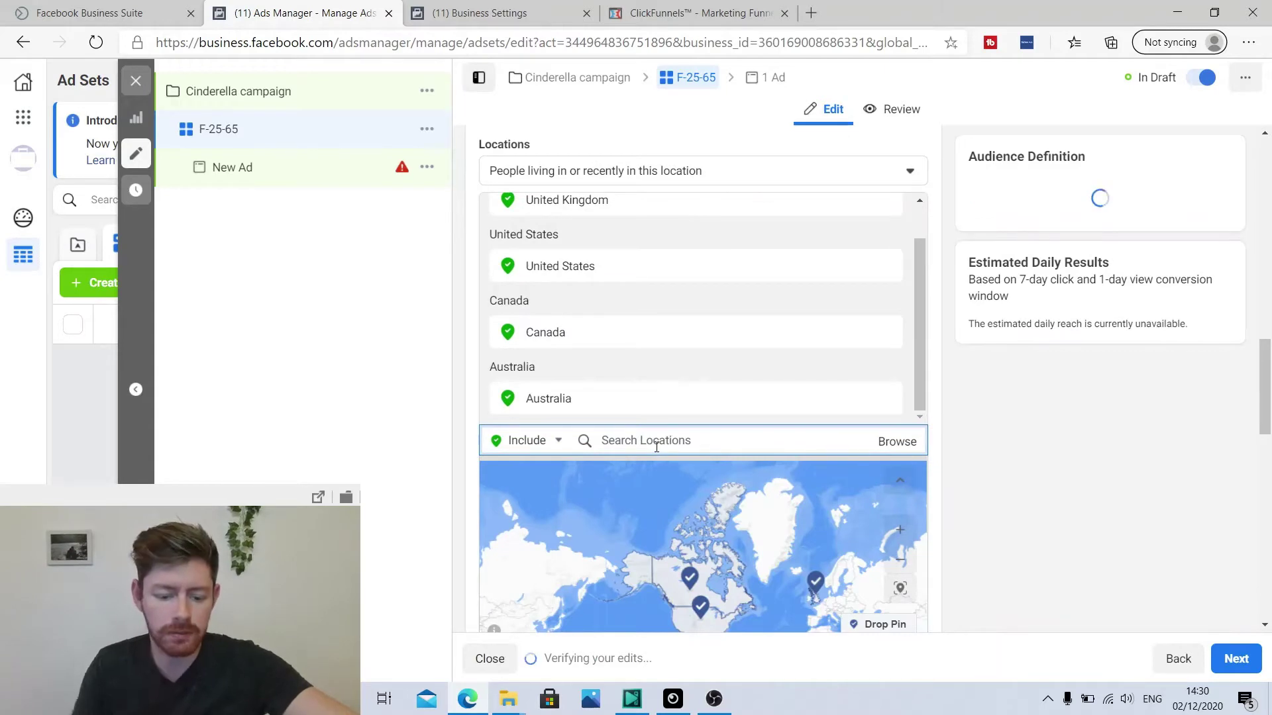
# Include the country New Zealand in the ad set's audience locations.
pyautogui.write('new z')
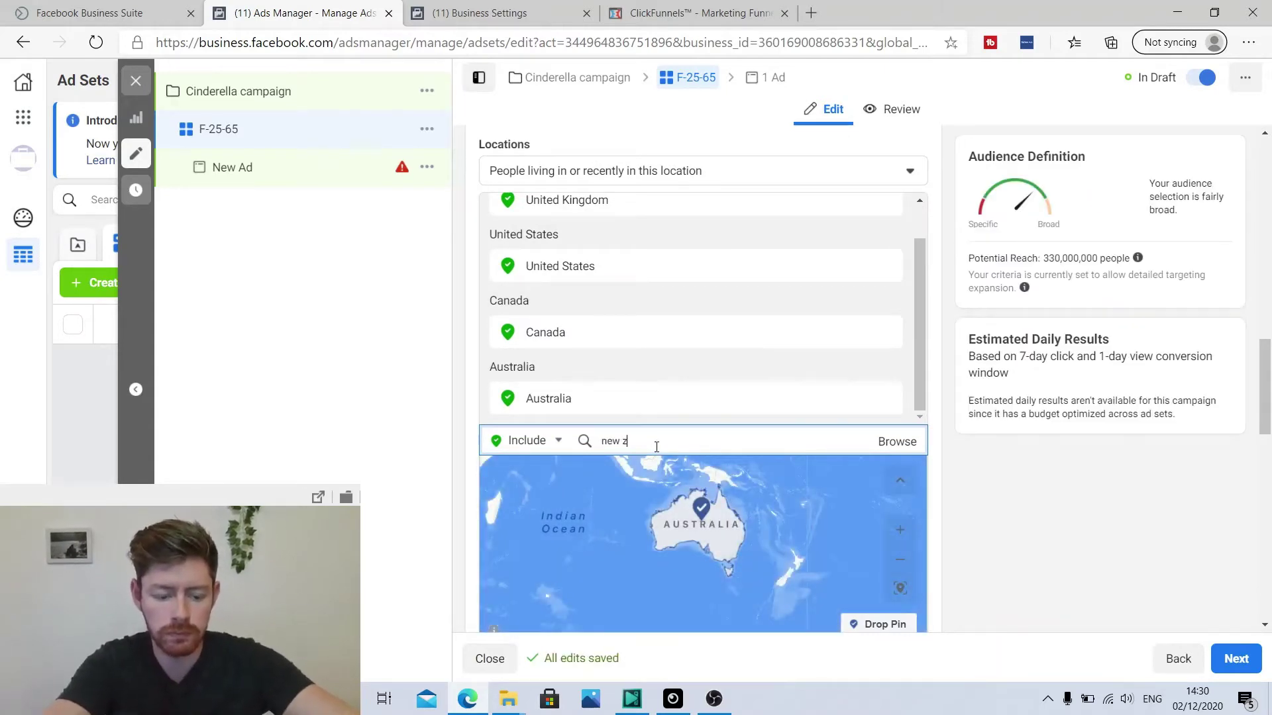
pyautogui.write('ealand')
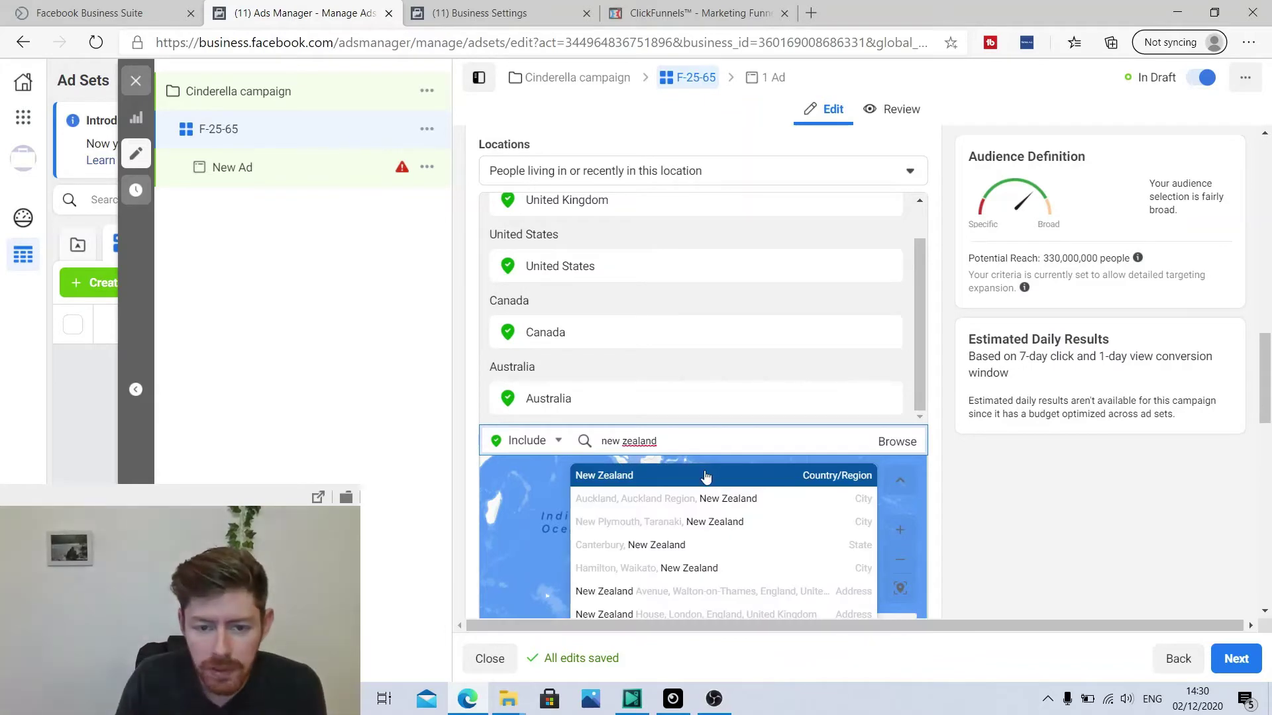
pyautogui.click(704, 477)
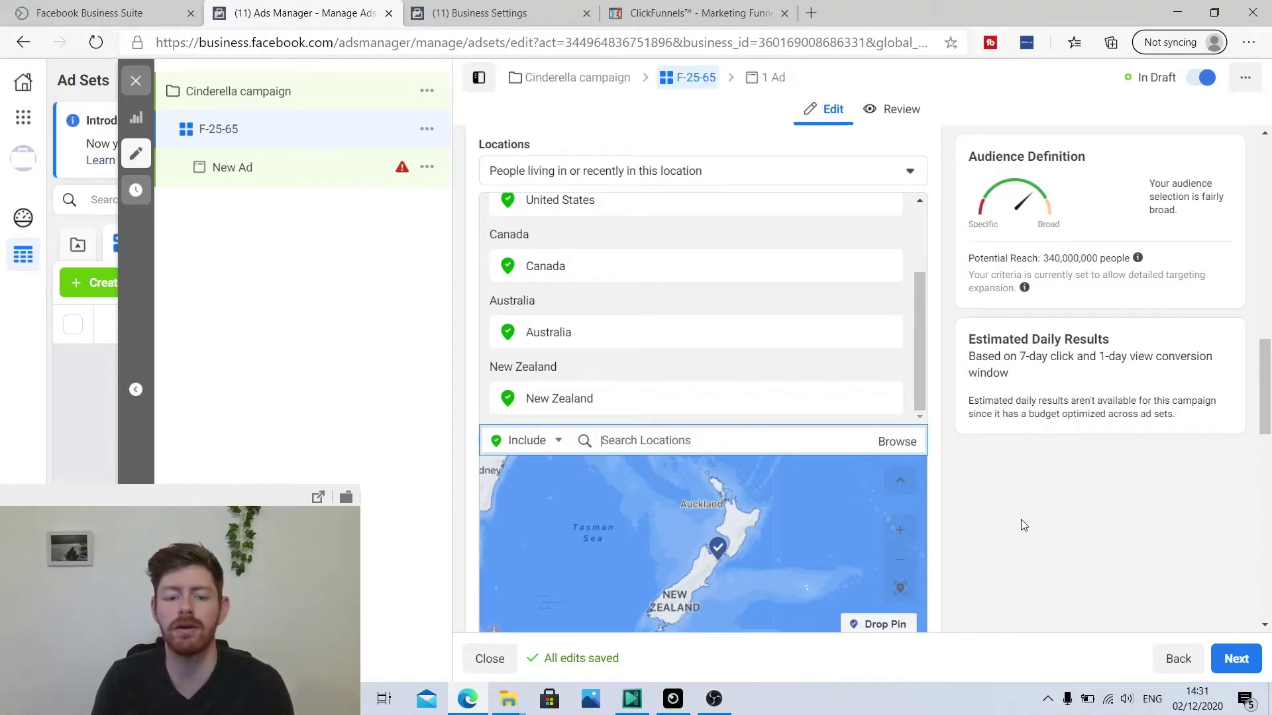
pyautogui.scroll(-3, 985, 457)
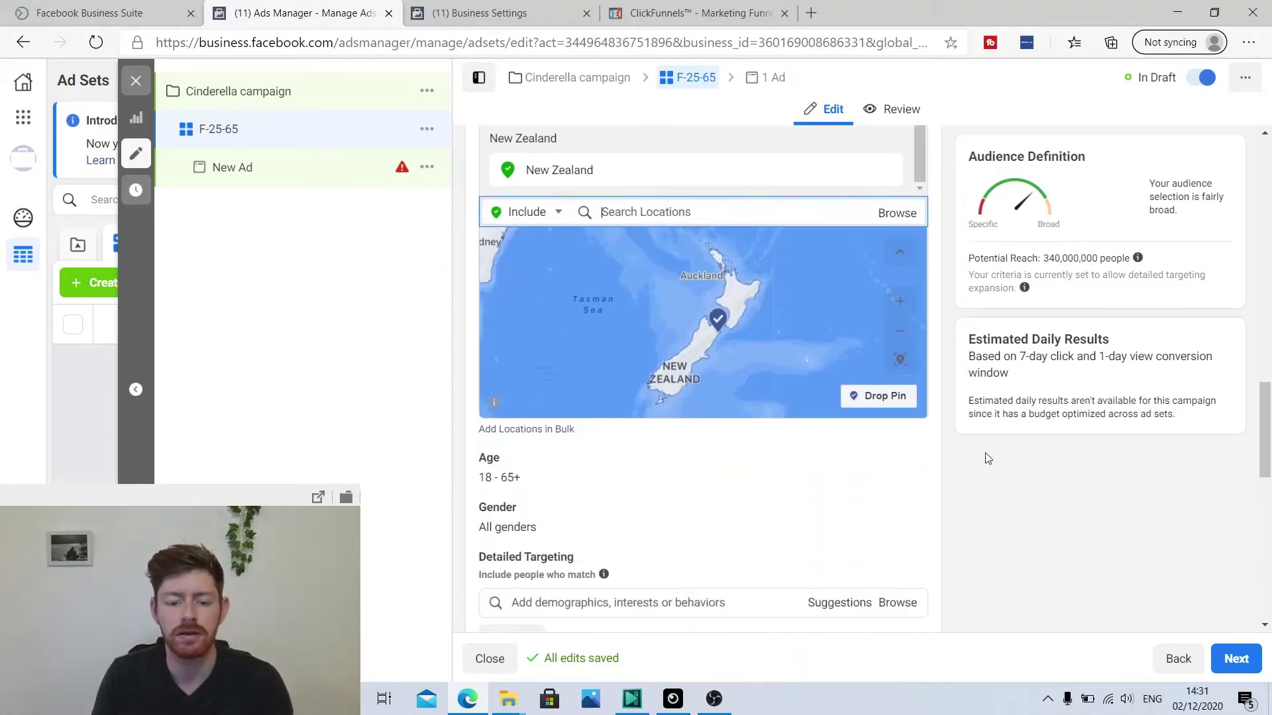
# Set the ad set audience's minimum age to 25 and its gender to Women.
pyautogui.scroll(-2, 987, 457)
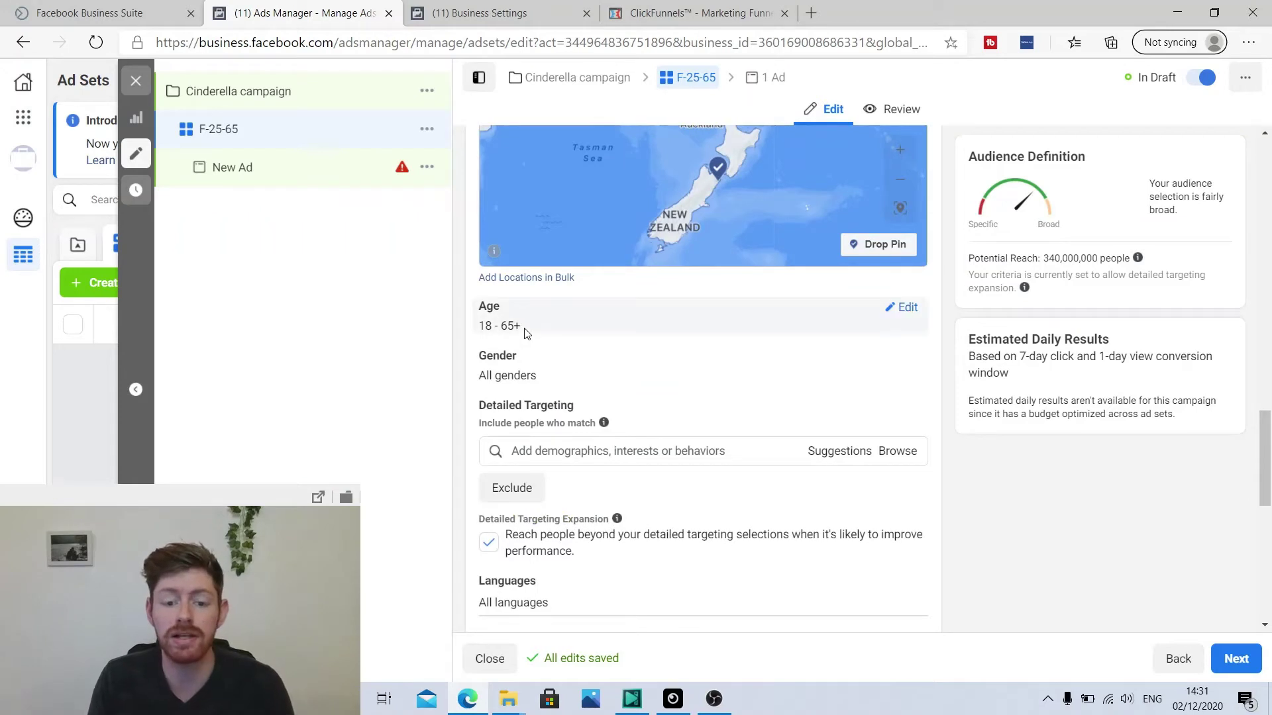
pyautogui.click(908, 308)
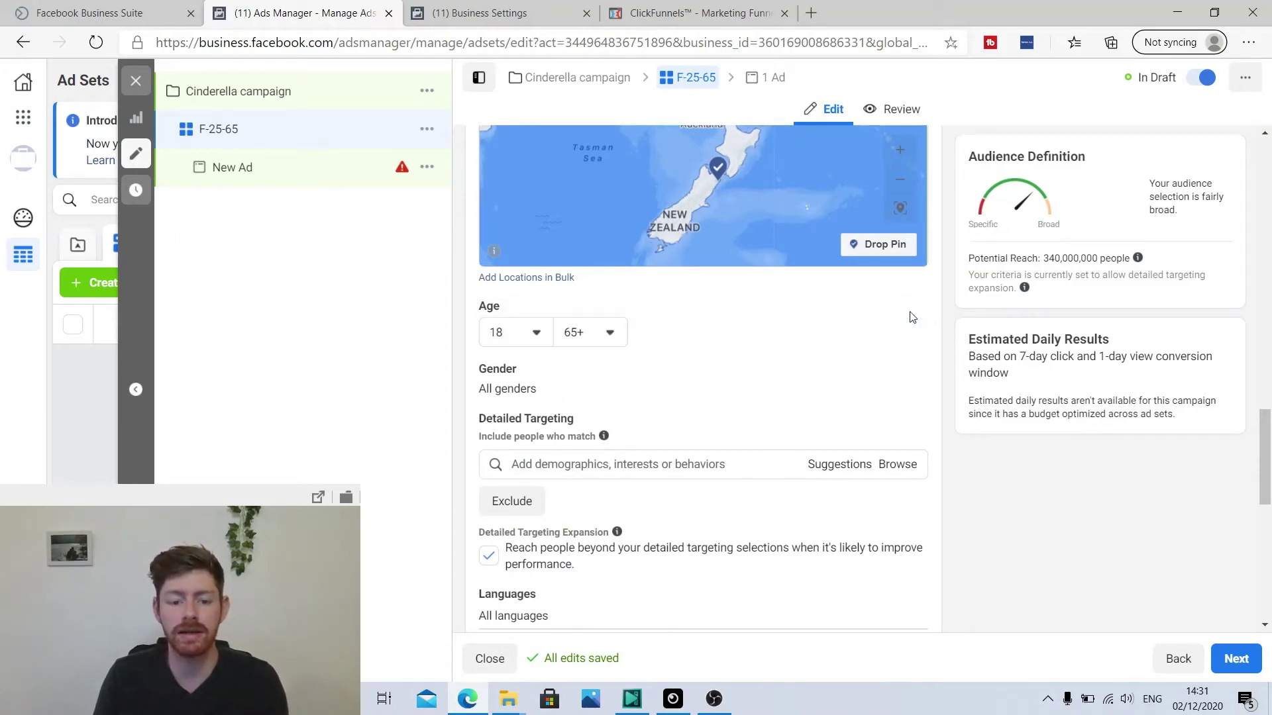
pyautogui.click(516, 339)
pyautogui.scroll(-3, 524, 457)
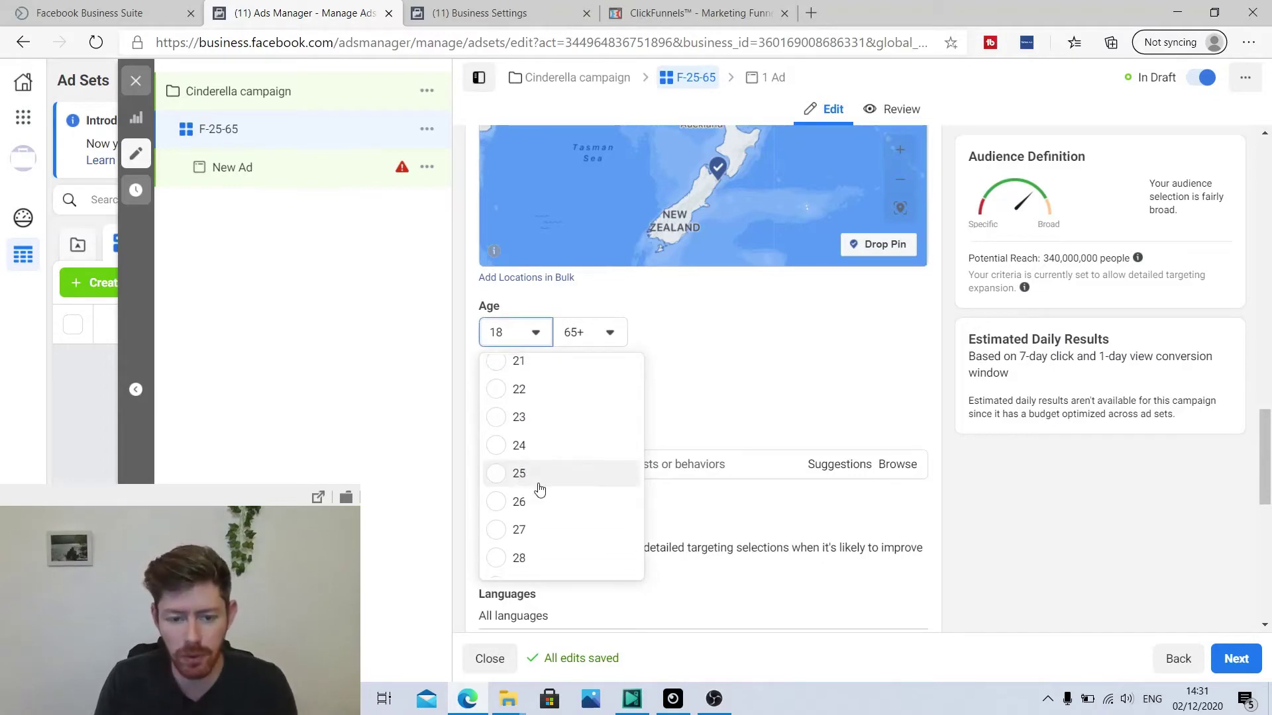
pyautogui.click(494, 473)
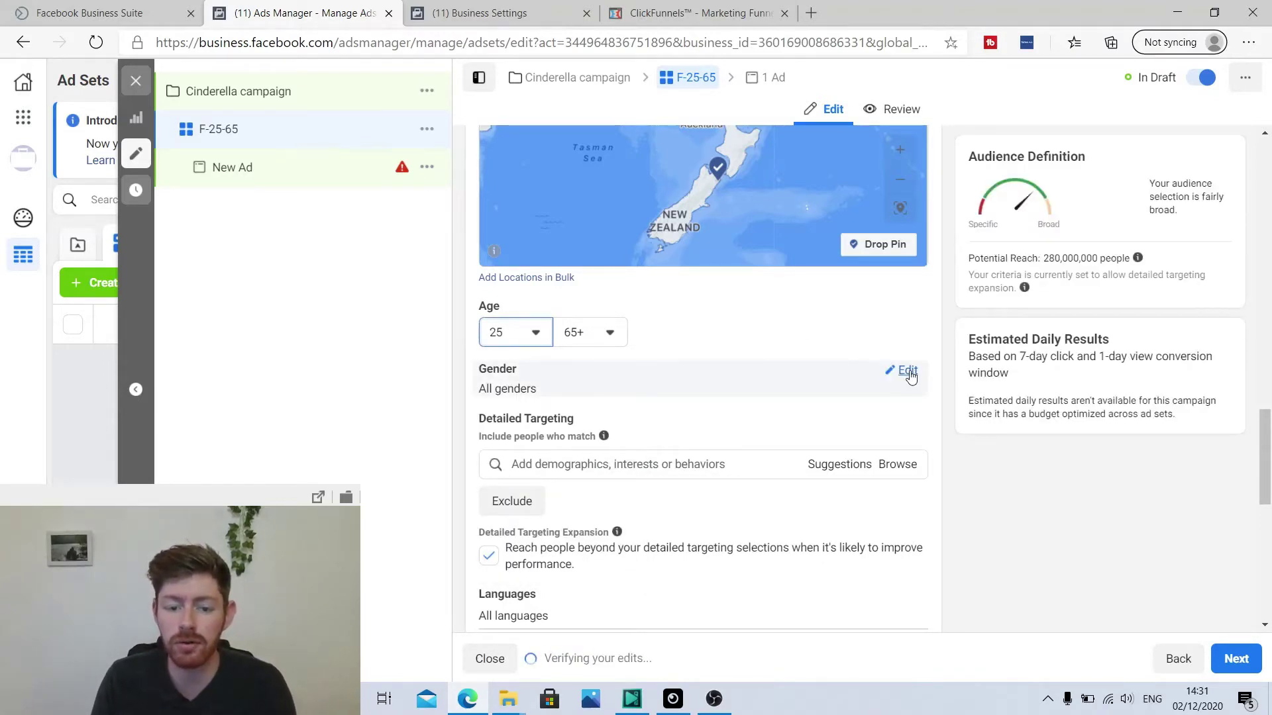
pyautogui.click(907, 371)
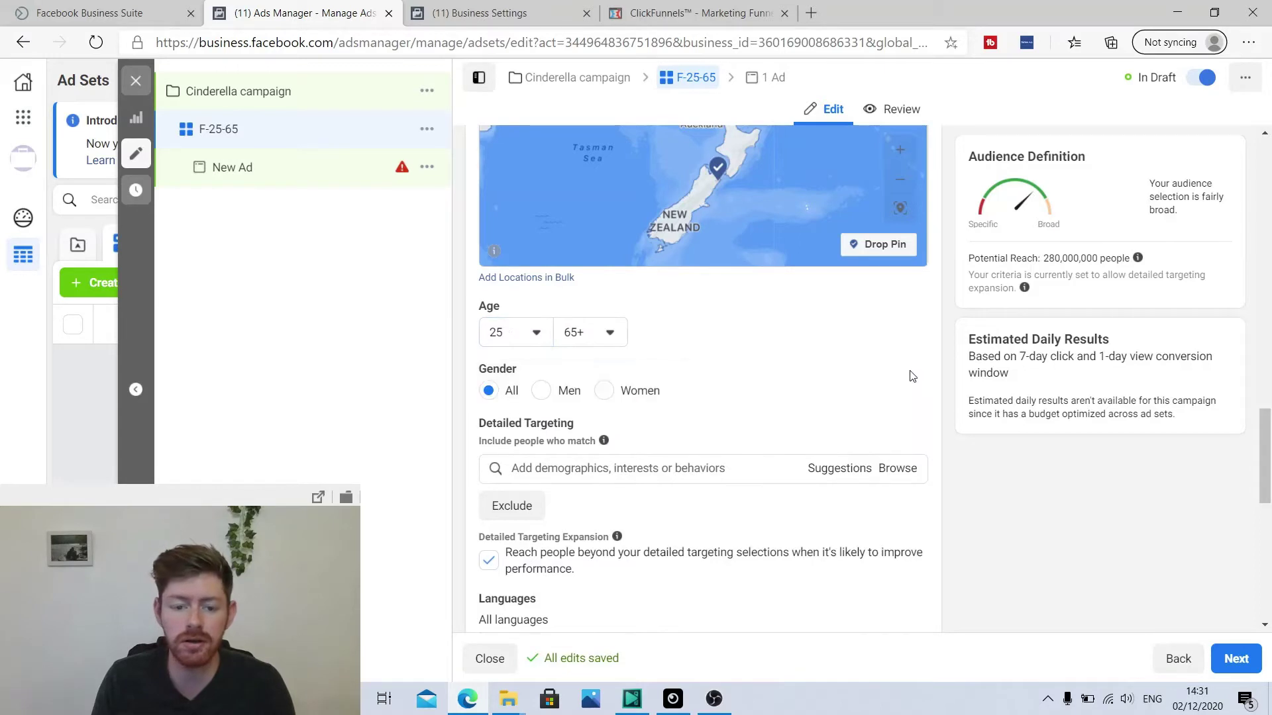
pyautogui.click(612, 395)
# Add the interest Weight Loss (Fitness & wellness) to the audience's detailed targeting.
pyautogui.scroll(-2, 788, 386)
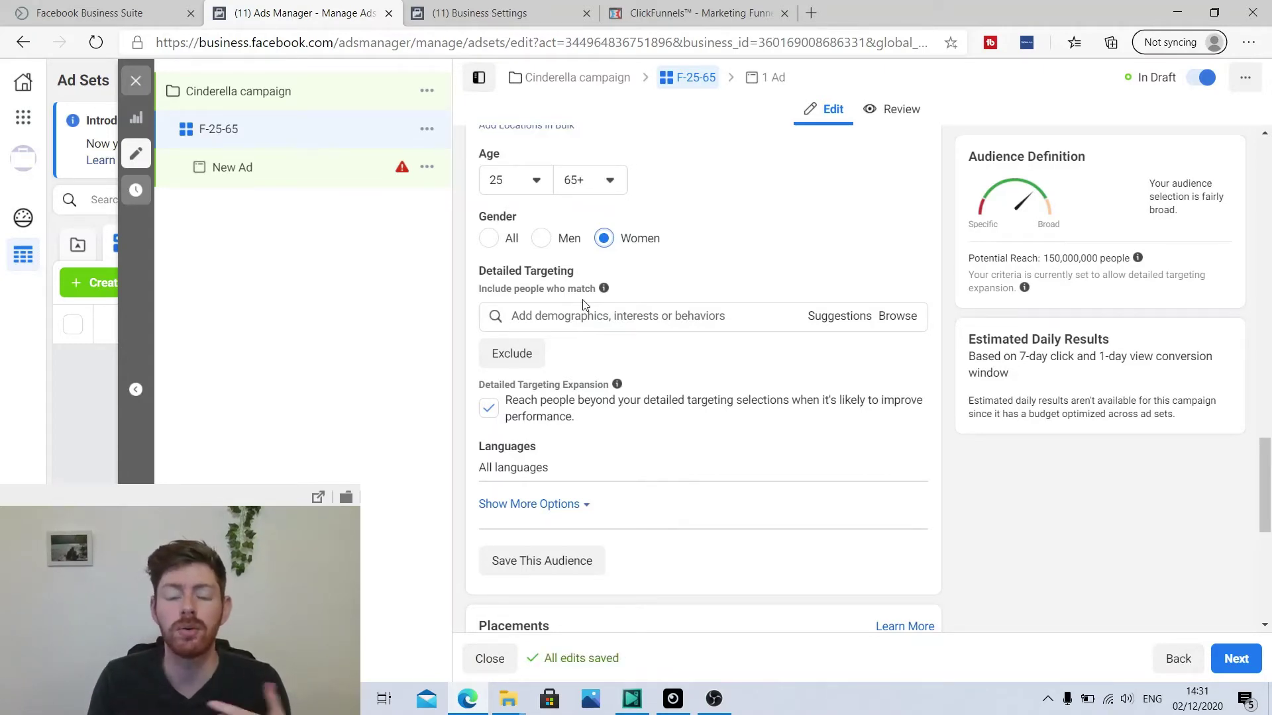
pyautogui.click(626, 317)
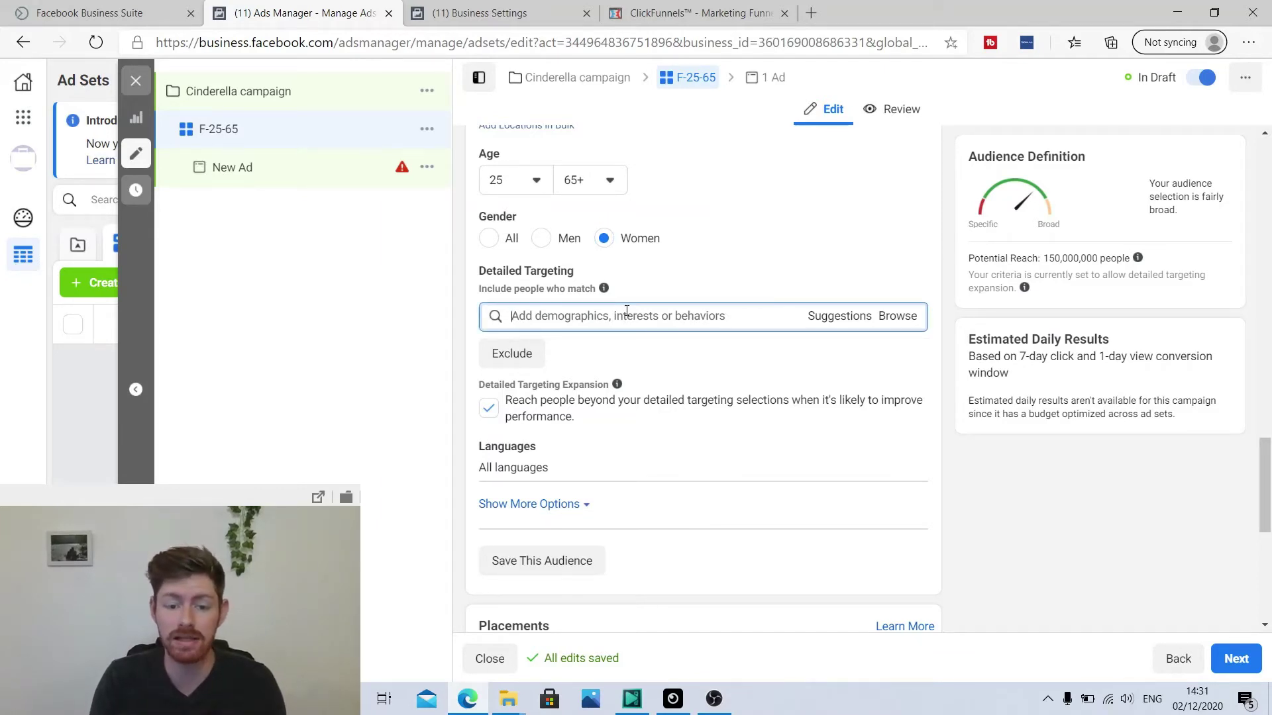
pyautogui.write('we')
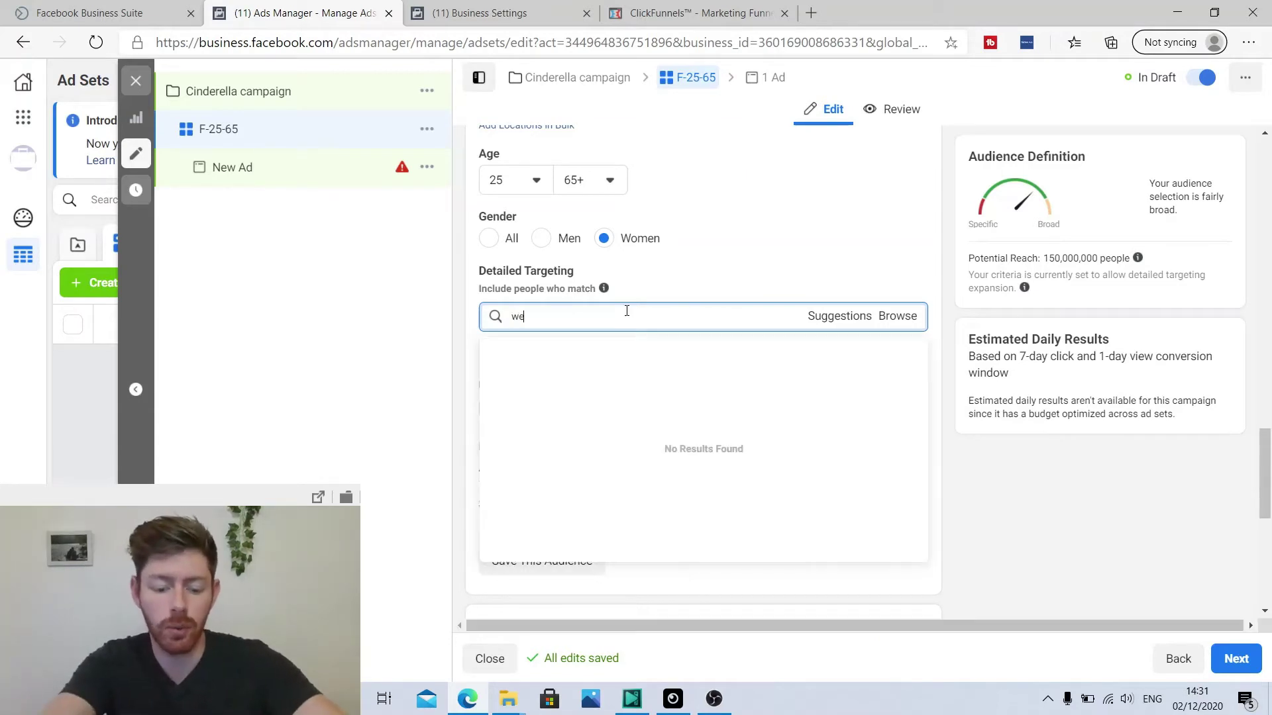
pyautogui.write('ightloss')
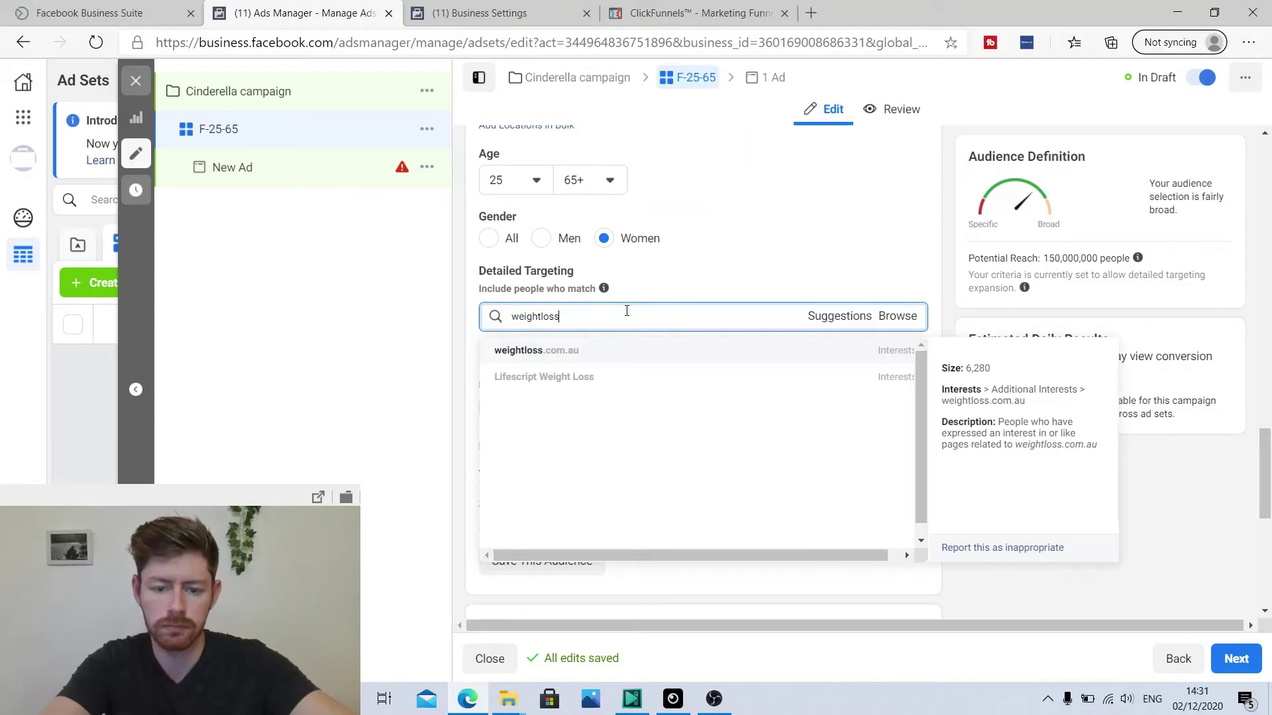
pyautogui.press('BackSpace')
pyautogui.press('BackSpace')
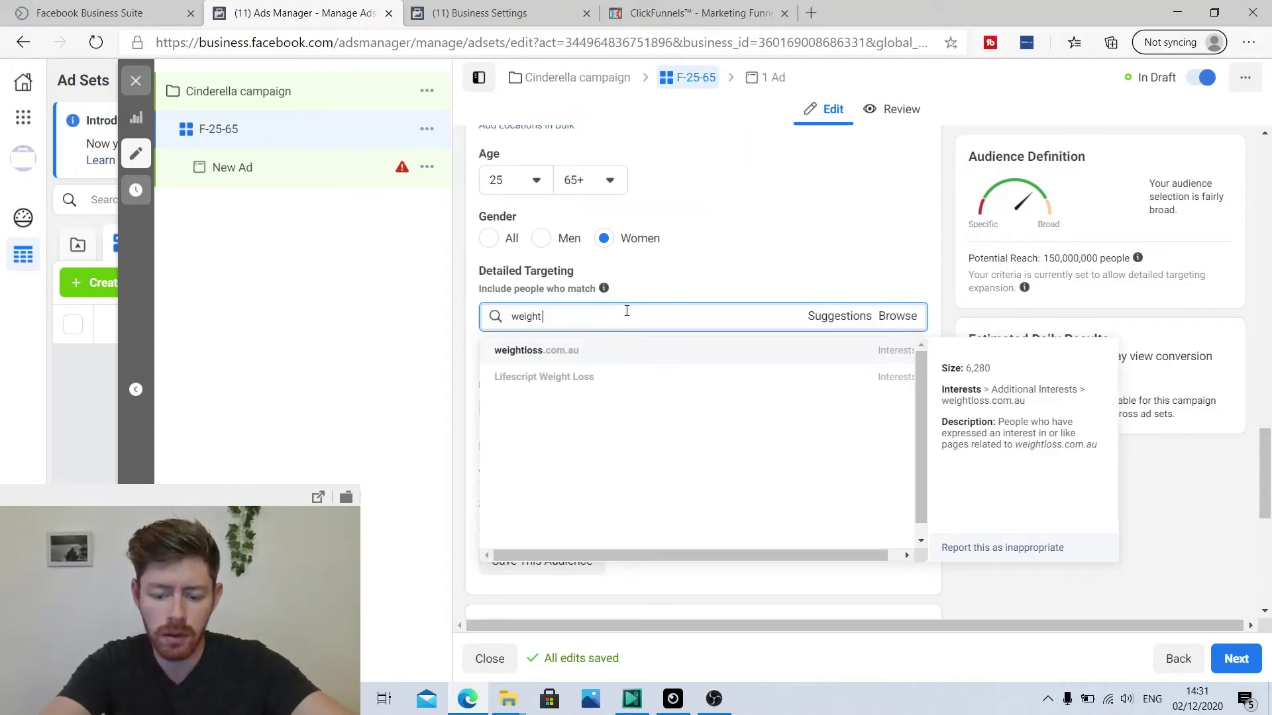
pyautogui.write('loss')
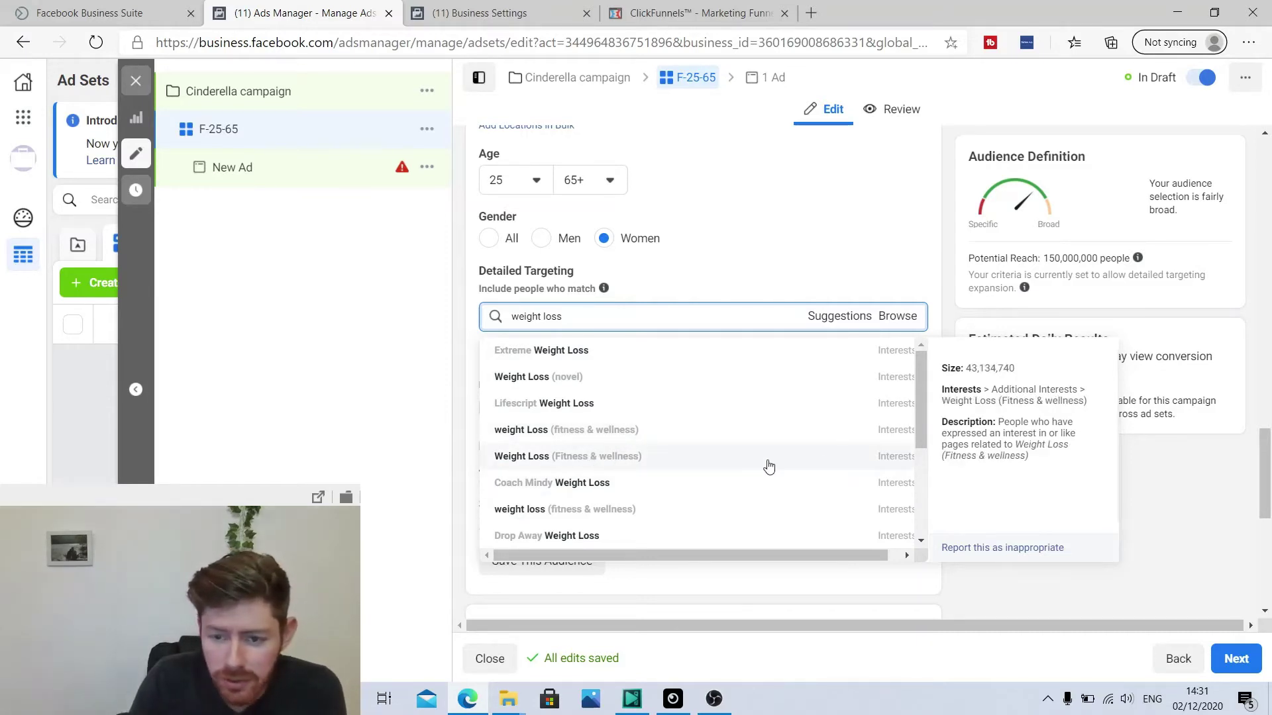
pyautogui.click(699, 468)
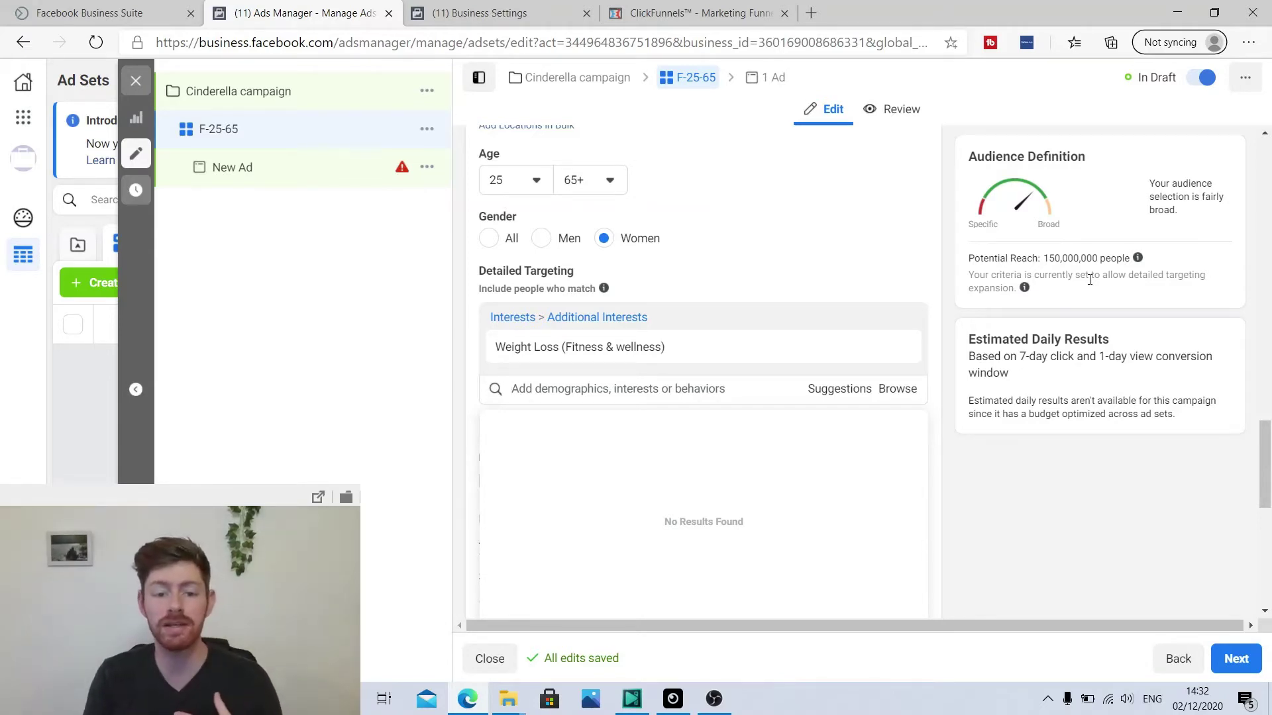
pyautogui.click(971, 495)
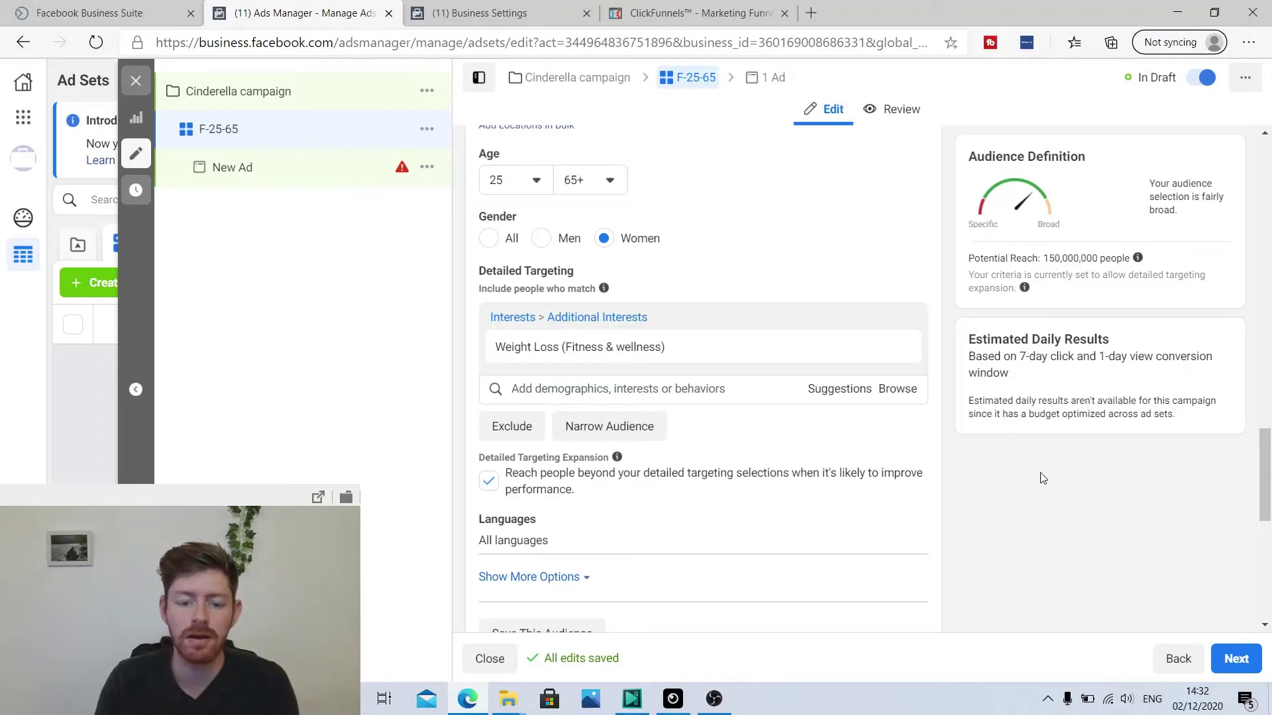
# Restrict the audience's languages to English (All).
pyautogui.scroll(-2, 583, 365)
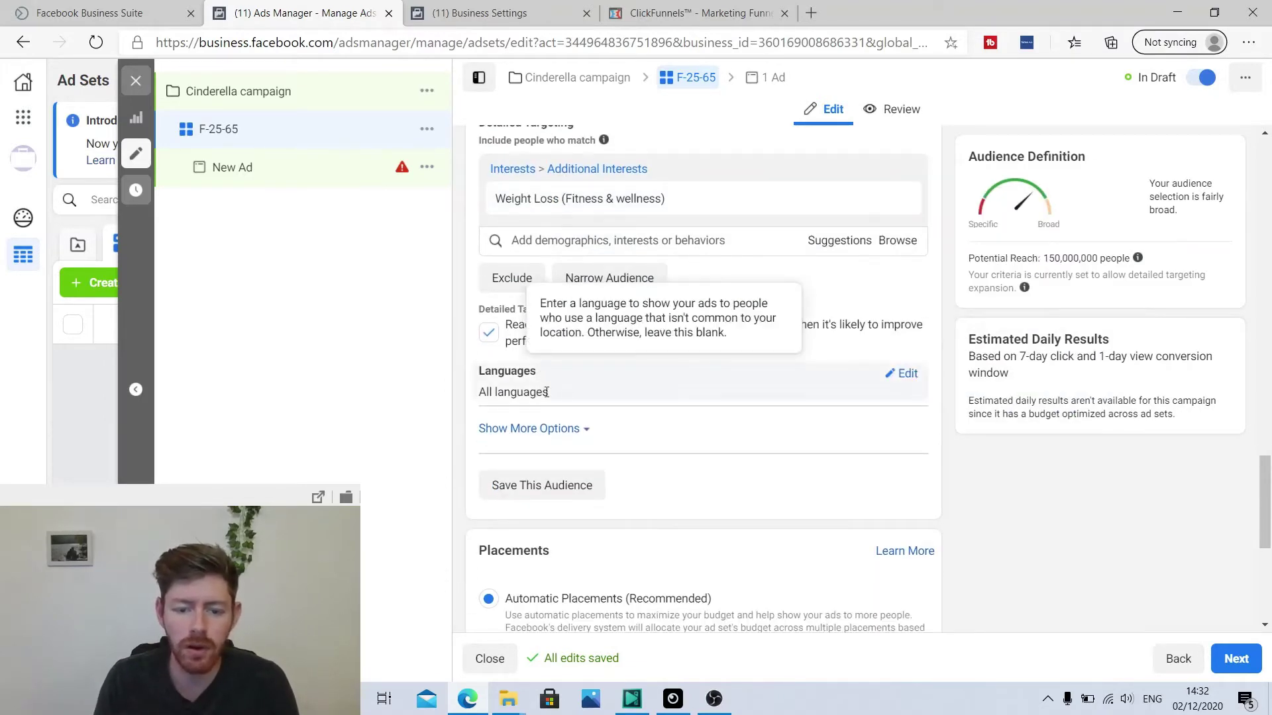
pyautogui.click(907, 375)
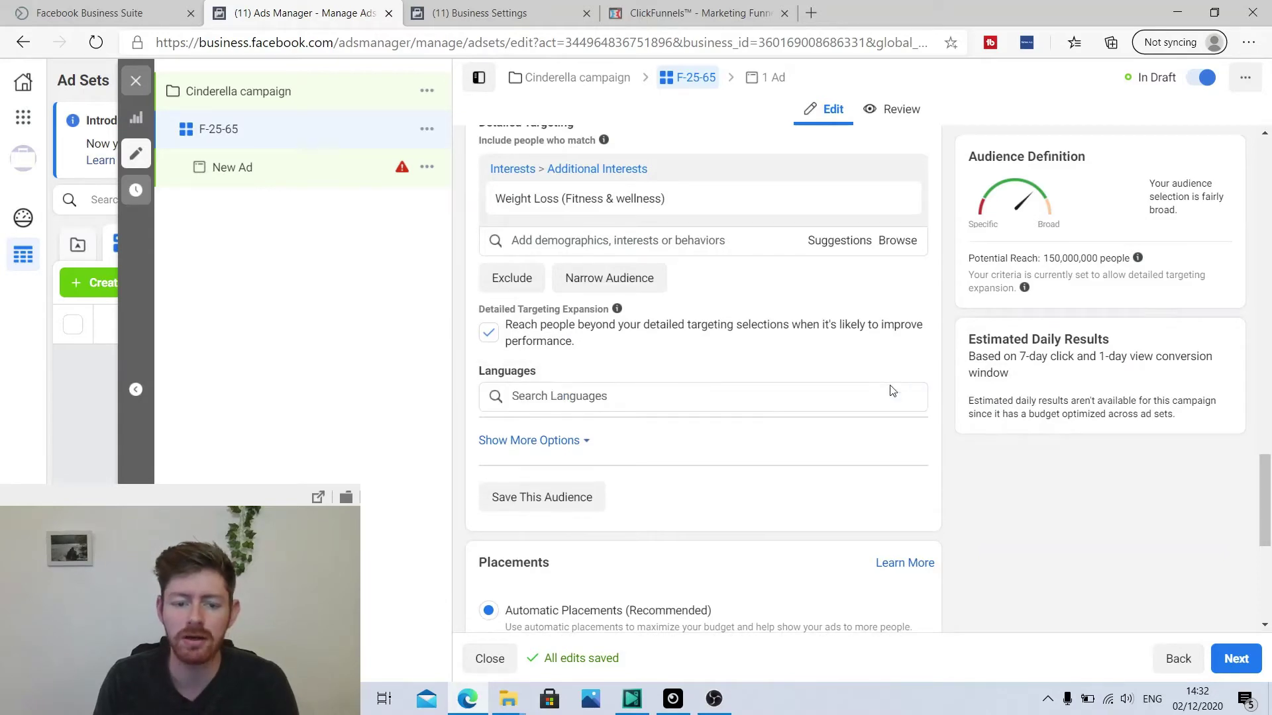
pyautogui.click(741, 397)
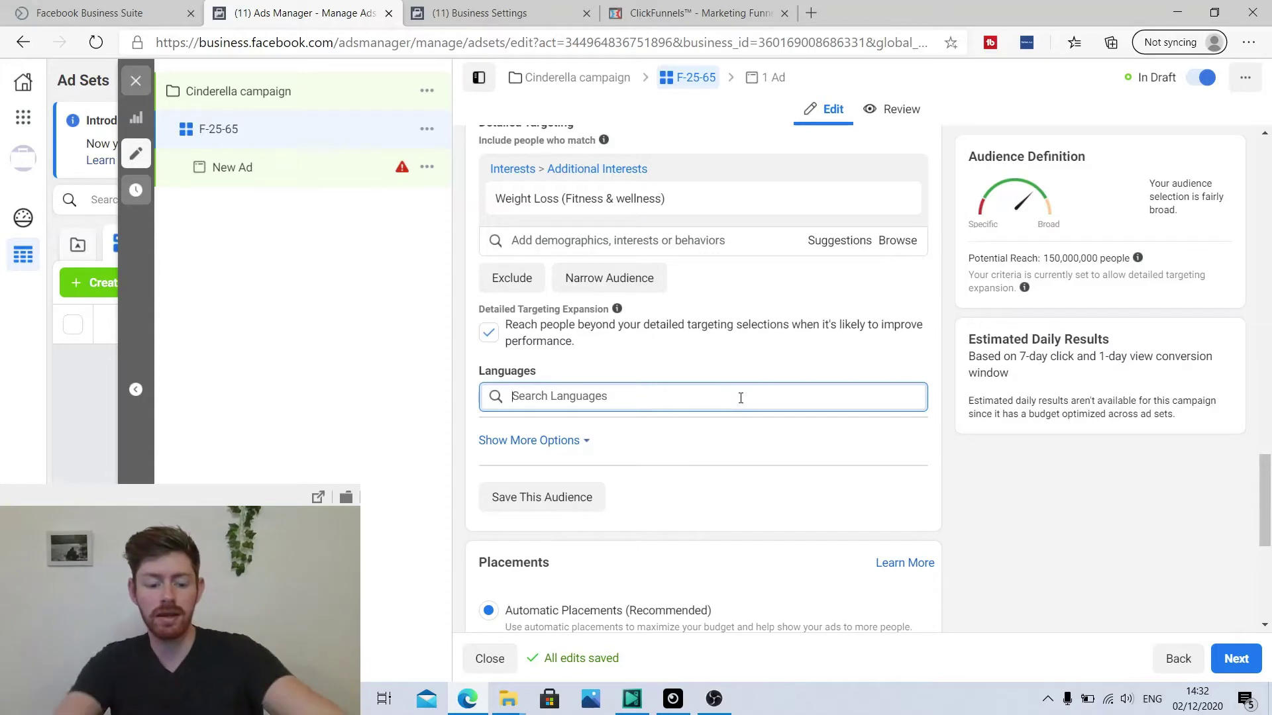
pyautogui.write('en')
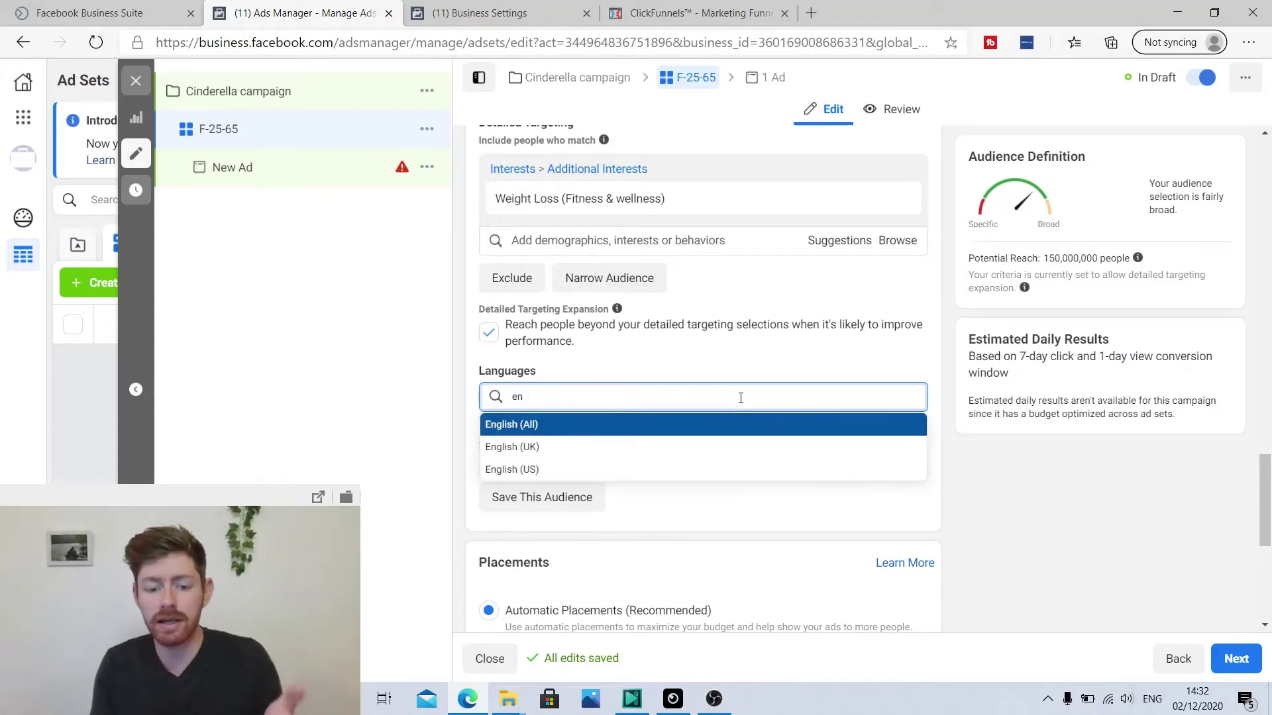
pyautogui.click(524, 428)
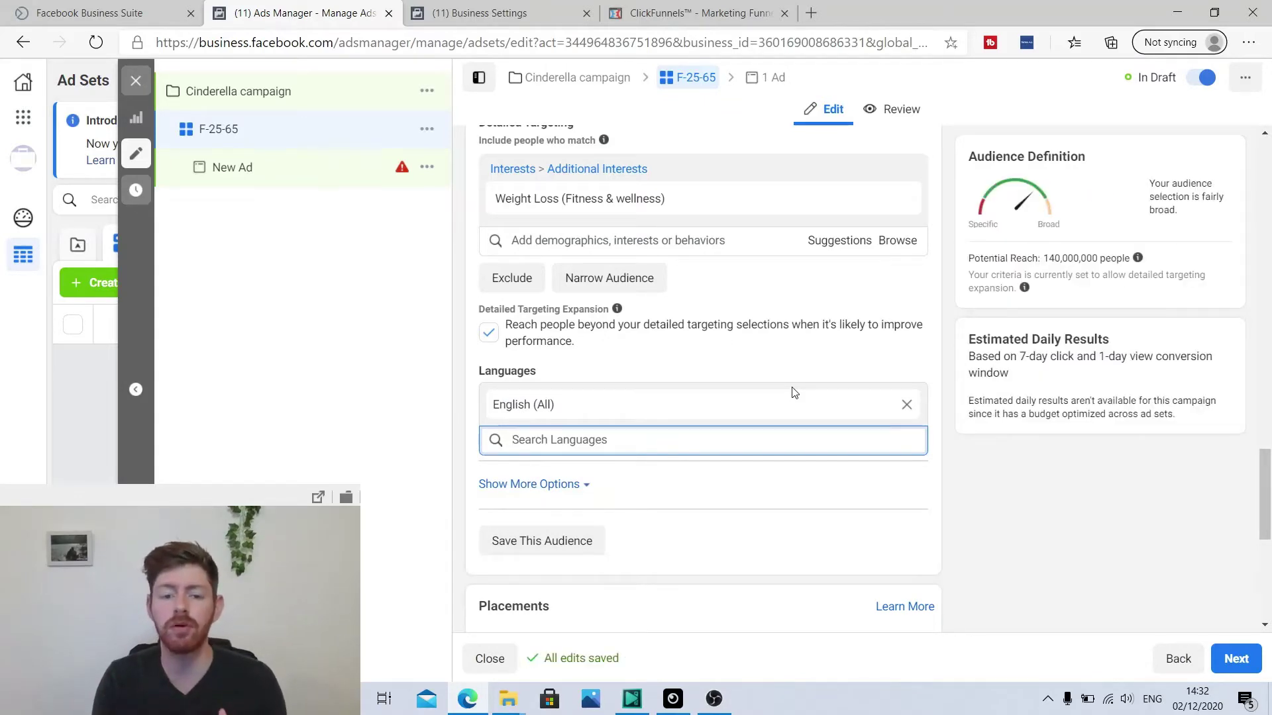
# Switch the ad set to manual placements and exclude the Audience Network, Messenger and Instagram platforms.
pyautogui.scroll(-2, 767, 403)
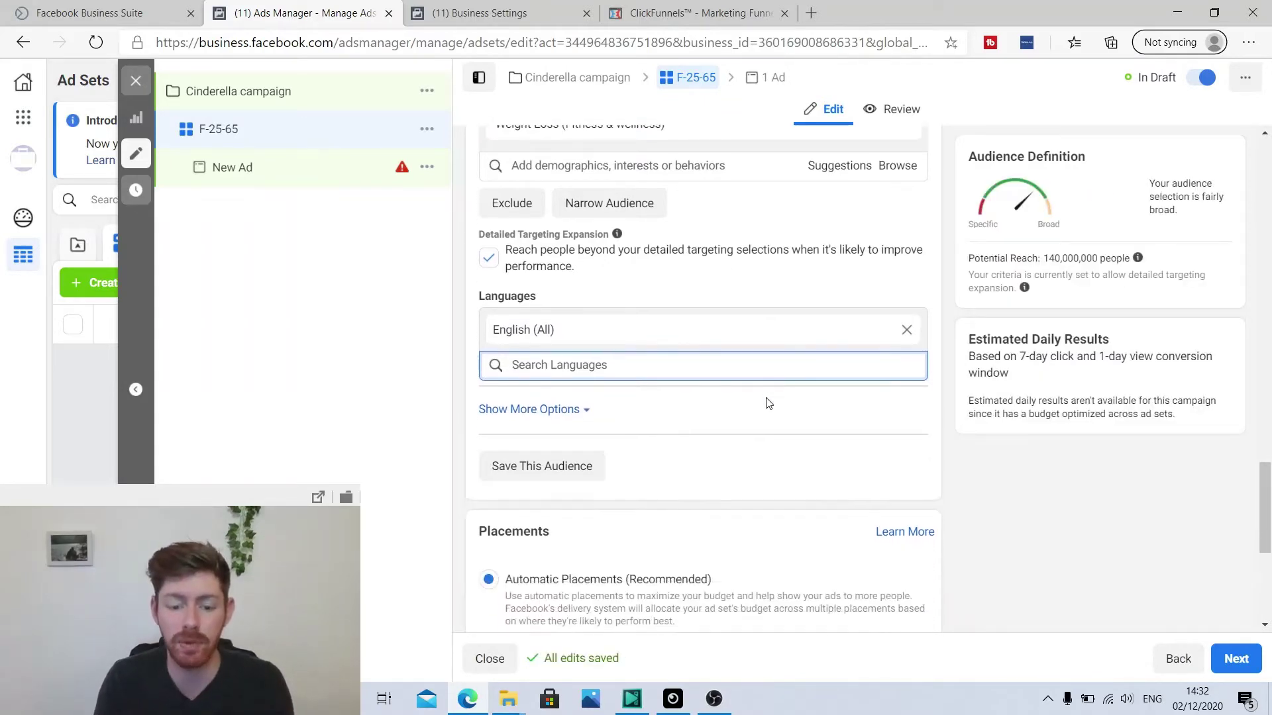
pyautogui.scroll(-1, 819, 289)
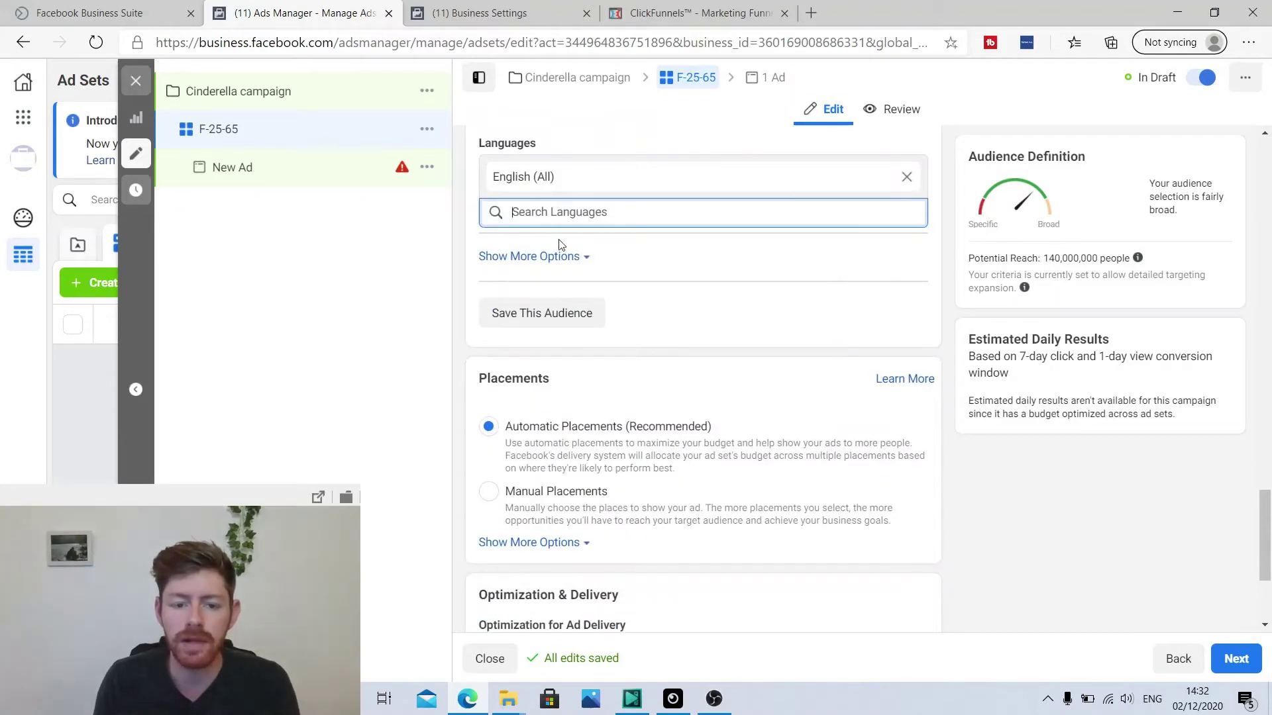
pyautogui.scroll(-2, 567, 245)
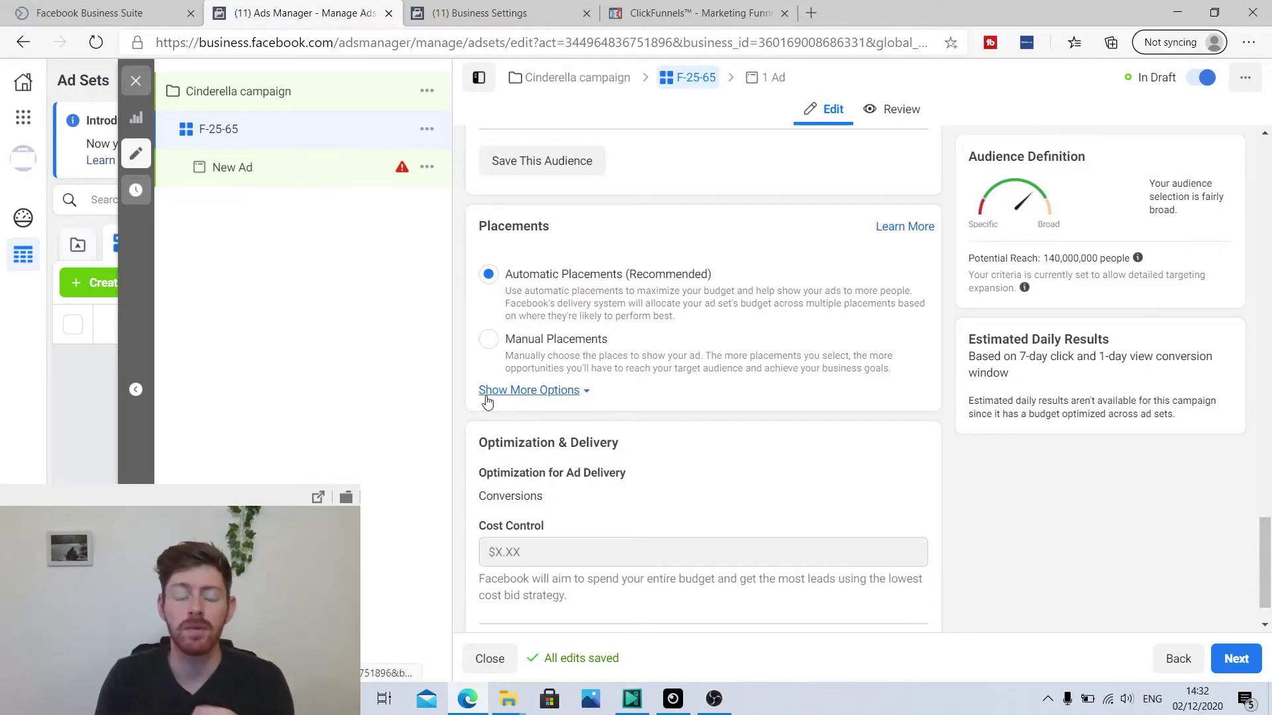
pyautogui.click(490, 339)
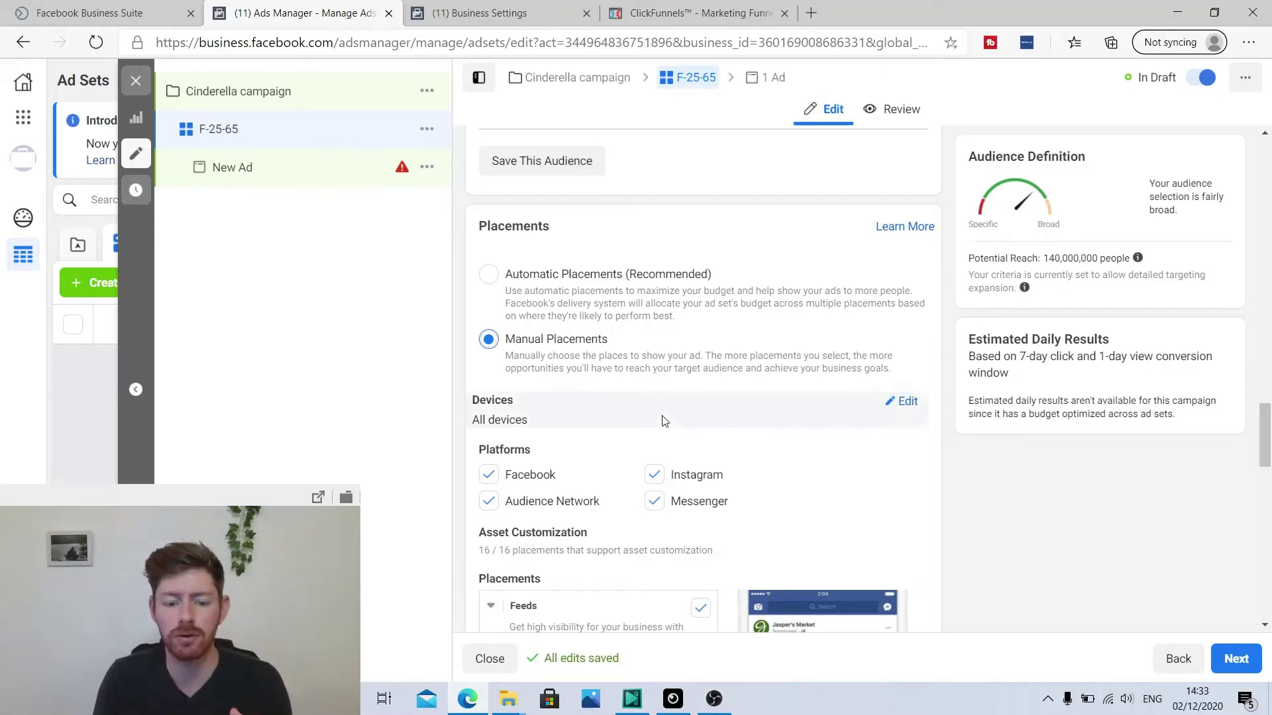
pyautogui.scroll(-2, 664, 421)
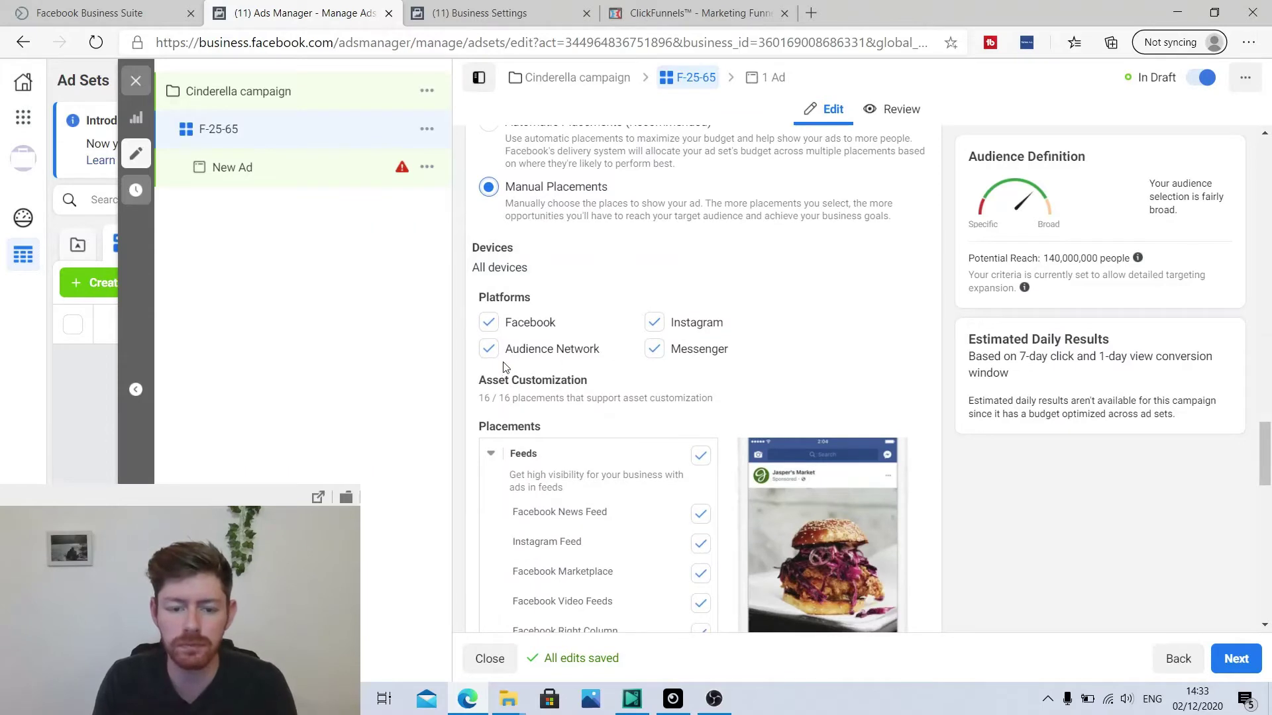
pyautogui.click(489, 349)
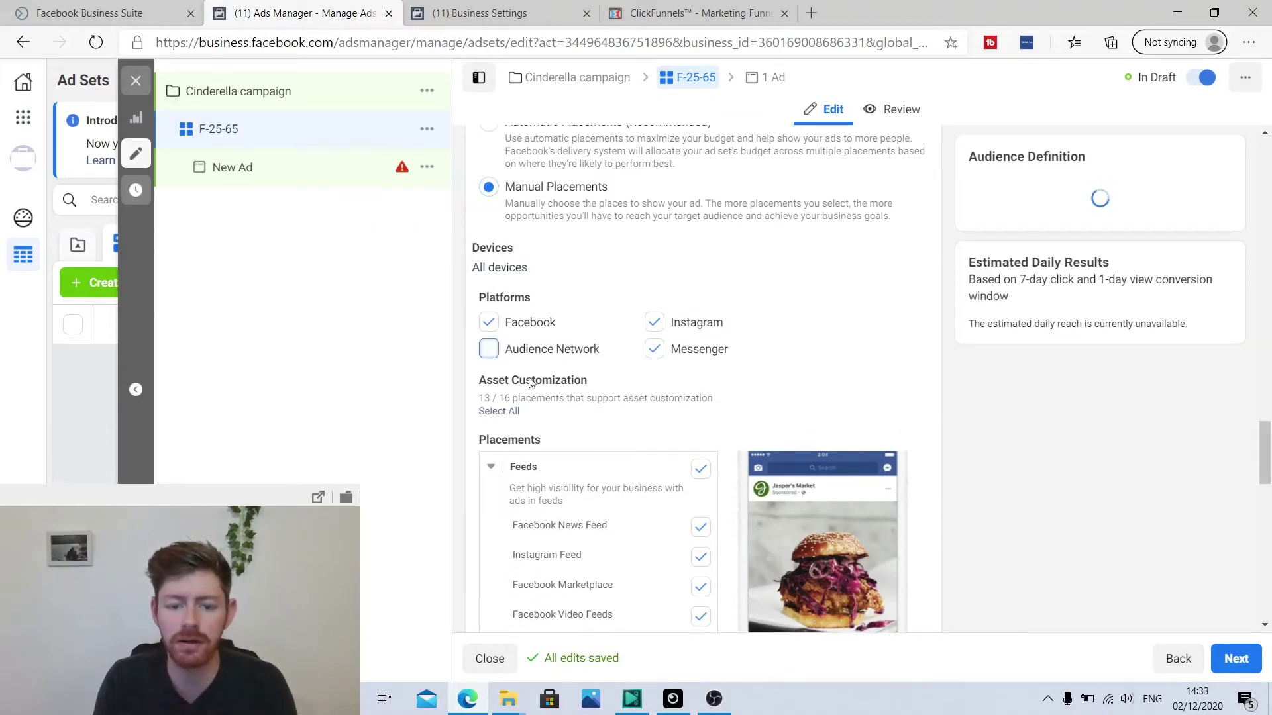
pyautogui.click(653, 351)
pyautogui.click(655, 324)
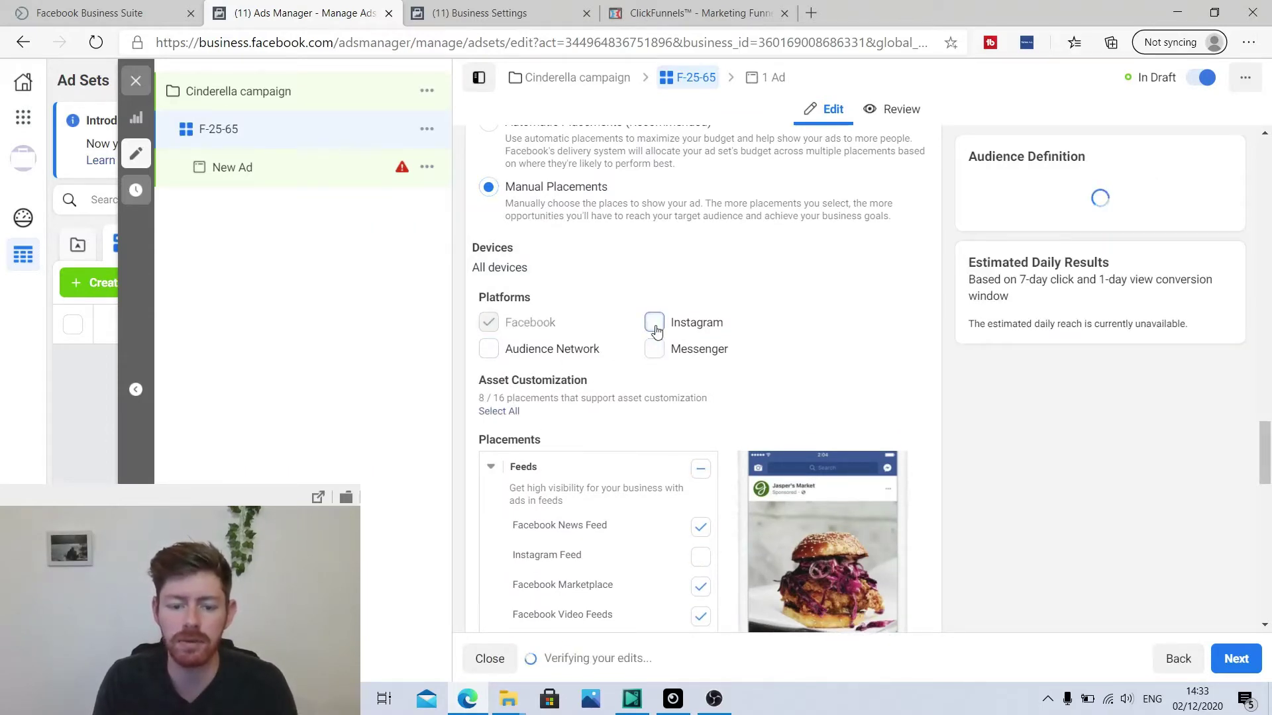
# Review the placement and delivery settings of the ad set and continue to the new ad's setup.
pyautogui.scroll(-2, 656, 331)
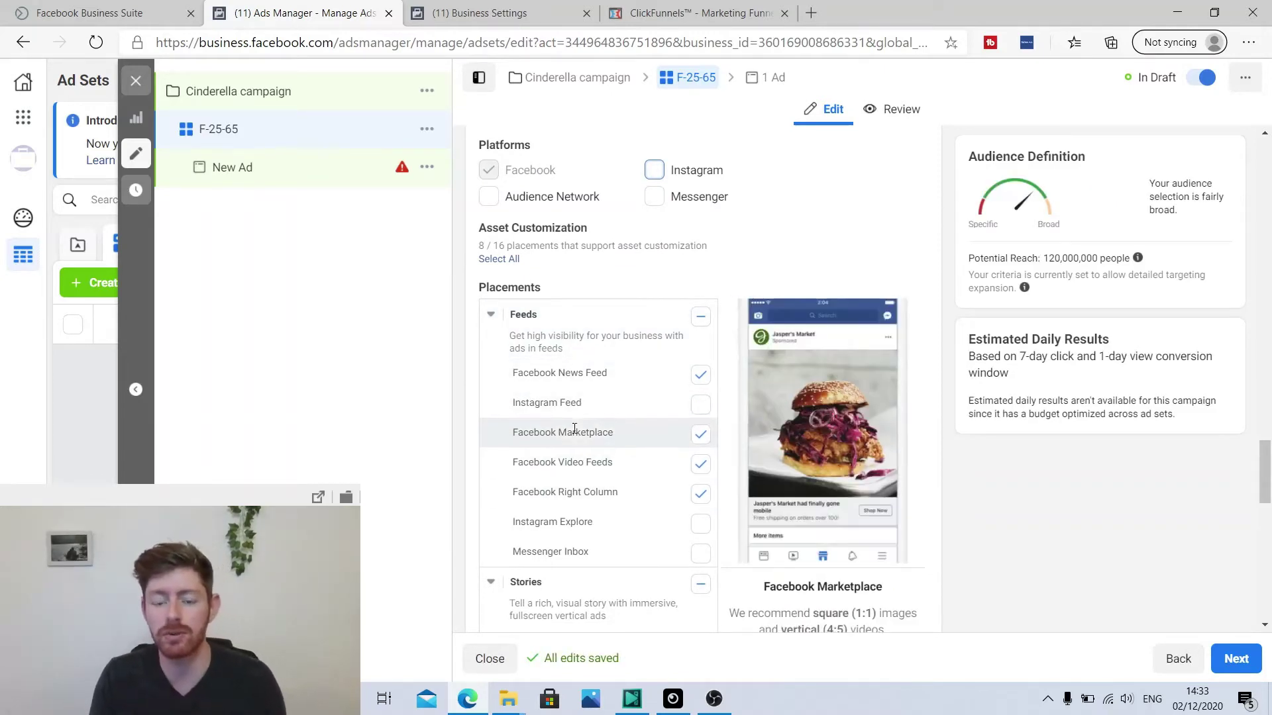
pyautogui.scroll(-5, 735, 468)
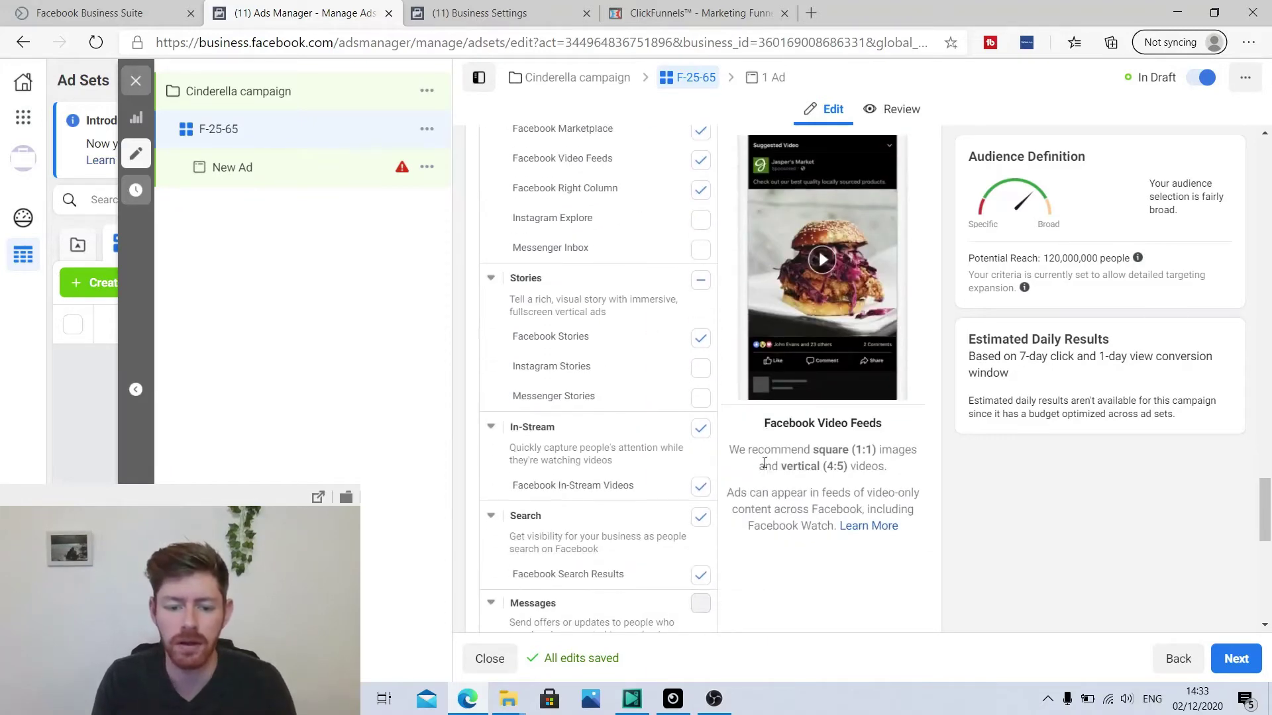
pyautogui.scroll(-8, 749, 414)
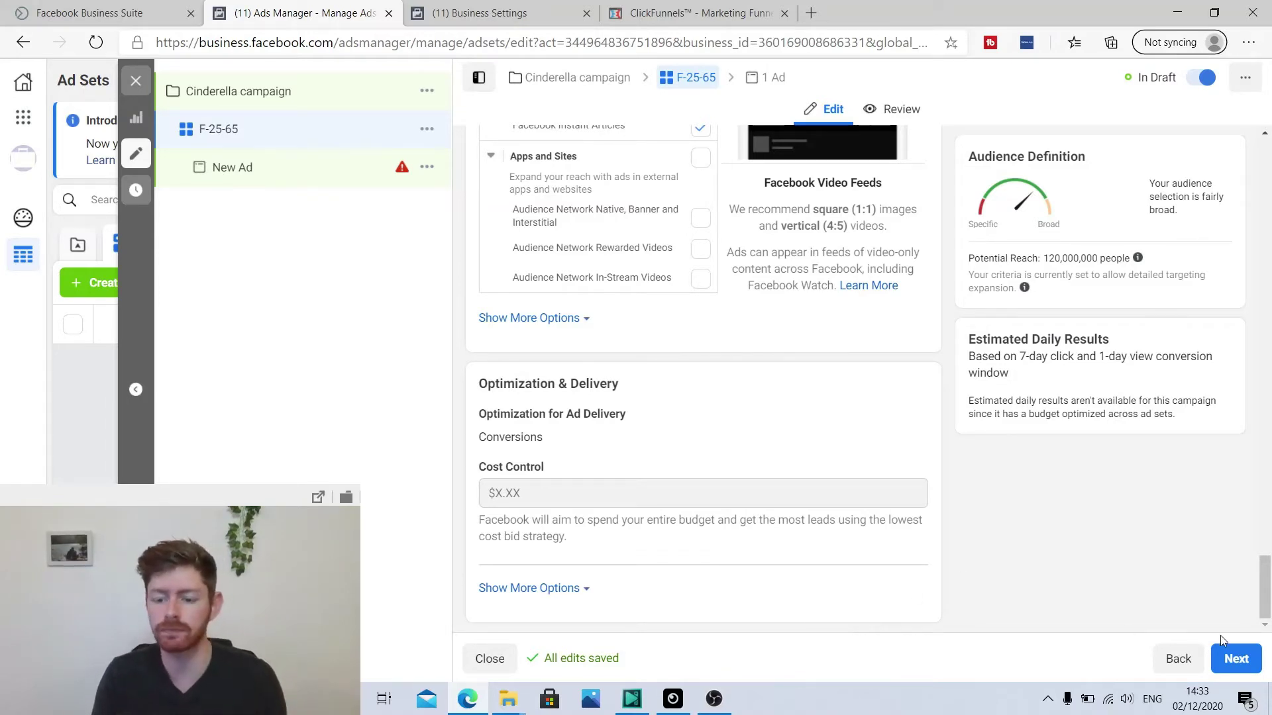
pyautogui.click(1234, 668)
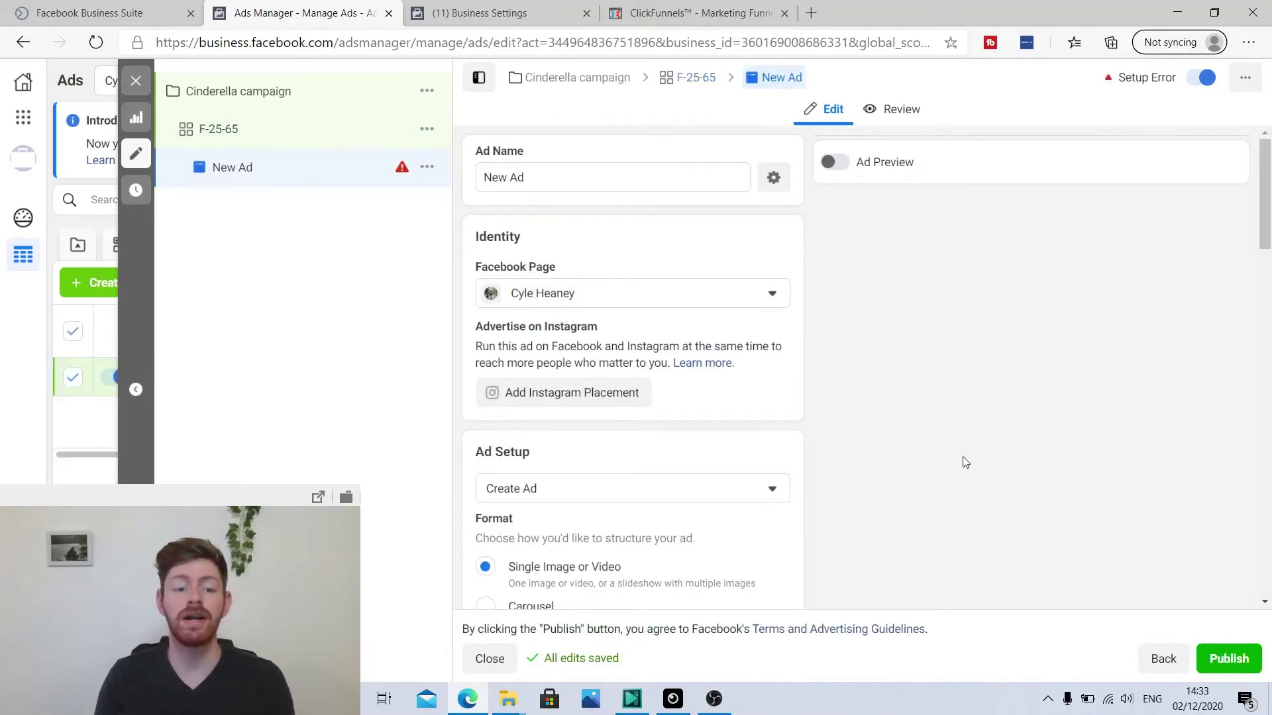
# Rename the new ad as "Weight loss".
pyautogui.click(542, 179)
pyautogui.press('BackSpace')
pyautogui.press('BackSpace')
pyautogui.press('BackSpace')
pyautogui.press('BackSpace')
pyautogui.press('BackSpace')
pyautogui.press('BackSpace')
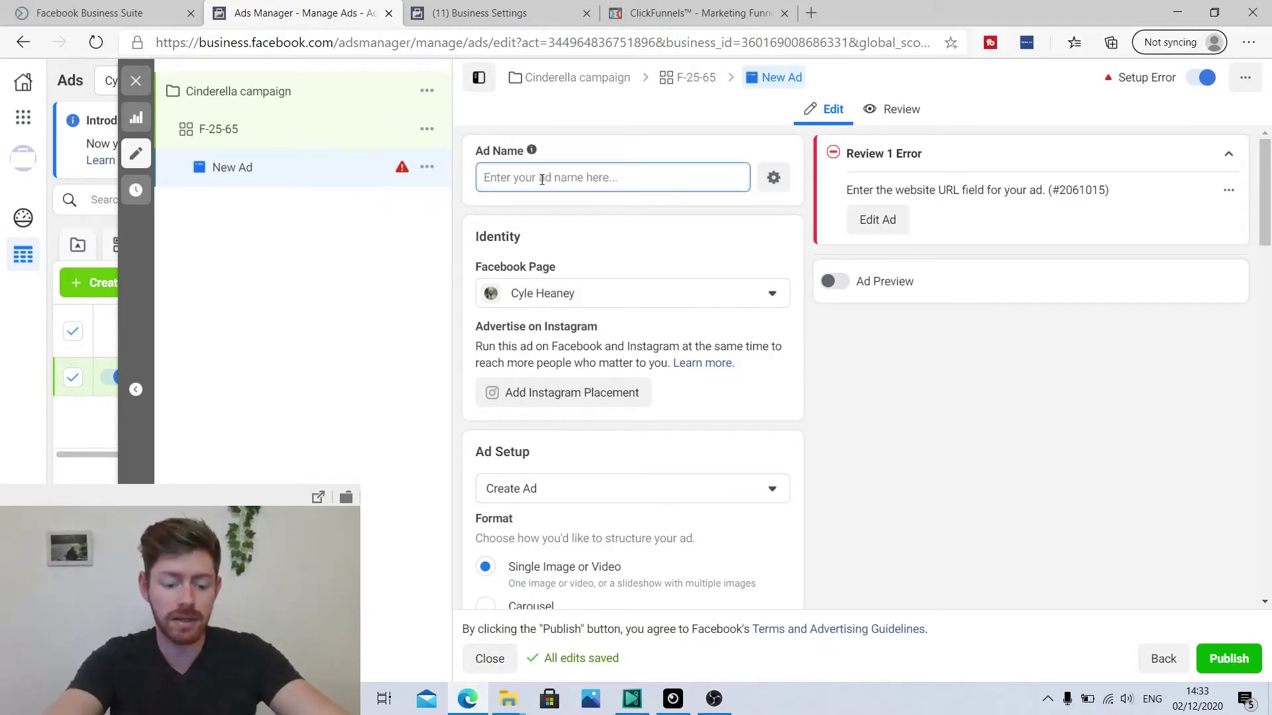
pyautogui.write('Weight')
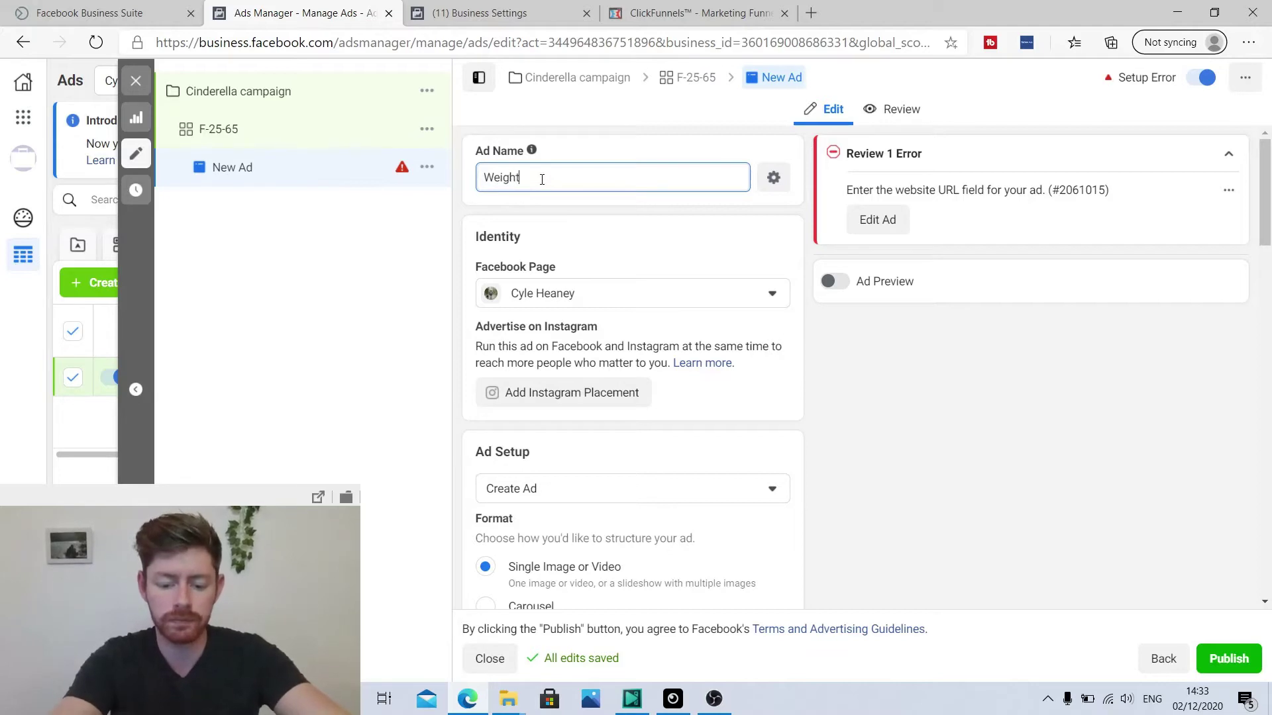
pyautogui.write('loss')
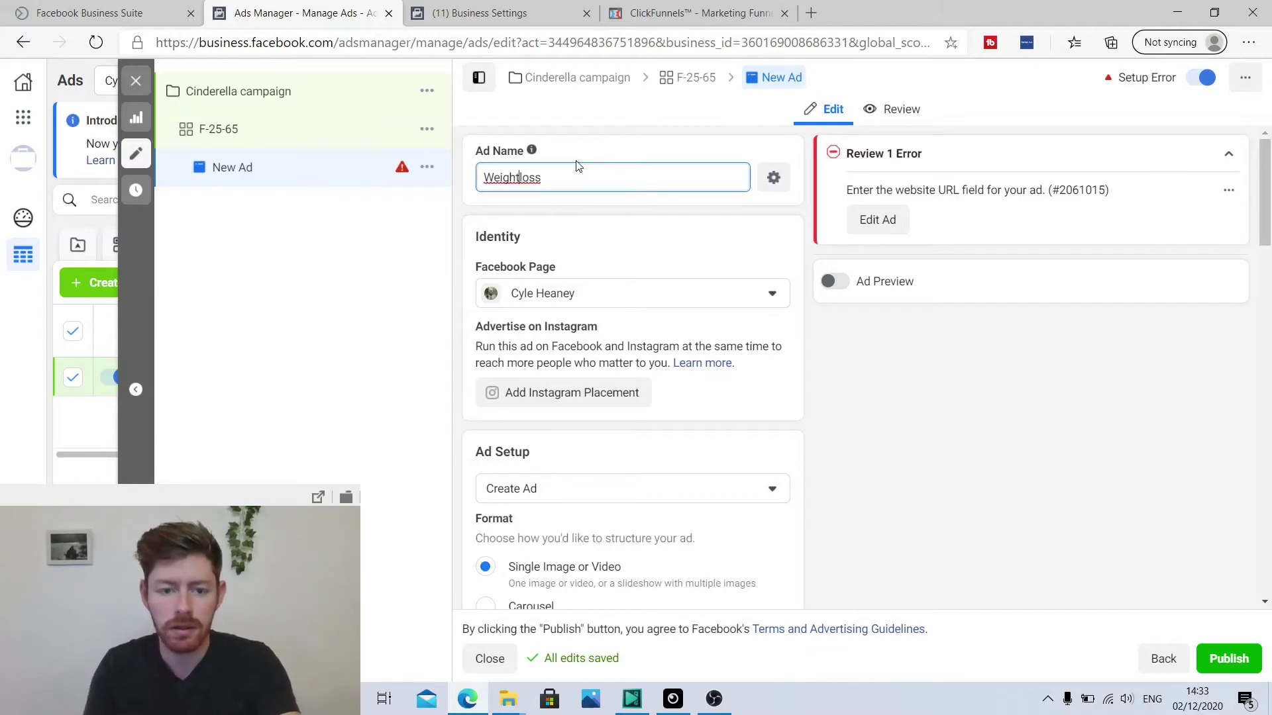
# Set the ad's Facebook Page identity to Nutritional Therapy.
pyautogui.scroll(-2, 665, 164)
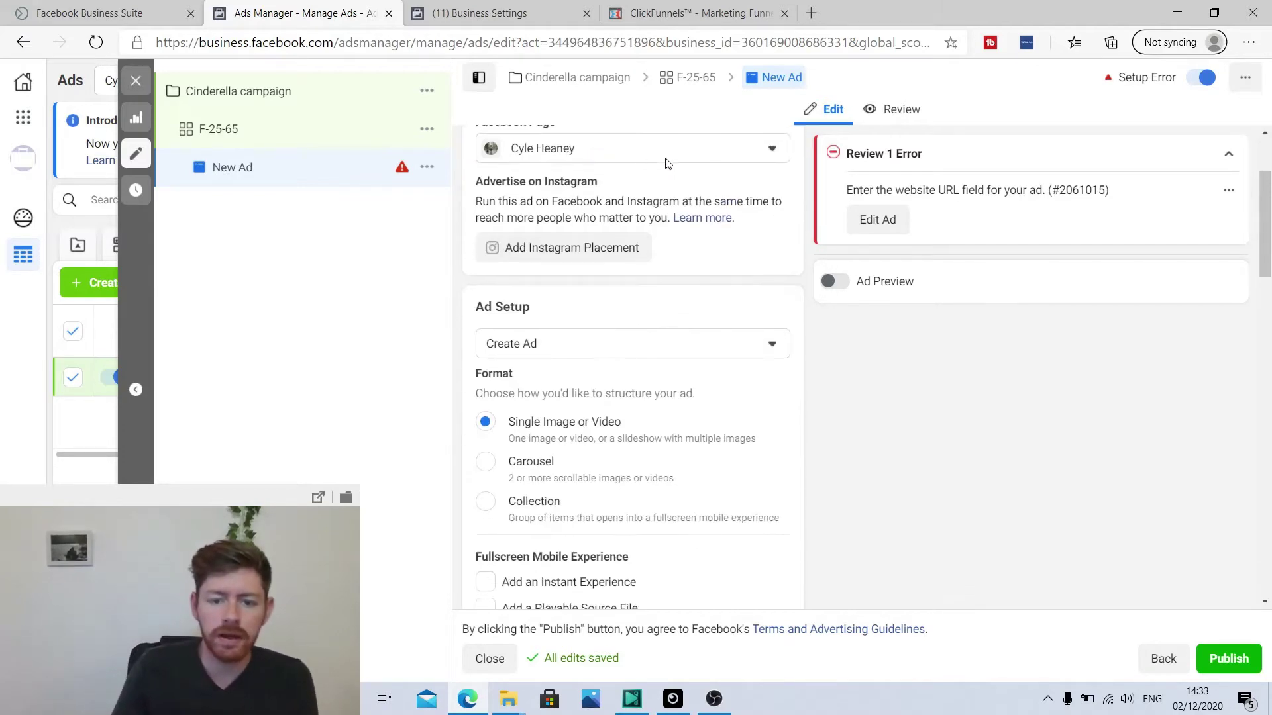
pyautogui.scroll(1, 775, 152)
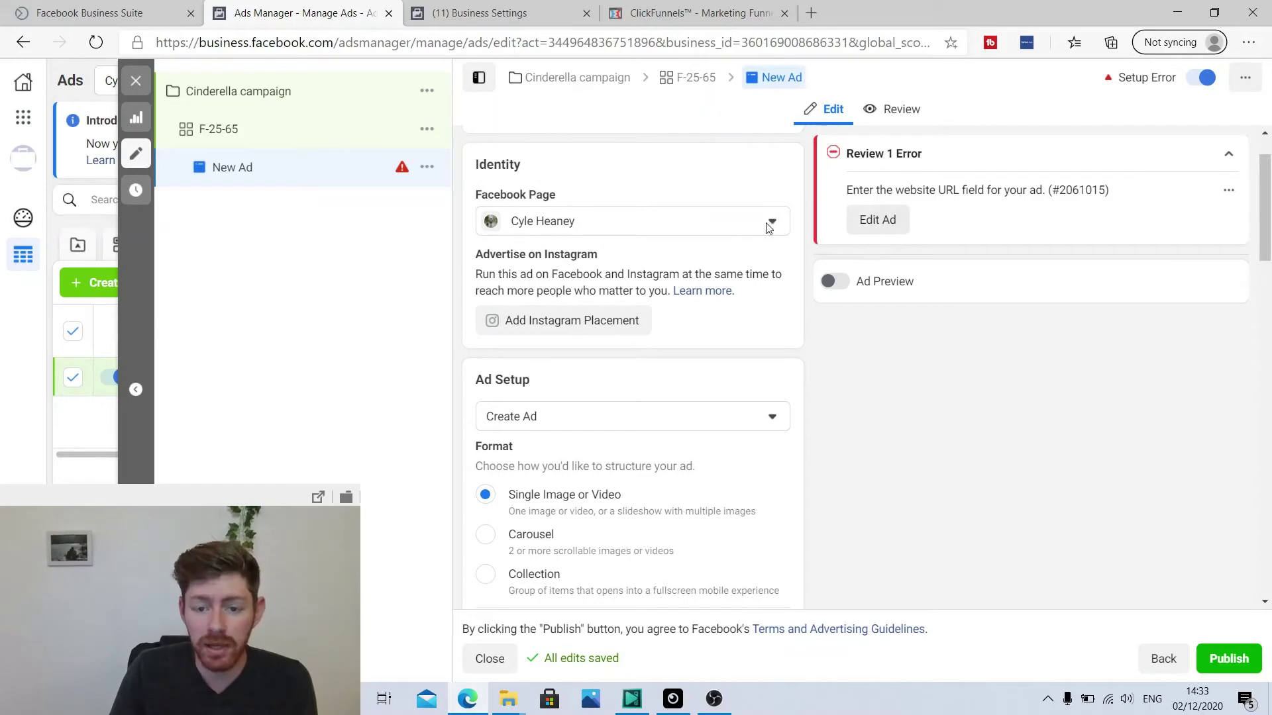
pyautogui.click(770, 228)
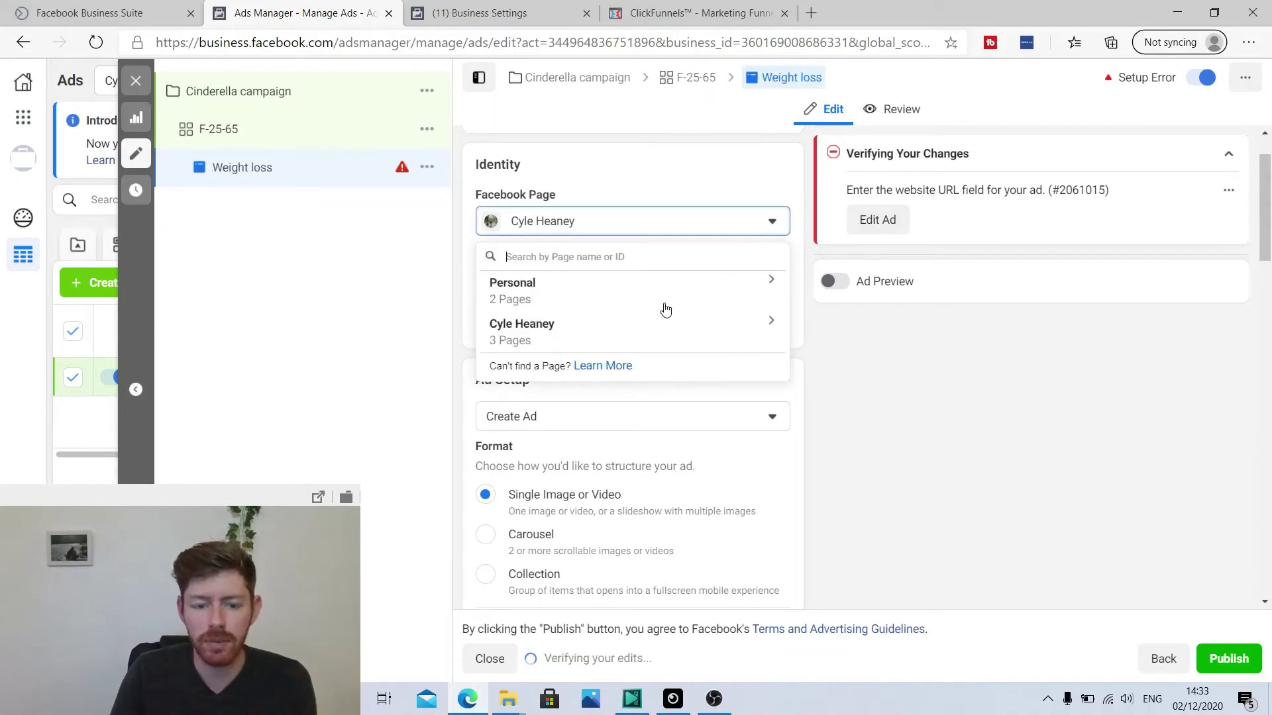
pyautogui.click(747, 335)
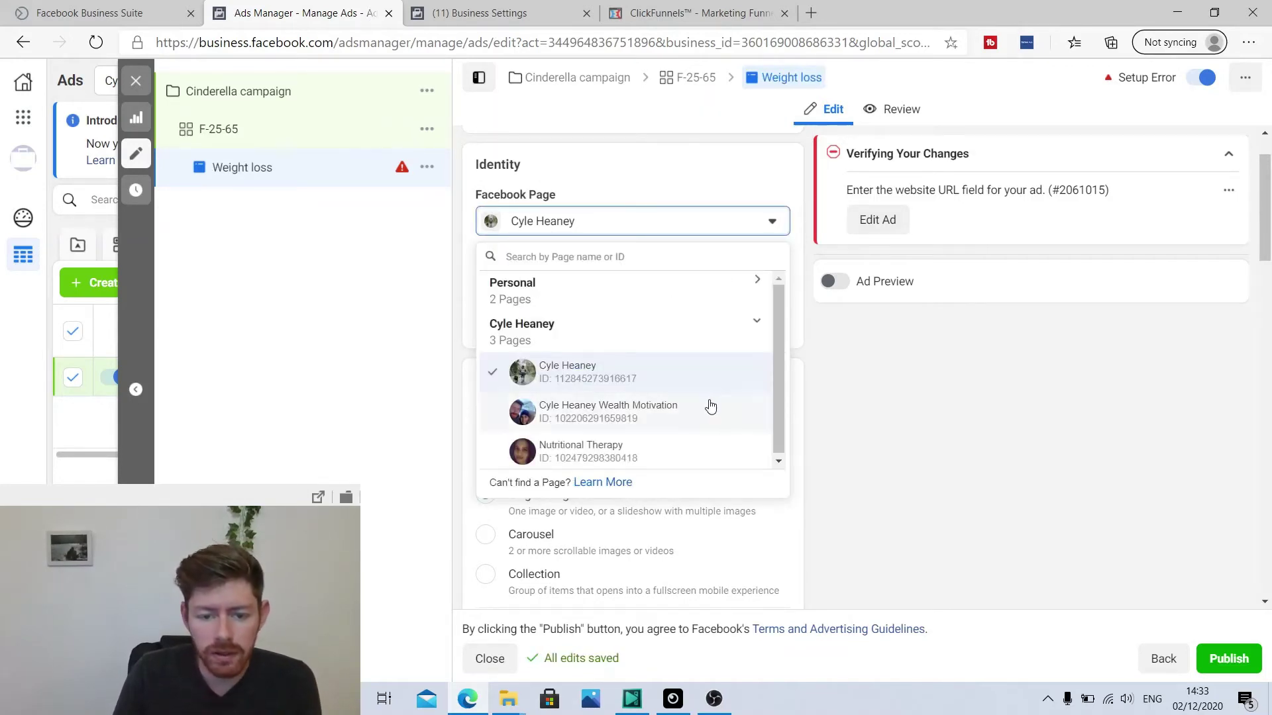
pyautogui.click(623, 450)
# Add the account image "have you unlocked.jpg" as the ad creative's media, keeping the suggested crops and enhancements for all placements.
pyautogui.scroll(-2, 731, 303)
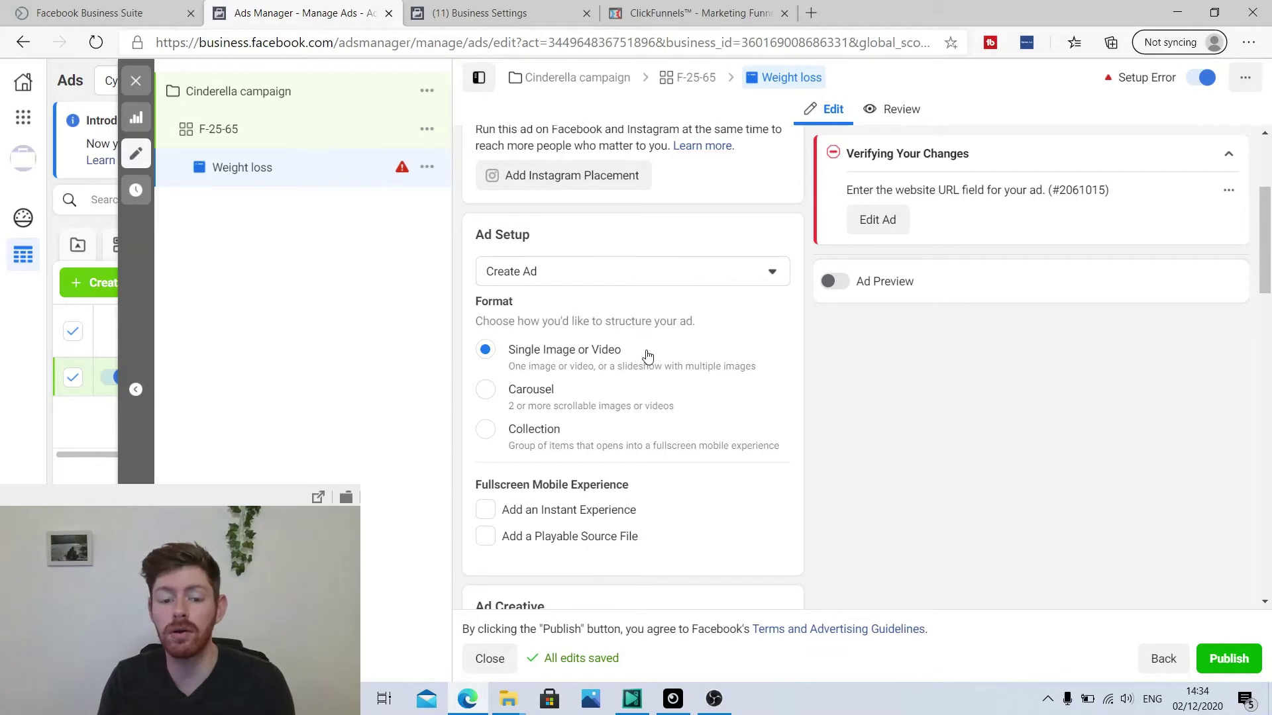
pyautogui.scroll(-1, 642, 360)
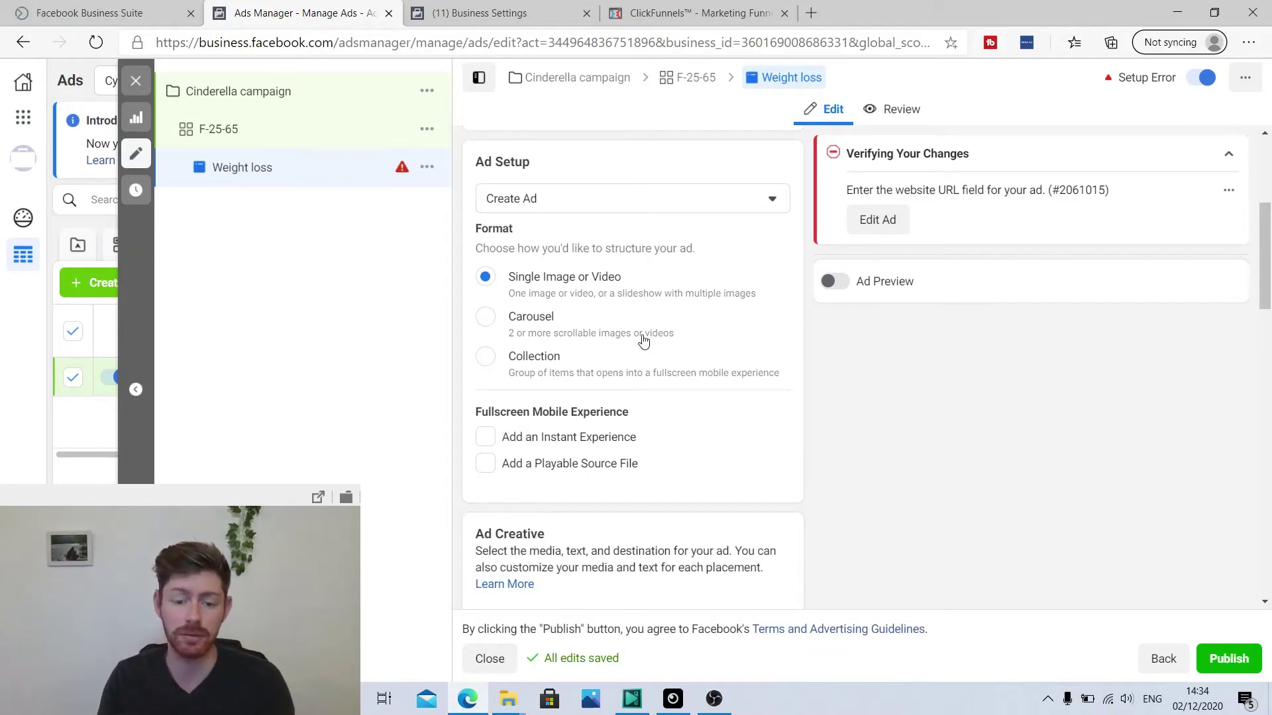
pyautogui.scroll(-4, 652, 354)
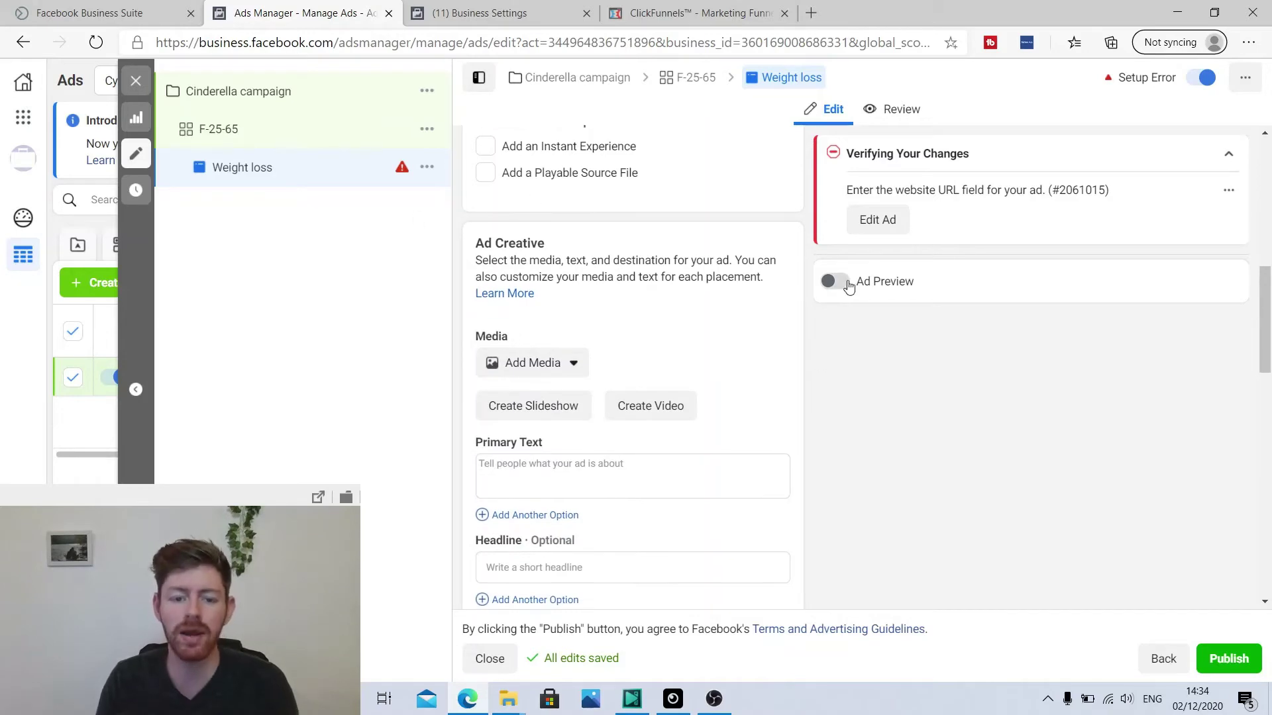
pyautogui.click(580, 371)
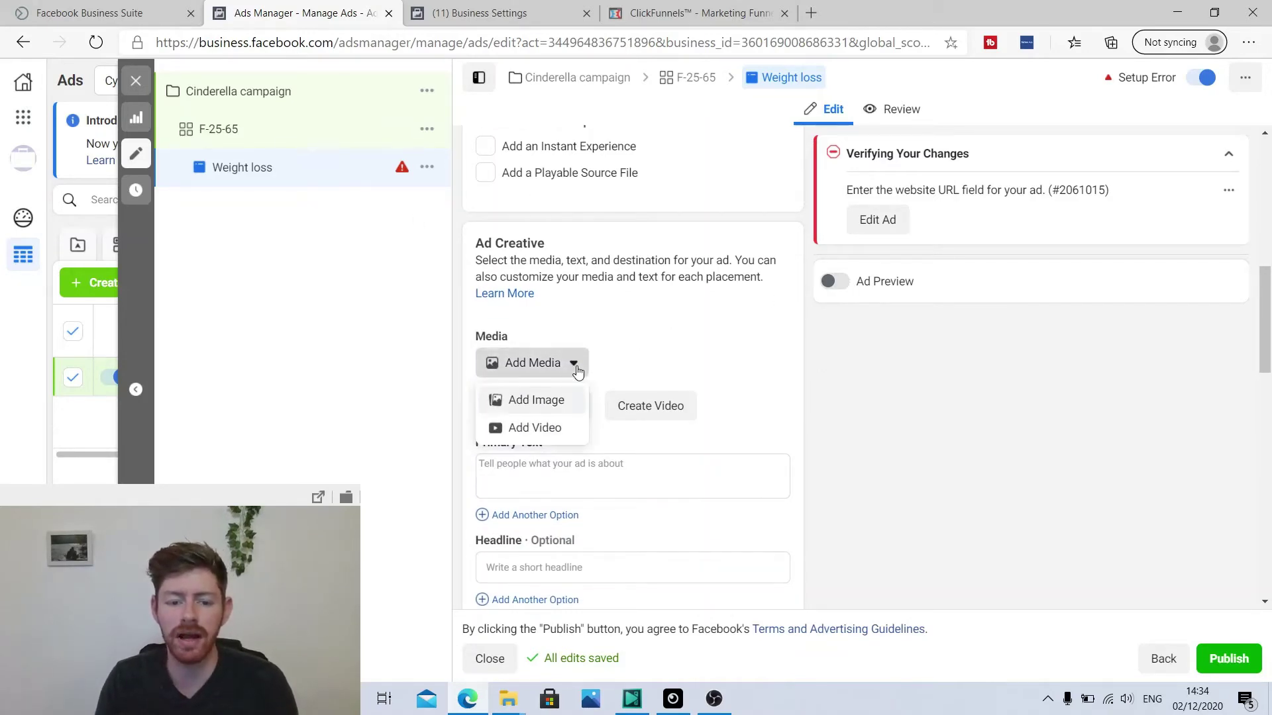
pyautogui.click(540, 405)
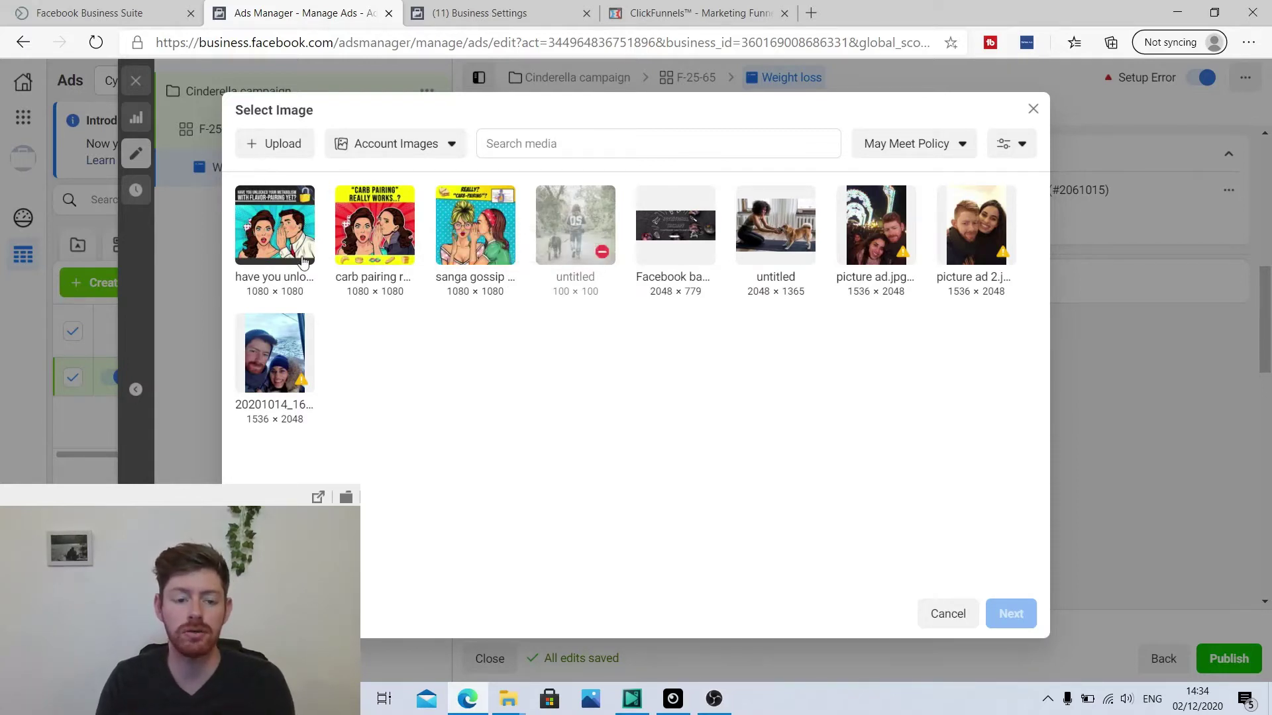
pyautogui.click(280, 234)
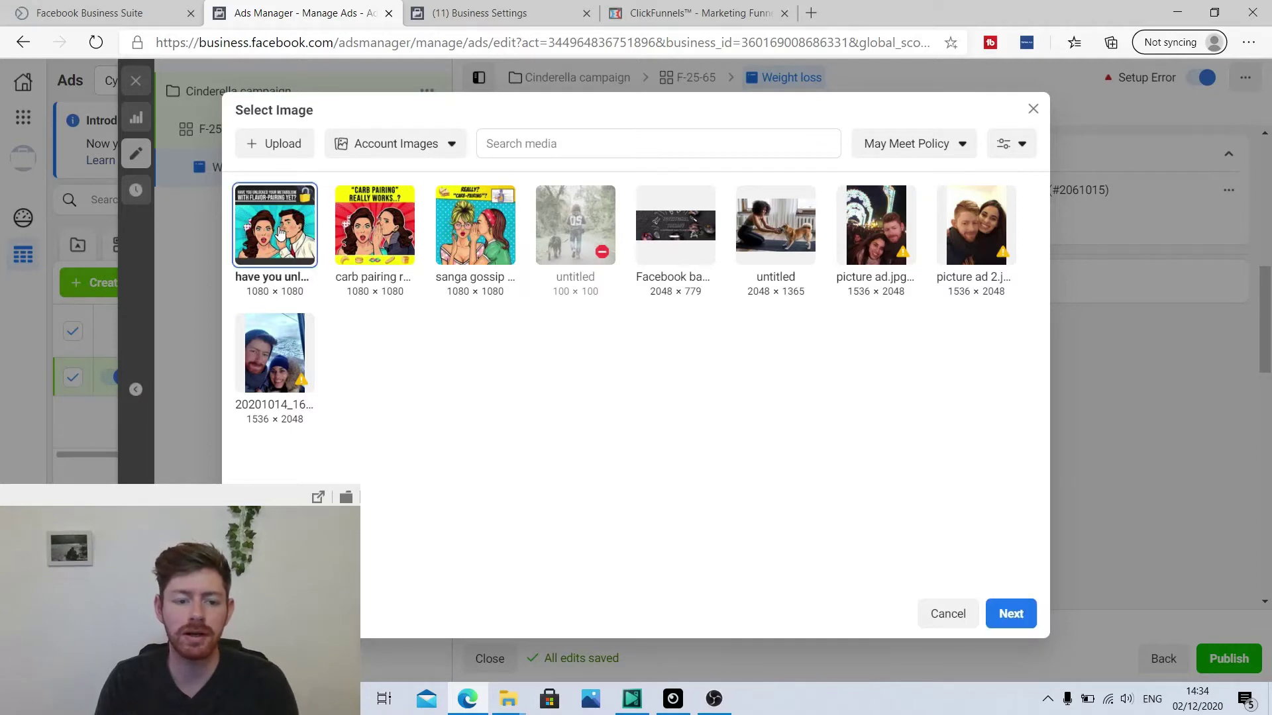
pyautogui.click(1032, 617)
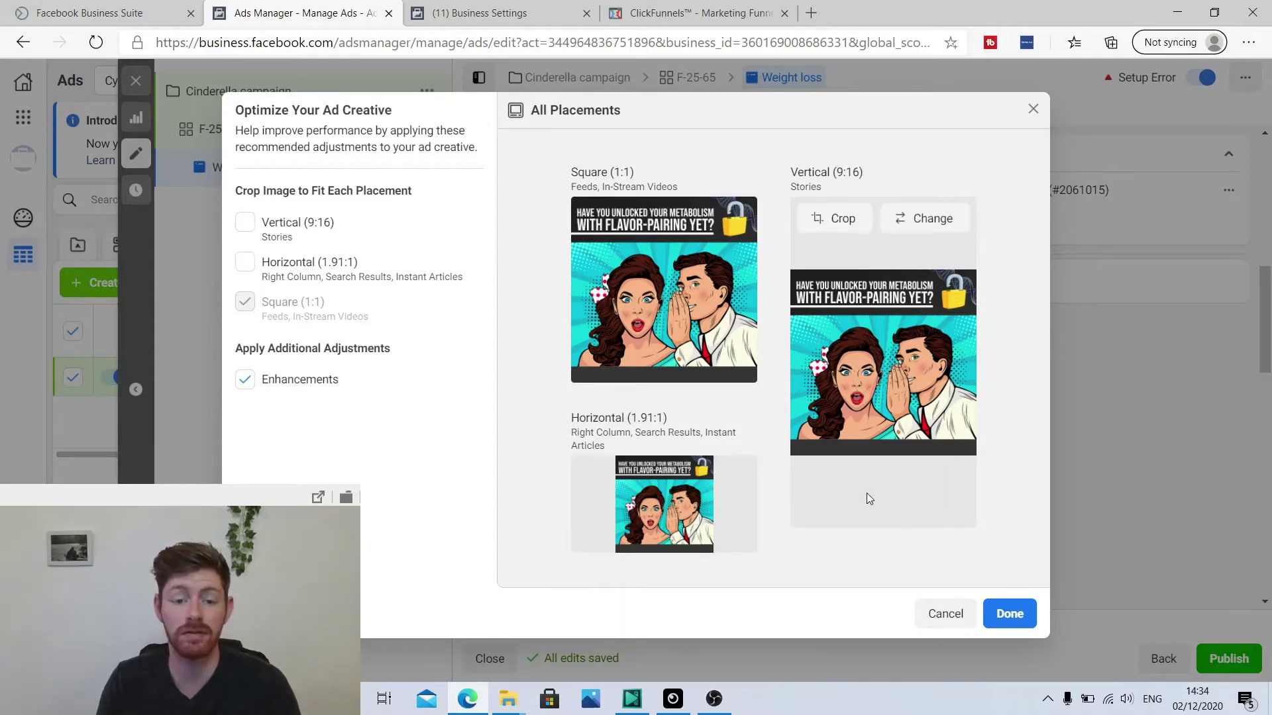
pyautogui.click(1010, 616)
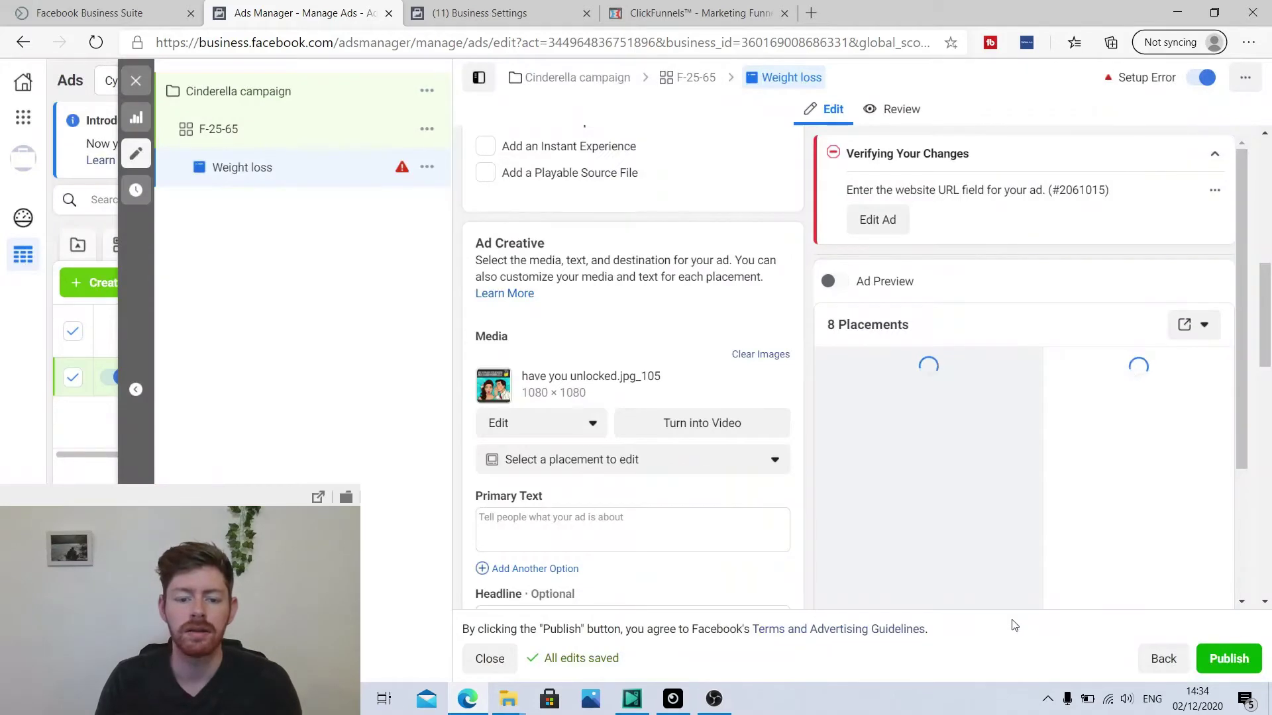
# Switch to the "ad text" document in WordPad and copy all the paragraphs under AD1.
pyautogui.scroll(-2, 662, 318)
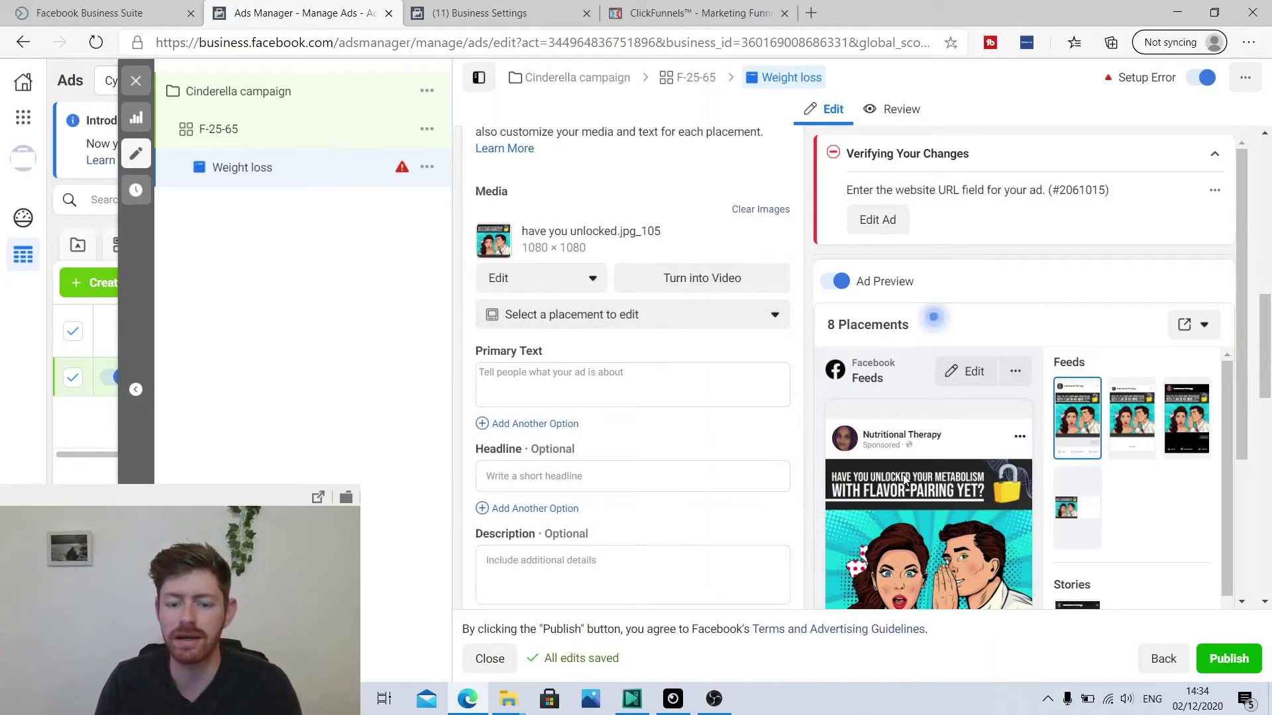
pyautogui.scroll(-1, 704, 431)
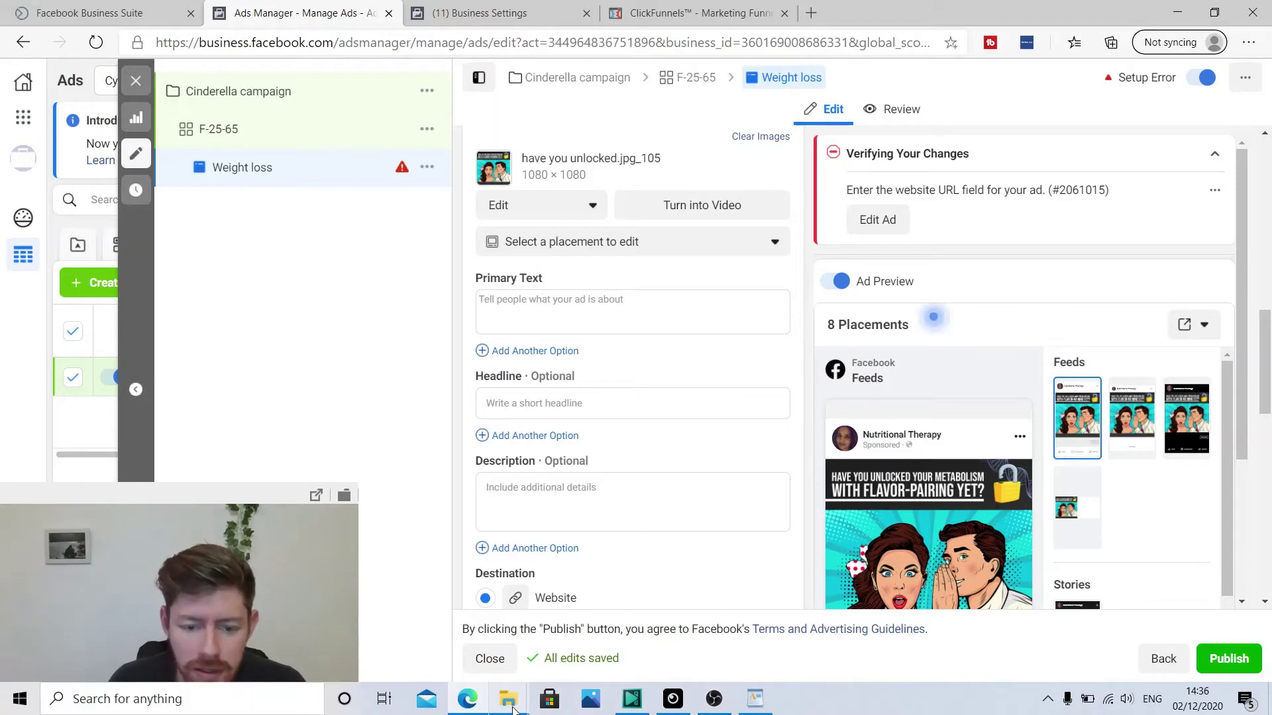
pyautogui.moveTo(511, 708)
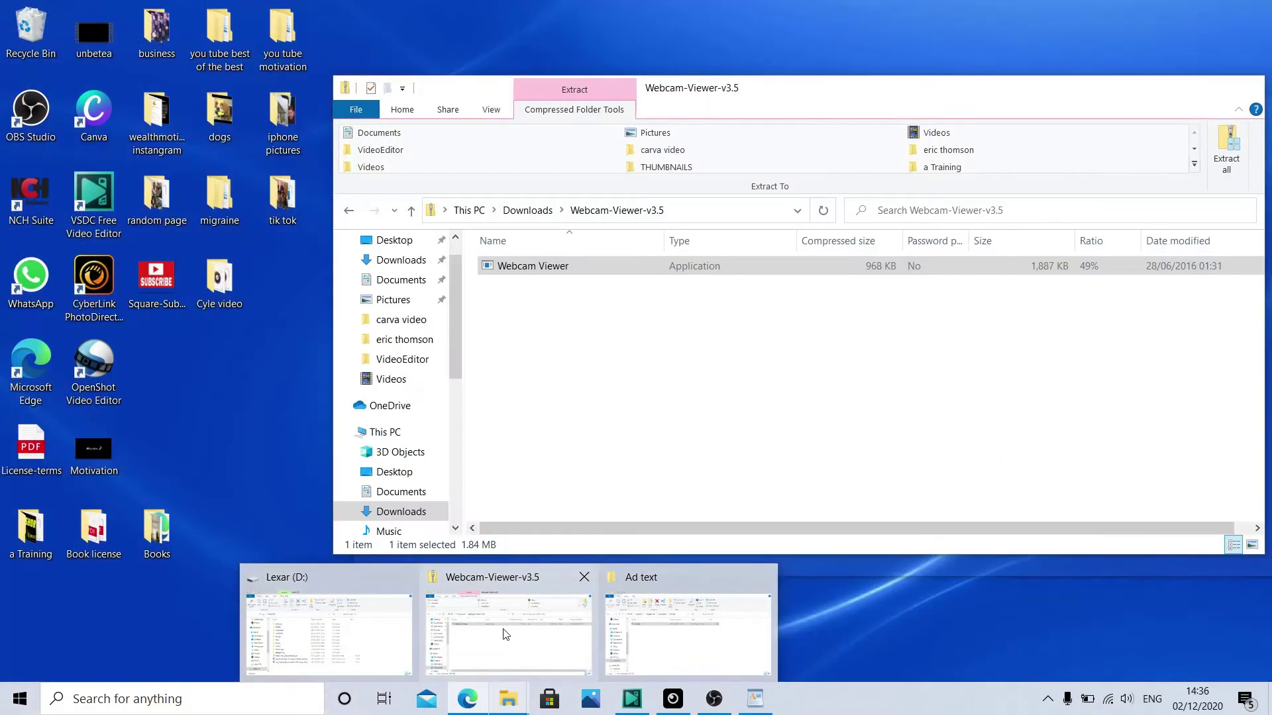
pyautogui.moveTo(758, 700)
pyautogui.click(682, 632)
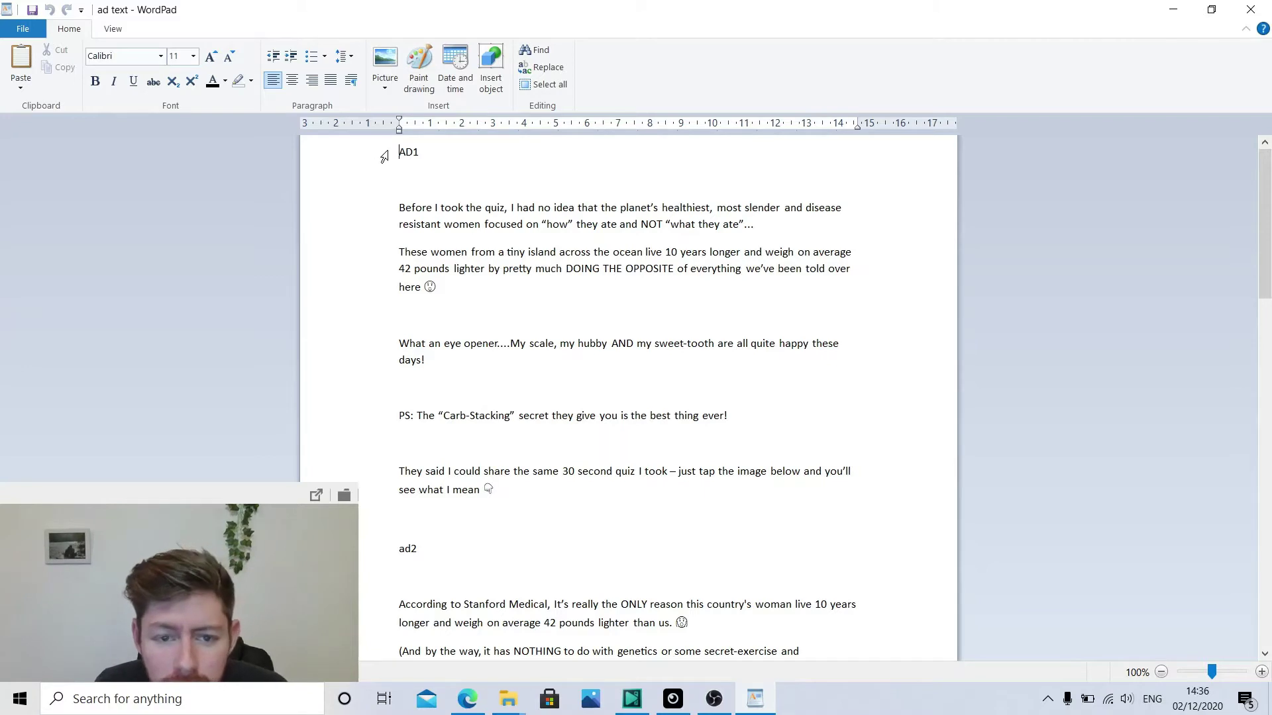
pyautogui.moveTo(400, 209); pyautogui.dragTo(633, 483)
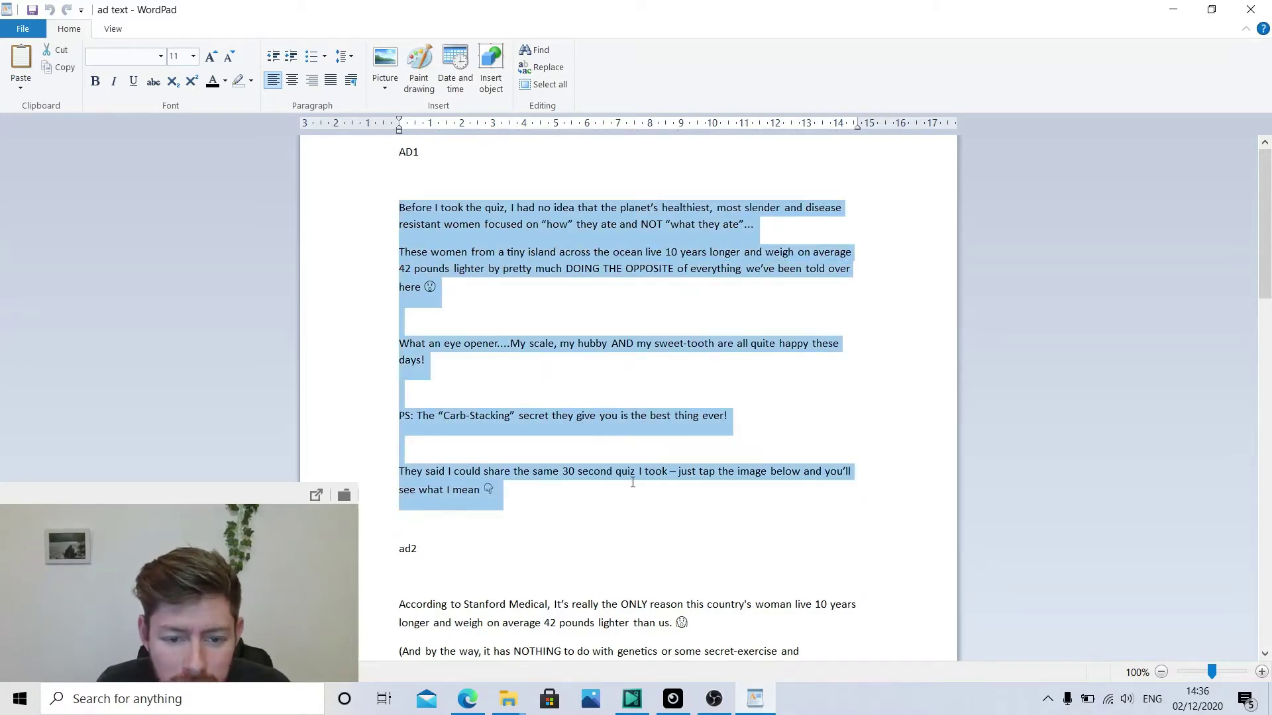
pyautogui.rightClick(629, 236)
pyautogui.click(677, 260)
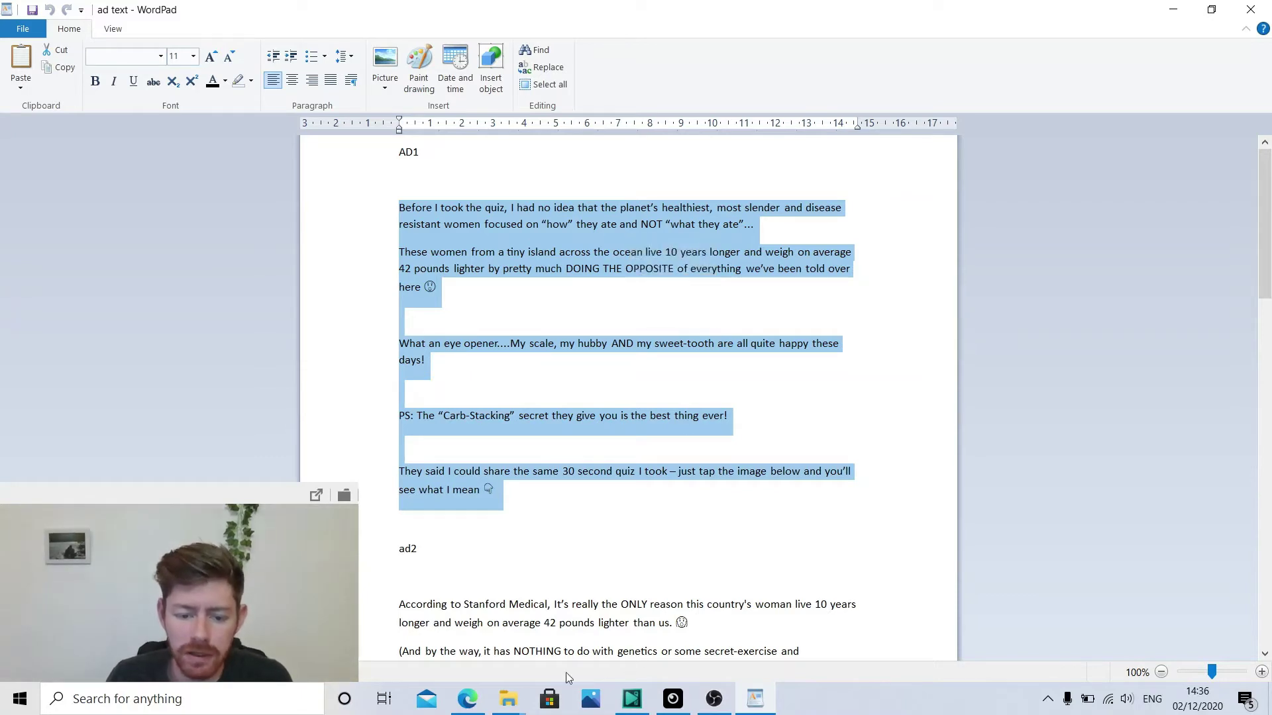
# Switch back to Ads Manager, paste the copied AD1 text as the primary text and add another primary text option.
pyautogui.click(467, 699)
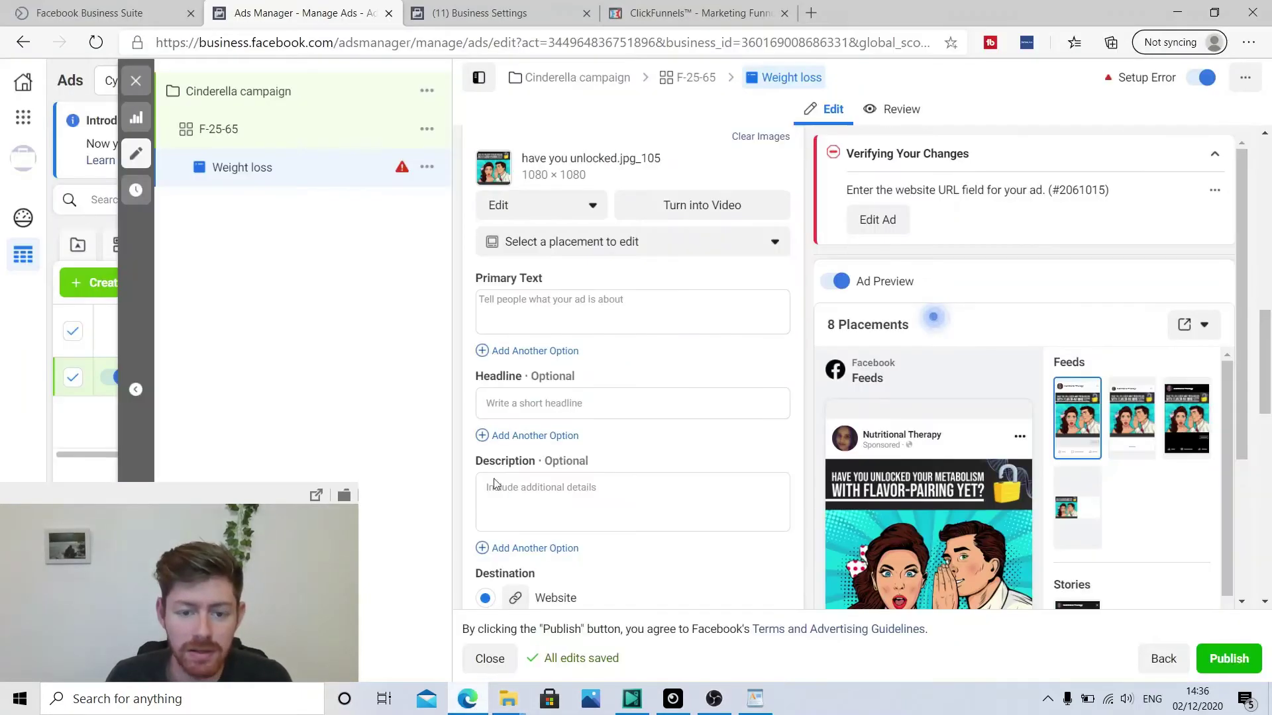
pyautogui.click(520, 299)
pyautogui.hotkey('ctrl', 'v')
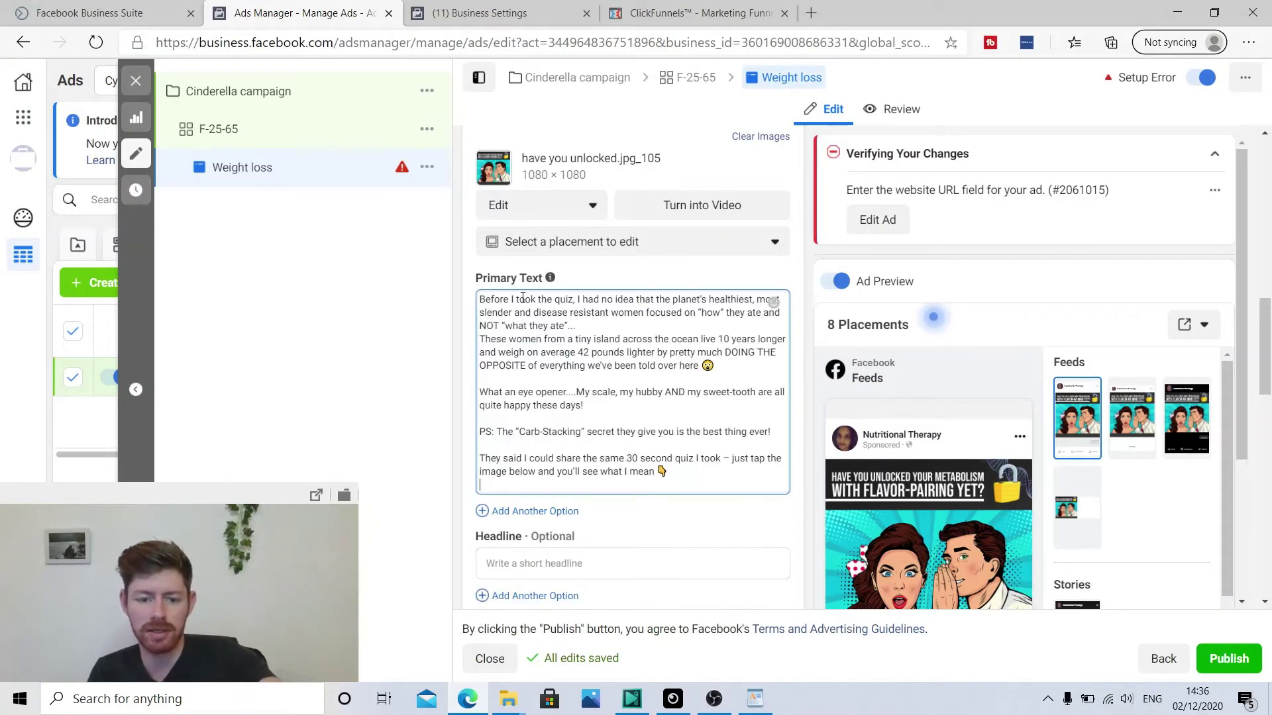
pyautogui.click(504, 514)
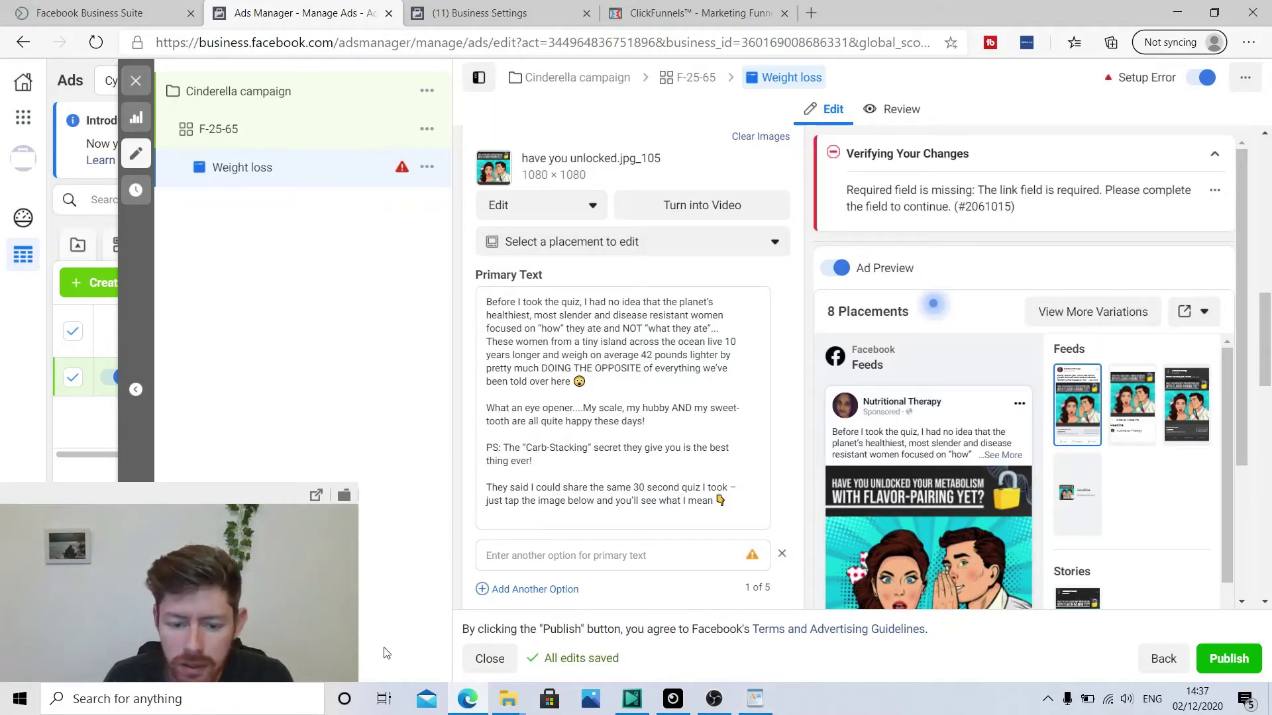
# Switch to the "ad text" document in WordPad and copy all the paragraphs under ad4.
pyautogui.click(761, 706)
pyautogui.scroll(-13, 586, 398)
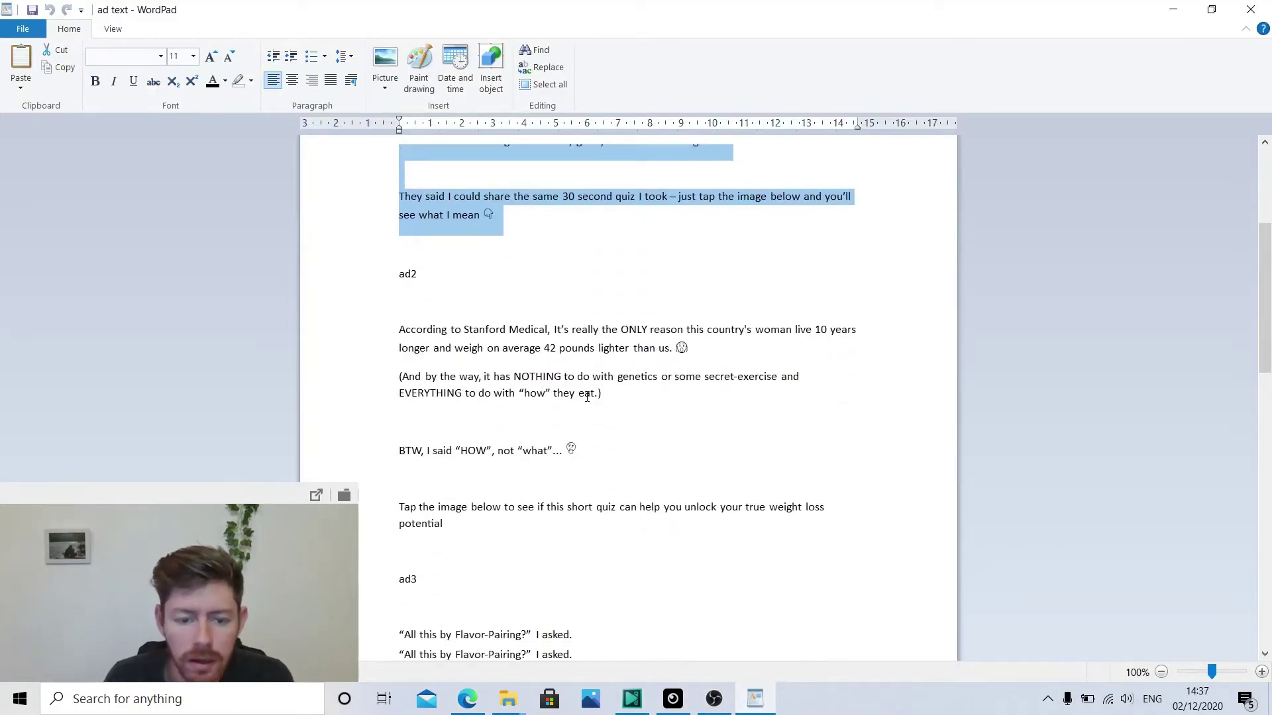
pyautogui.scroll(4, 586, 397)
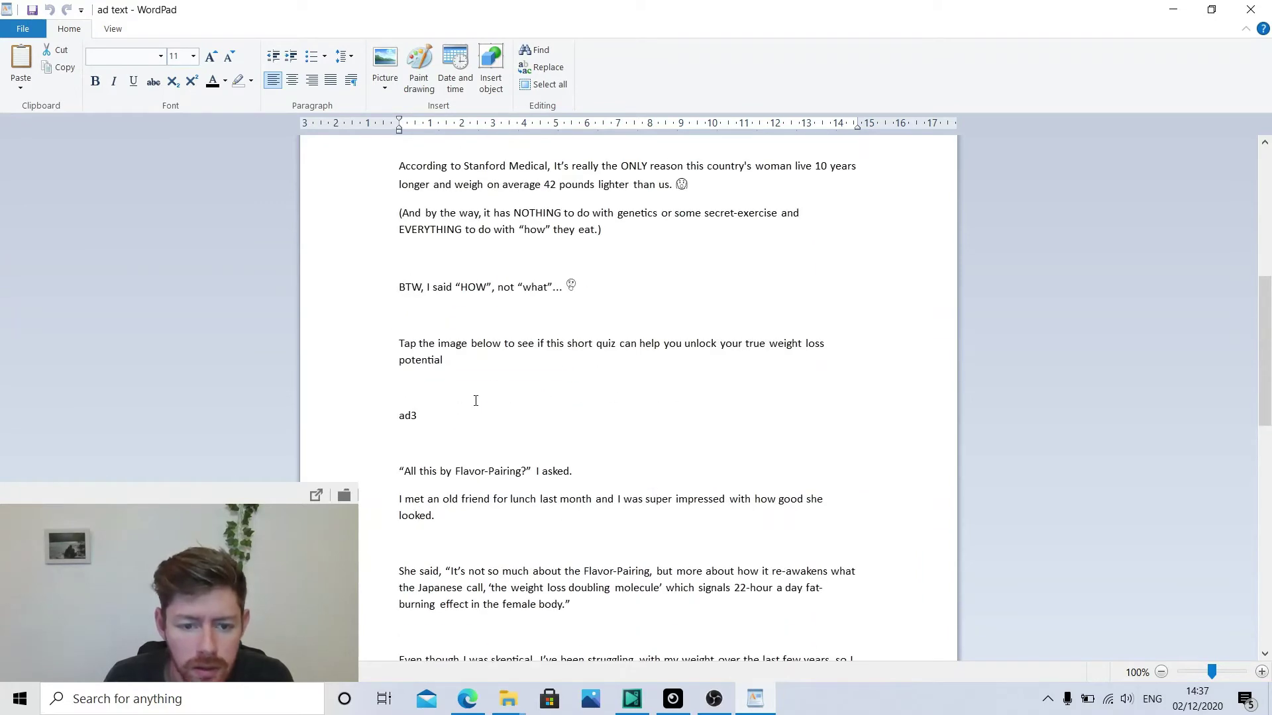
pyautogui.scroll(-10, 476, 400)
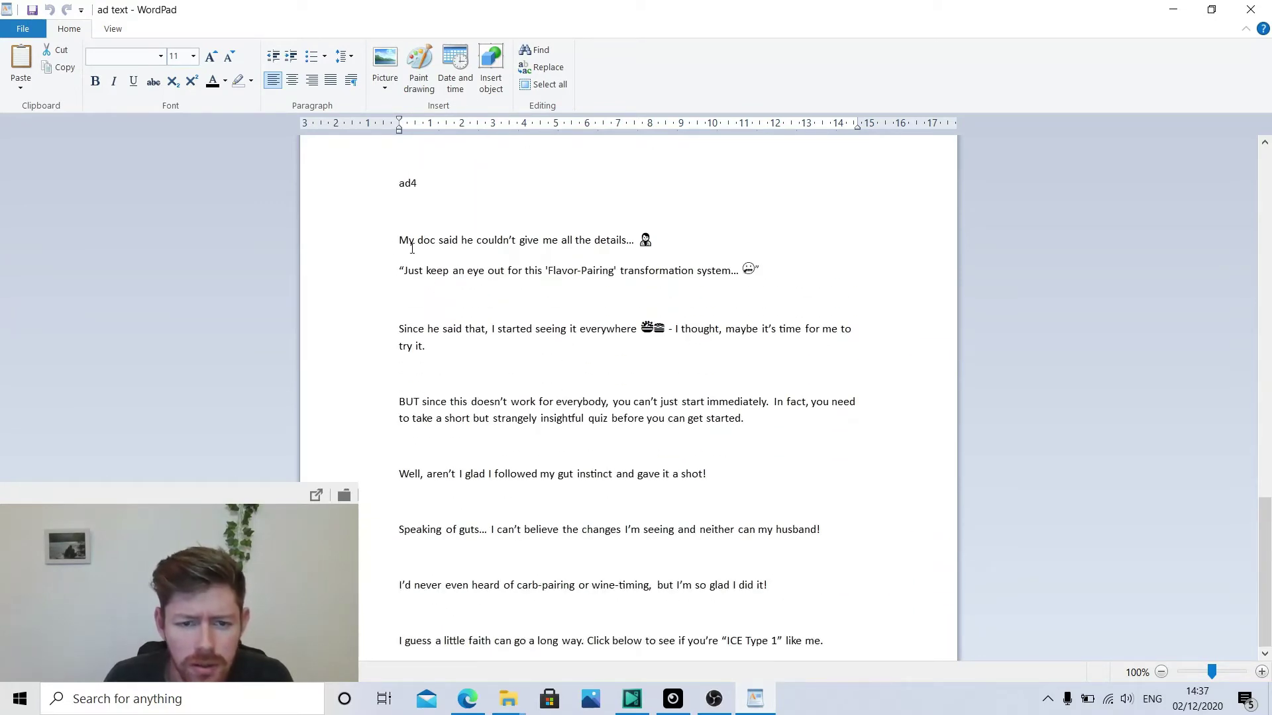
pyautogui.moveTo(394, 248); pyautogui.dragTo(796, 608)
pyautogui.rightClick(562, 407)
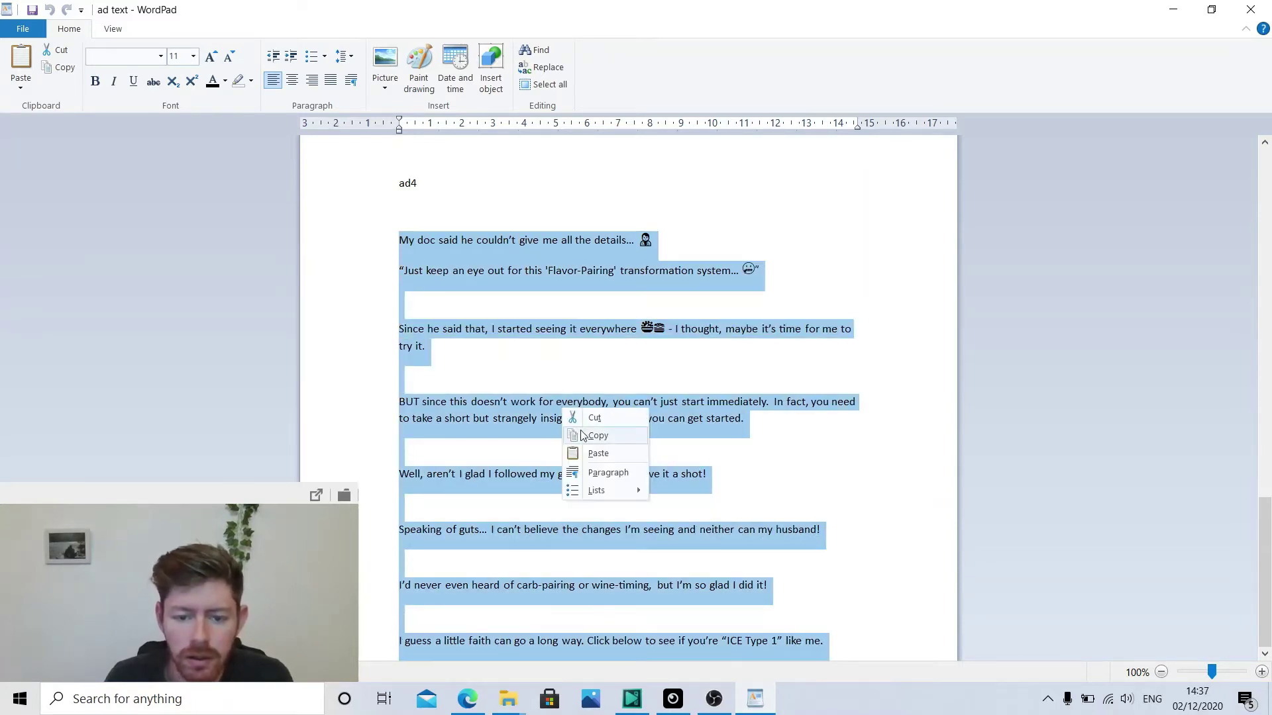
pyautogui.click(593, 453)
# Switch back to Ads Manager and paste the copied ad4 text into the second primary text option.
pyautogui.click(467, 699)
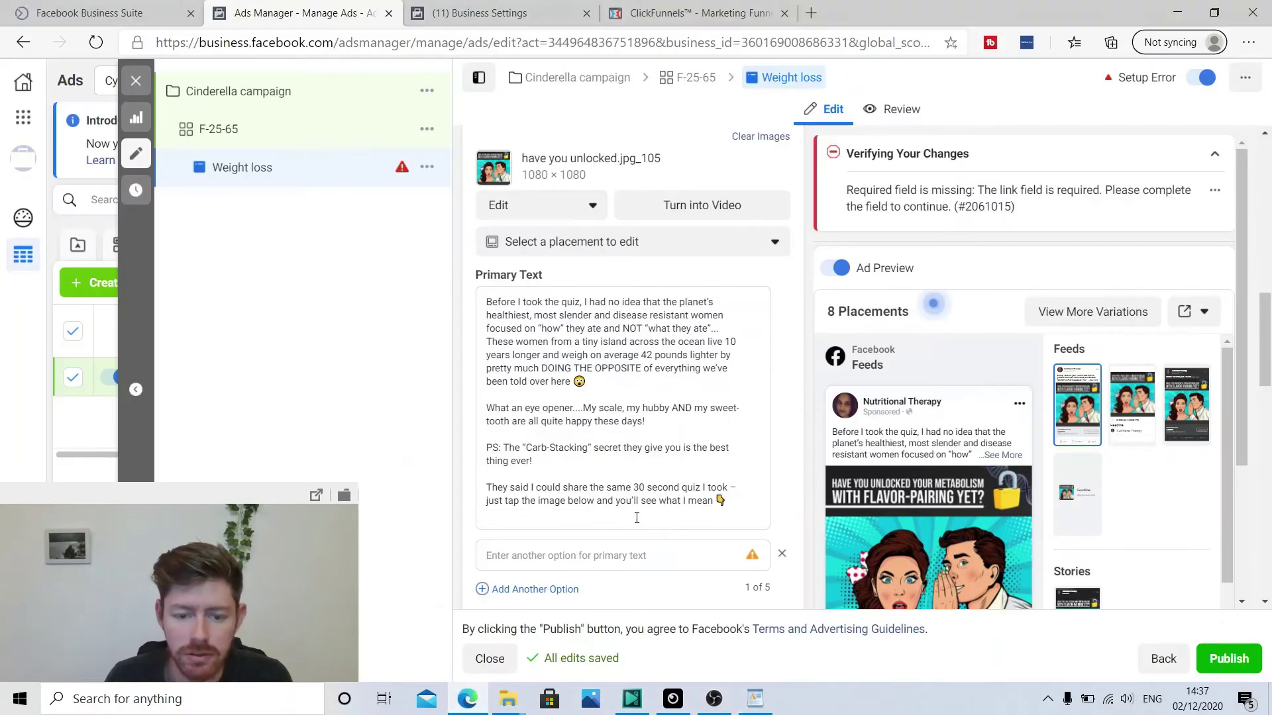
pyautogui.scroll(-1, 633, 550)
pyautogui.click(630, 483)
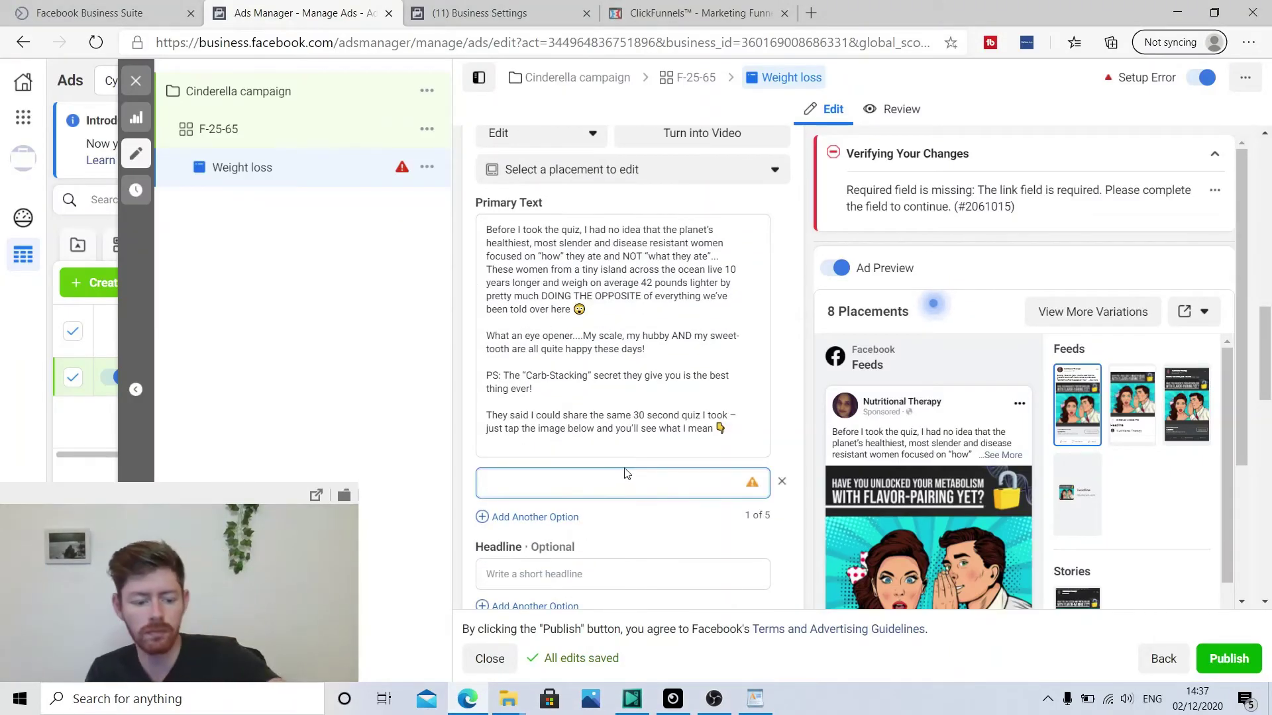
pyautogui.hotkey('ctrl', 'v')
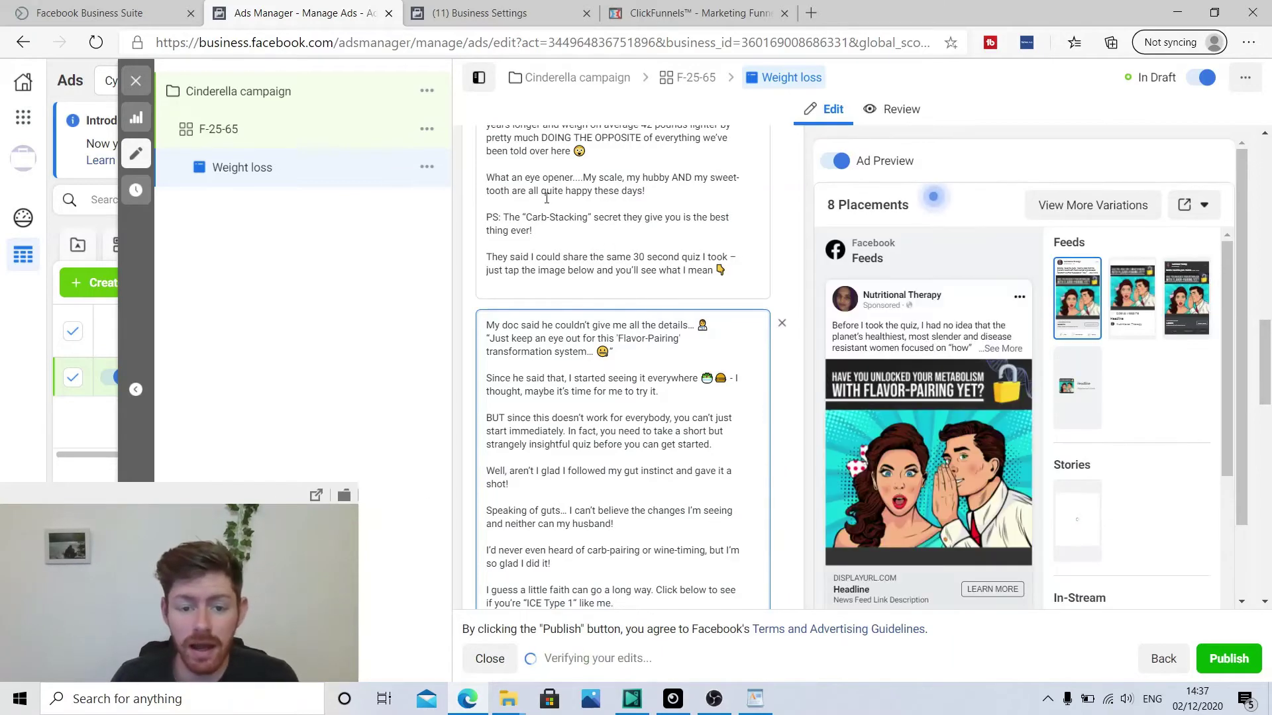
# Enter "Take your first step" as the ad's headline.
pyautogui.scroll(3, 799, 409)
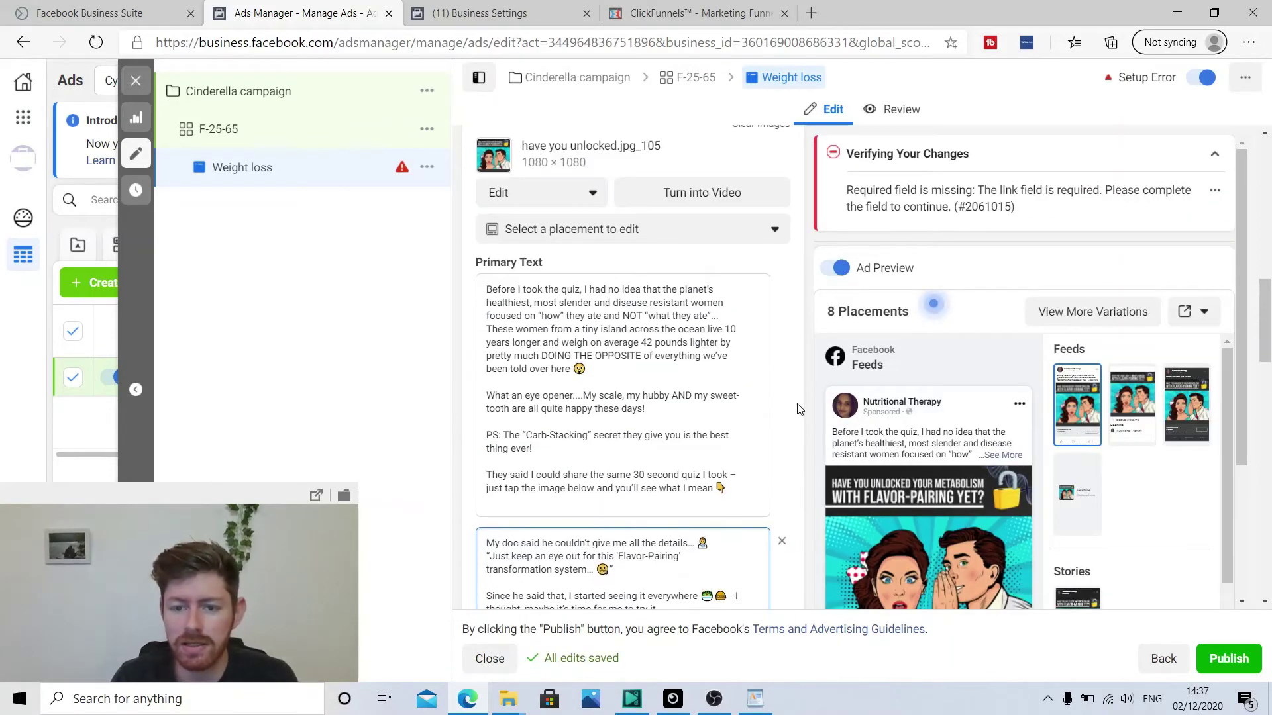
pyautogui.scroll(-5, 799, 409)
pyautogui.scroll(-3, 800, 409)
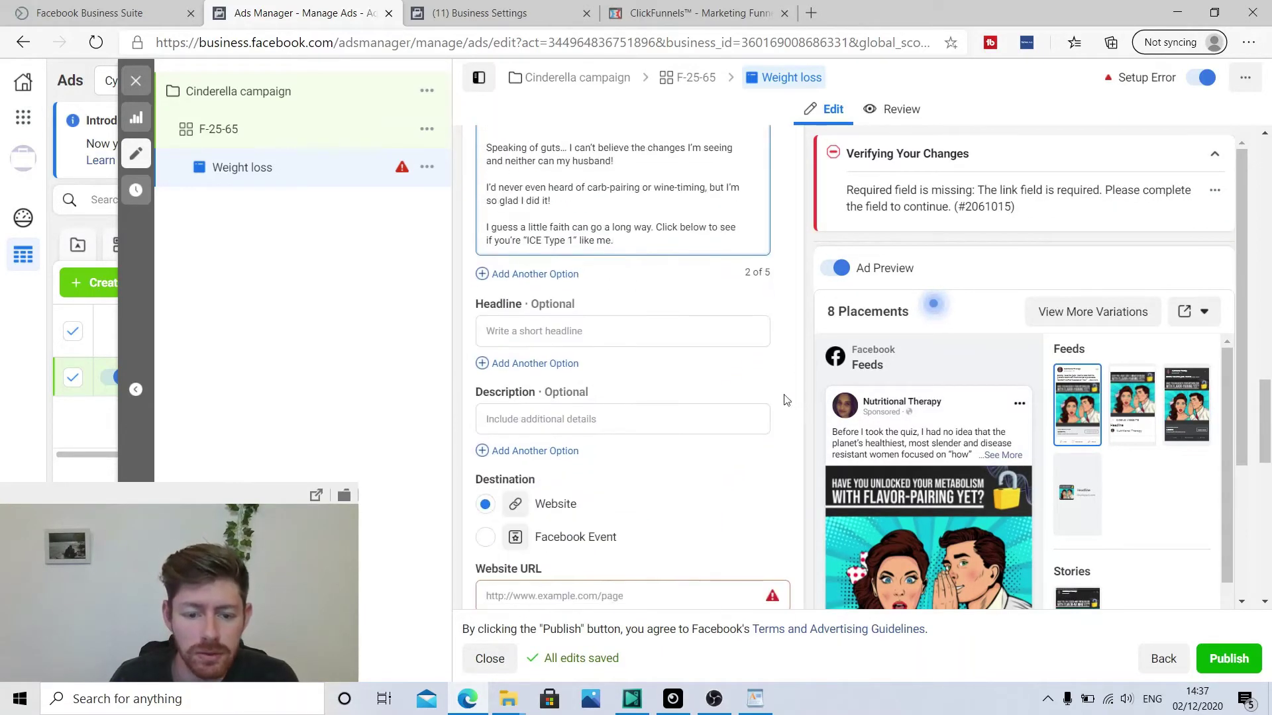
pyautogui.scroll(-3, 972, 426)
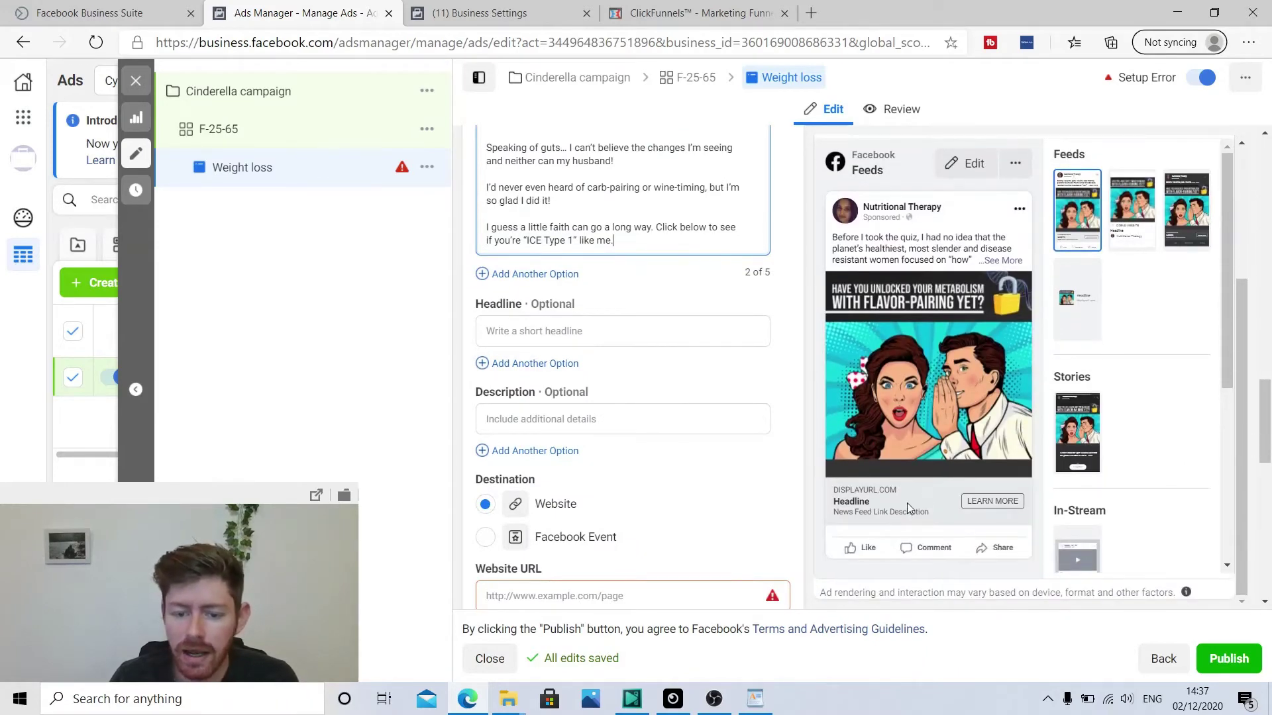
pyautogui.click(565, 330)
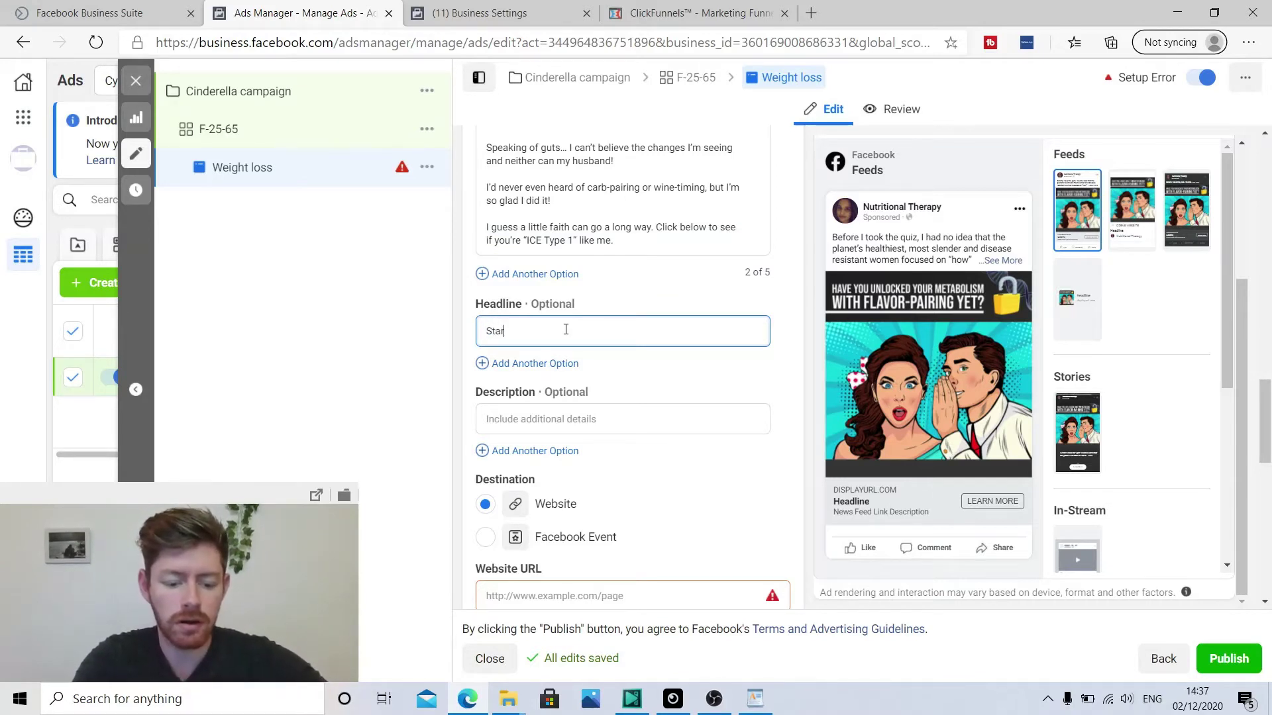
pyautogui.press('BackSpace')
pyautogui.press('BackSpace')
pyautogui.press('BackSpace')
pyautogui.press('BackSpace')
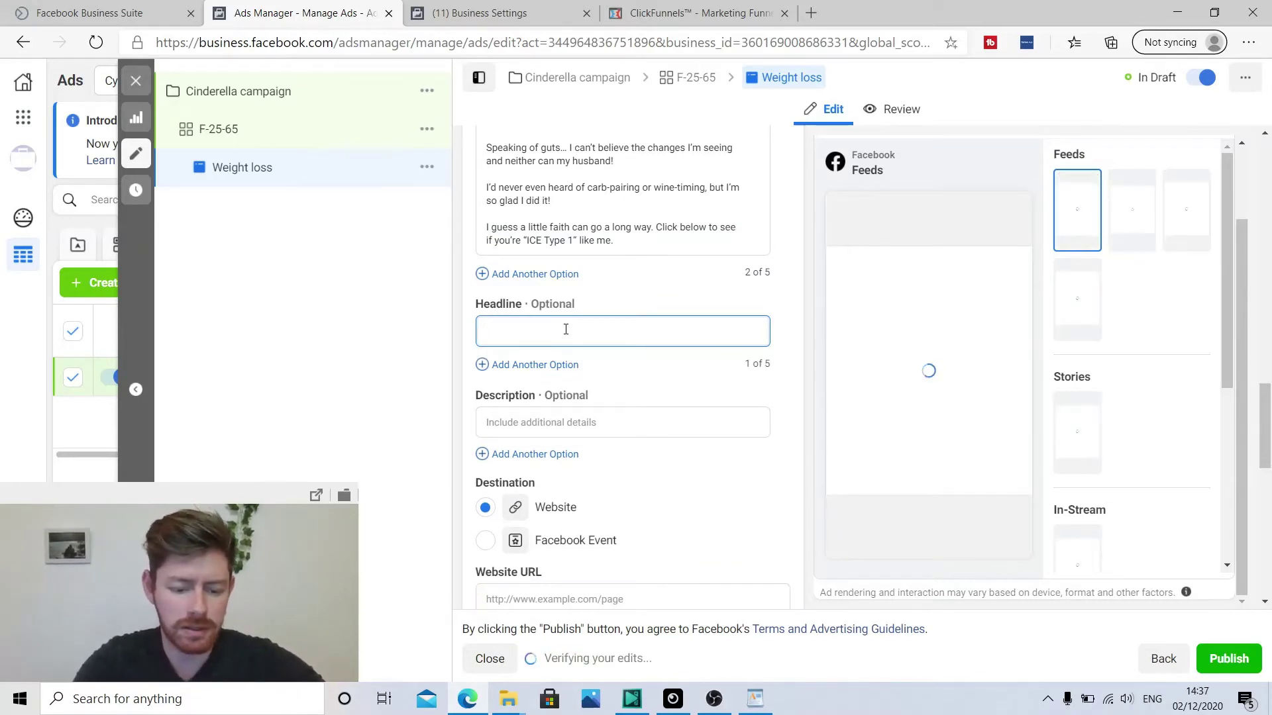
pyautogui.write('Take y')
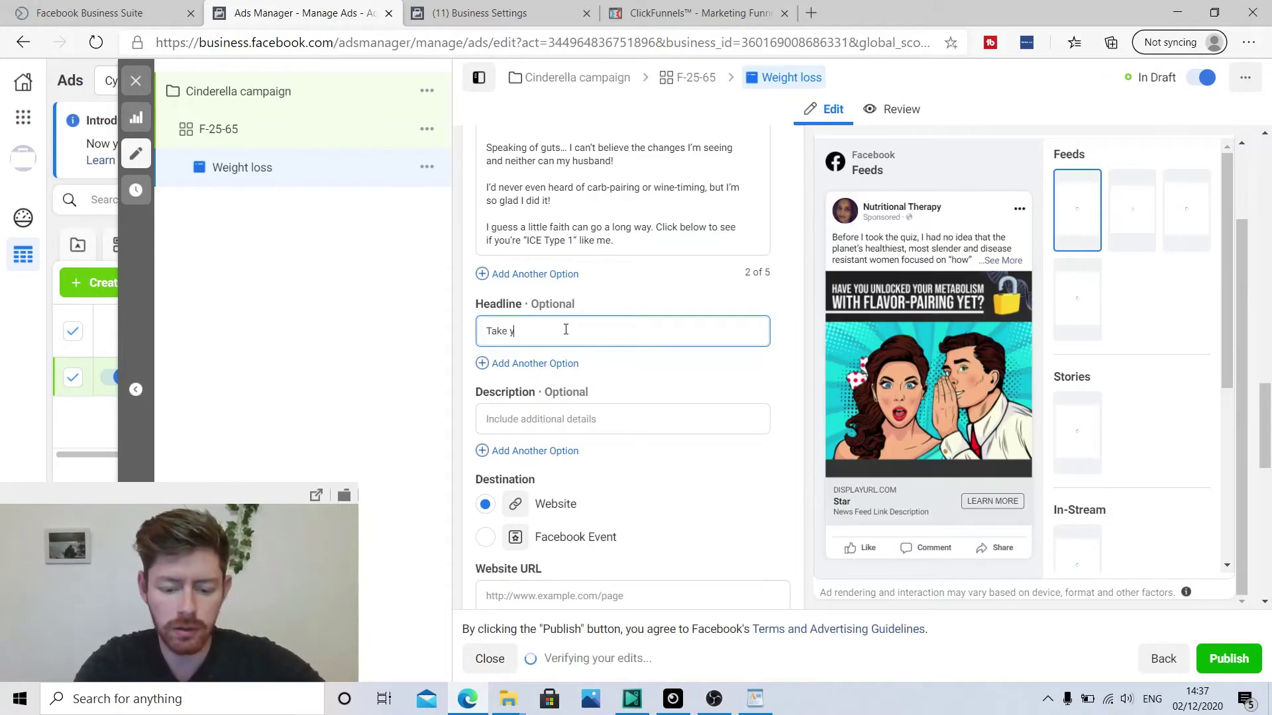
pyautogui.write('our first step')
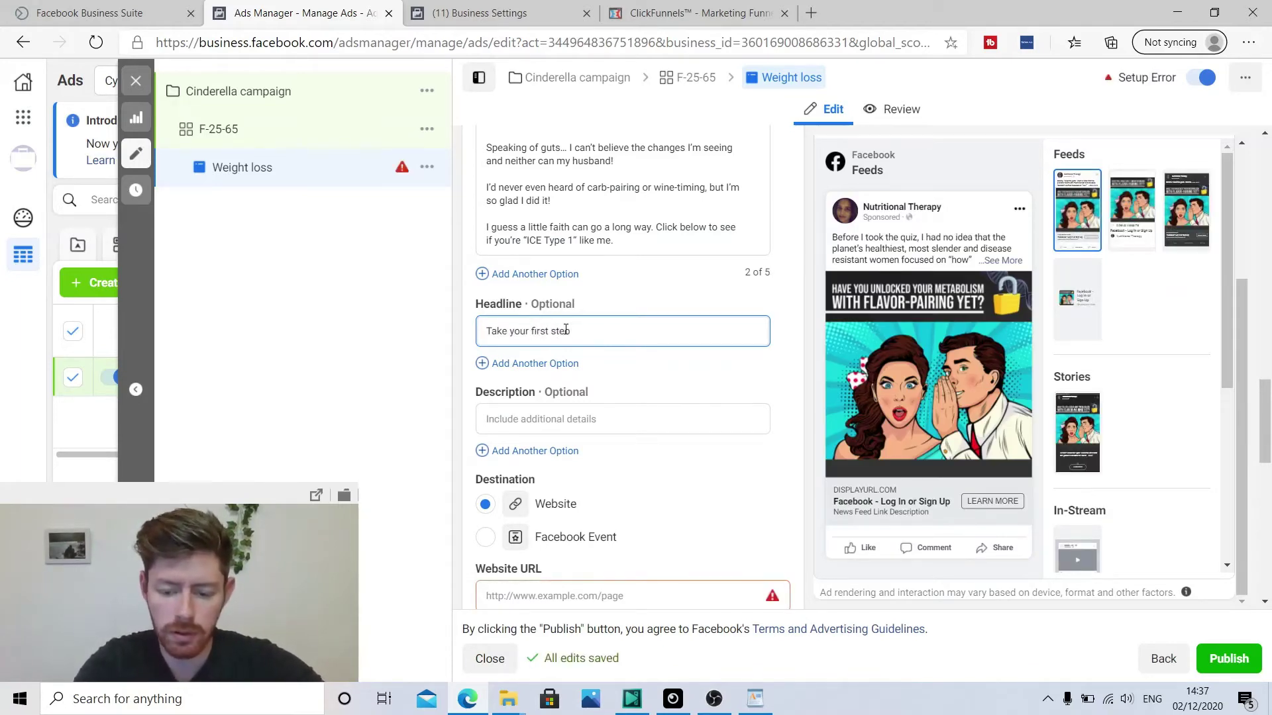
# Complete the ad's headline so it reads "Take your first step towards your goal weight today!".
pyautogui.write('eo toward')
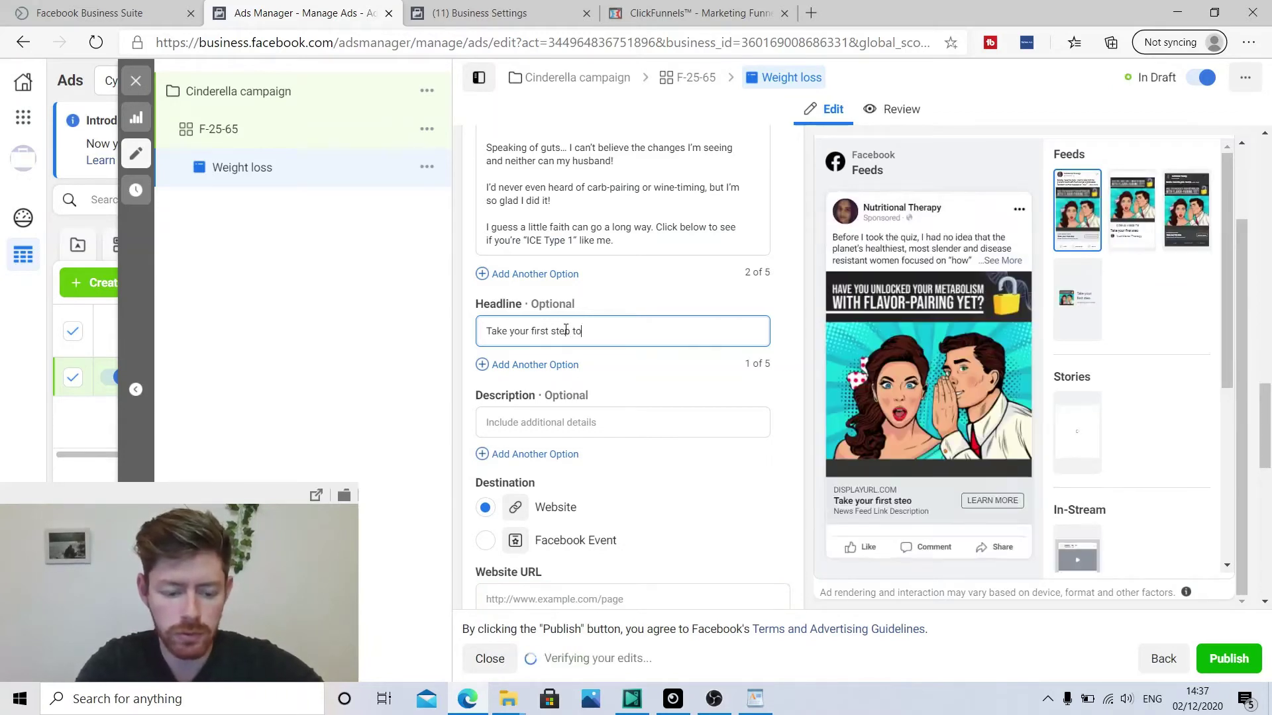
pyautogui.write('s yo')
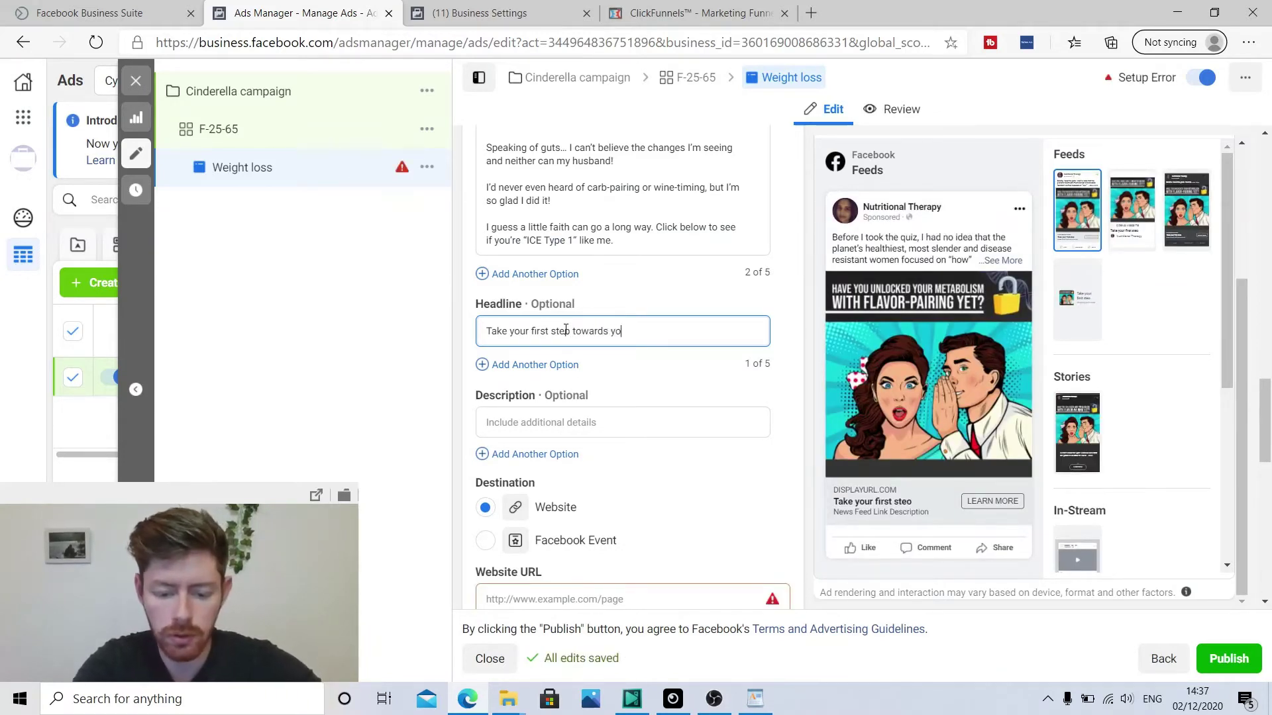
pyautogui.write('ur goal ')
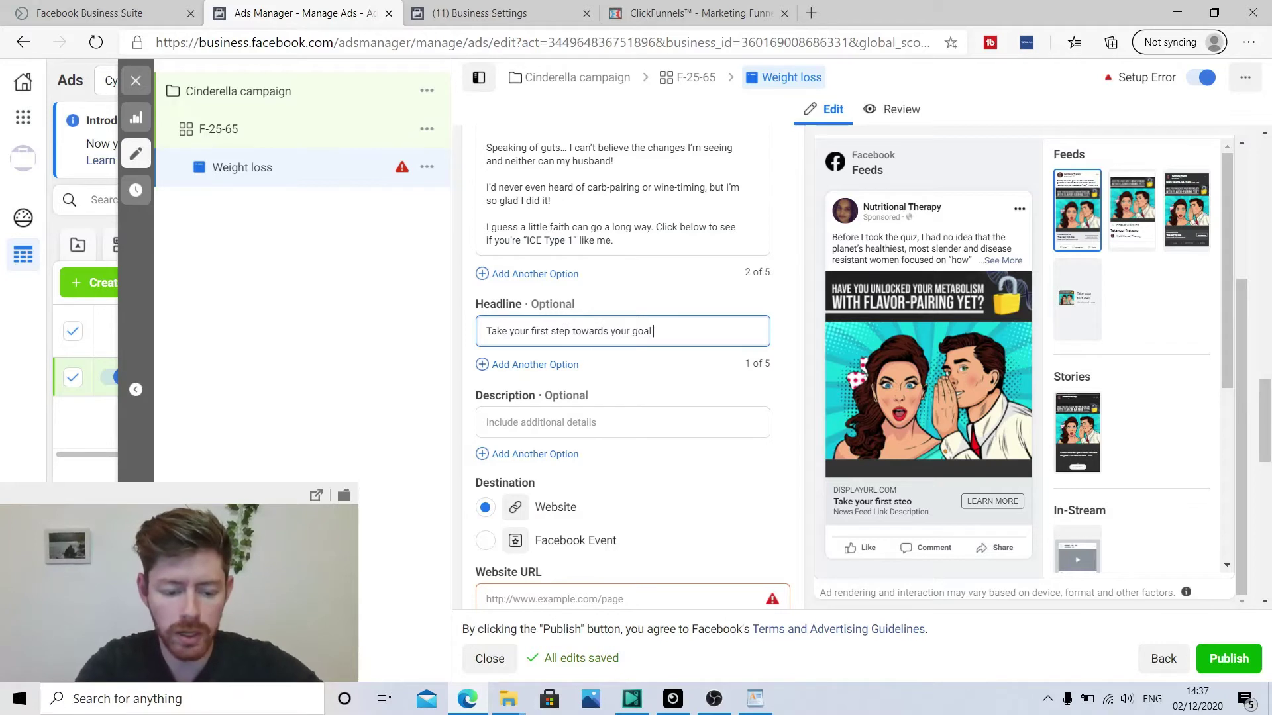
pyautogui.write('weight toda')
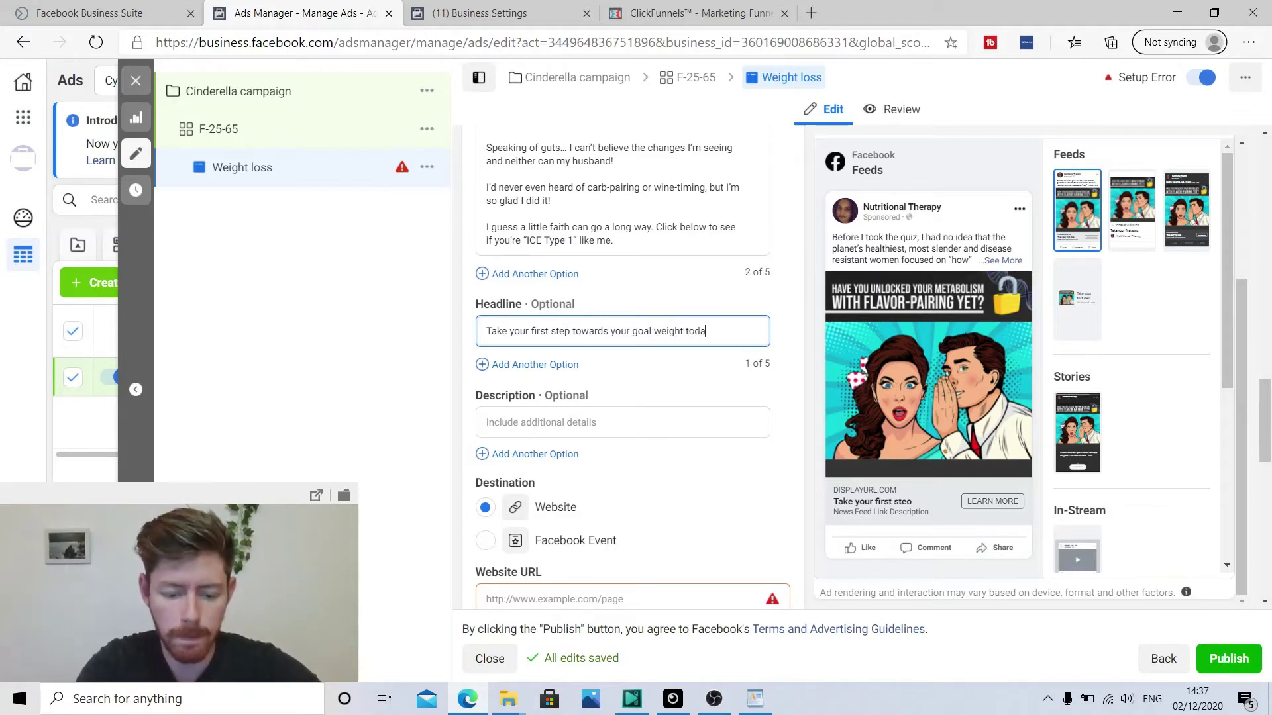
pyautogui.write('y!')
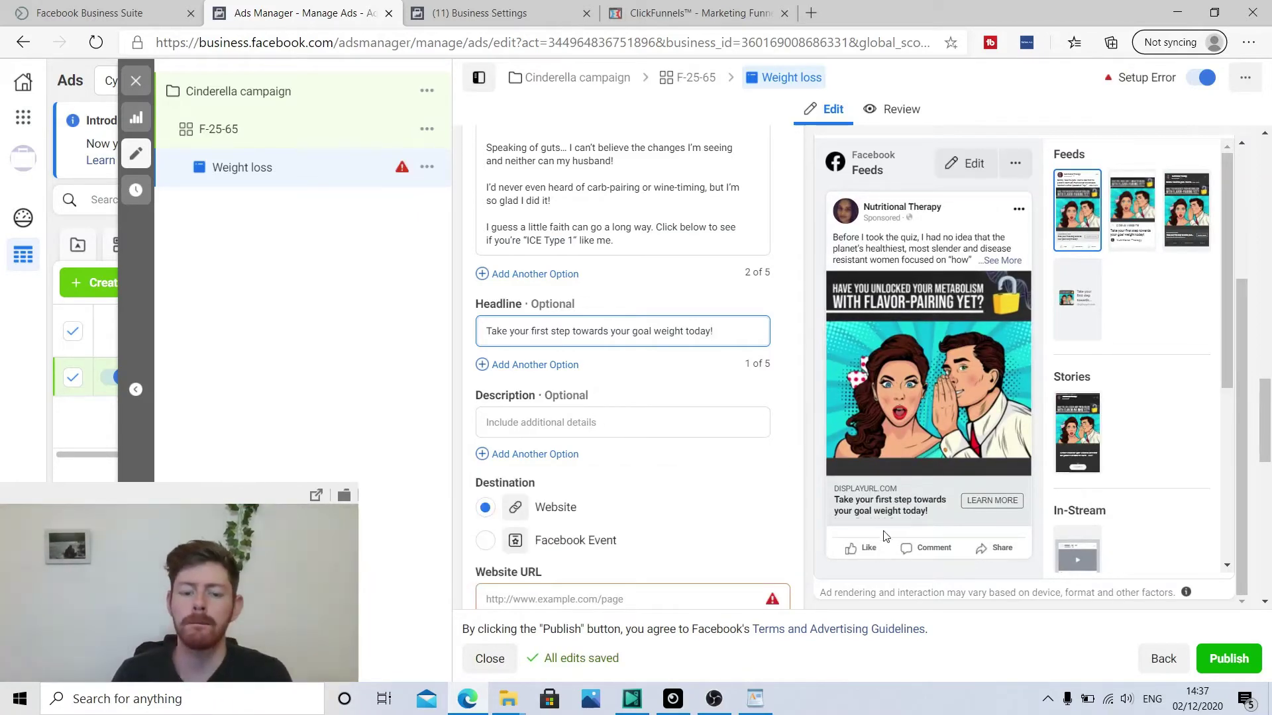
pyautogui.moveTo(305, 609)
pyautogui.mouseDown()
pyautogui.moveTo(302, 632)
pyautogui.moveTo(297, 613)
pyautogui.mouseUp()
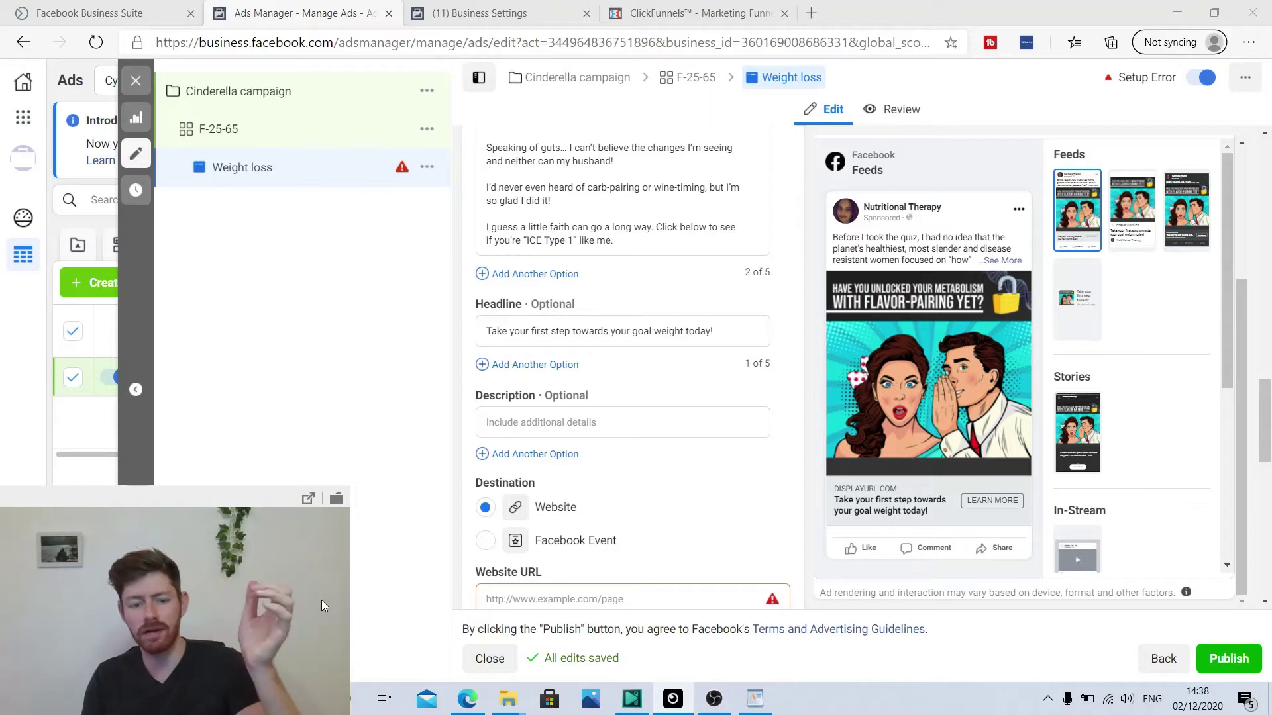
# Switch to ClickFunnels and copy the Quiz Opener page's URL from the Cindy Funnel Test funnel.
pyautogui.moveTo(545, 466)
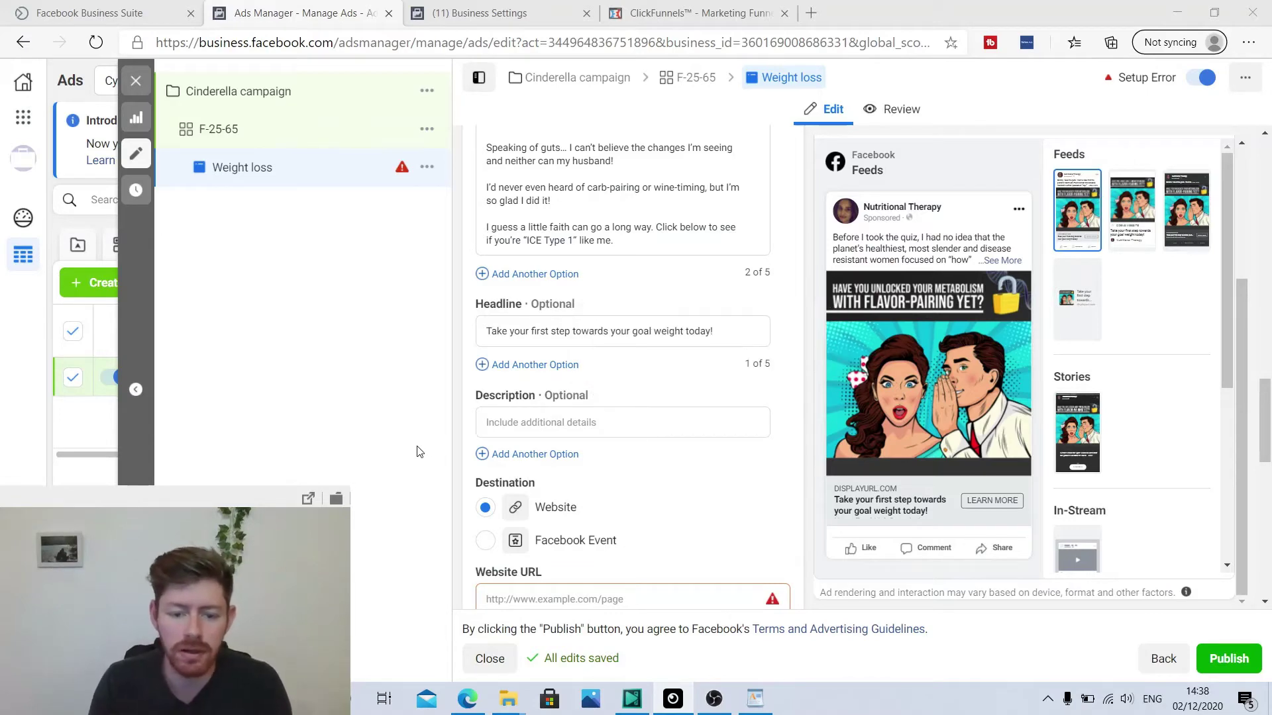
pyautogui.scroll(-5, 795, 497)
pyautogui.scroll(1, 717, 262)
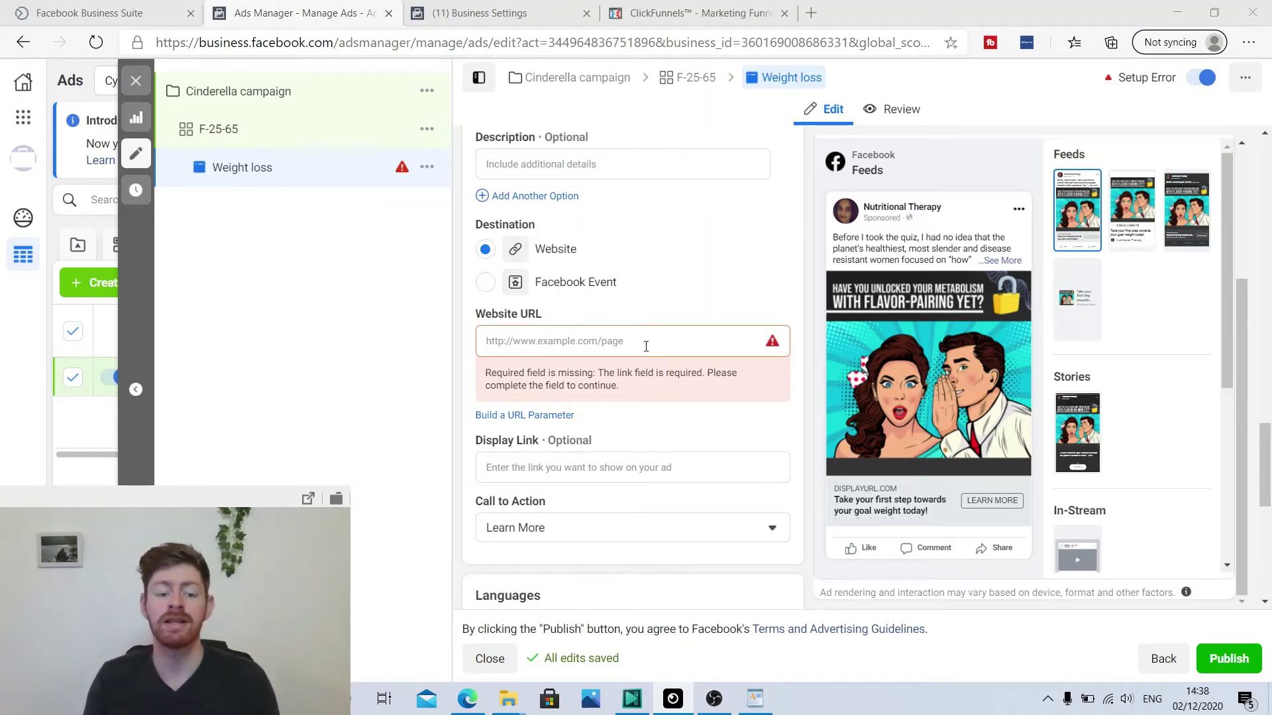
pyautogui.click(669, 18)
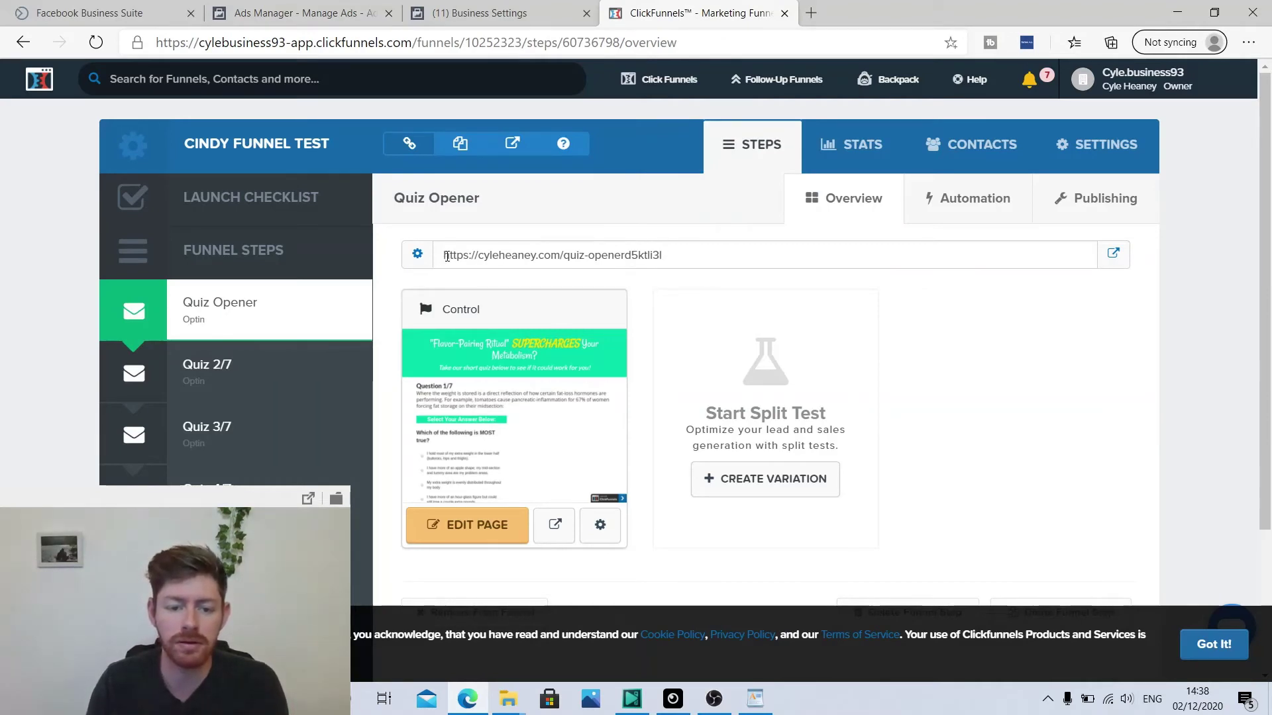
pyautogui.moveTo(453, 256); pyautogui.dragTo(675, 252)
pyautogui.rightClick(610, 259)
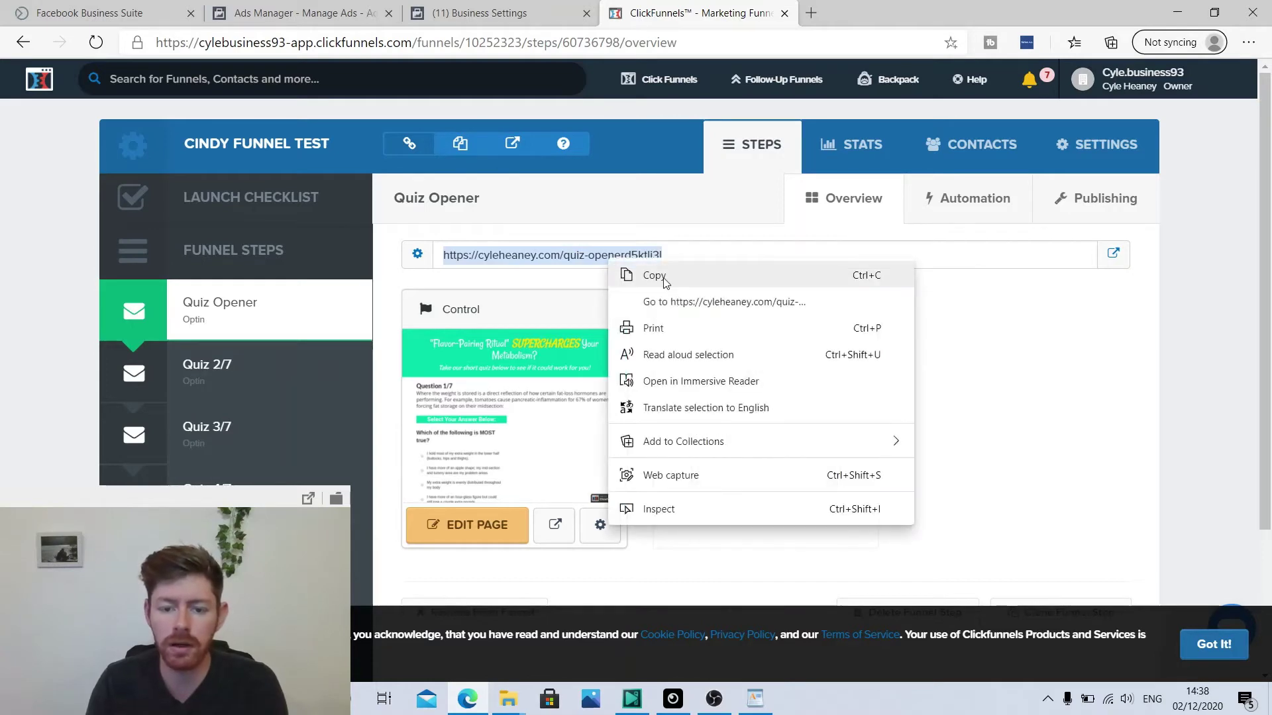
pyautogui.click(623, 272)
# Switch back to Ads Manager and paste the copied Quiz Opener link as the ad's website URL.
pyautogui.click(451, 9)
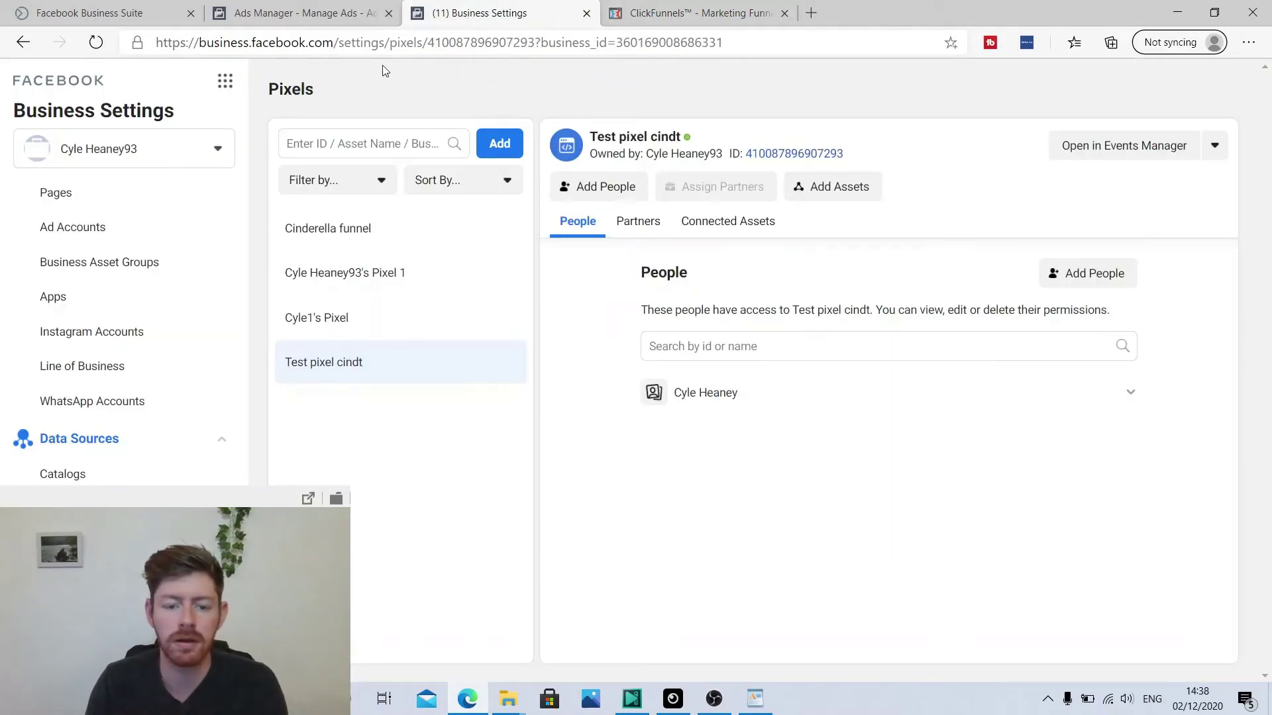
pyautogui.click(318, 14)
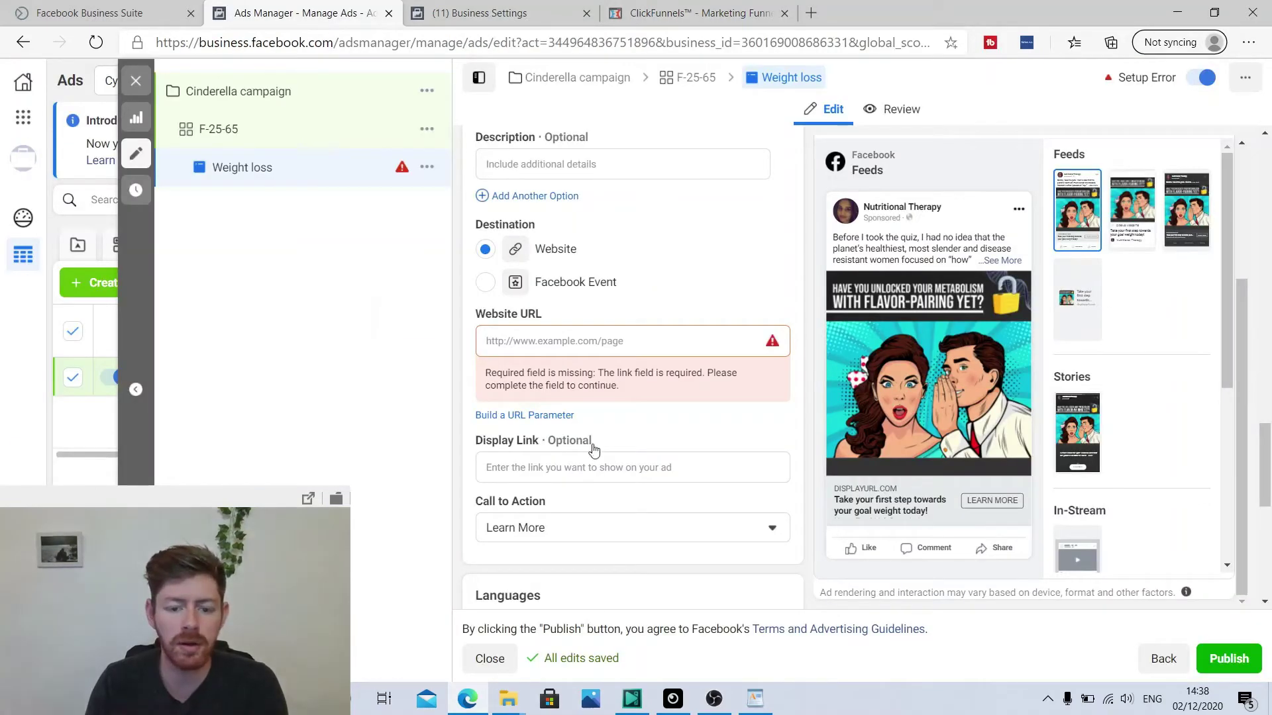
pyautogui.click(529, 339)
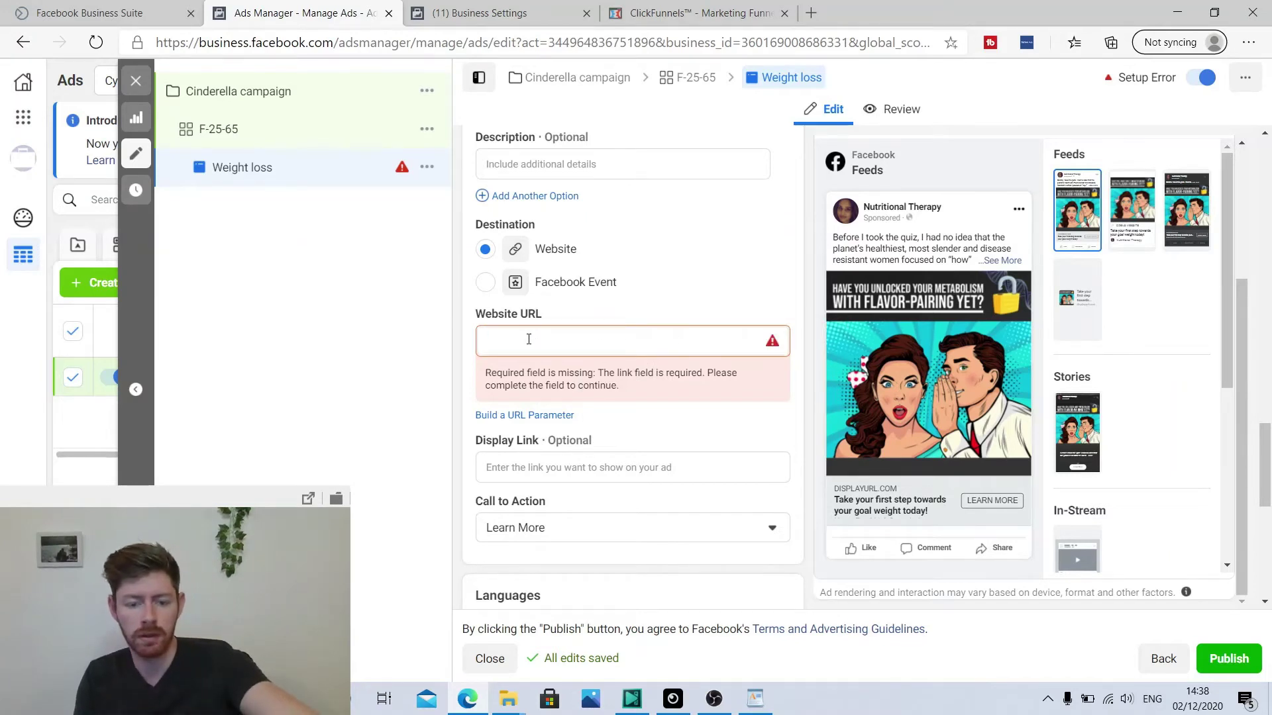
pyautogui.hotkey('ctrl', 'v')
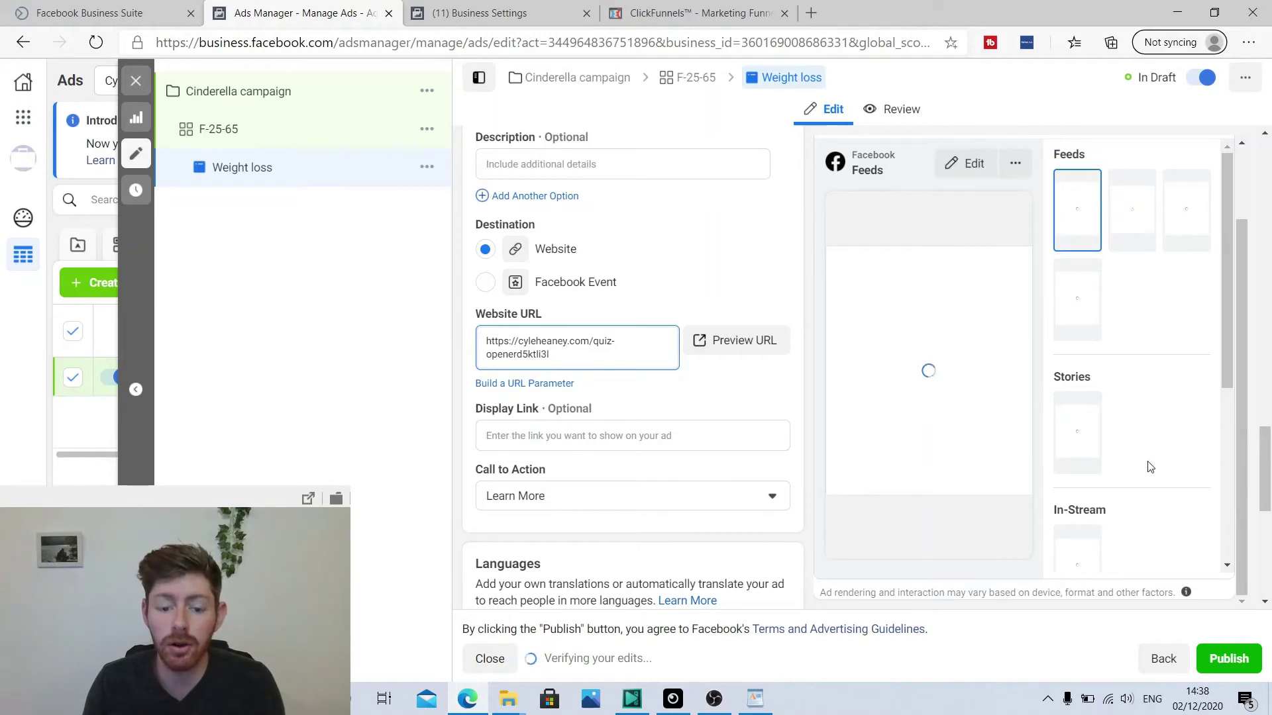
# Examine the call-to-action options available for the Weight loss ad.
pyautogui.scroll(-3, 555, 332)
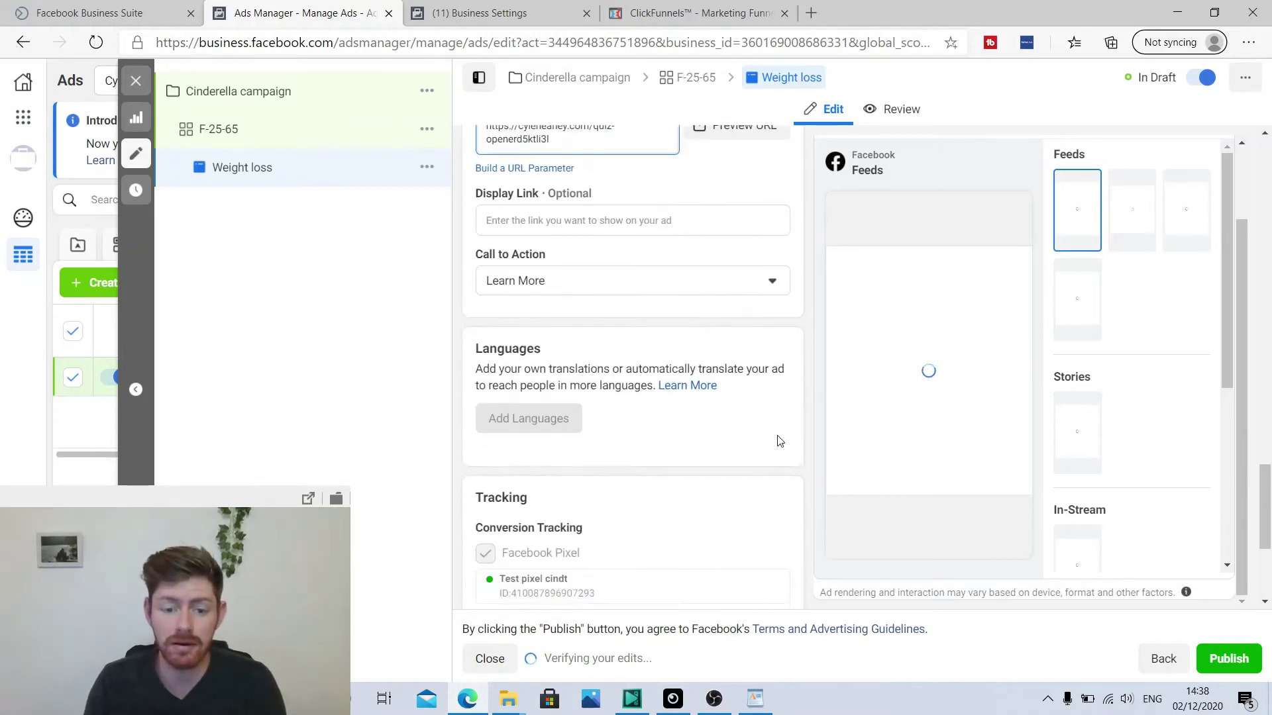
pyautogui.click(772, 282)
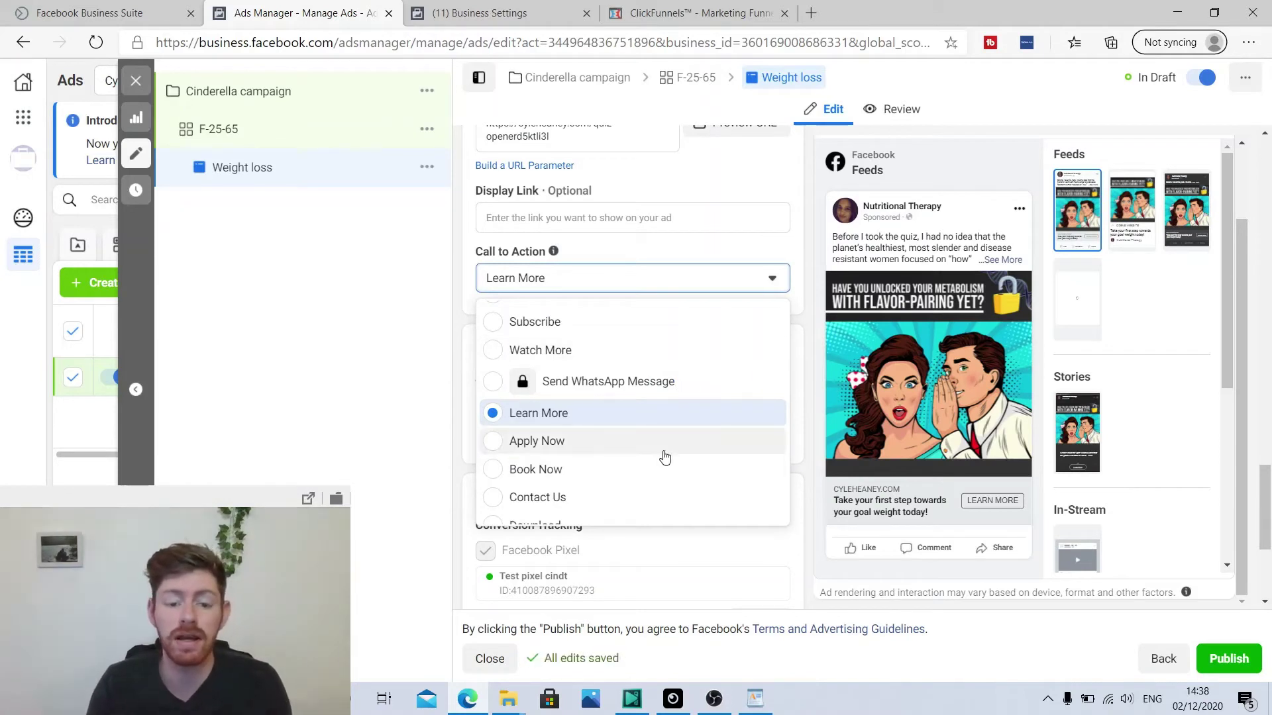
pyautogui.scroll(-3, 654, 485)
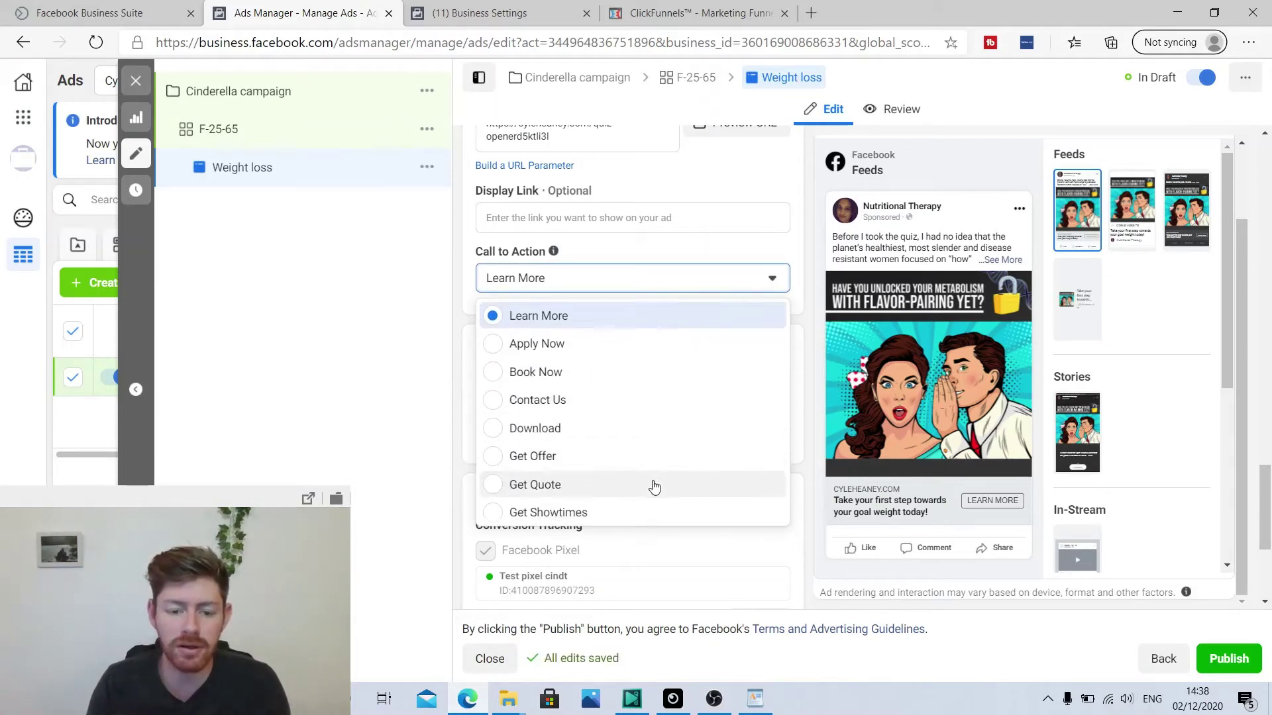
pyautogui.scroll(1, 603, 358)
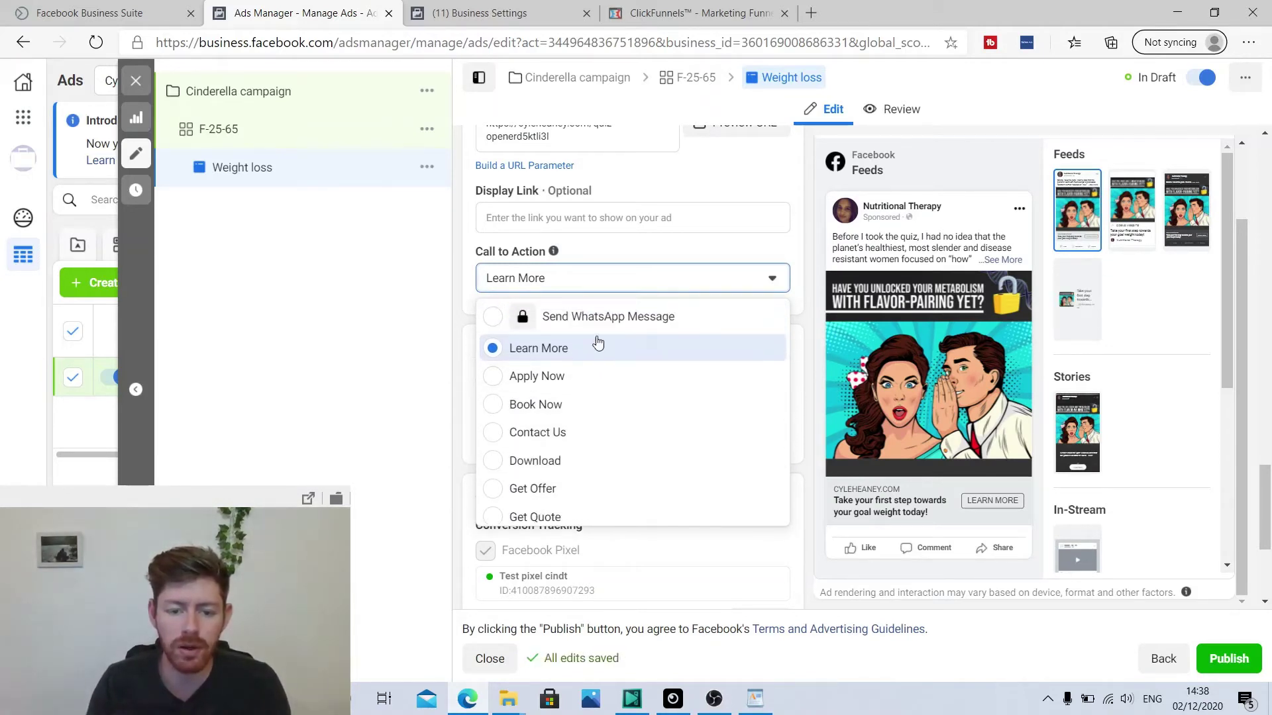
pyautogui.click(391, 383)
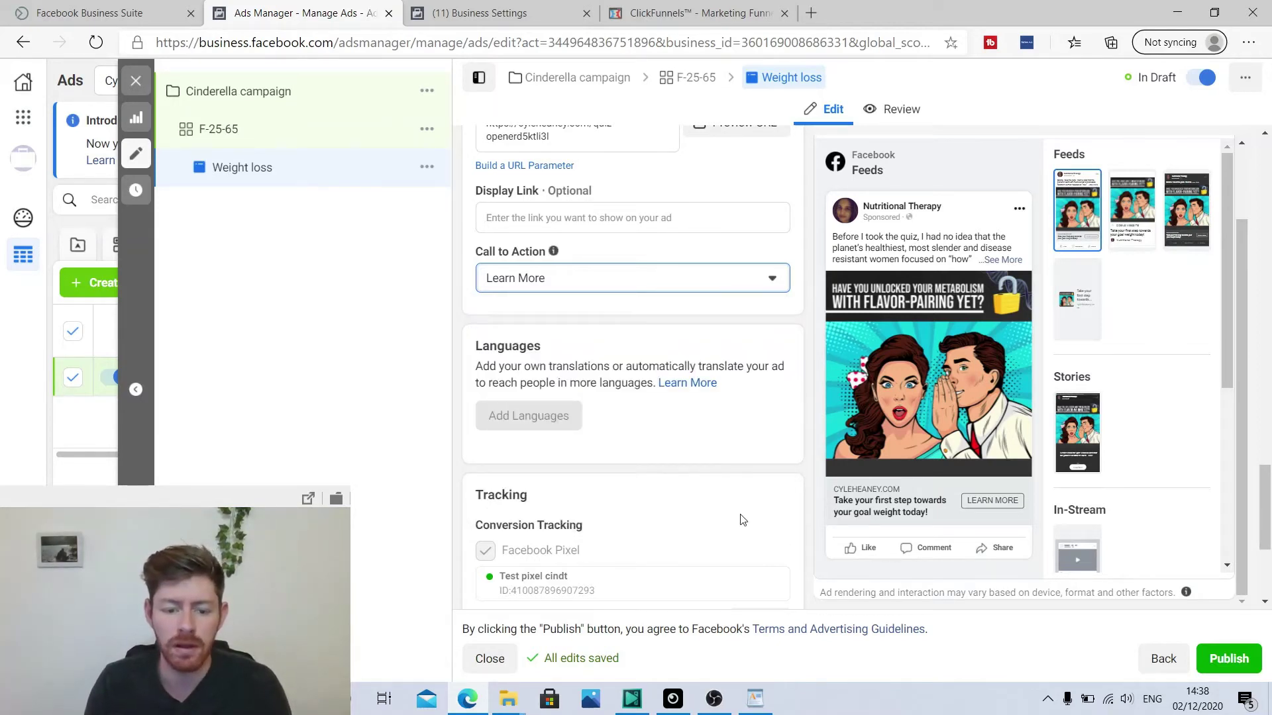
# Check the ad's tracking settings and publish the Cinderella campaign with its ad set and ad.
pyautogui.scroll(-3, 741, 520)
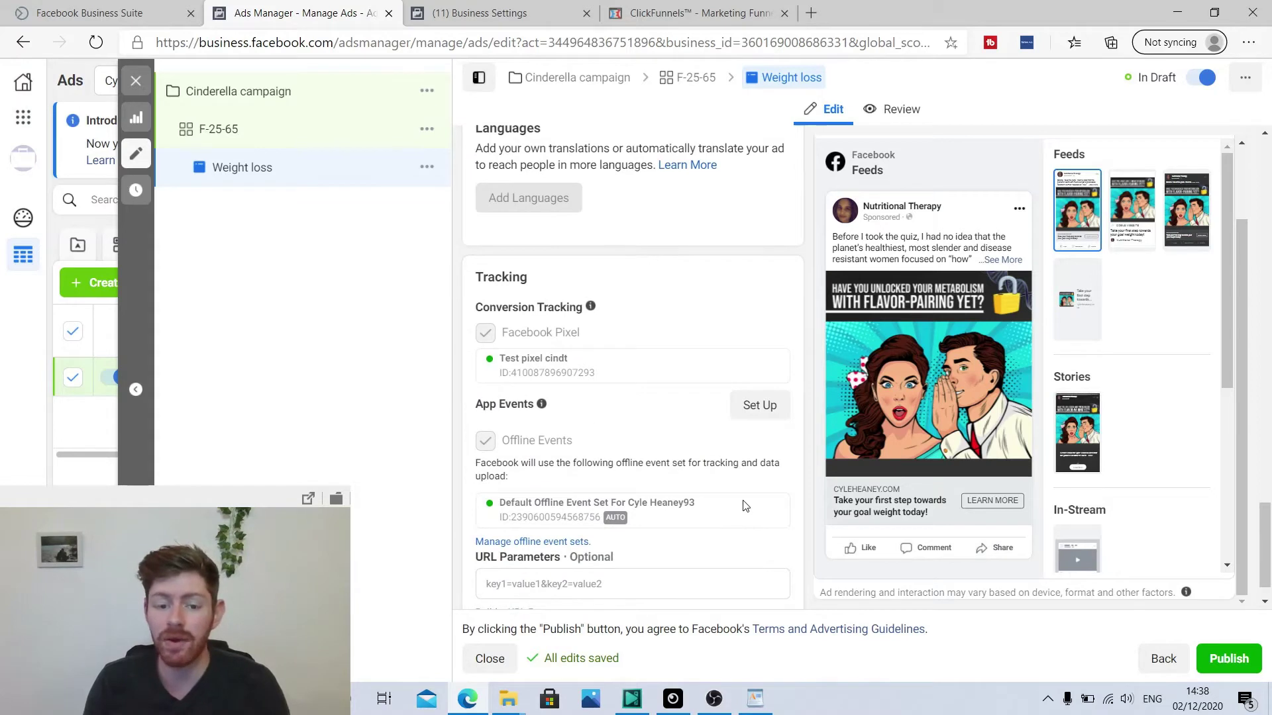
pyautogui.scroll(-1, 772, 431)
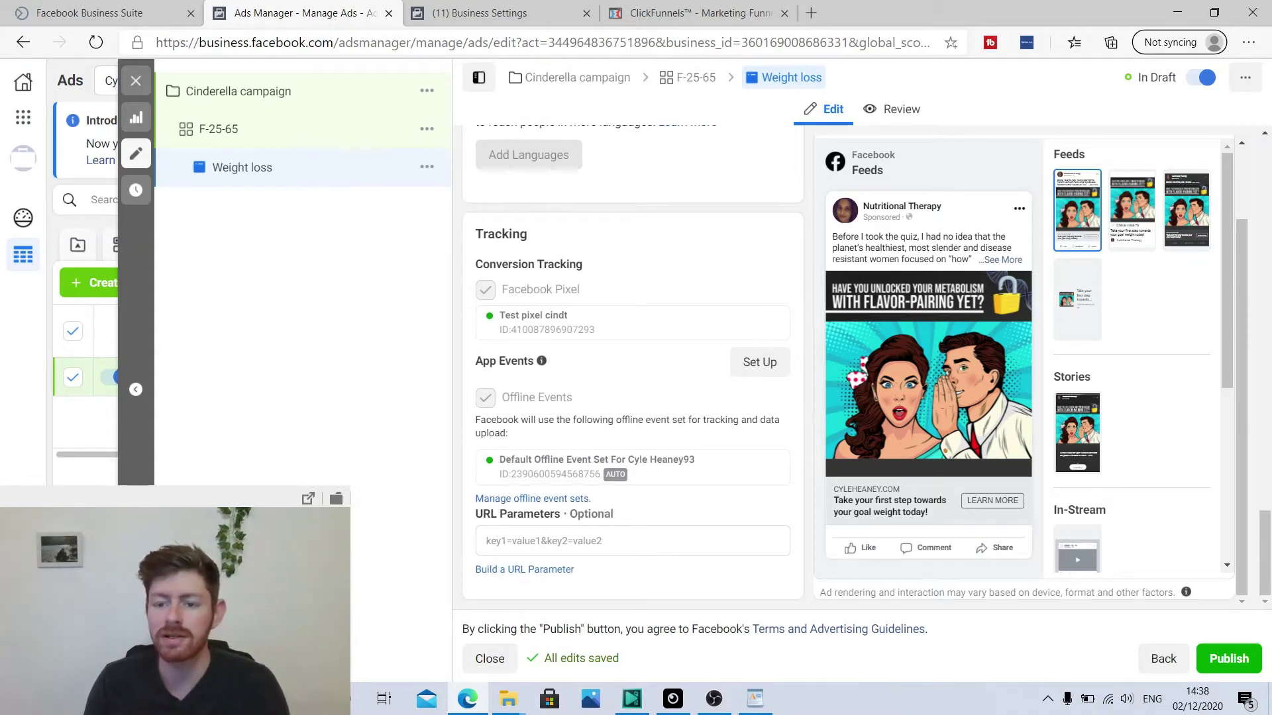
pyautogui.click(1219, 659)
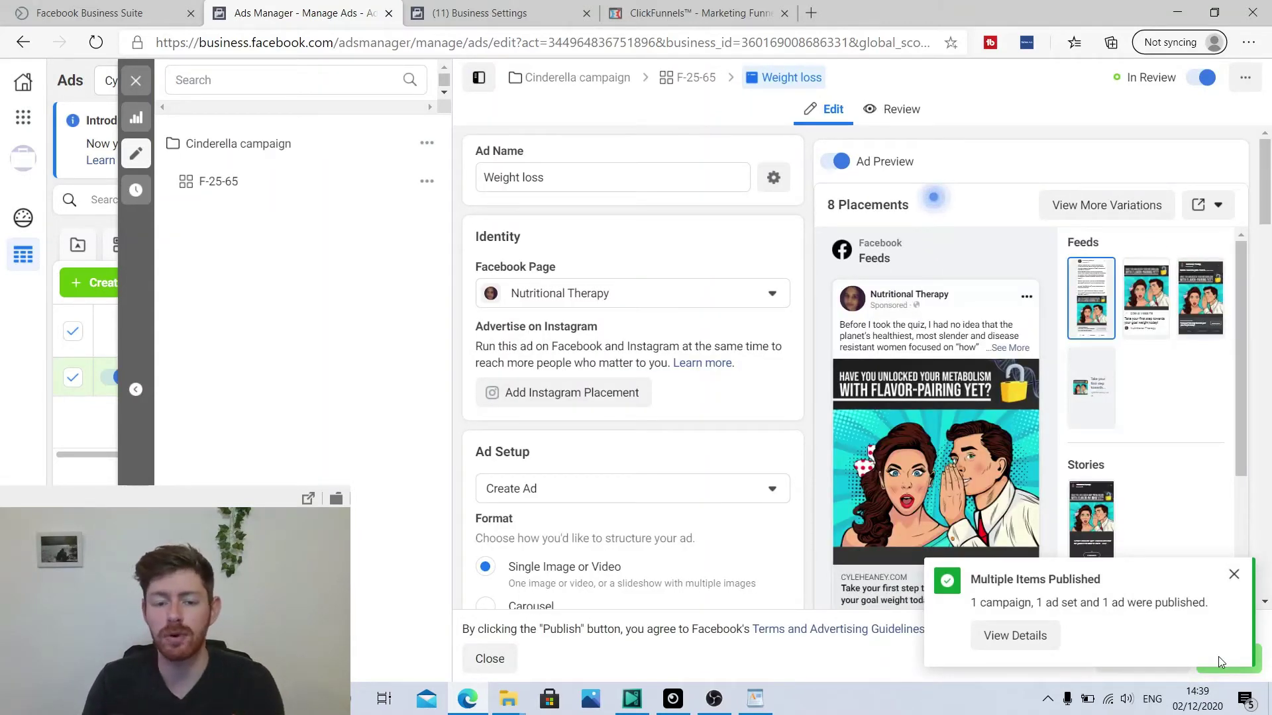
pyautogui.click(1235, 575)
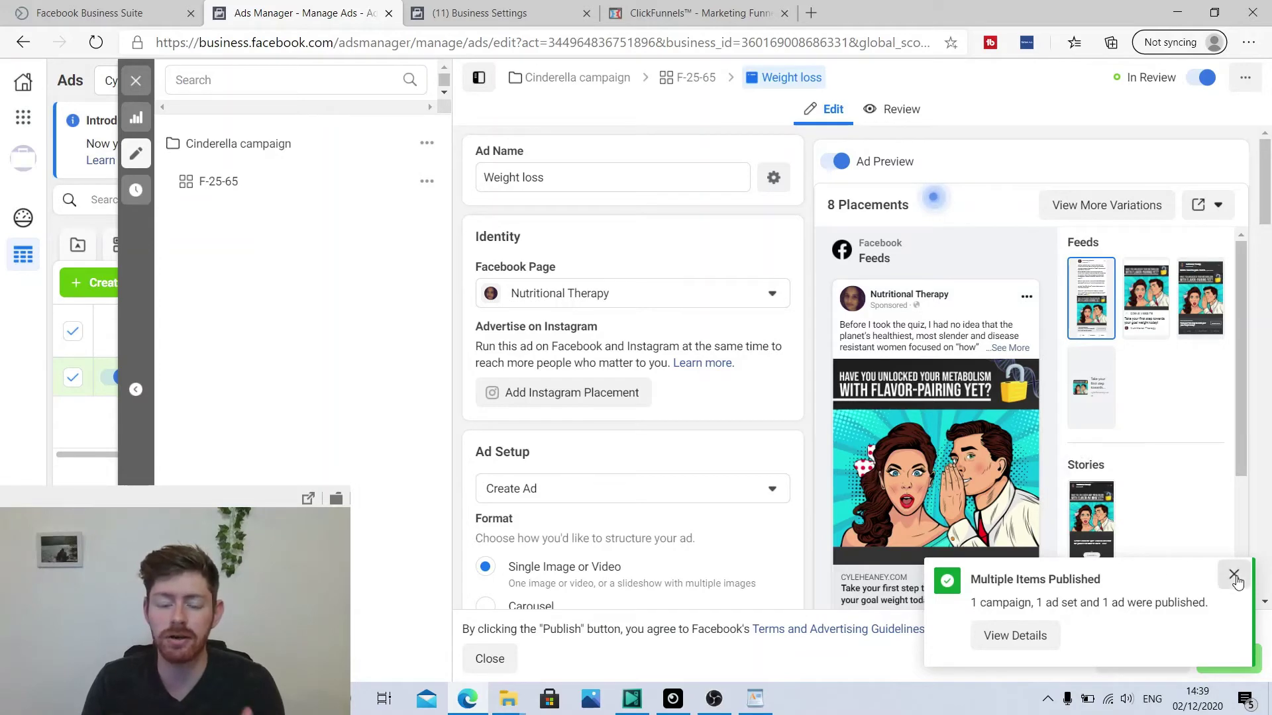
# Close the ad editor and turn off the Cinderella campaign in the campaigns list.
pyautogui.click(136, 81)
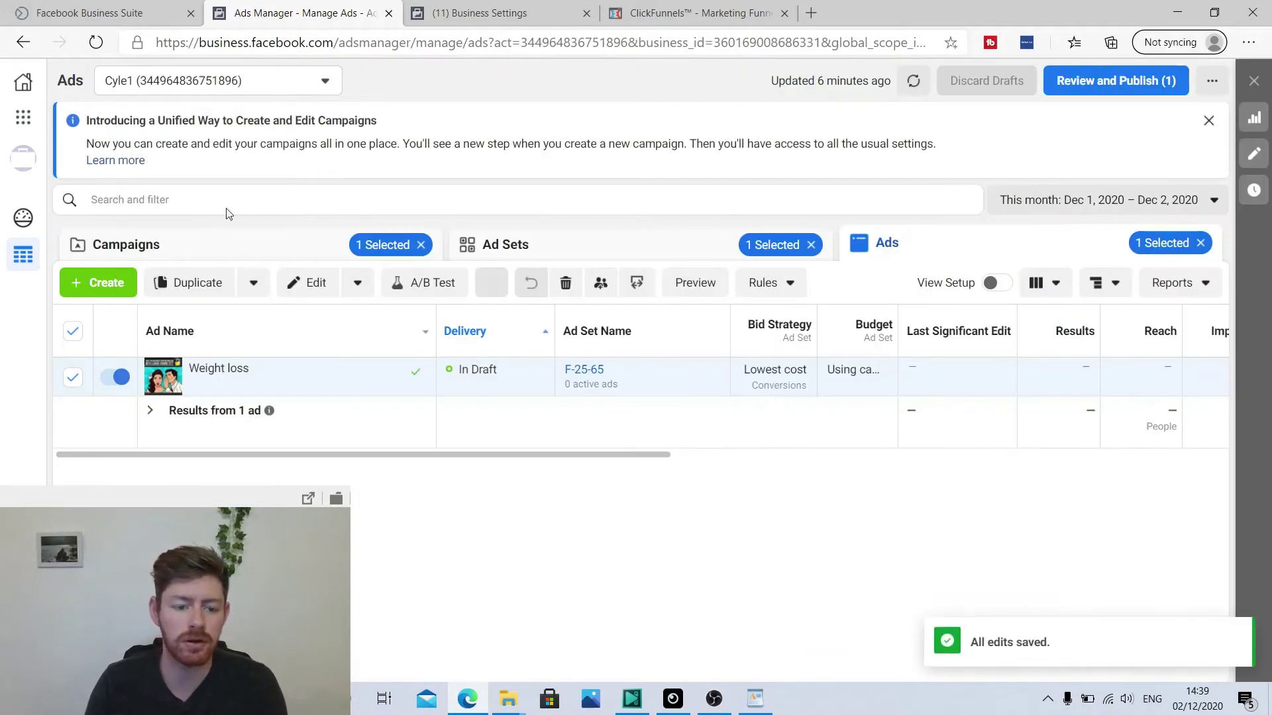
pyautogui.click(239, 250)
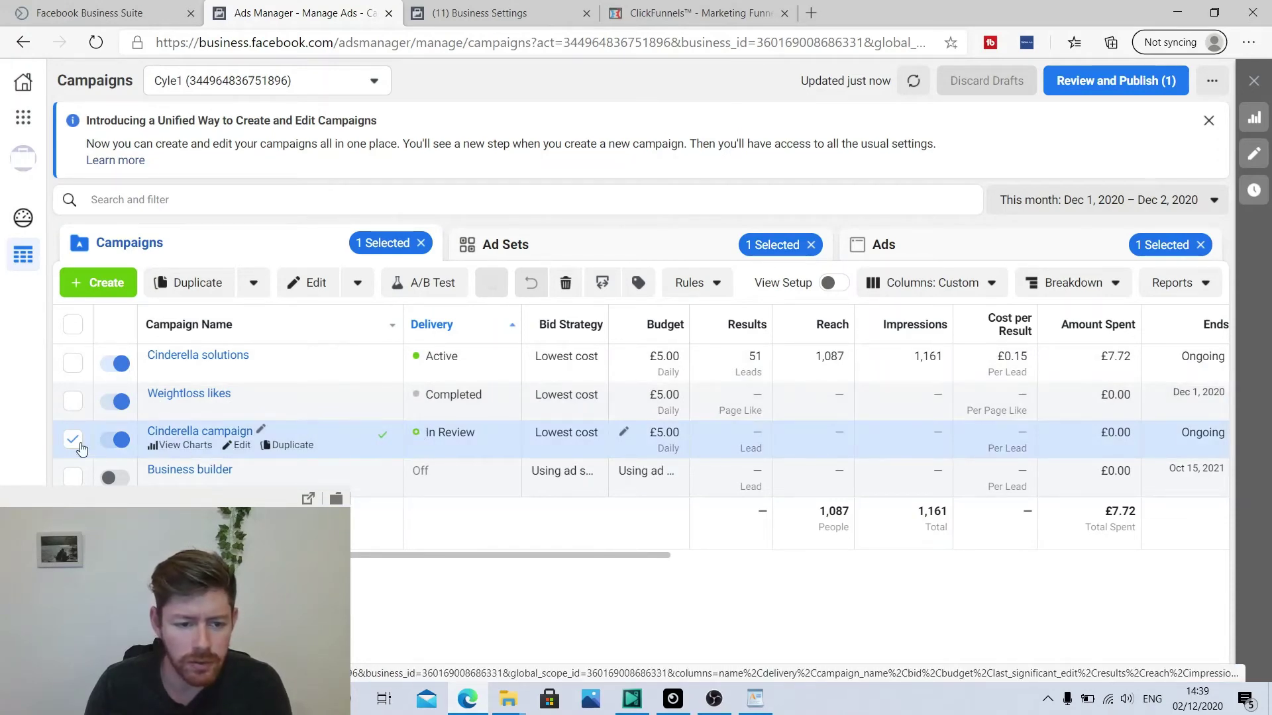
pyautogui.click(123, 444)
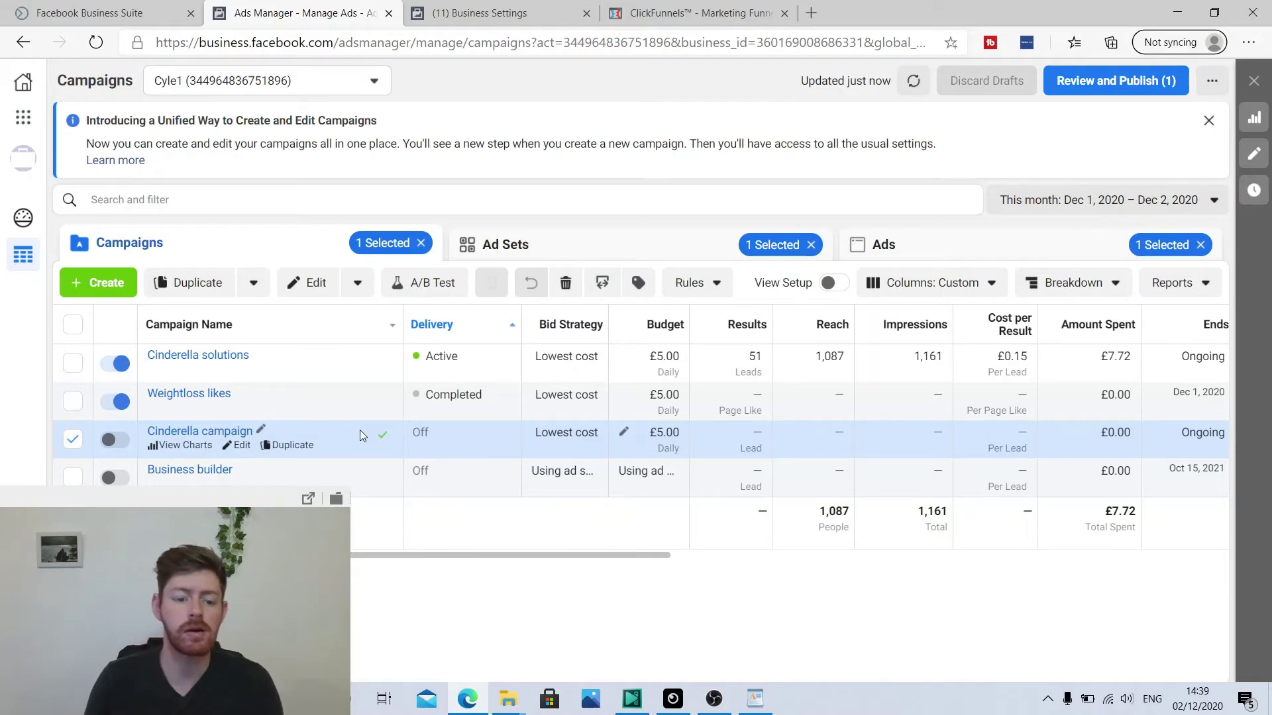
# Duplicate the Weight loss ad within its original campaign, making 2 copies, and close the editor.
pyautogui.click(903, 249)
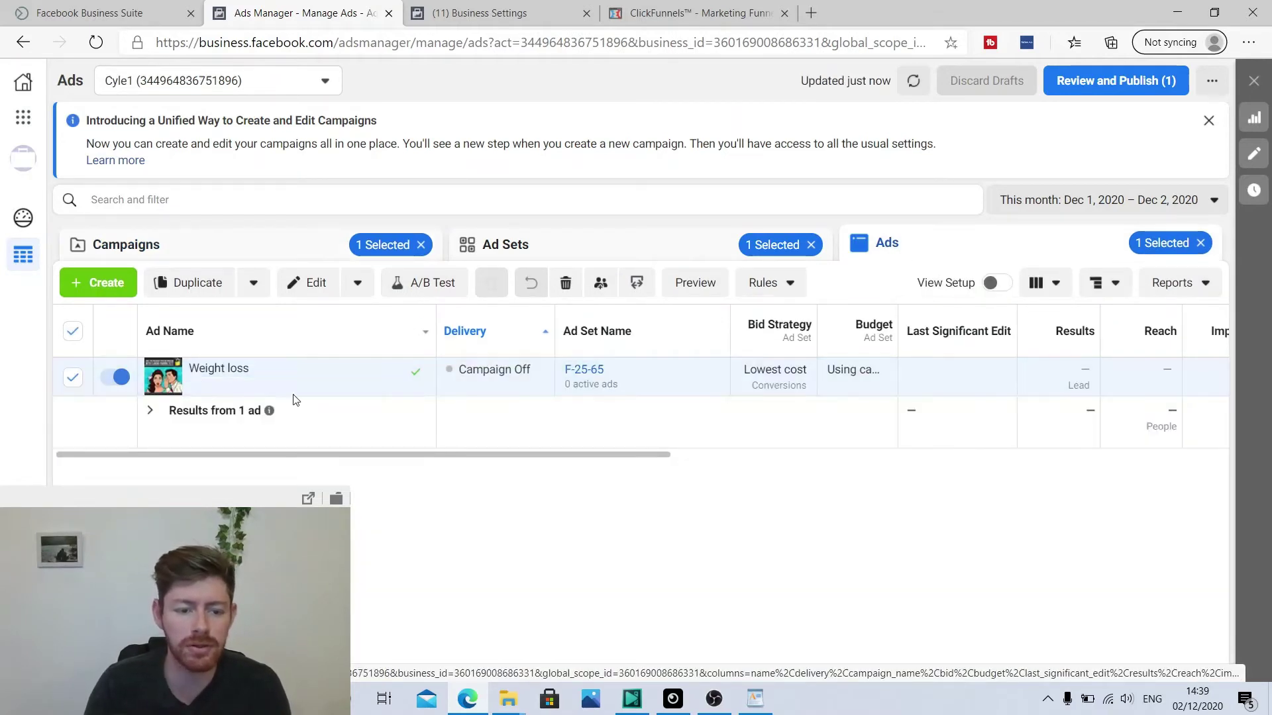
pyautogui.moveTo(315, 392)
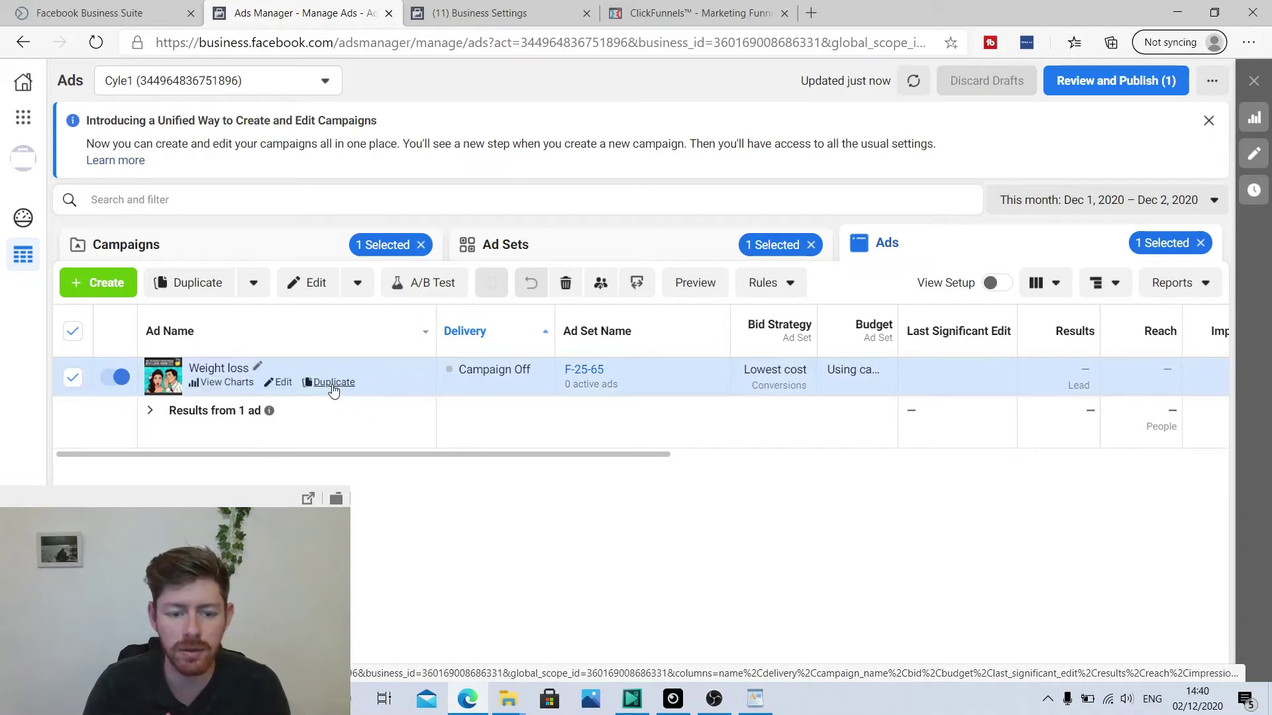
pyautogui.click(334, 384)
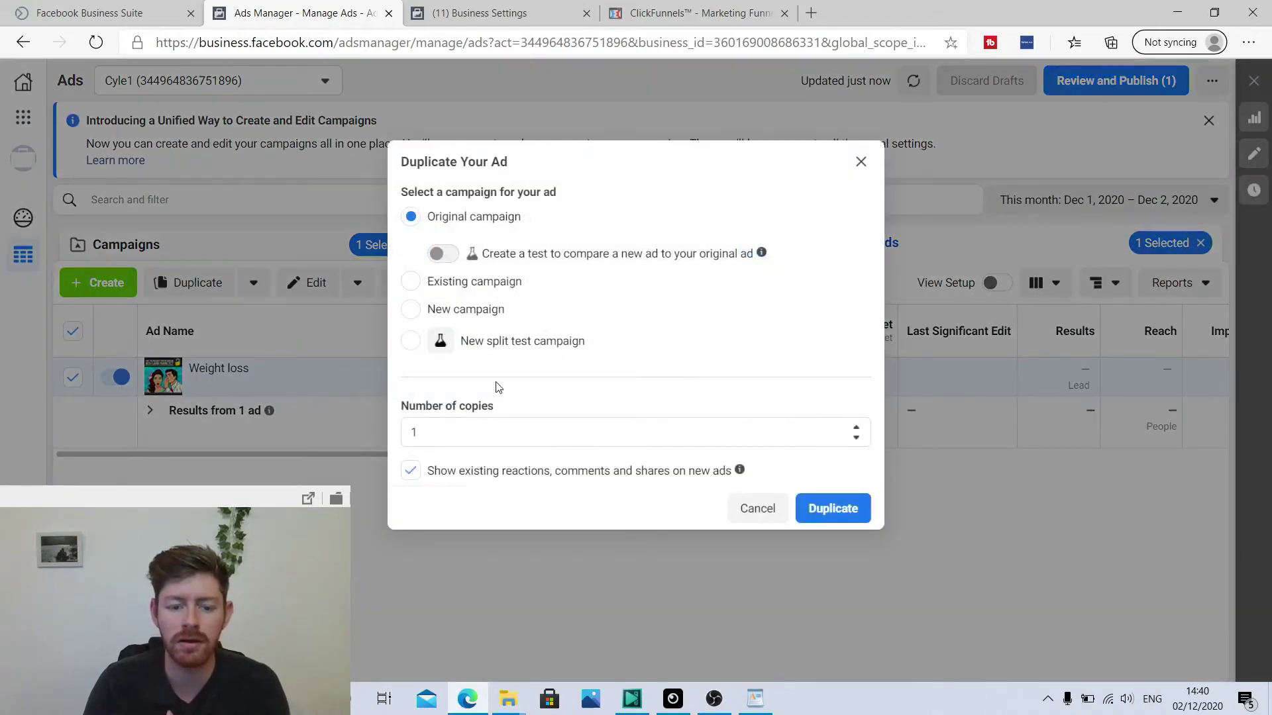
pyautogui.click(421, 434)
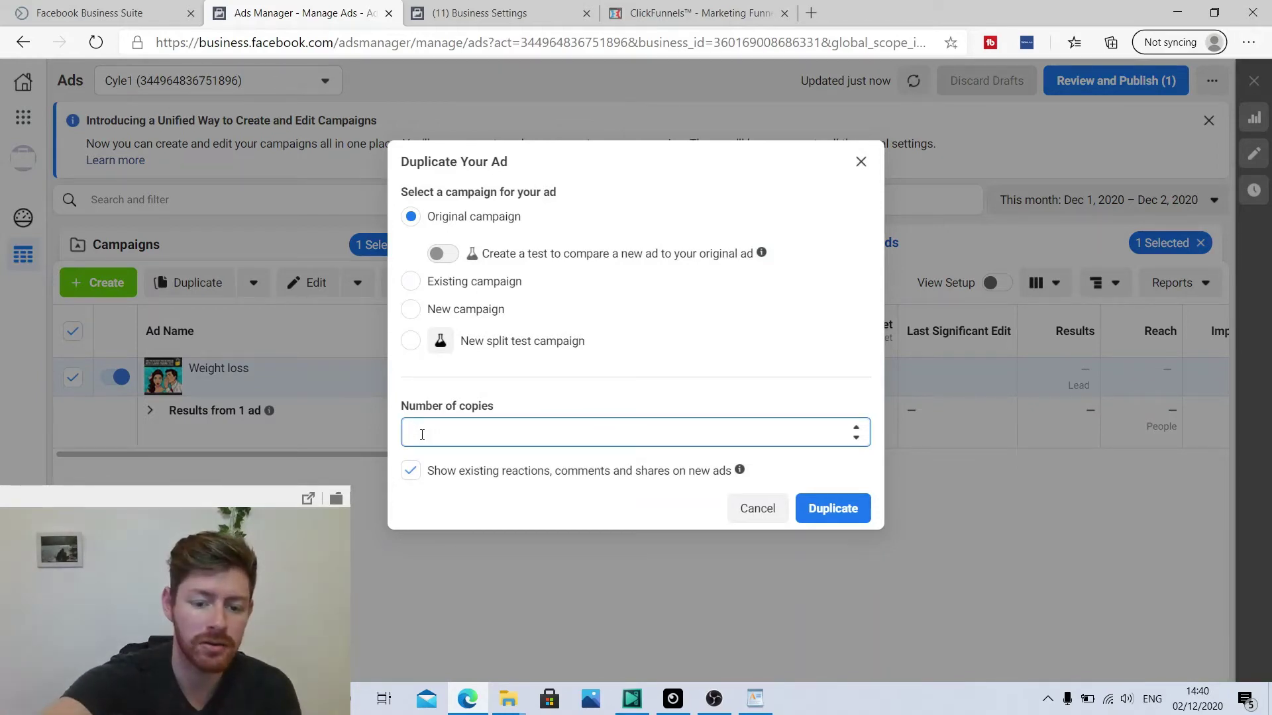
pyautogui.write('2')
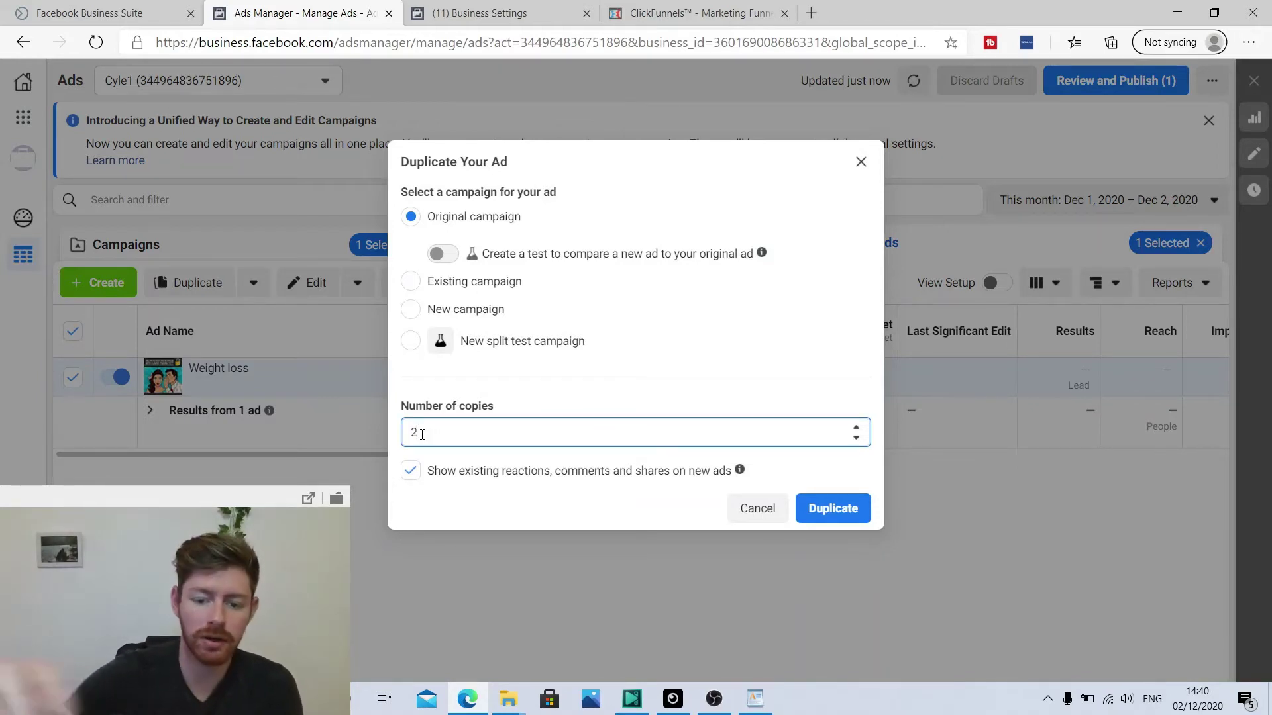
pyautogui.click(822, 509)
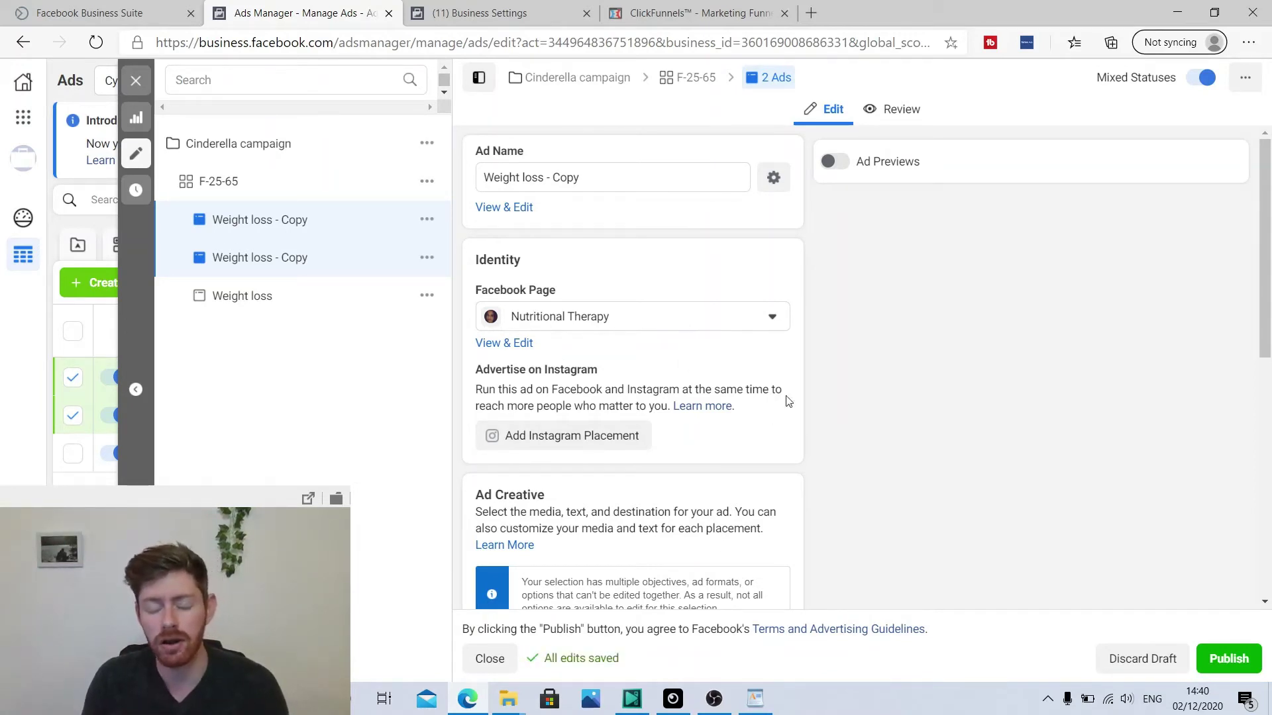
pyautogui.click(135, 81)
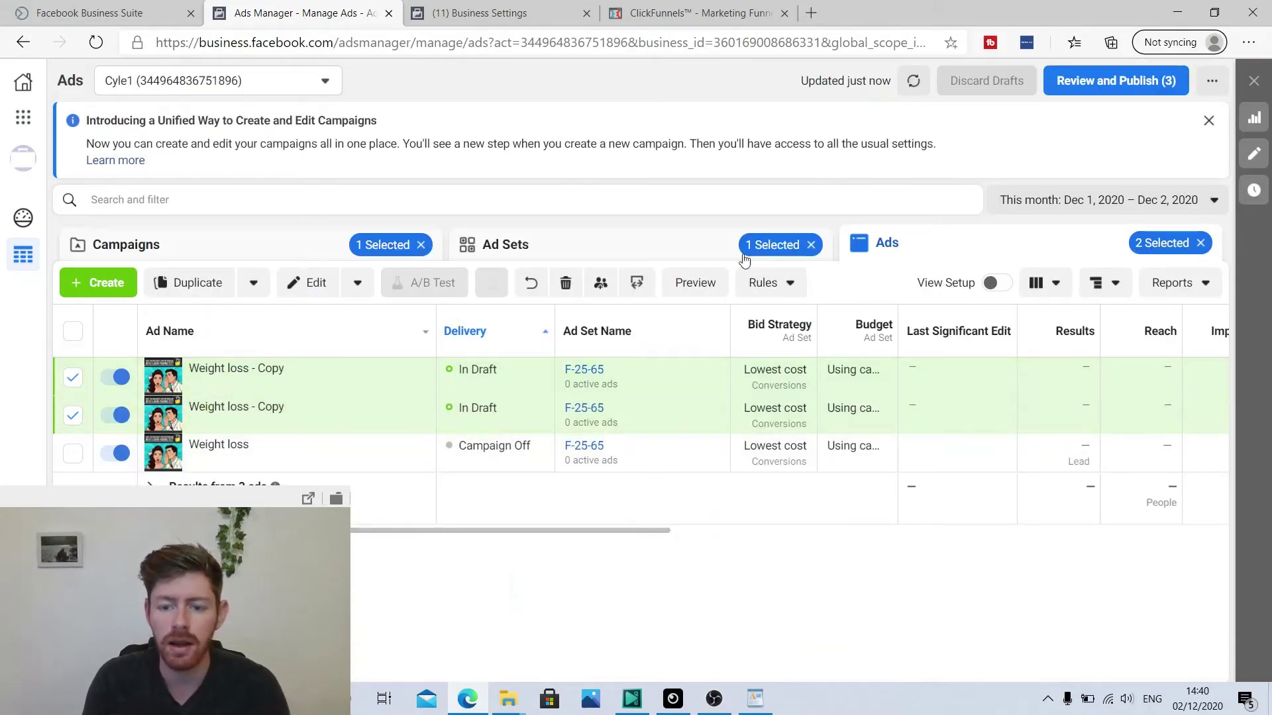
# Duplicate the F-25-65 ad set within its original campaign, making 2 copies.
pyautogui.click(509, 246)
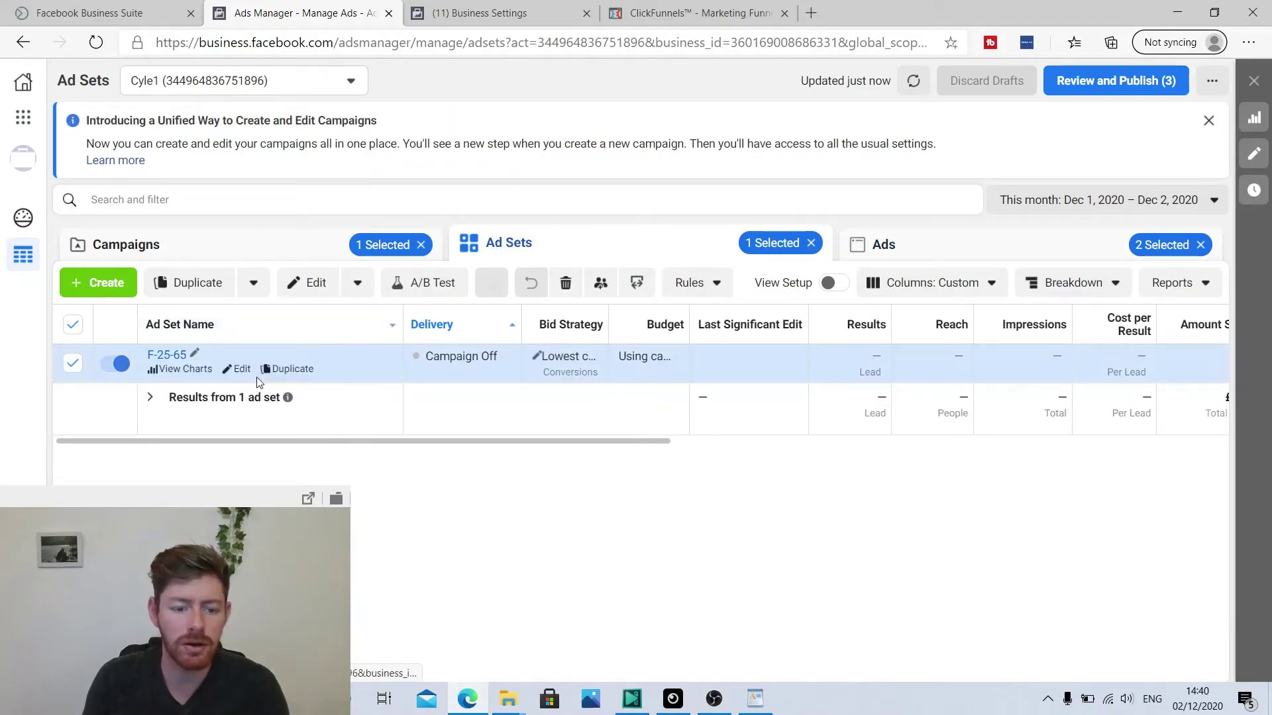
pyautogui.click(286, 370)
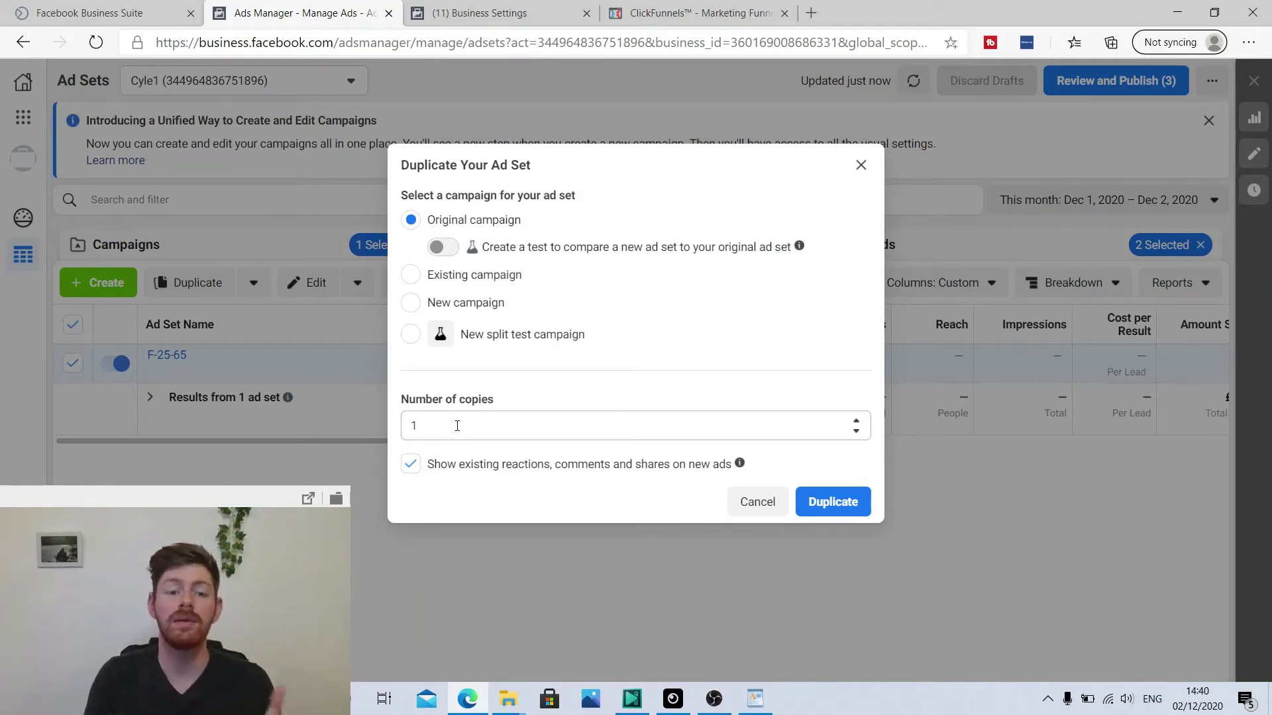
pyautogui.click(457, 425)
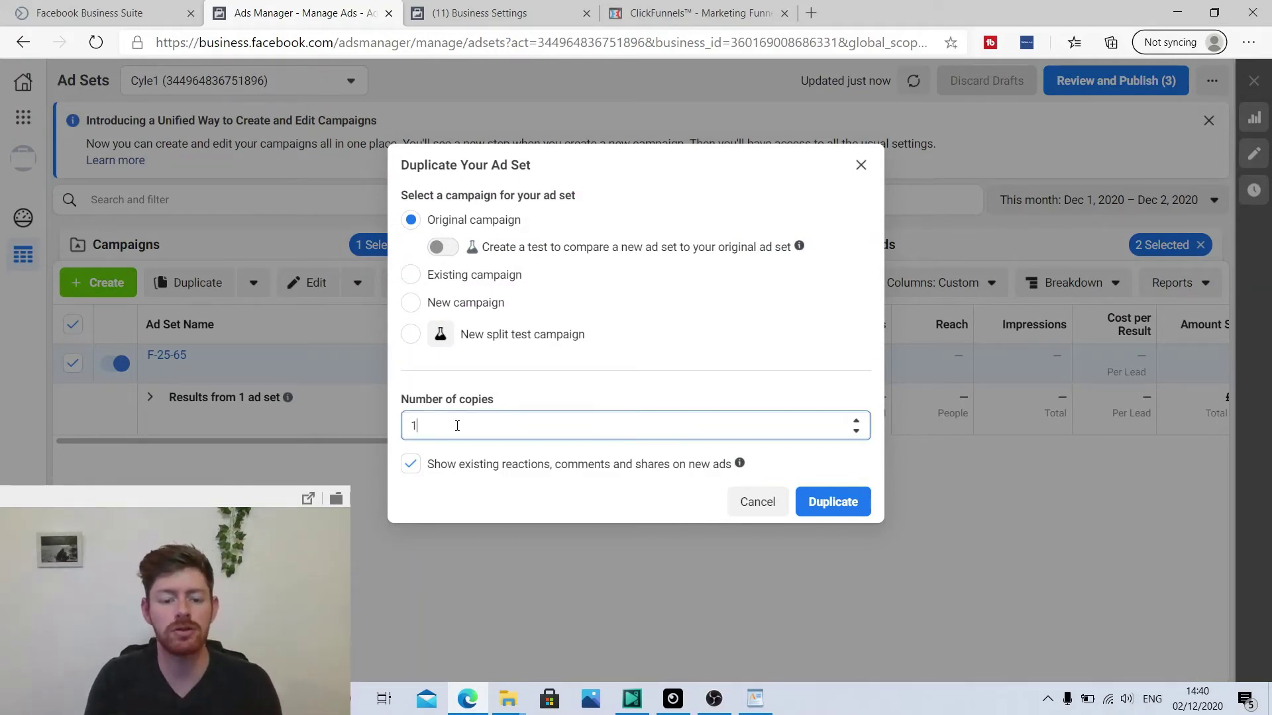
pyautogui.press('BackSpace')
pyautogui.write('2')
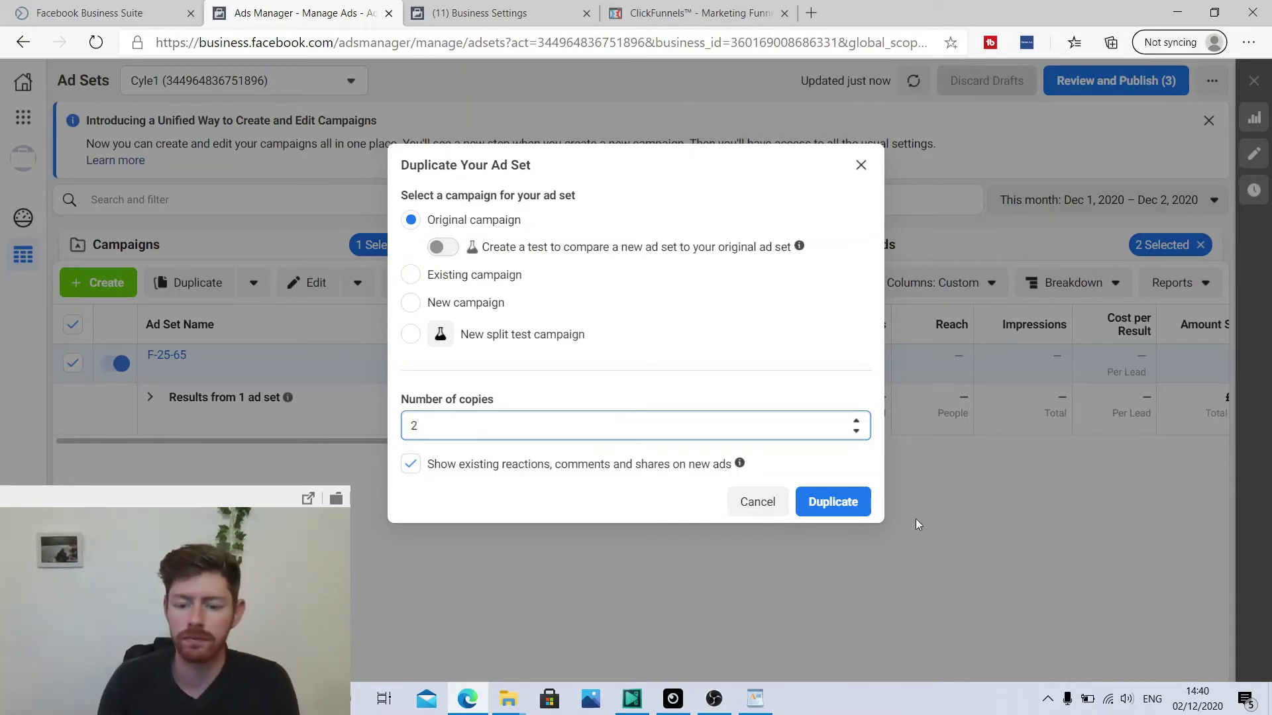
pyautogui.click(849, 514)
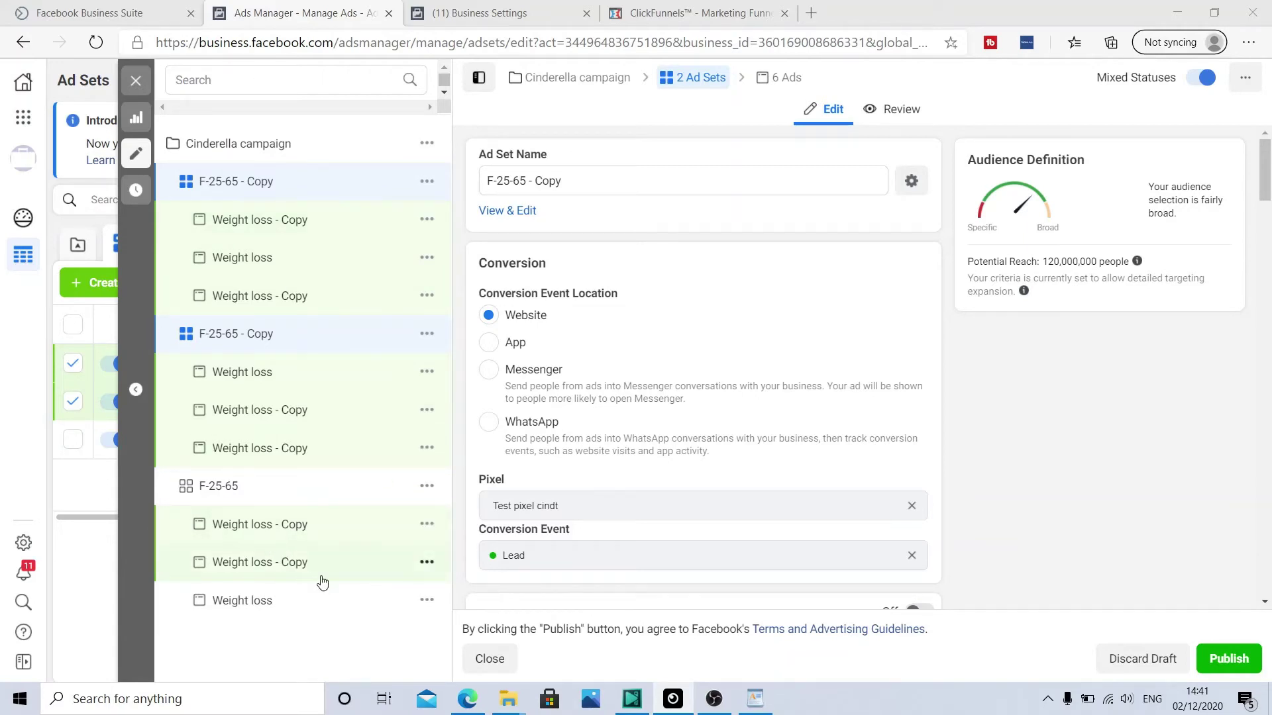
# Change the image of the first Weight loss - Copy ad in F-25-65 to "carb pairing really works - dna" and publish the ad.
pyautogui.click(296, 533)
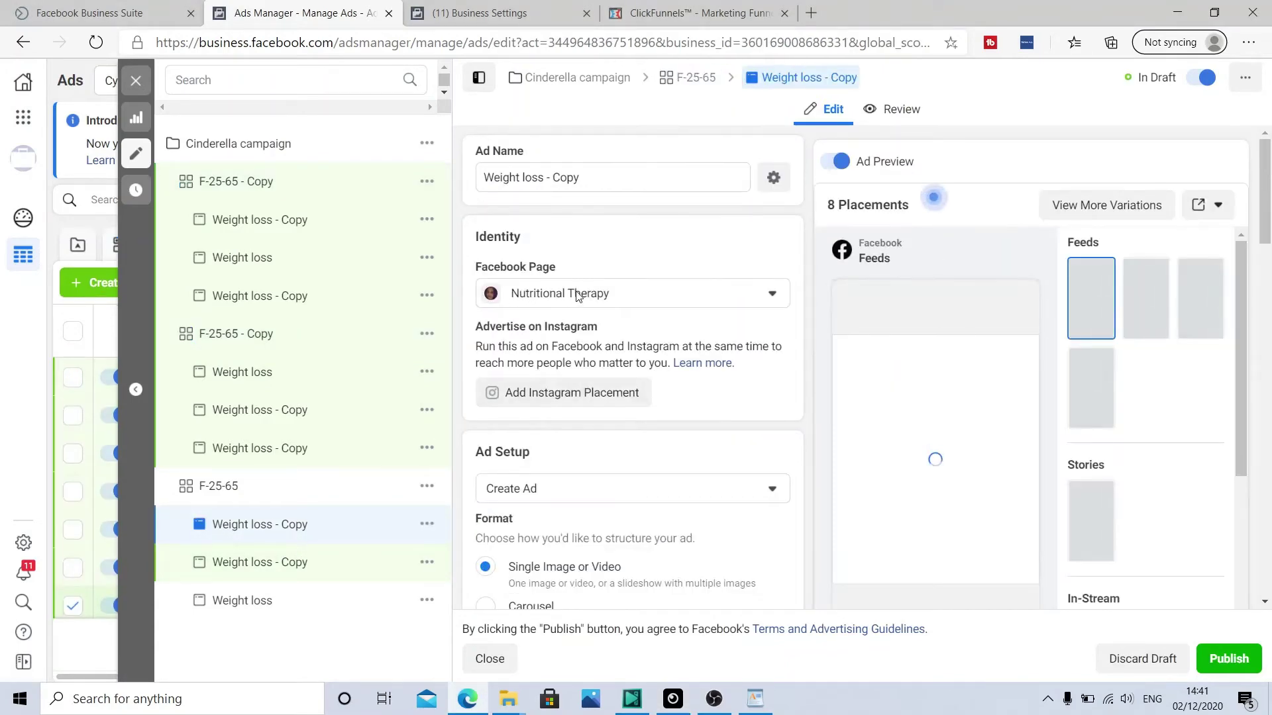
pyautogui.scroll(-3, 586, 298)
pyautogui.scroll(-6, 631, 316)
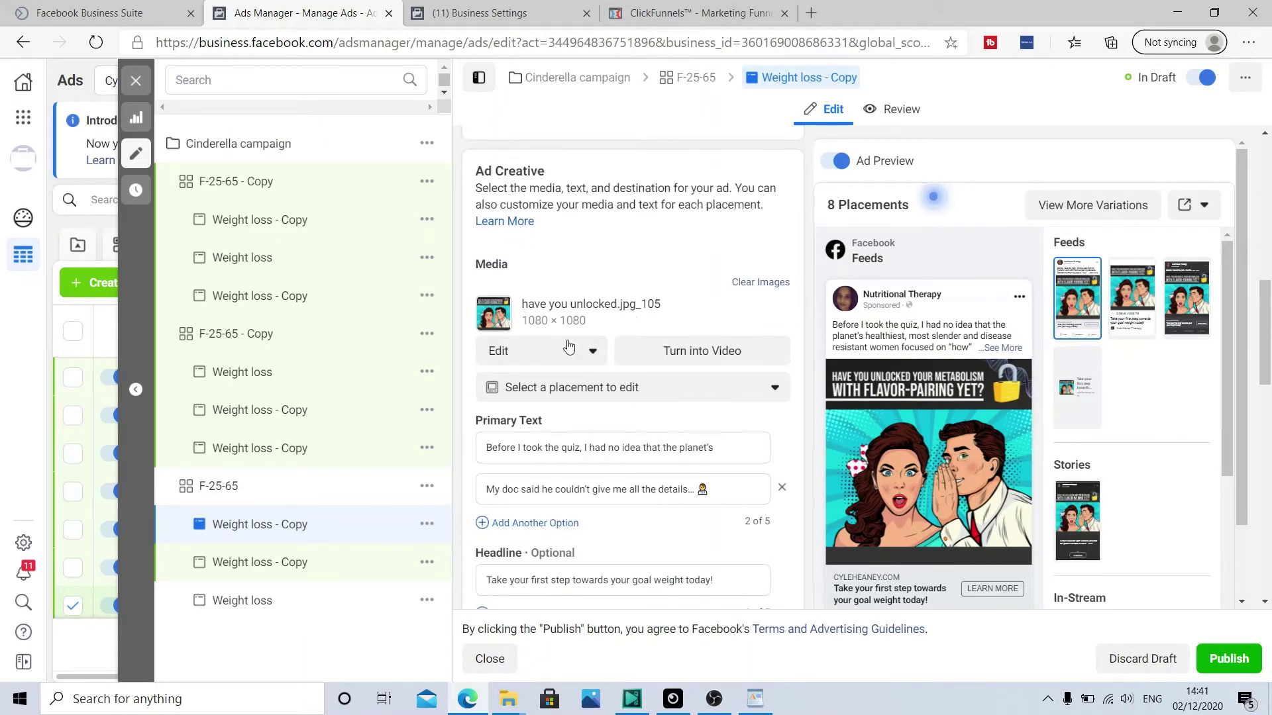
pyautogui.click(574, 351)
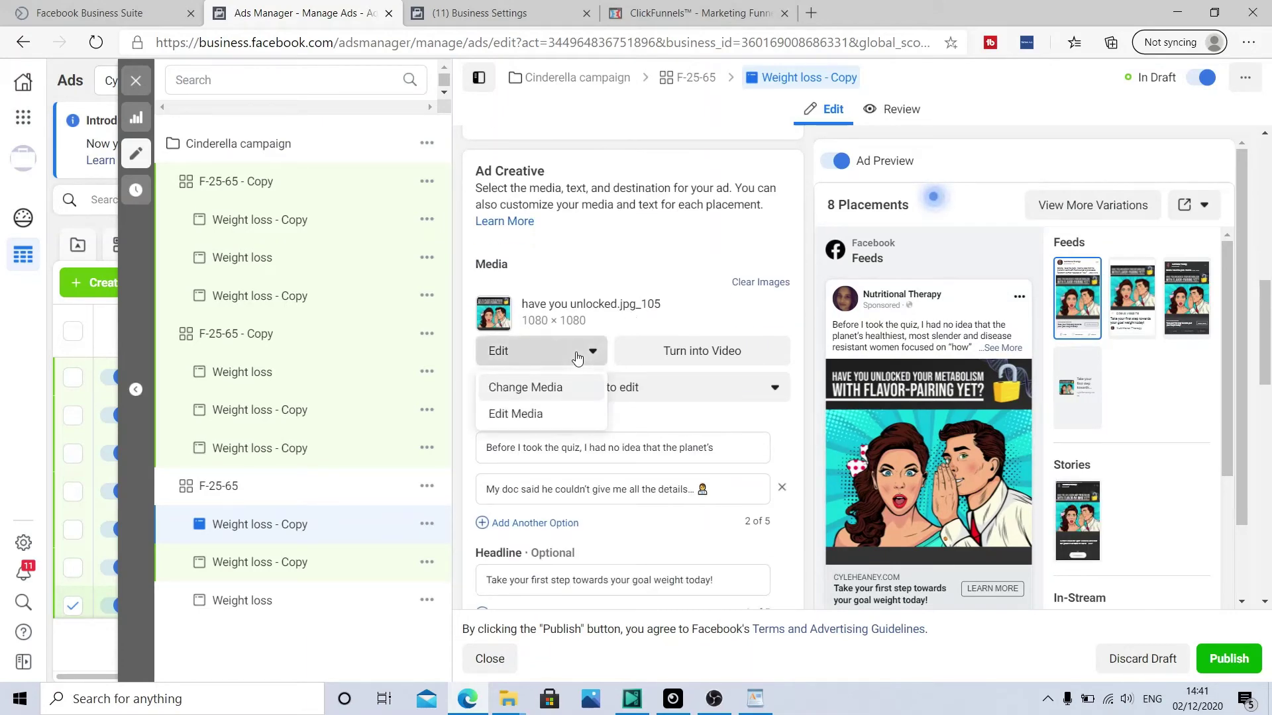
pyautogui.click(562, 389)
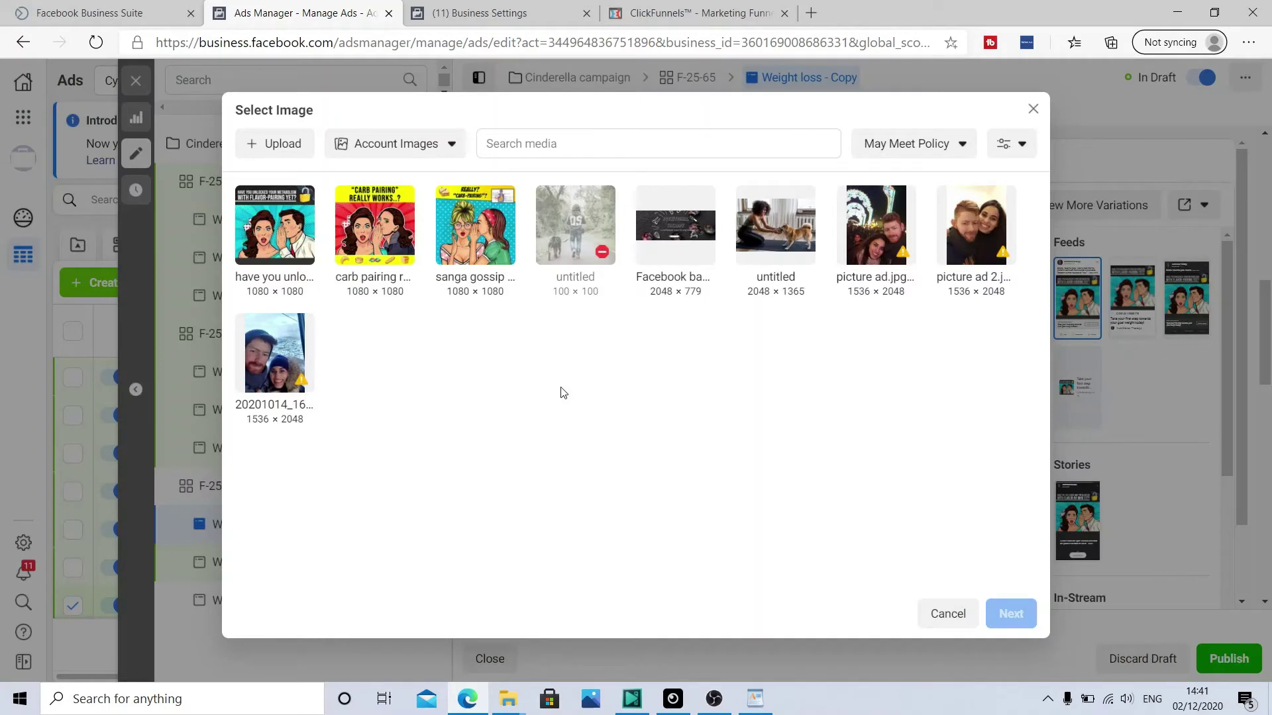
pyautogui.click(376, 236)
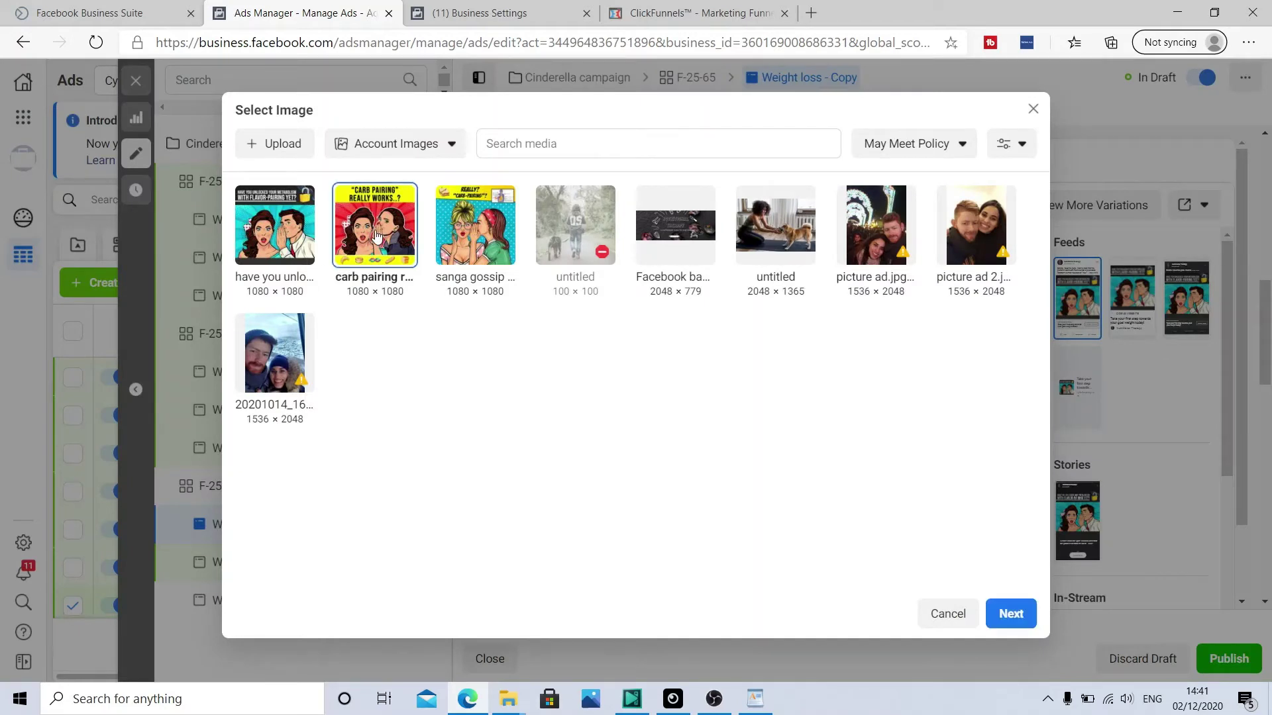
pyautogui.click(1013, 623)
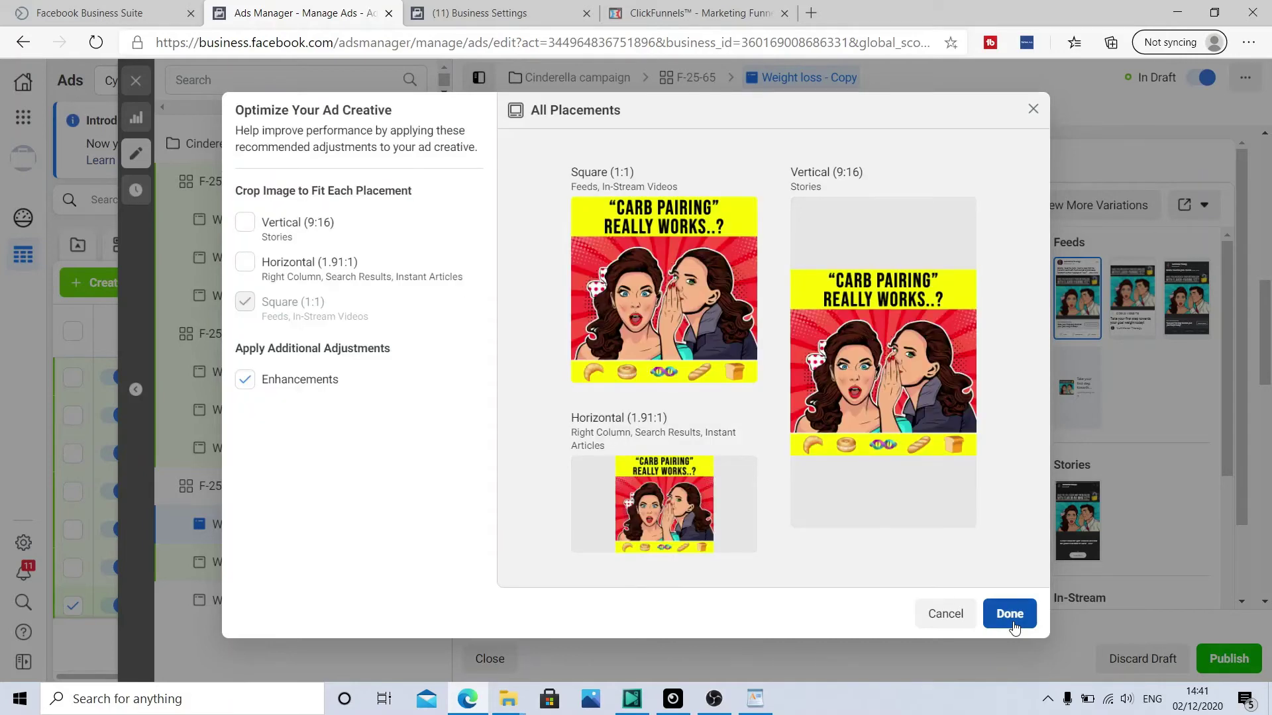
pyautogui.click(1010, 616)
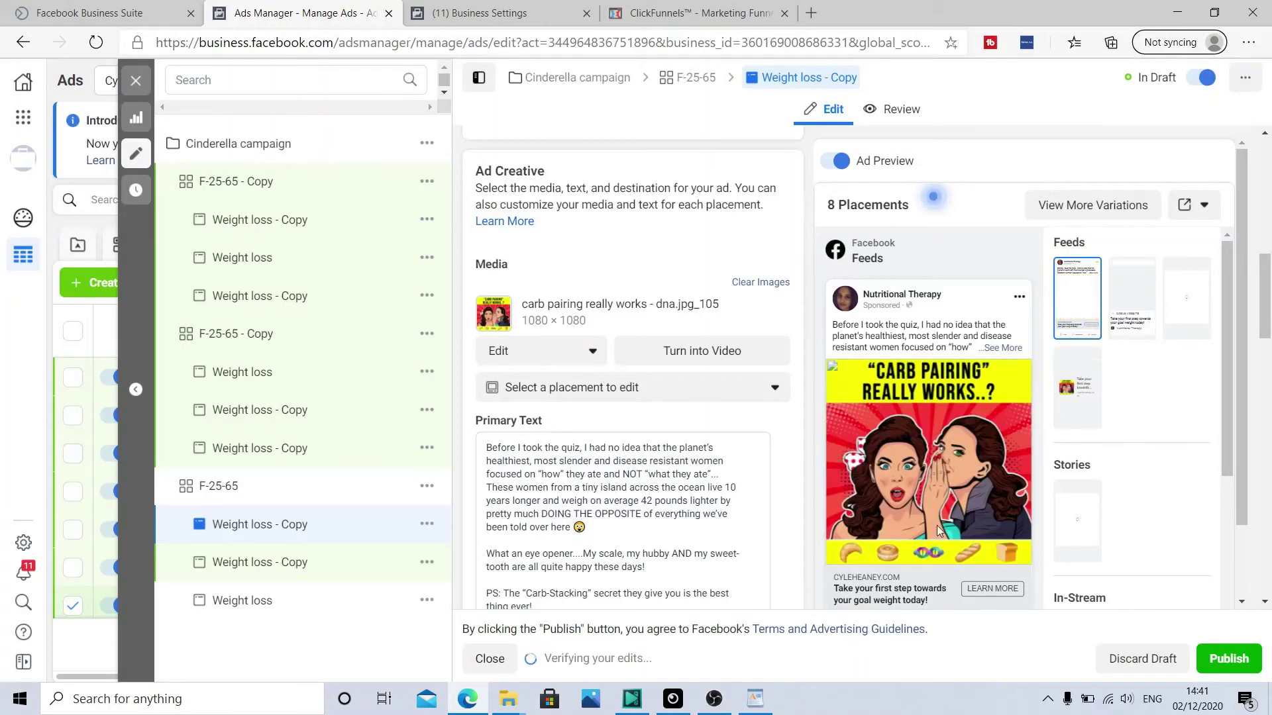
pyautogui.click(1228, 659)
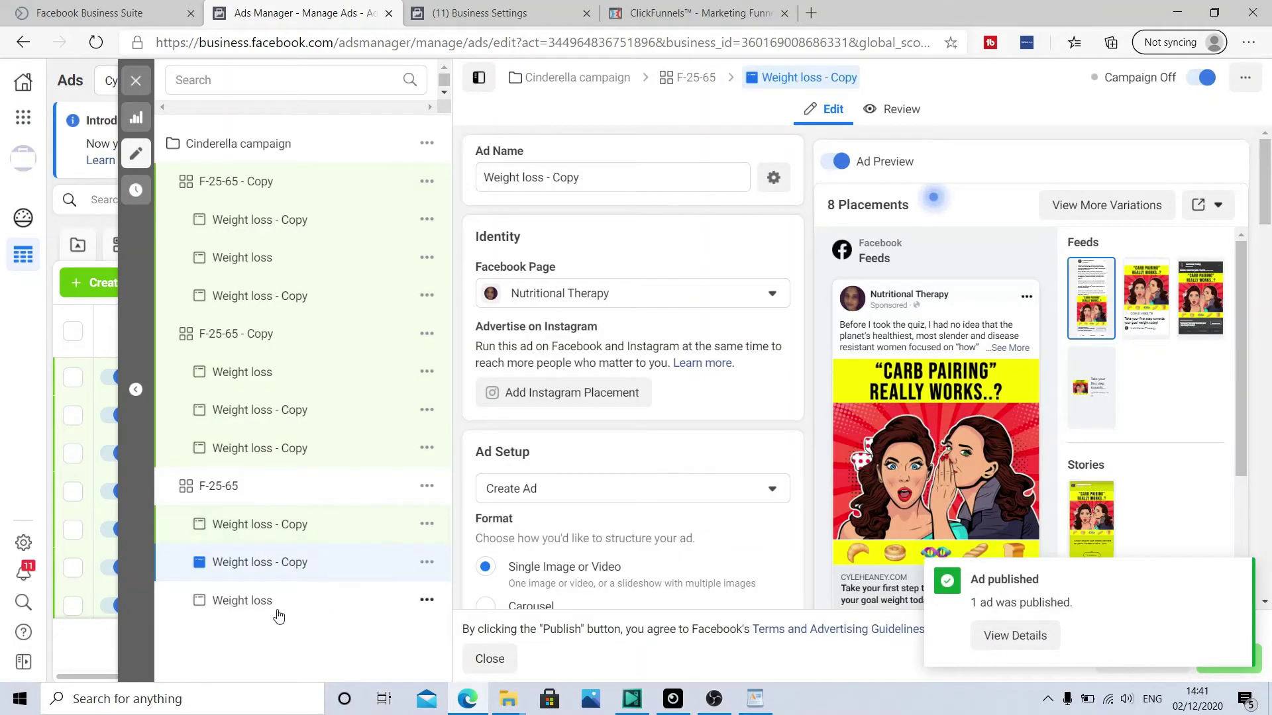
# Change the image of the remaining draft Weight loss - Copy ad in F-25-65 to "sanga gossip science" and publish the ad.
pyautogui.click(372, 534)
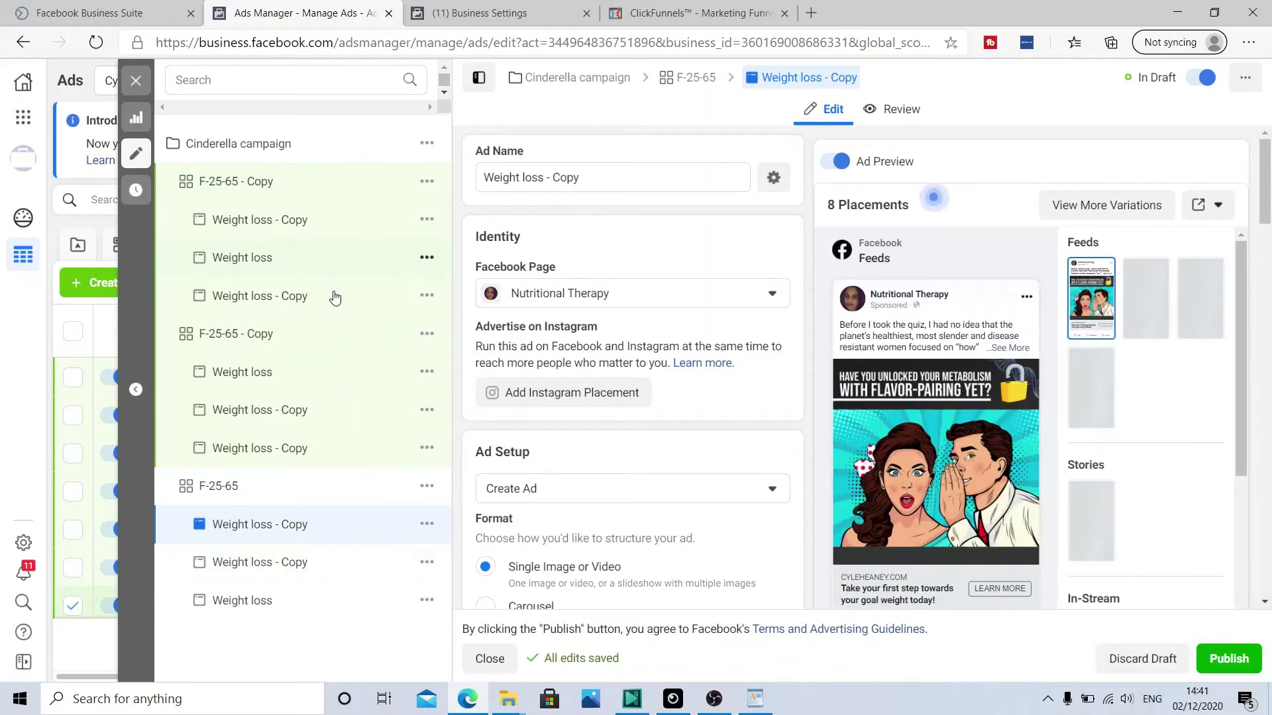
pyautogui.scroll(-5, 630, 341)
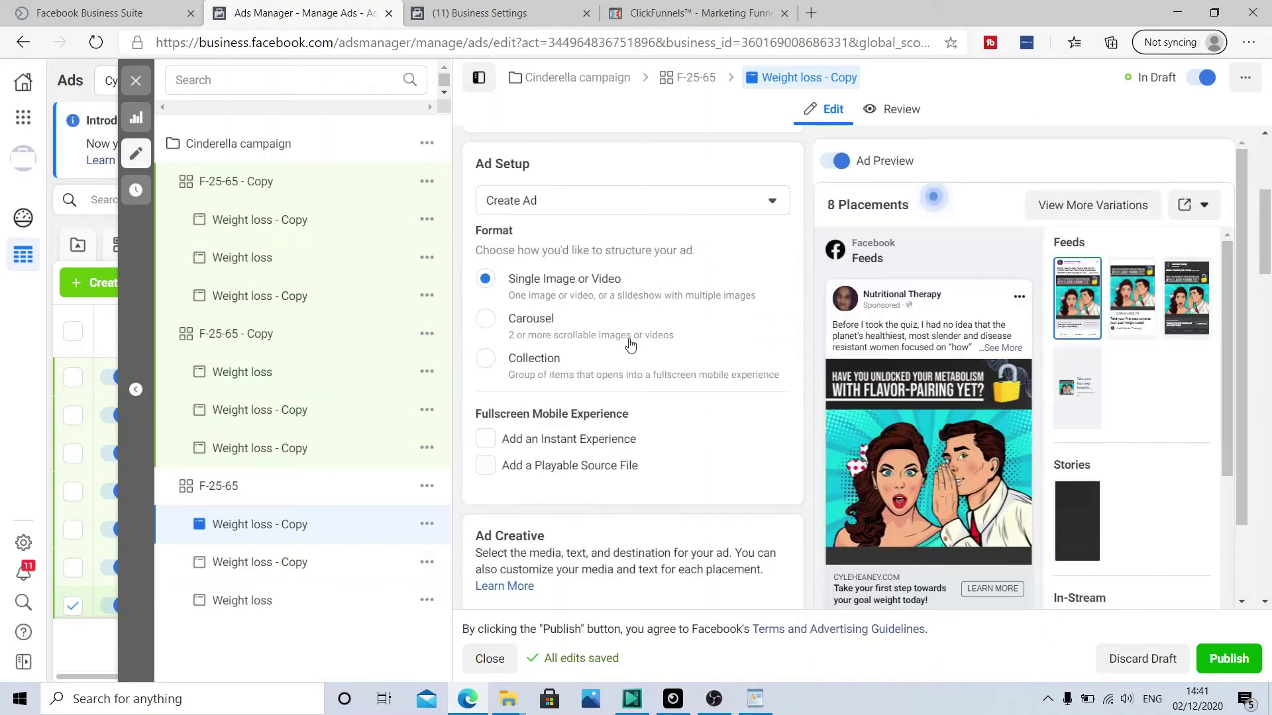
pyautogui.scroll(-5, 630, 341)
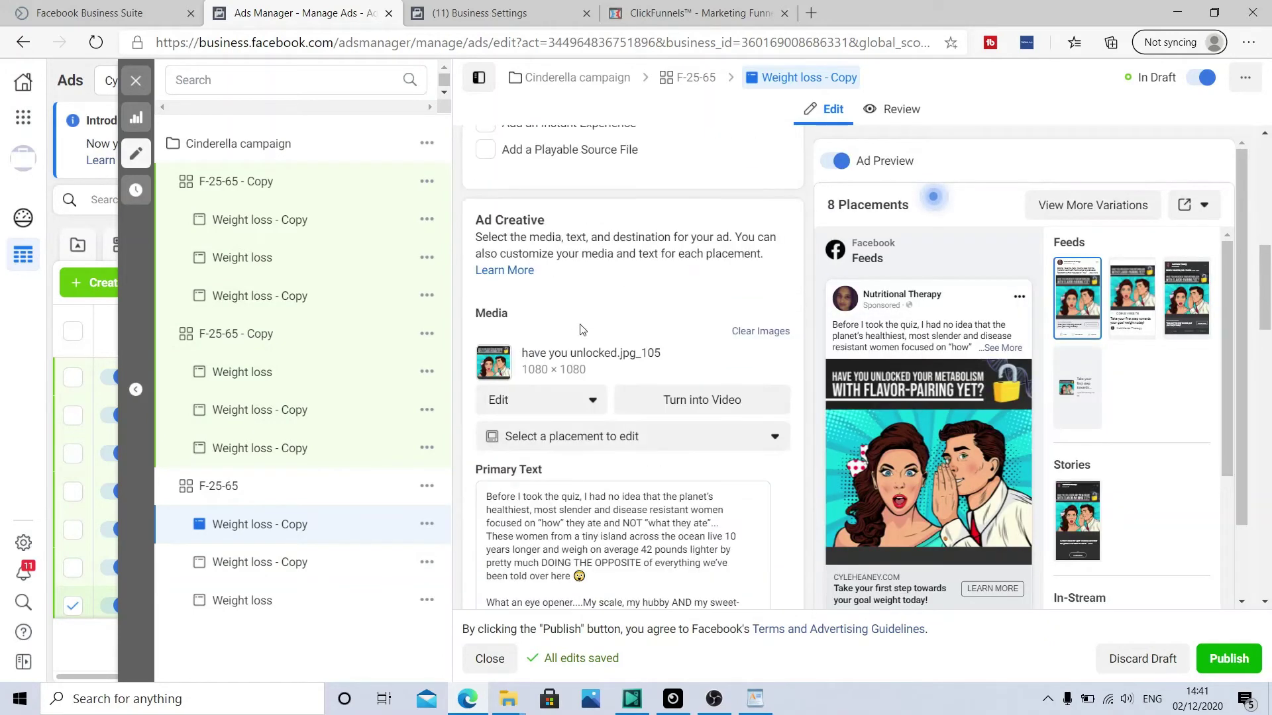
pyautogui.click(536, 358)
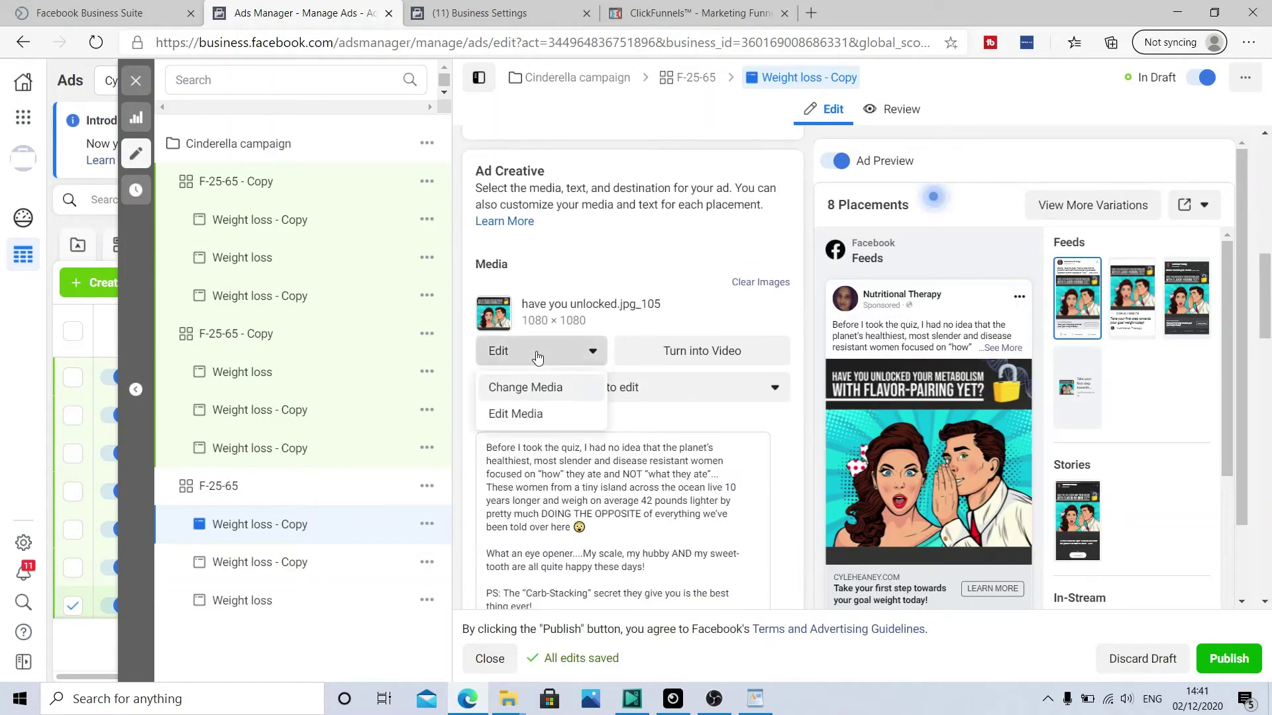
pyautogui.click(532, 390)
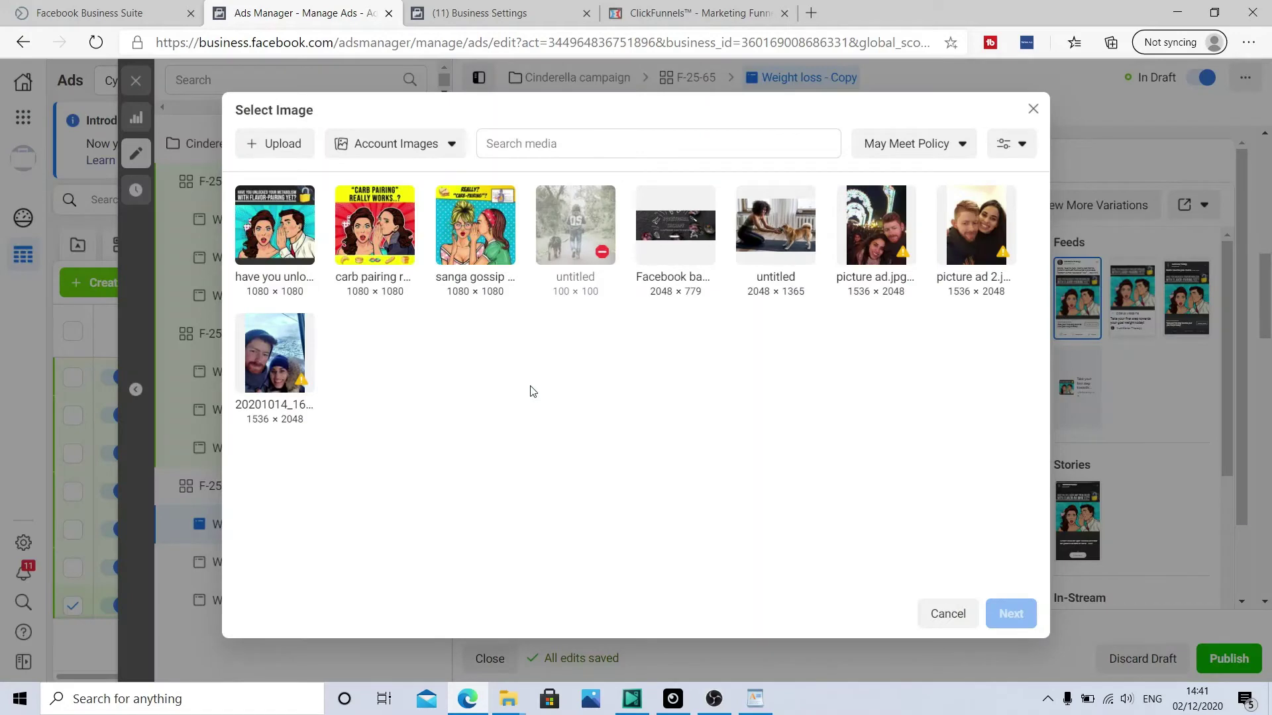
pyautogui.click(472, 240)
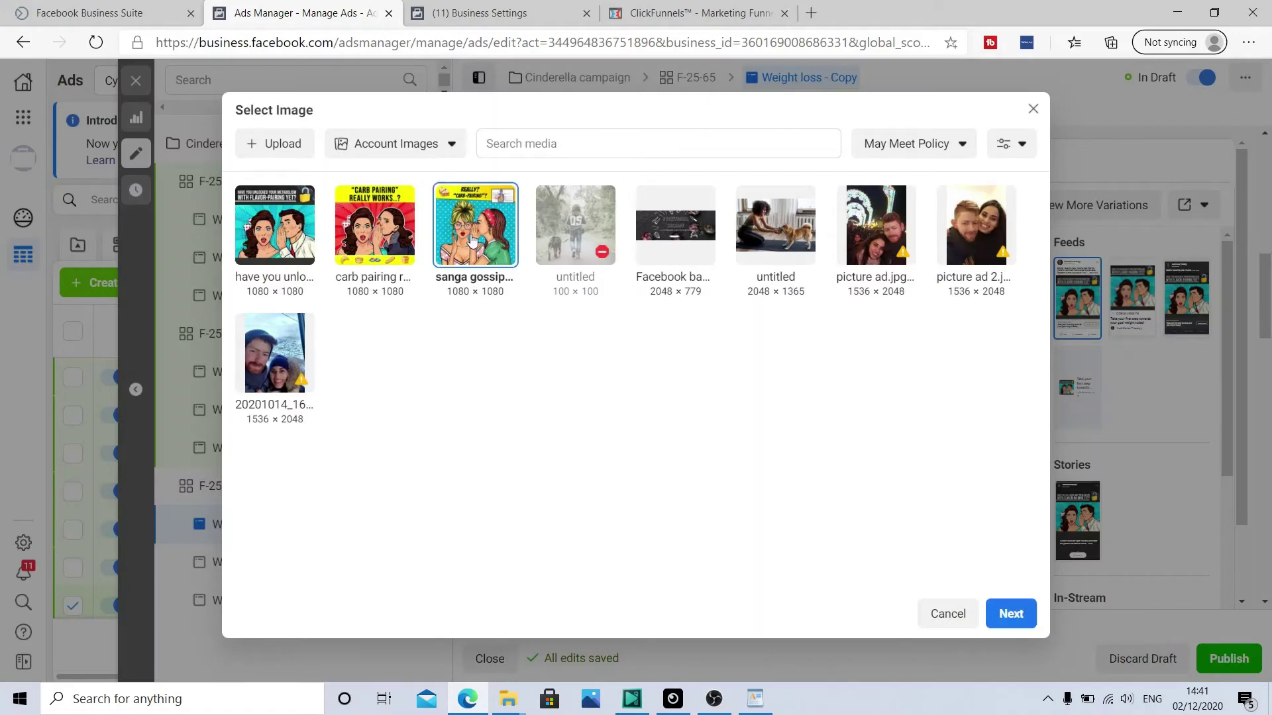
pyautogui.click(1001, 617)
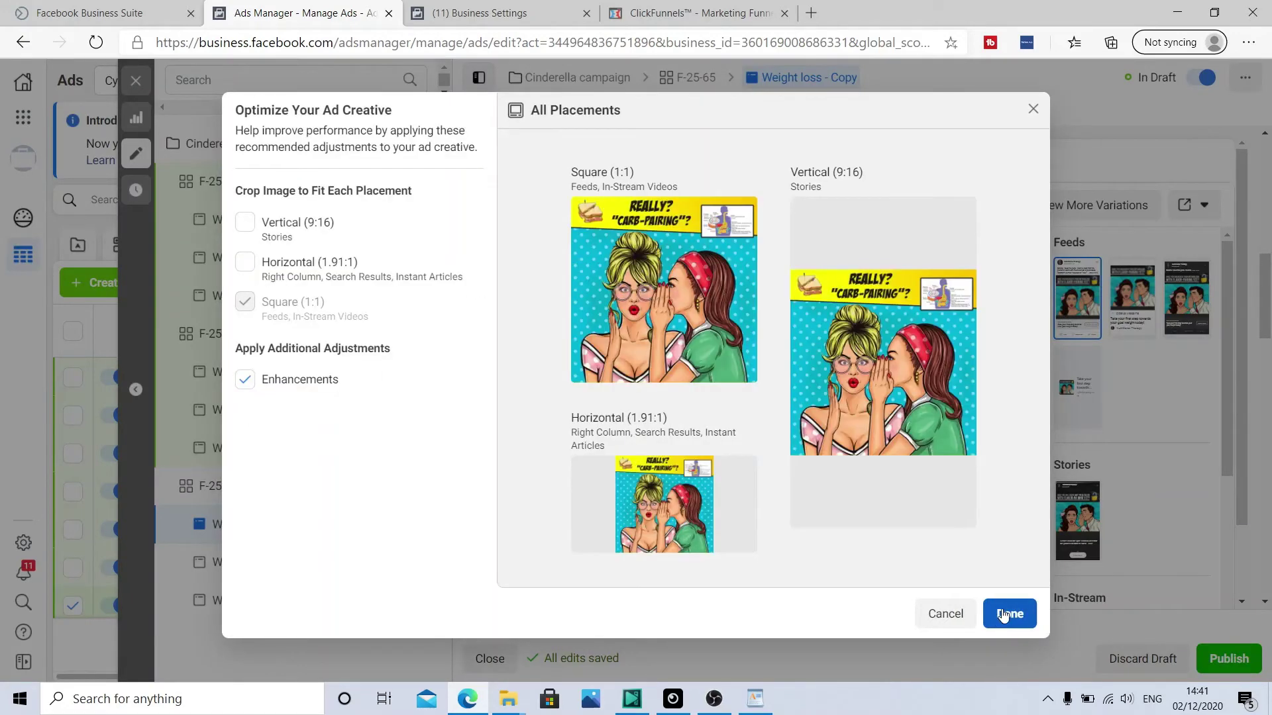
pyautogui.click(1006, 614)
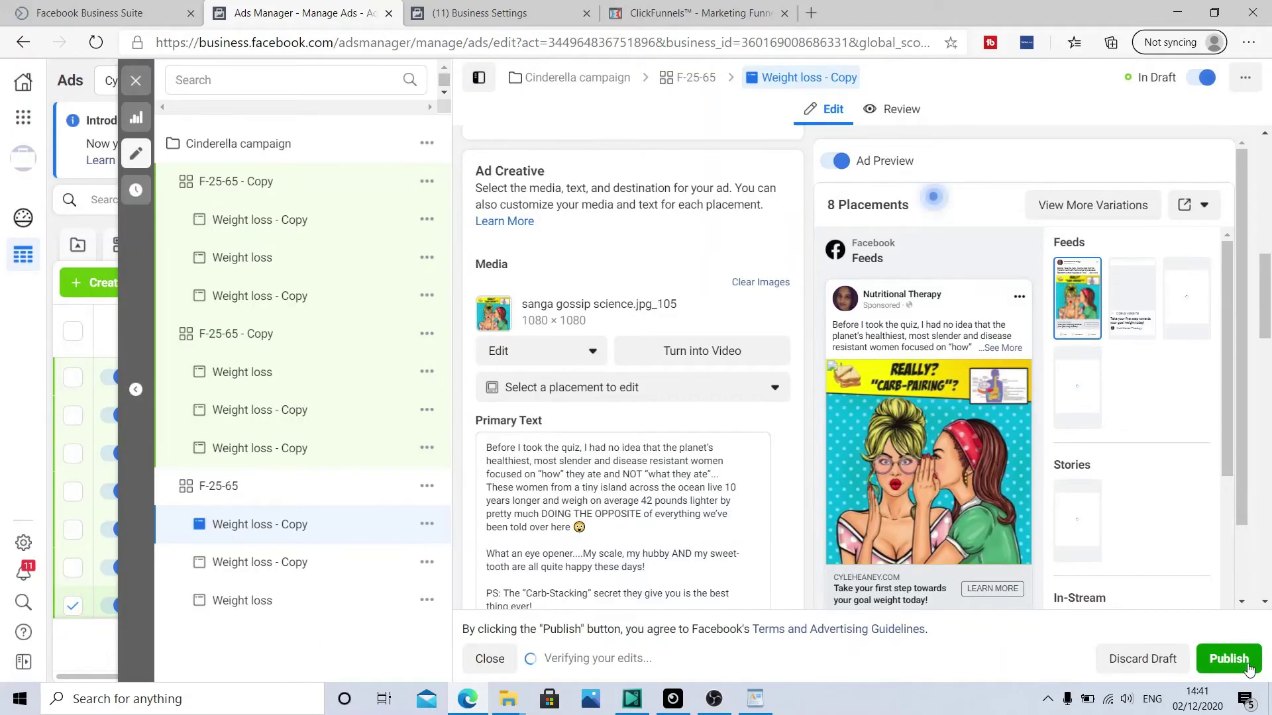
pyautogui.click(1248, 665)
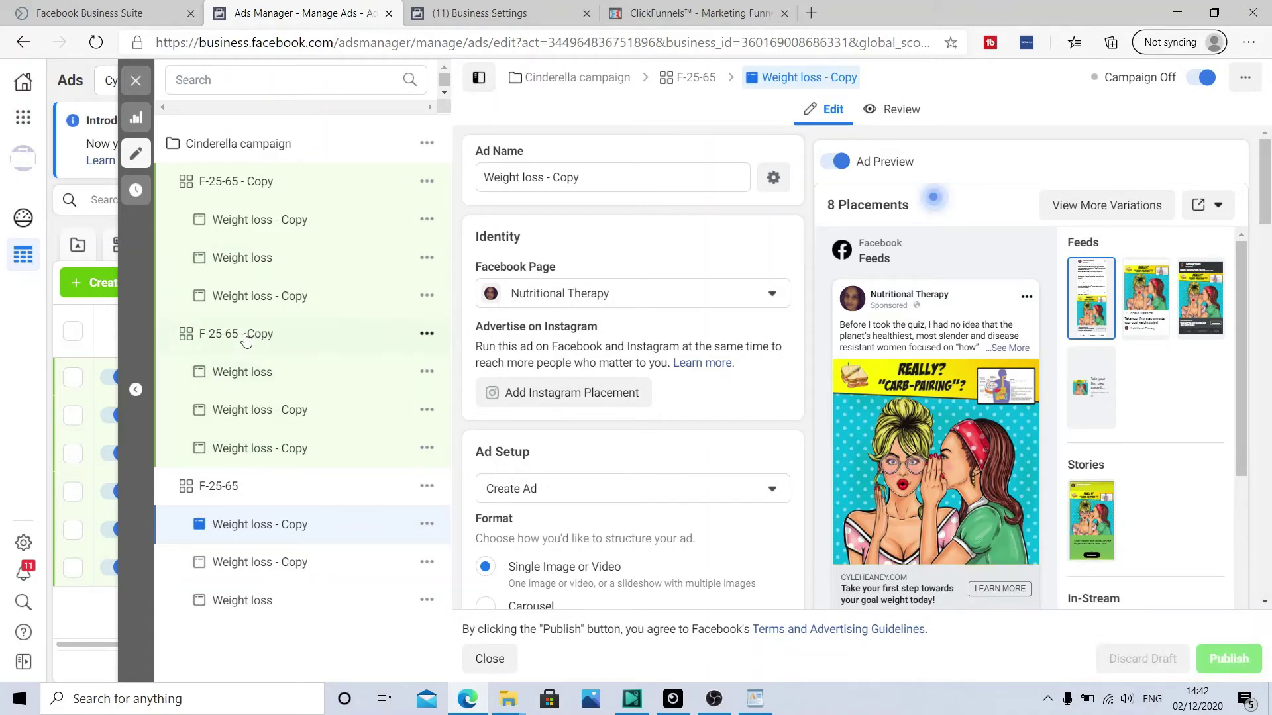
# Rename the original F-25-65 ad set as "F-25-65 weightloss".
pyautogui.click(283, 341)
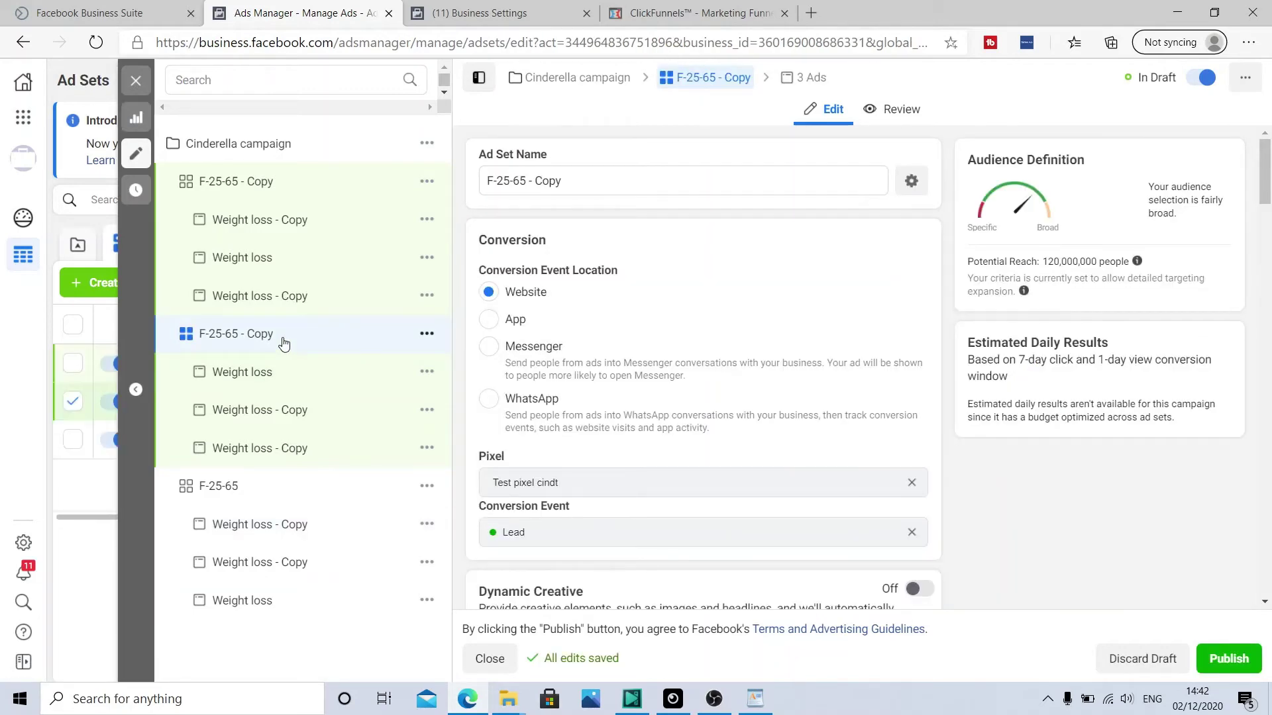
pyautogui.click(272, 497)
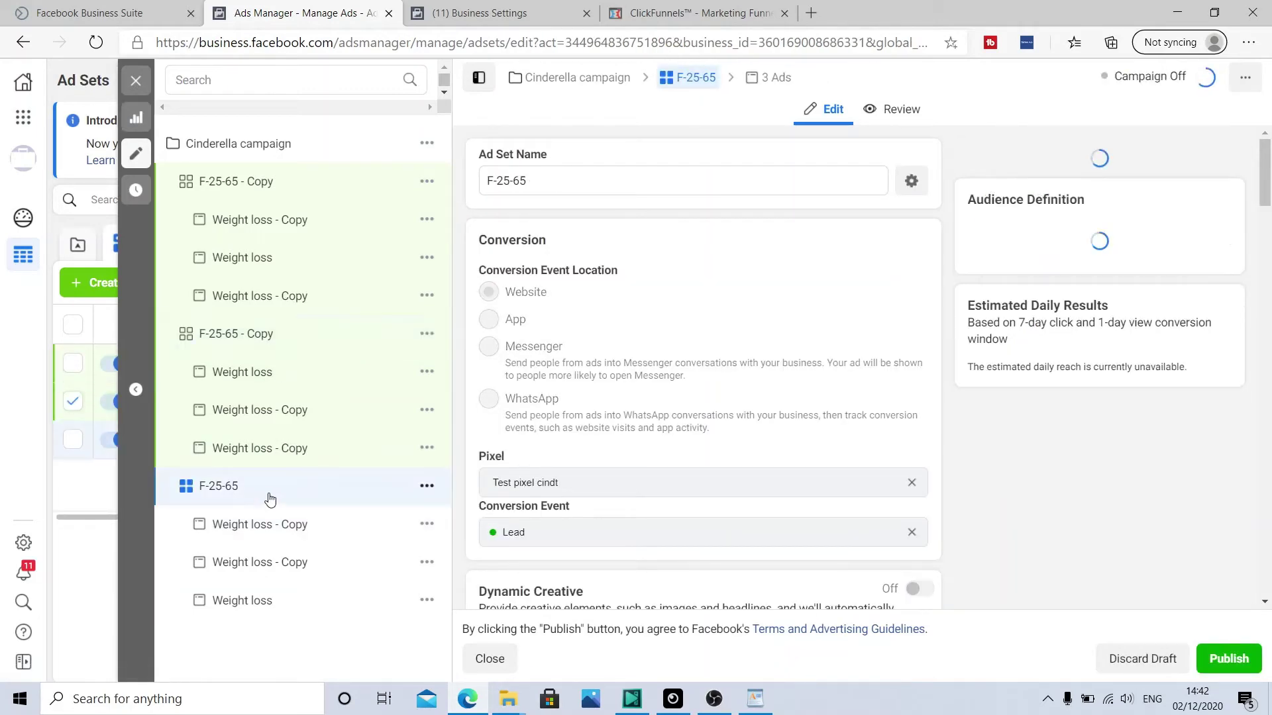
pyautogui.click(566, 181)
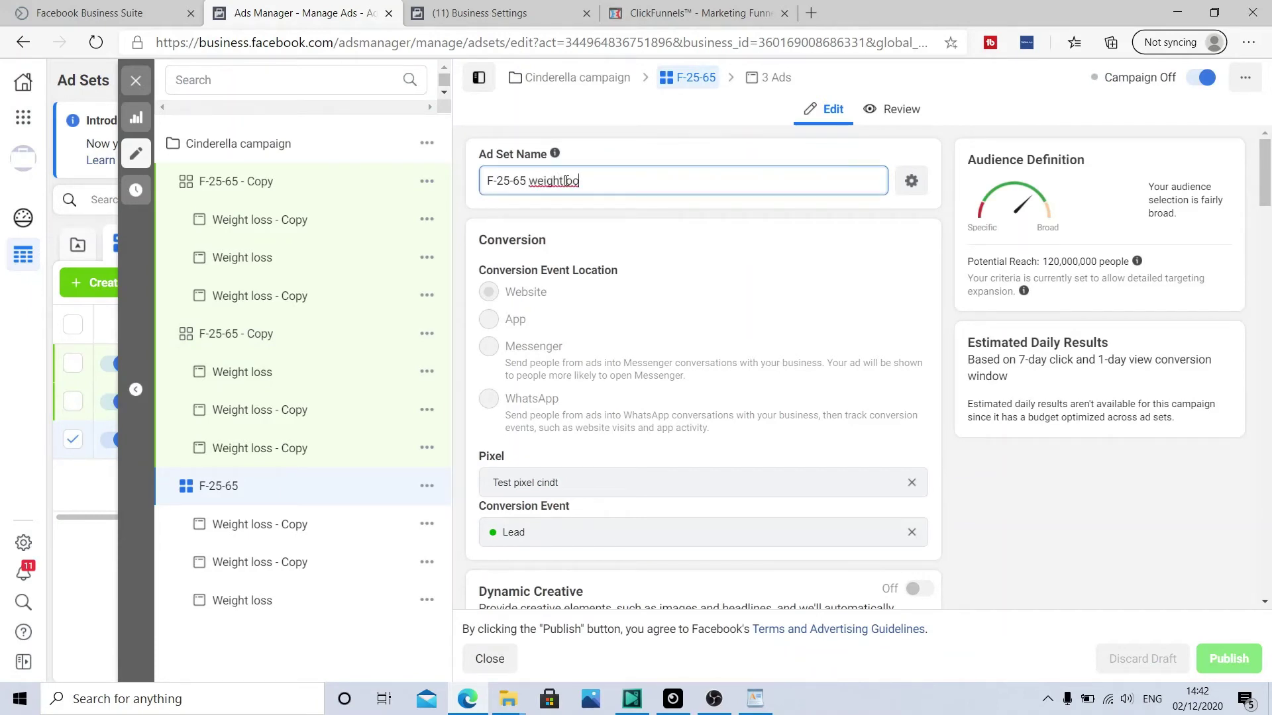
pyautogui.write('weightloss')
pyautogui.click(1035, 518)
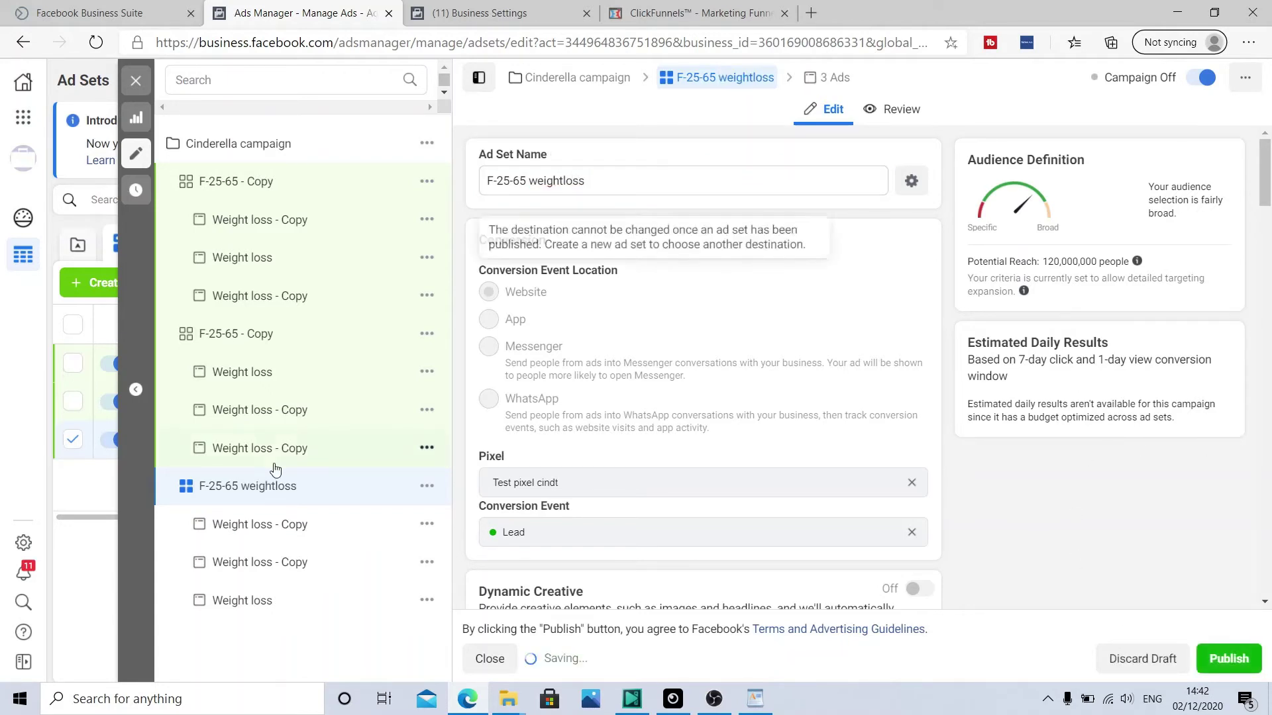
# Remove the Weight Loss (Fitness & wellness) interest from the detailed targeting of the F-25-65 - Copy ad set directly above F-25-65 weightloss.
pyautogui.click(269, 339)
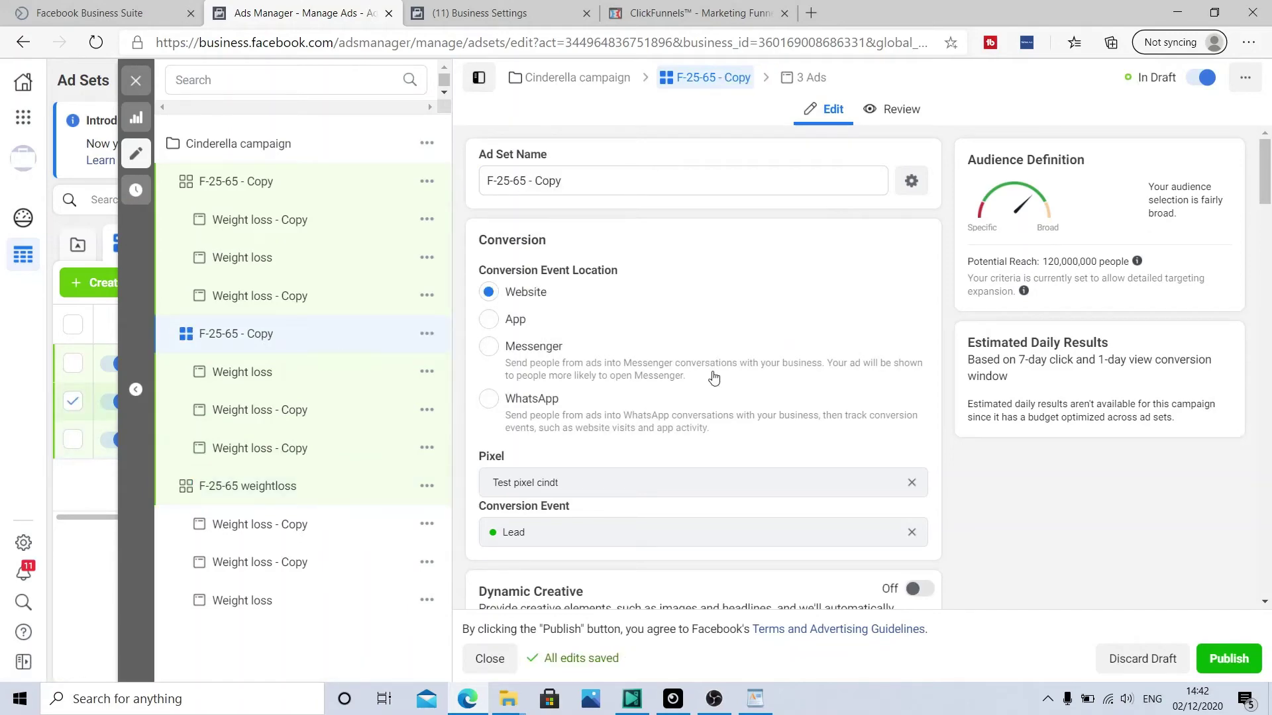
pyautogui.scroll(-3, 739, 397)
pyautogui.scroll(-10, 739, 397)
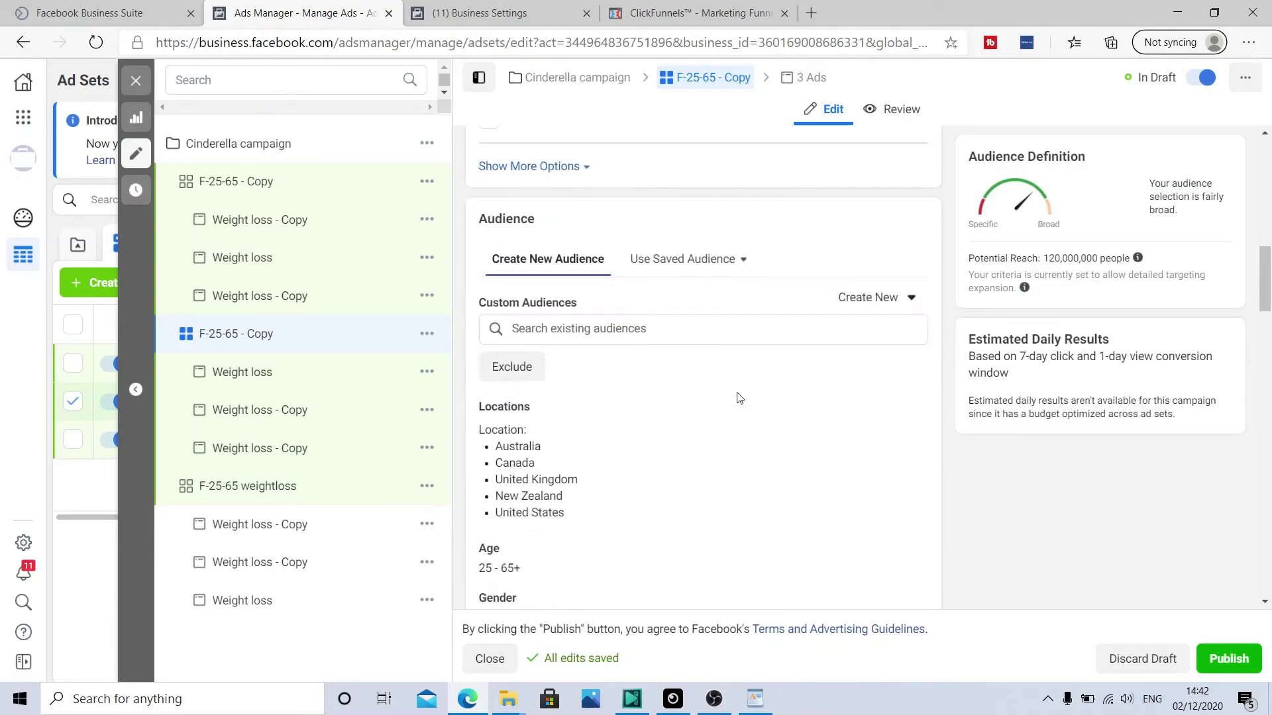
pyautogui.scroll(-5, 773, 298)
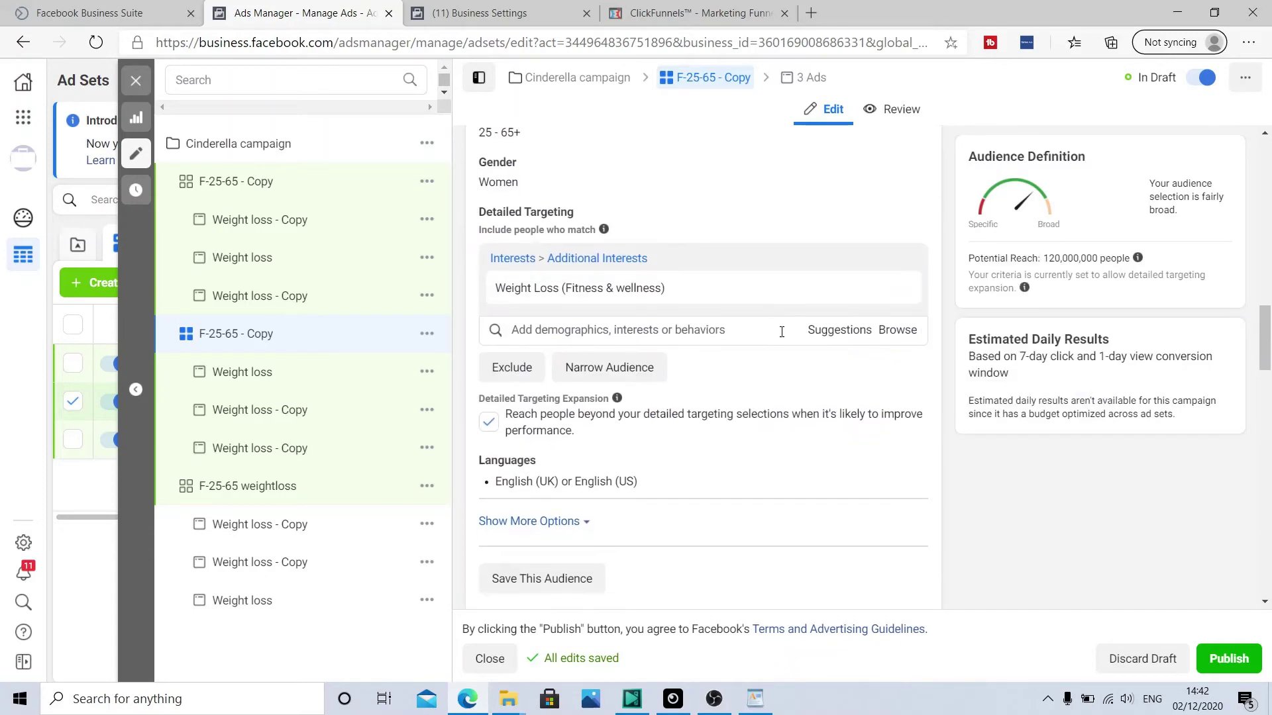
pyautogui.click(898, 288)
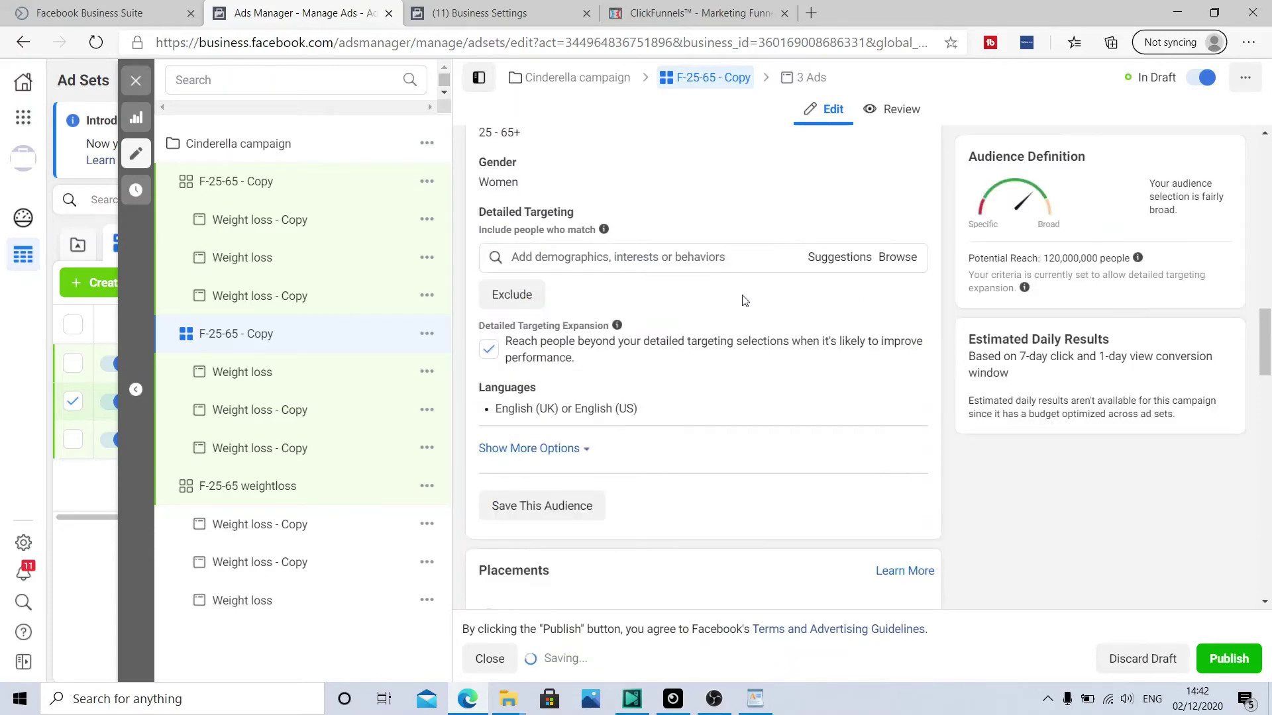
# Search the detailed targeting for "dieting" and add the Healthy diet interest to this ad set copy.
pyautogui.click(667, 257)
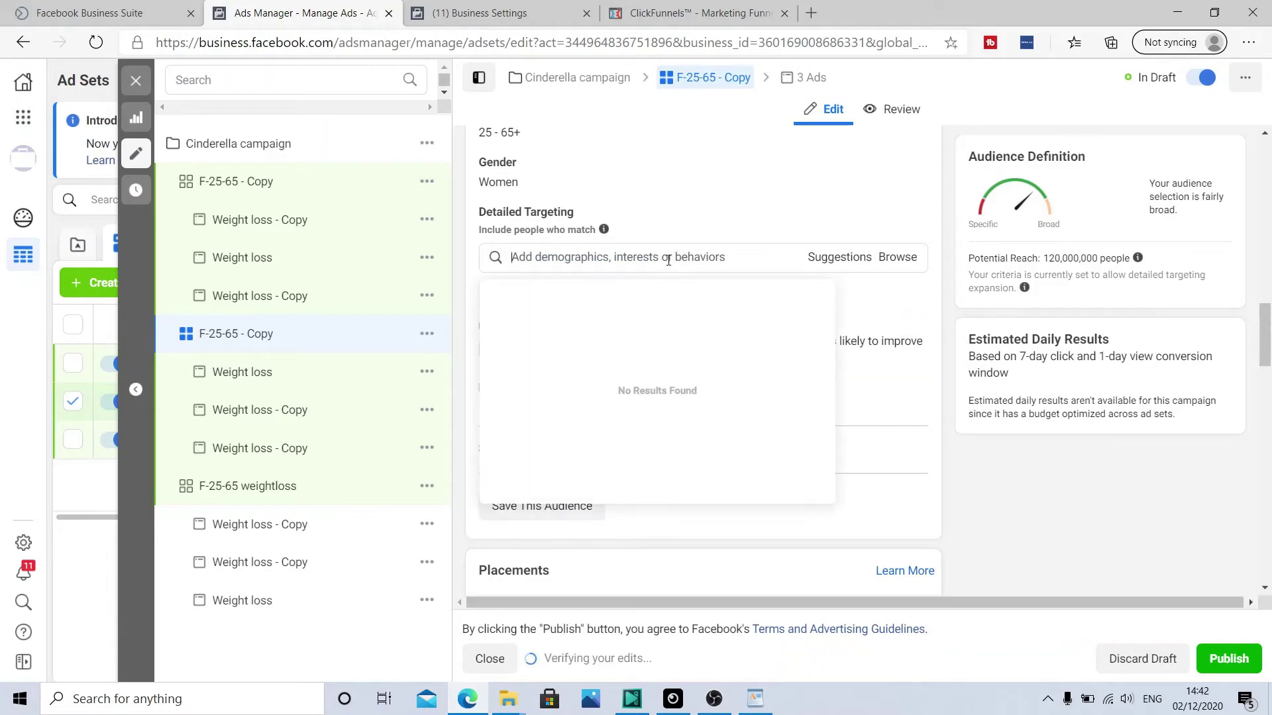
pyautogui.write('d')
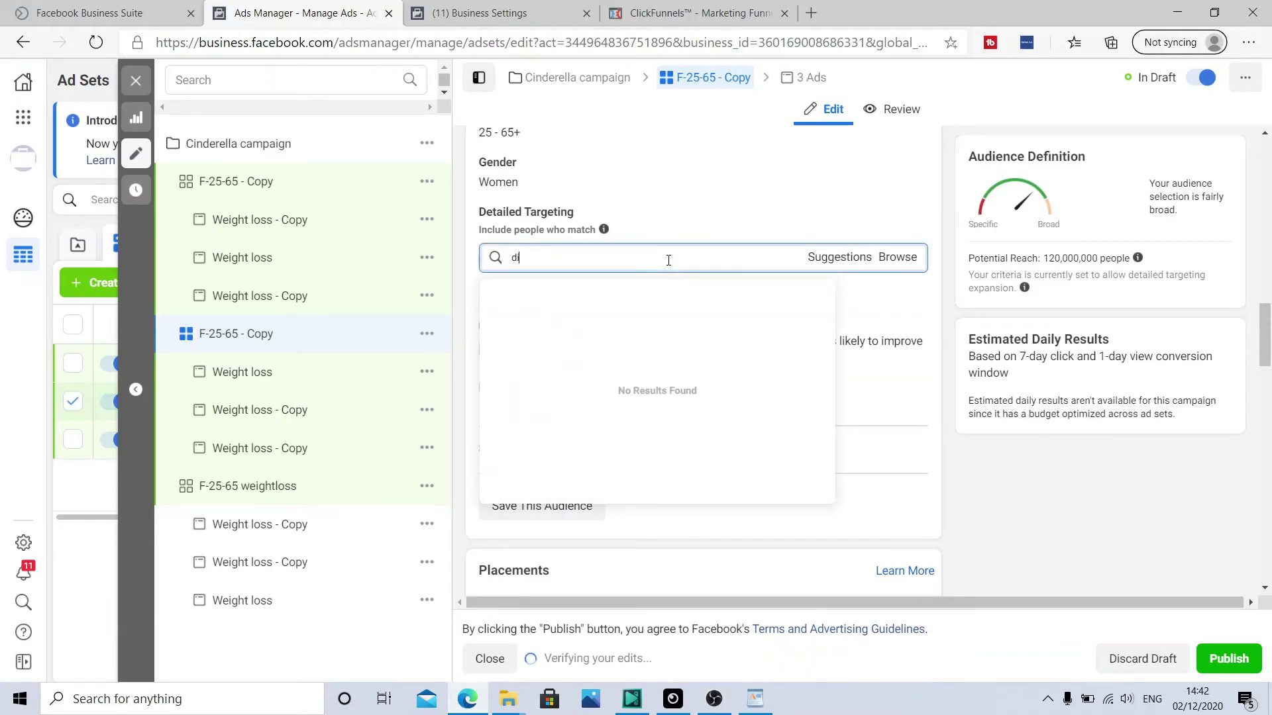
pyautogui.write('iet')
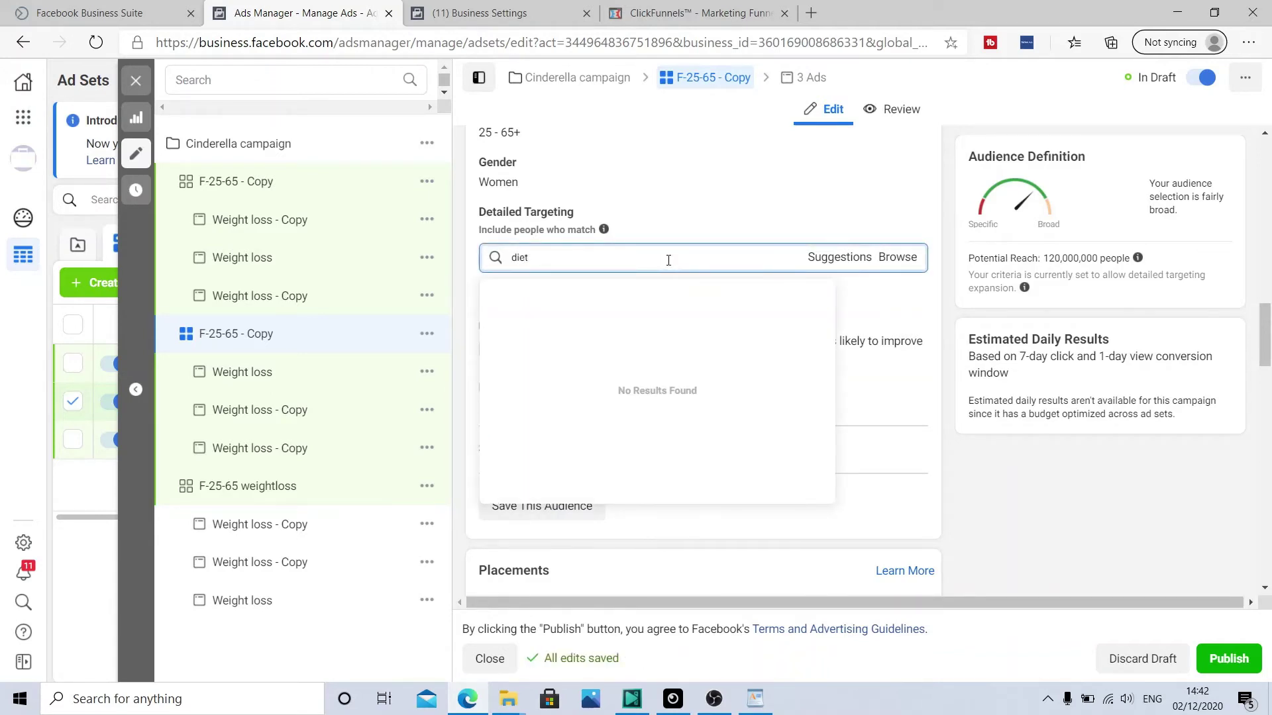
pyautogui.write('ing')
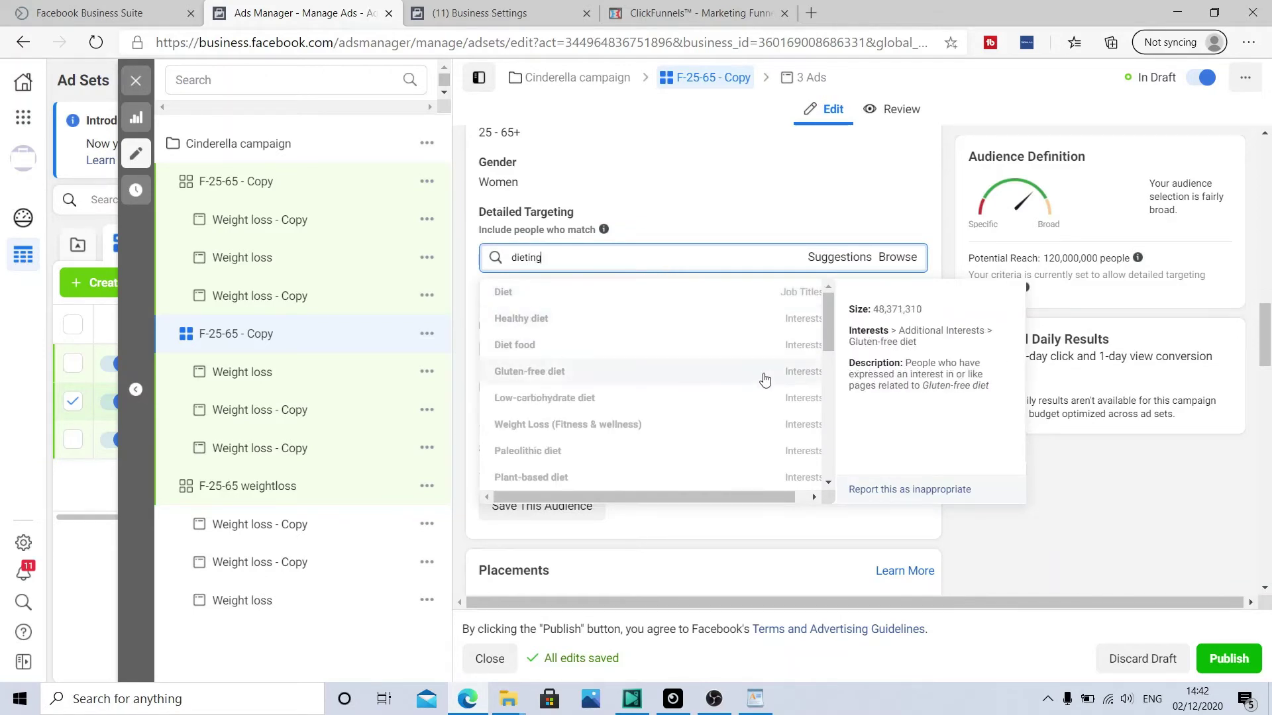
pyautogui.click(600, 322)
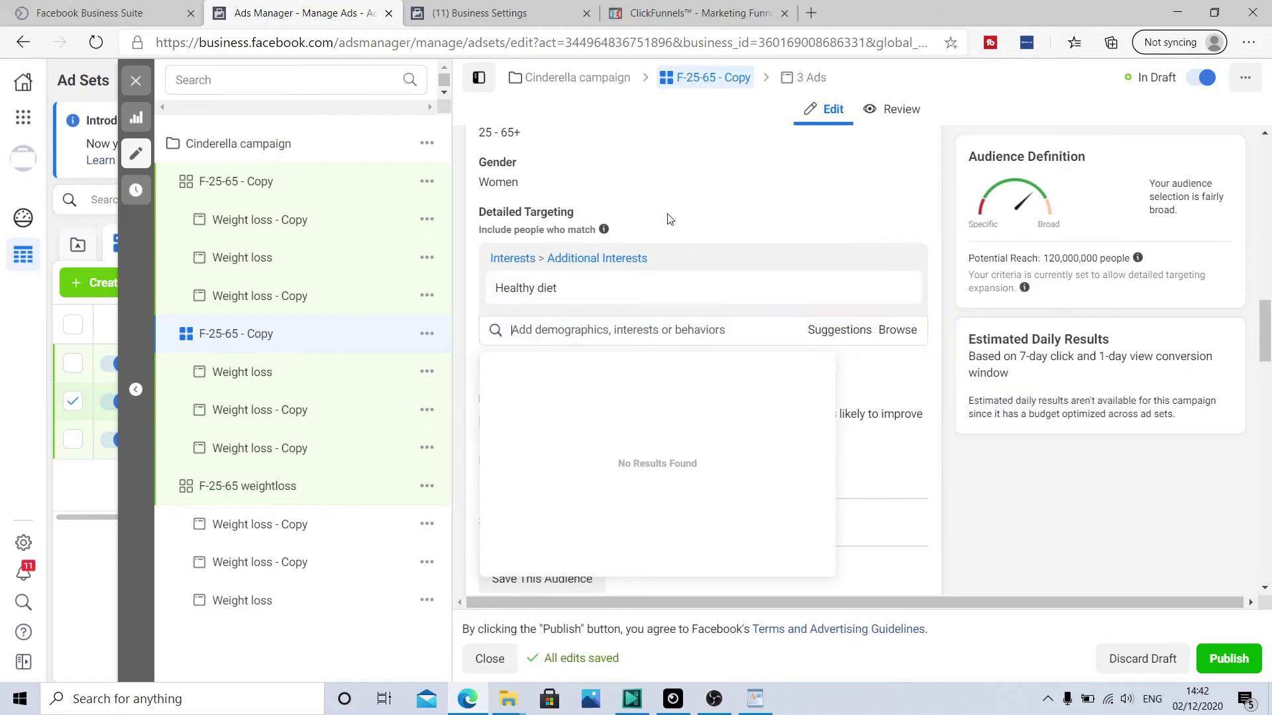
# Rename the ad set copy targeting the Healthy diet interest as "F-25-65 - Healthy diet".
pyautogui.scroll(-15, 738, 261)
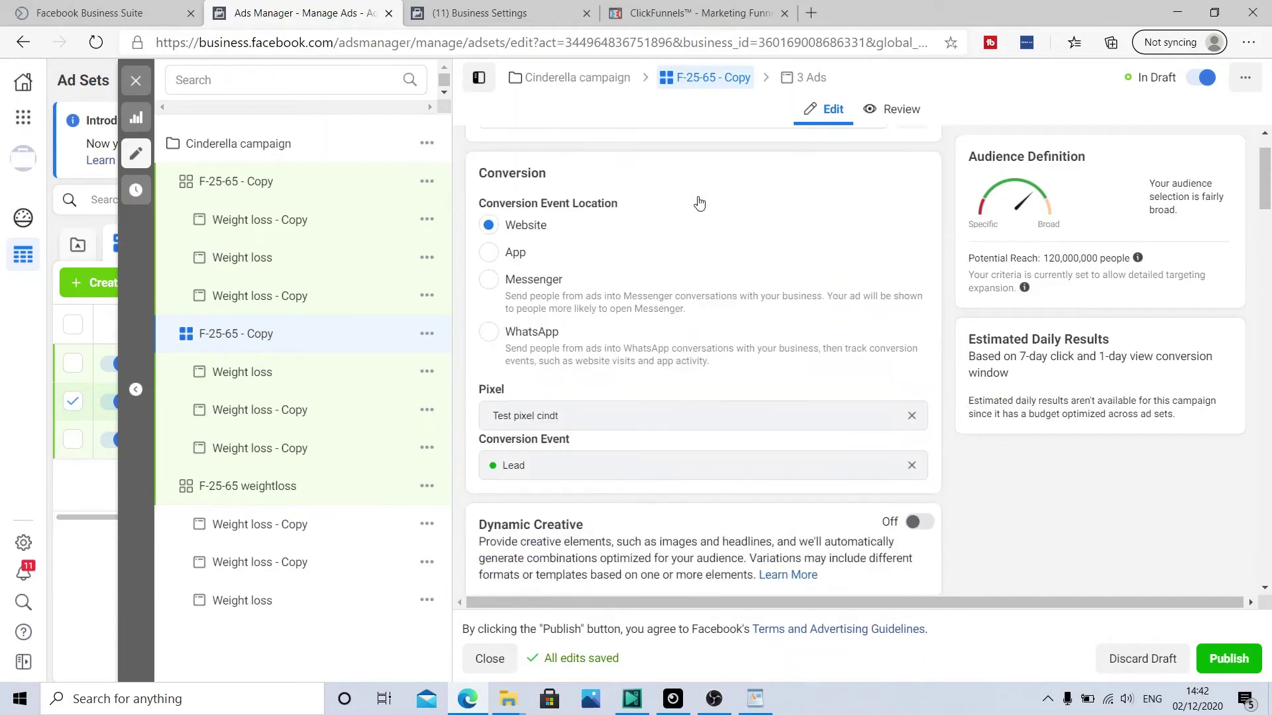
pyautogui.scroll(1, 700, 203)
pyautogui.click(568, 181)
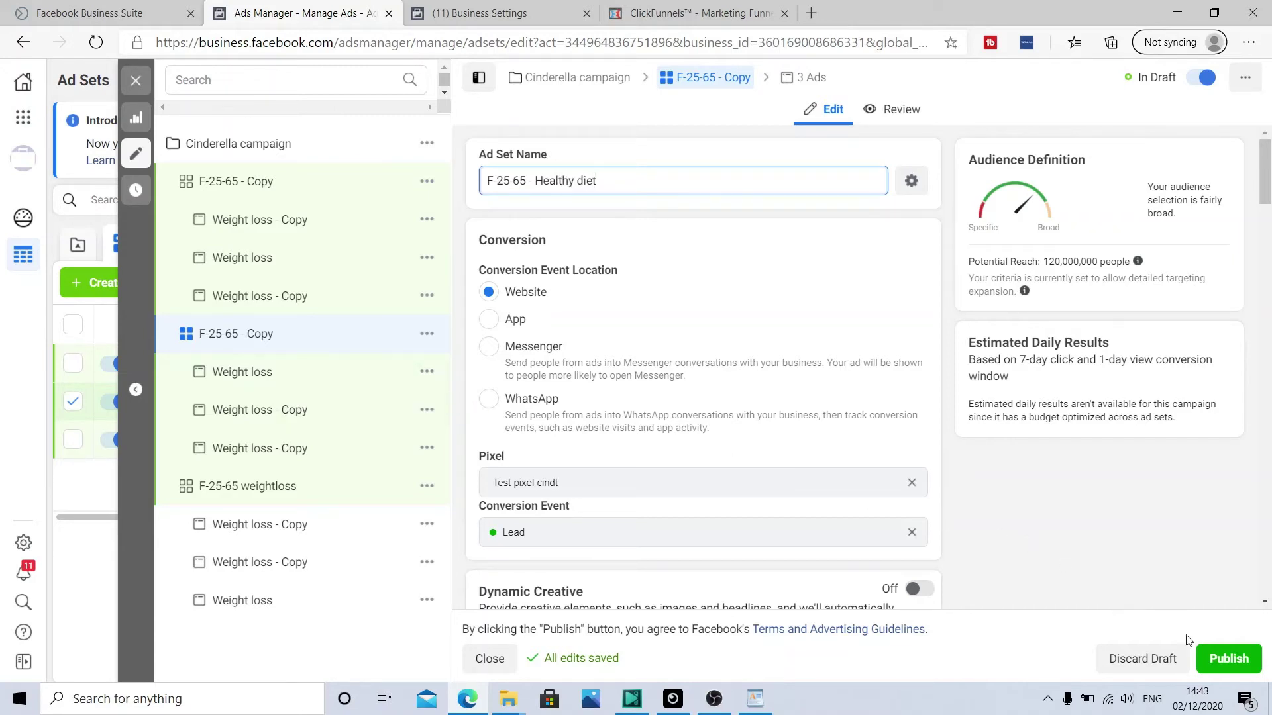
pyautogui.click(265, 381)
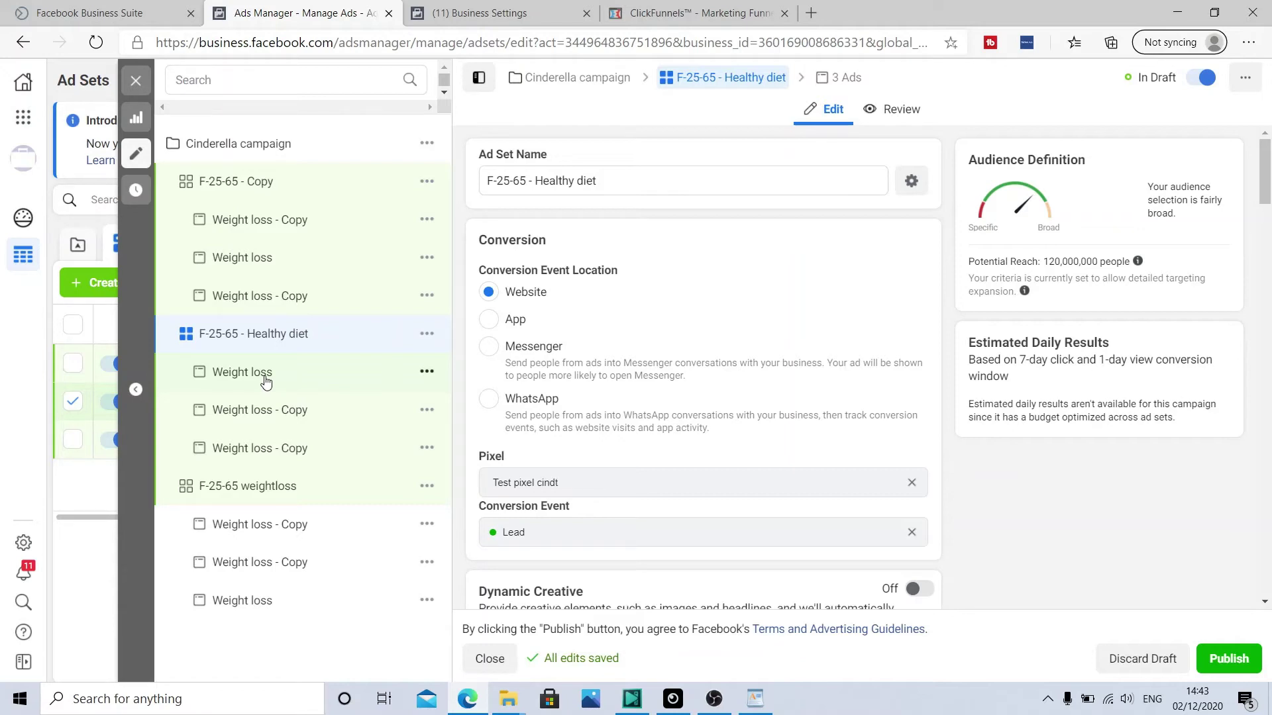
# Rename the Weight loss ad in the F-25-65 - Healthy diet ad set as "Healthy diet".
pyautogui.click(266, 381)
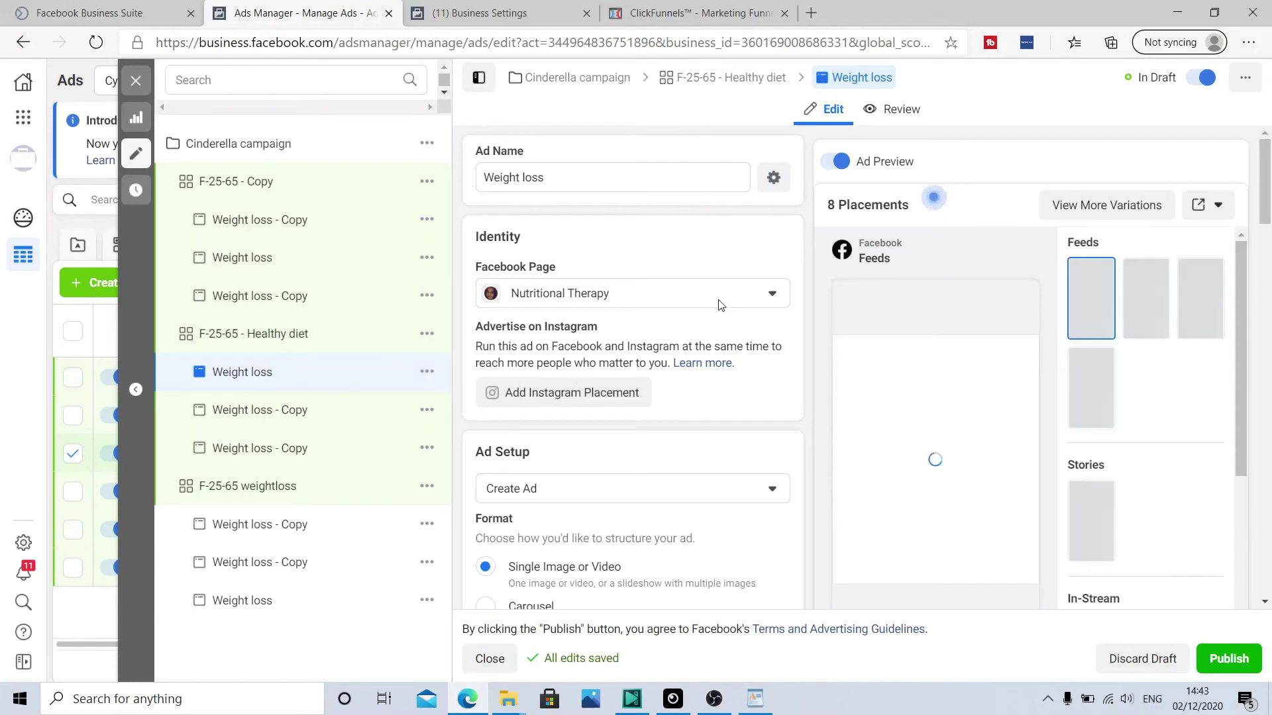
pyautogui.click(585, 183)
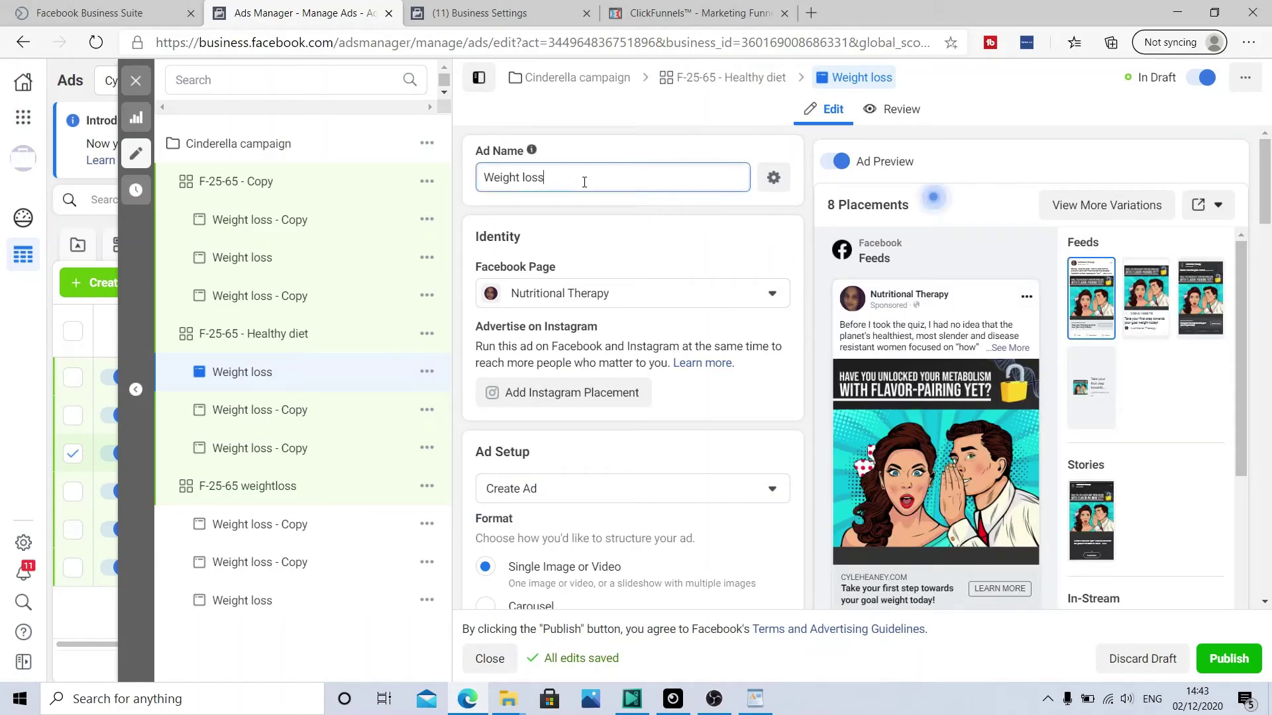
pyautogui.press('BackSpace')
pyautogui.press('BackSpace')
pyautogui.press('BackSpace')
pyautogui.press('BackSpace')
pyautogui.press('BackSpace')
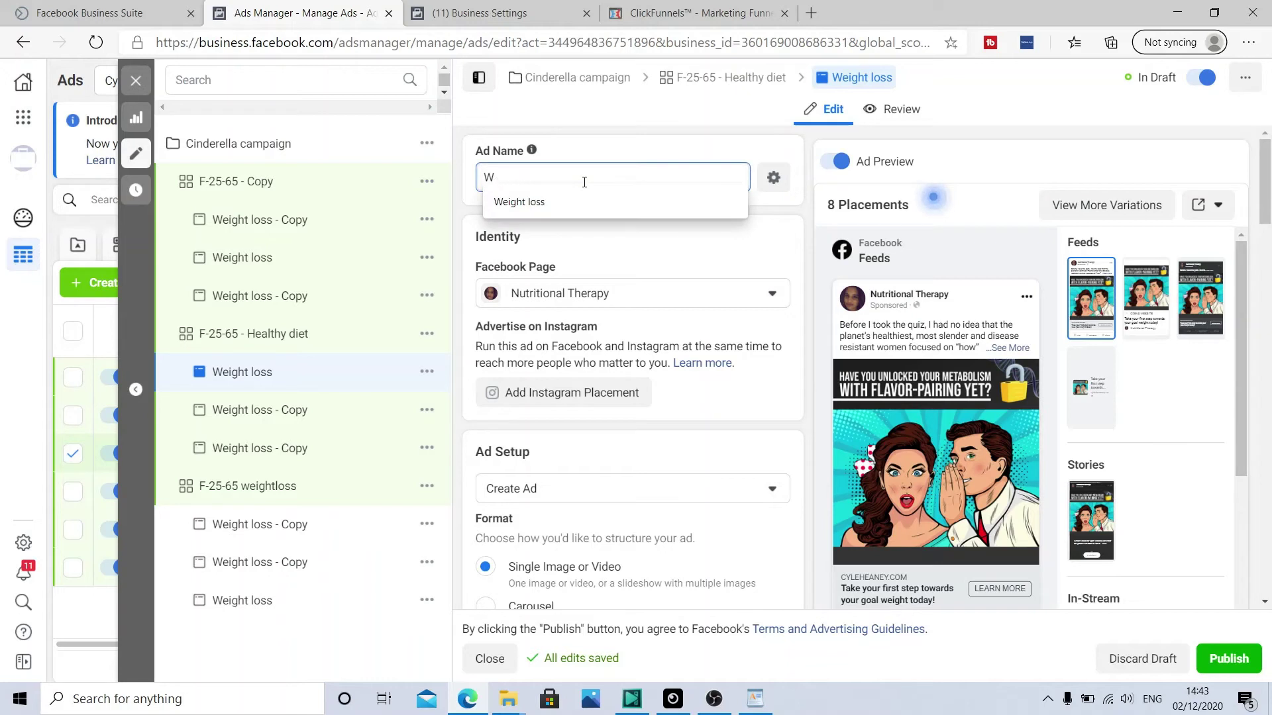
pyautogui.press('BackSpace')
pyautogui.write('Healthy diet')
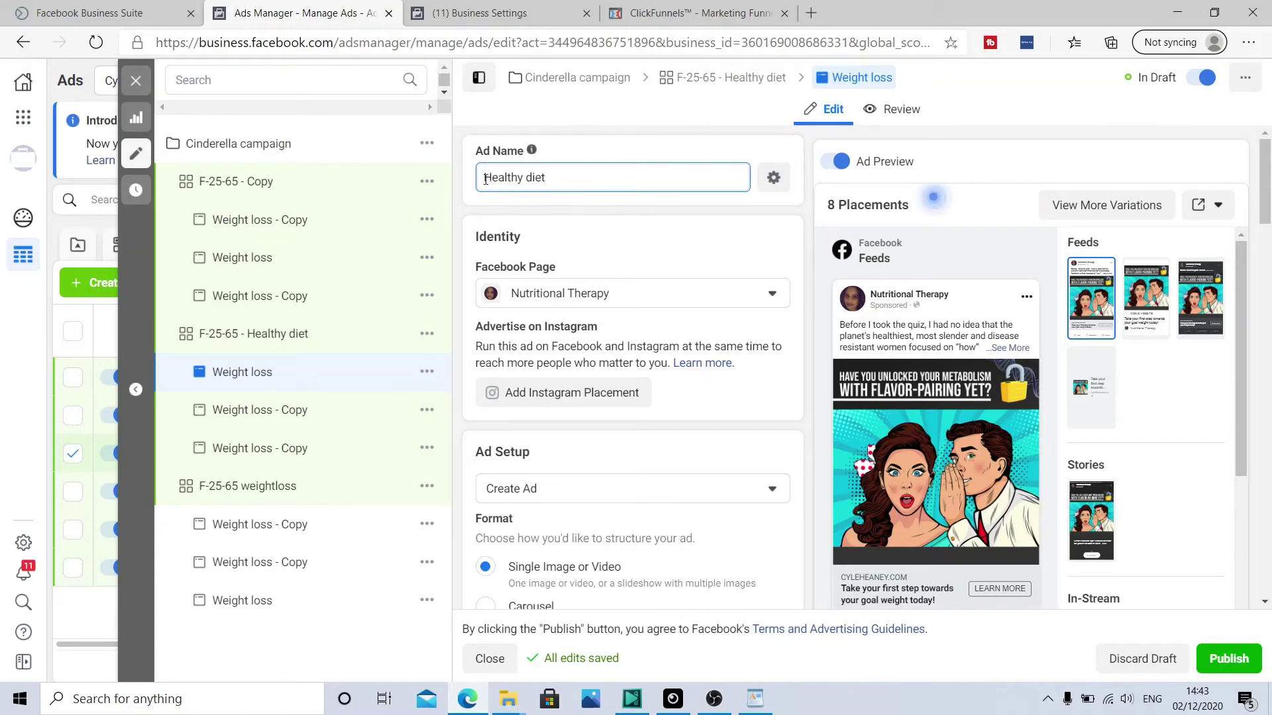
# Copy the ad name "Healthy diet" to the clipboard and check this ad's format and media settings.
pyautogui.moveTo(484, 178); pyautogui.dragTo(555, 178)
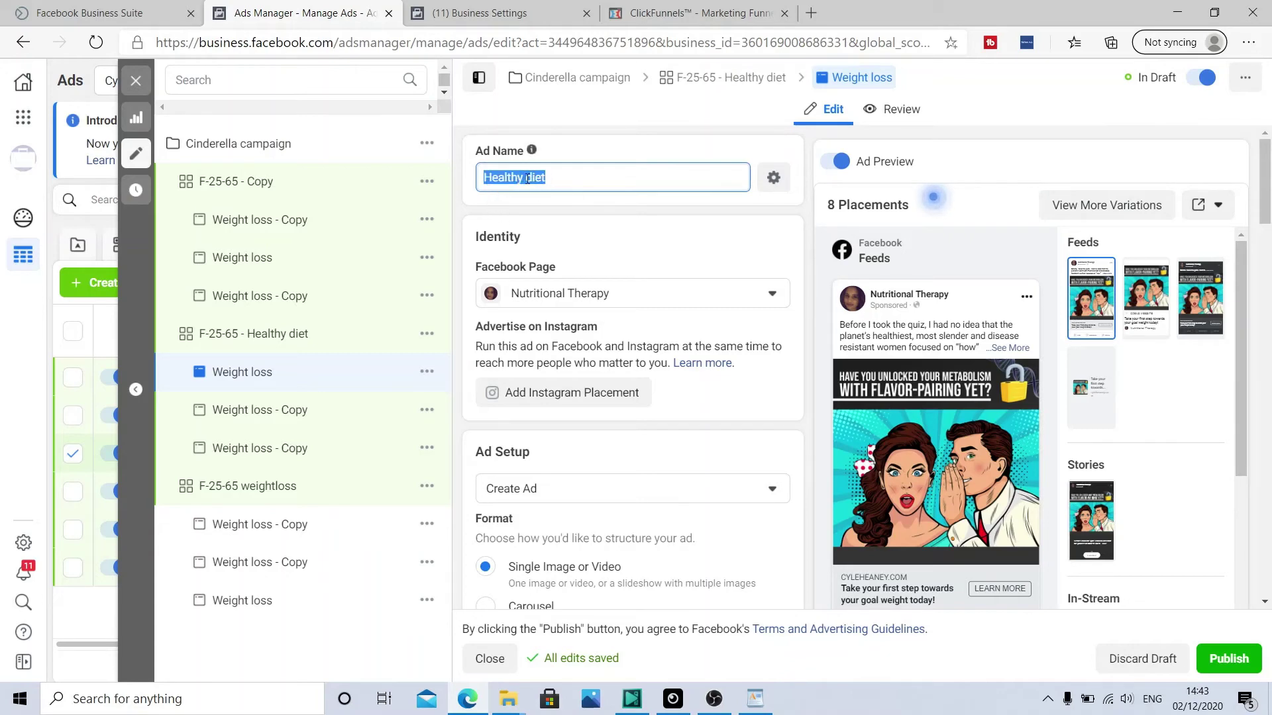
pyautogui.rightClick(527, 177)
pyautogui.click(563, 253)
pyautogui.scroll(-5, 571, 344)
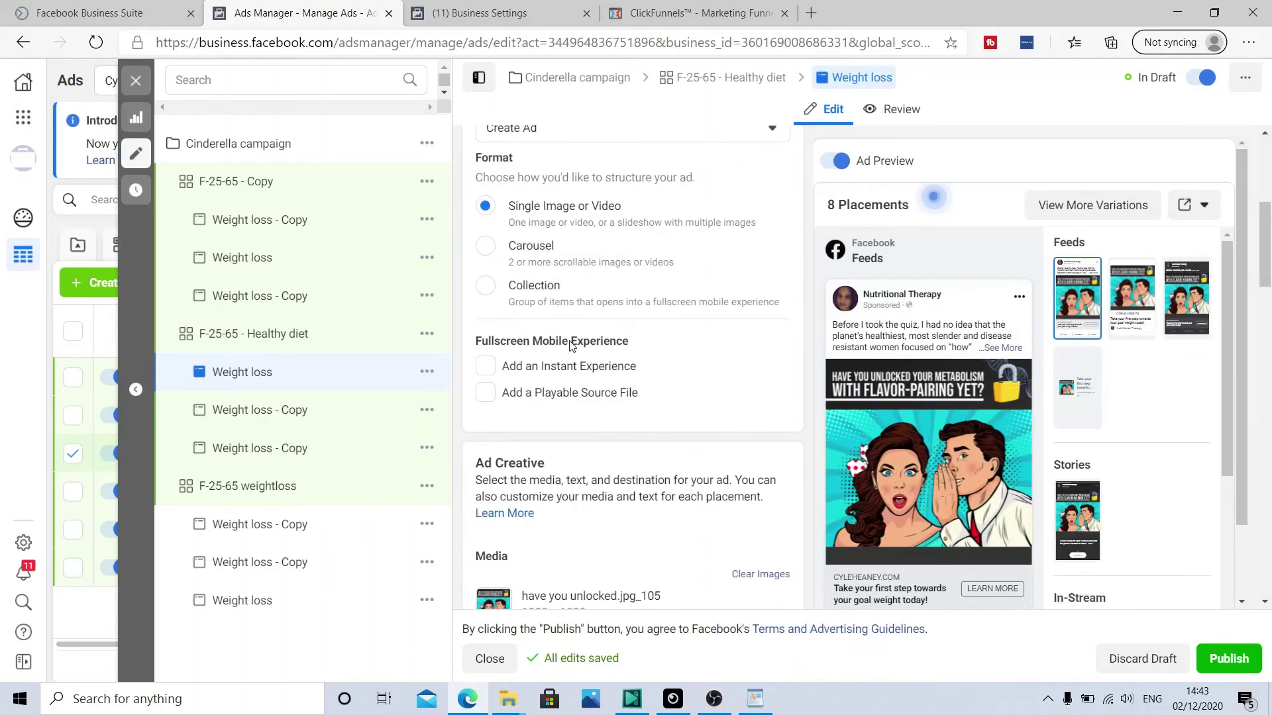
pyautogui.scroll(-3, 571, 344)
pyautogui.scroll(8, 584, 364)
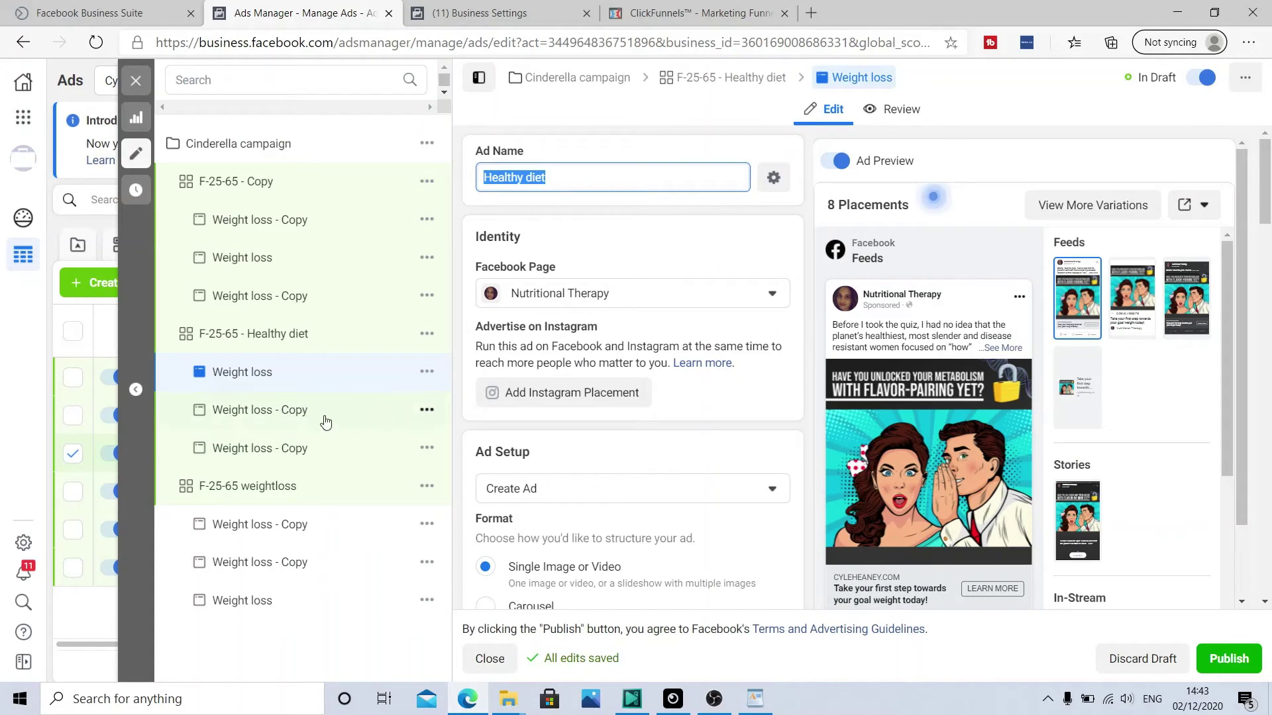
pyautogui.press('Return')
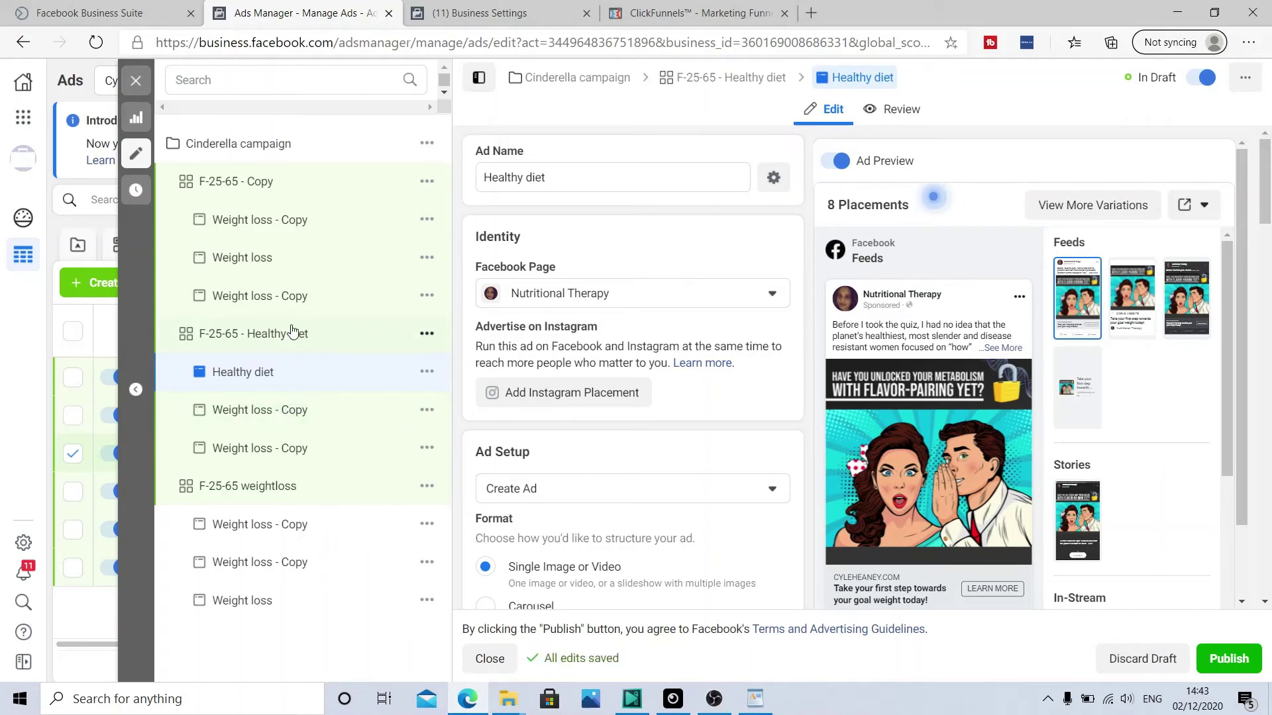
# Replace the name of the first Weight loss - Copy ad in F-25-65 - Healthy diet with the copied "Healthy diet".
pyautogui.click(279, 409)
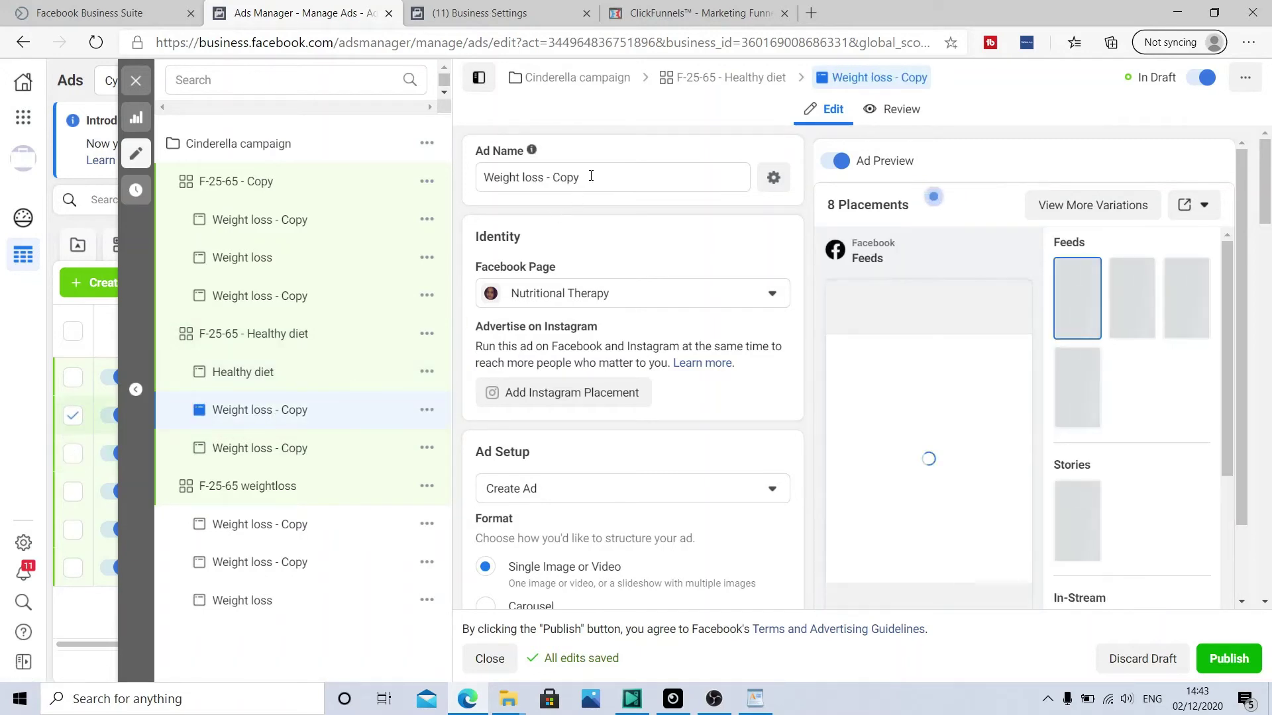
pyautogui.moveTo(591, 176); pyautogui.dragTo(420, 187)
pyautogui.press('BackSpace')
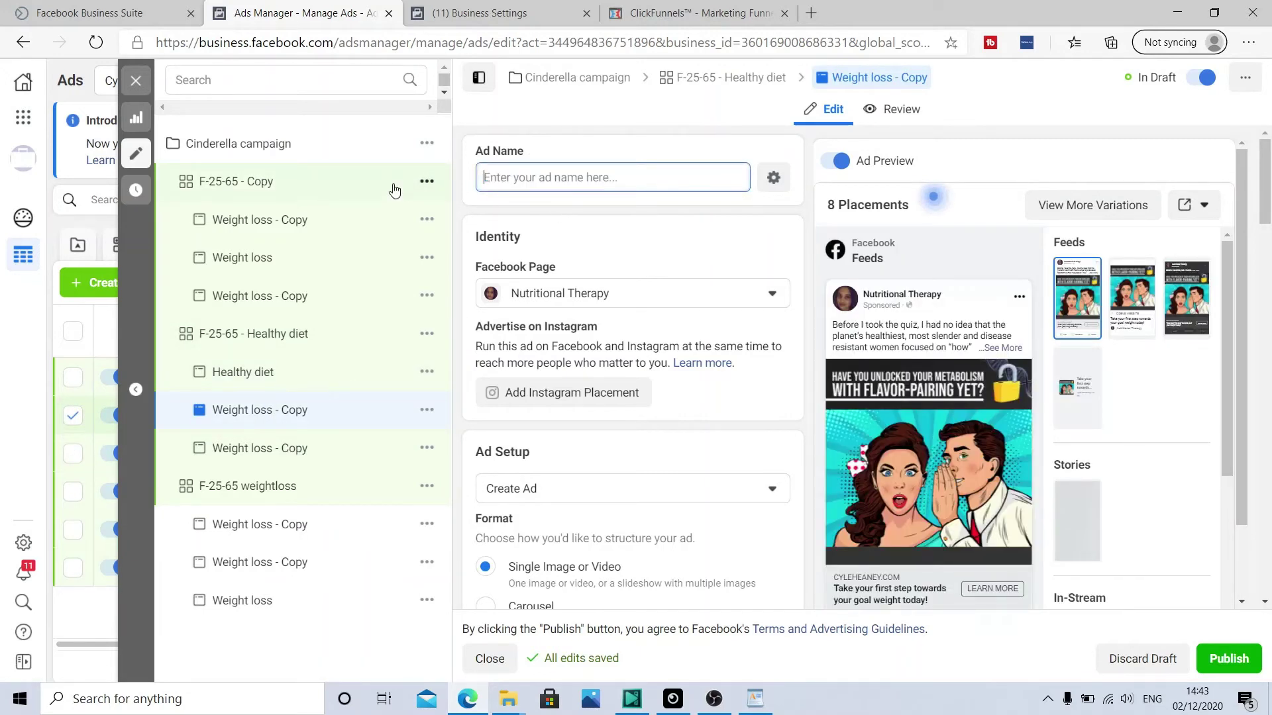
pyautogui.hotkey('ctrl', 'v')
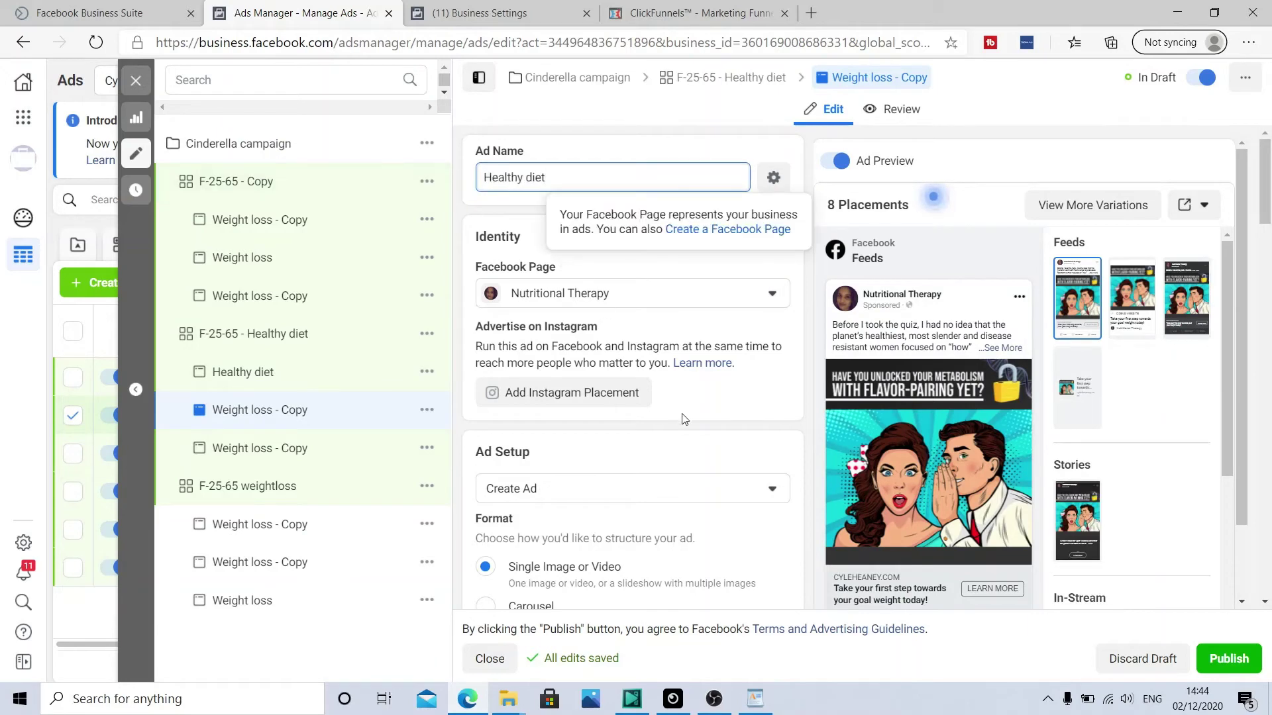
# Change this ad's image to "carb pairing really works - dna", keeping the default placement crops.
pyautogui.scroll(-4, 641, 445)
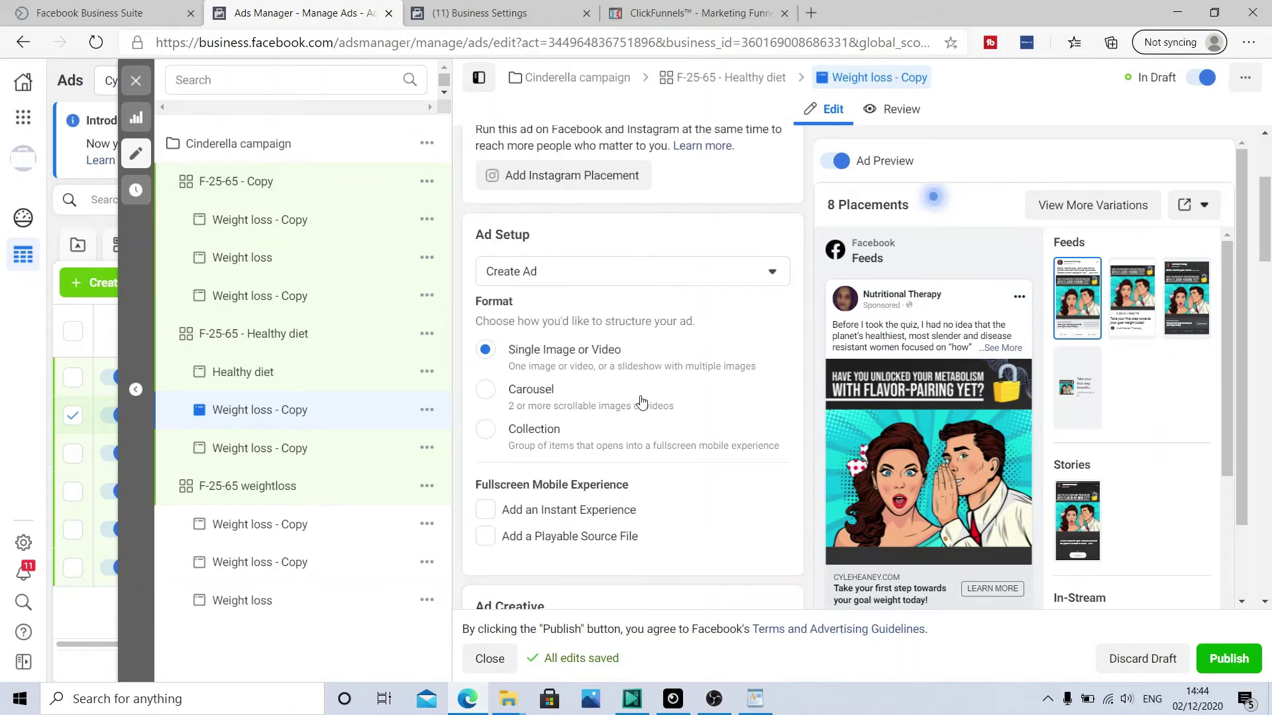
pyautogui.scroll(-5, 615, 346)
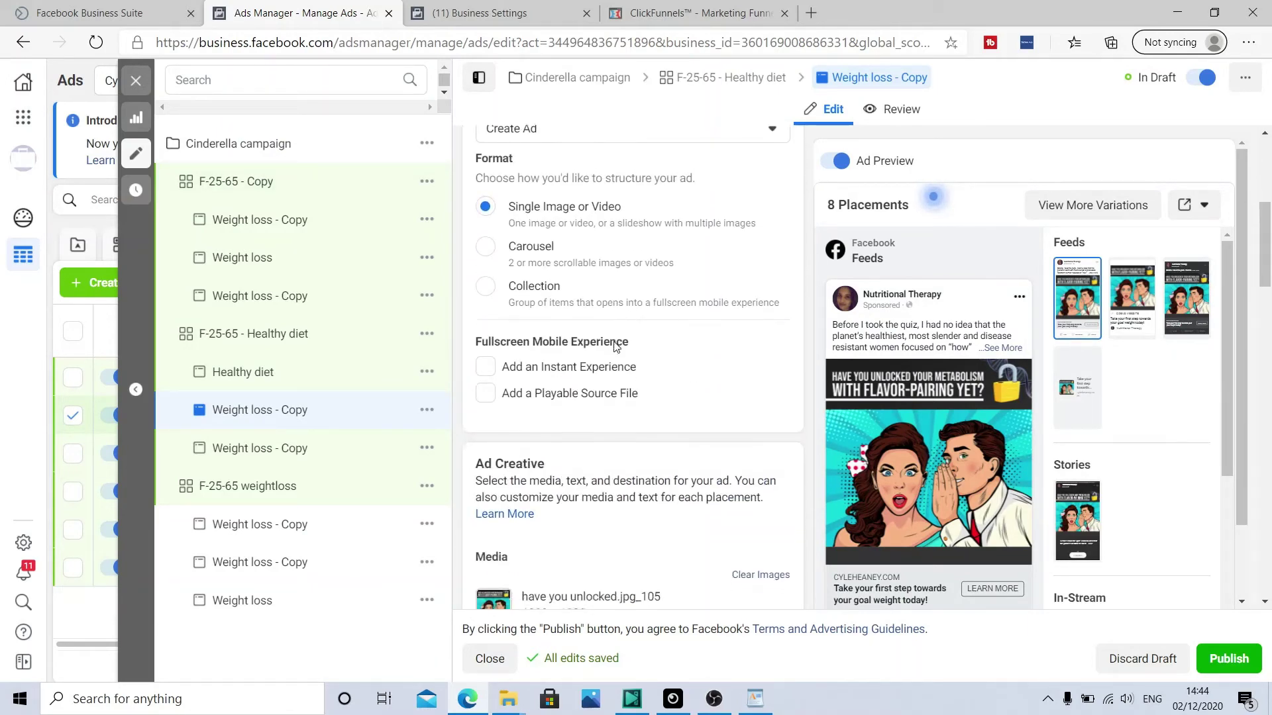
pyautogui.click(556, 424)
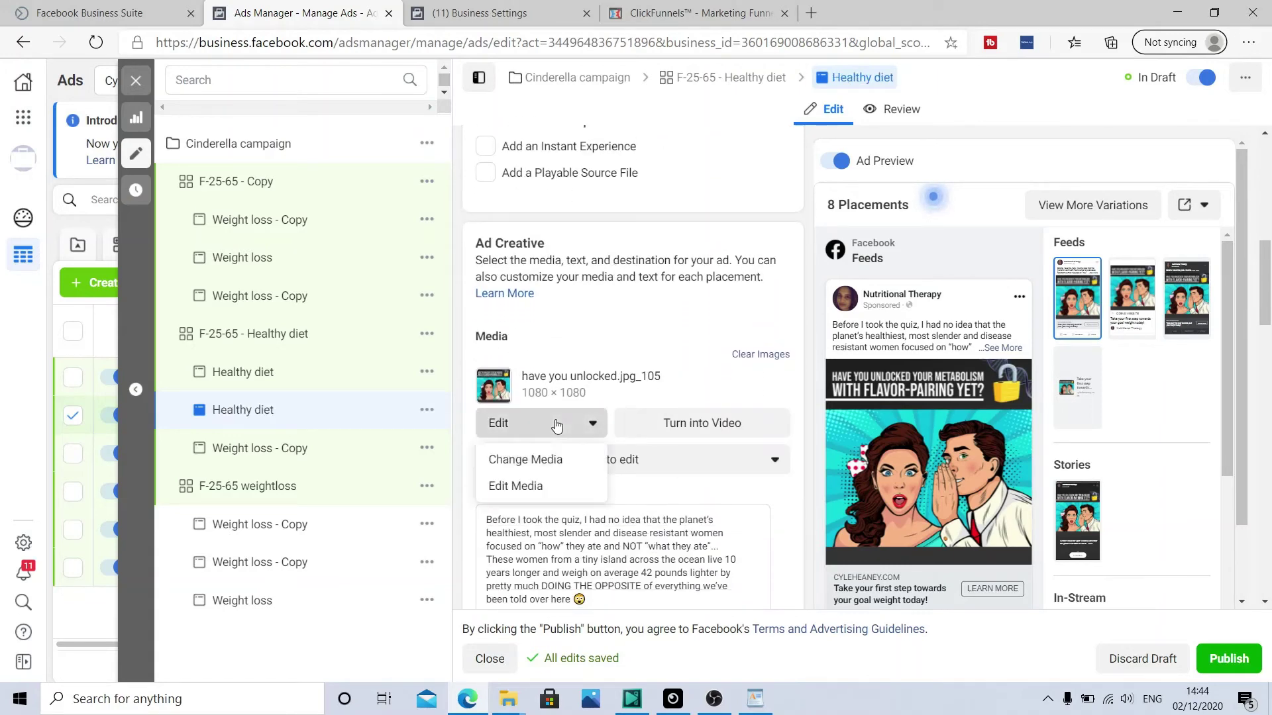
pyautogui.click(544, 461)
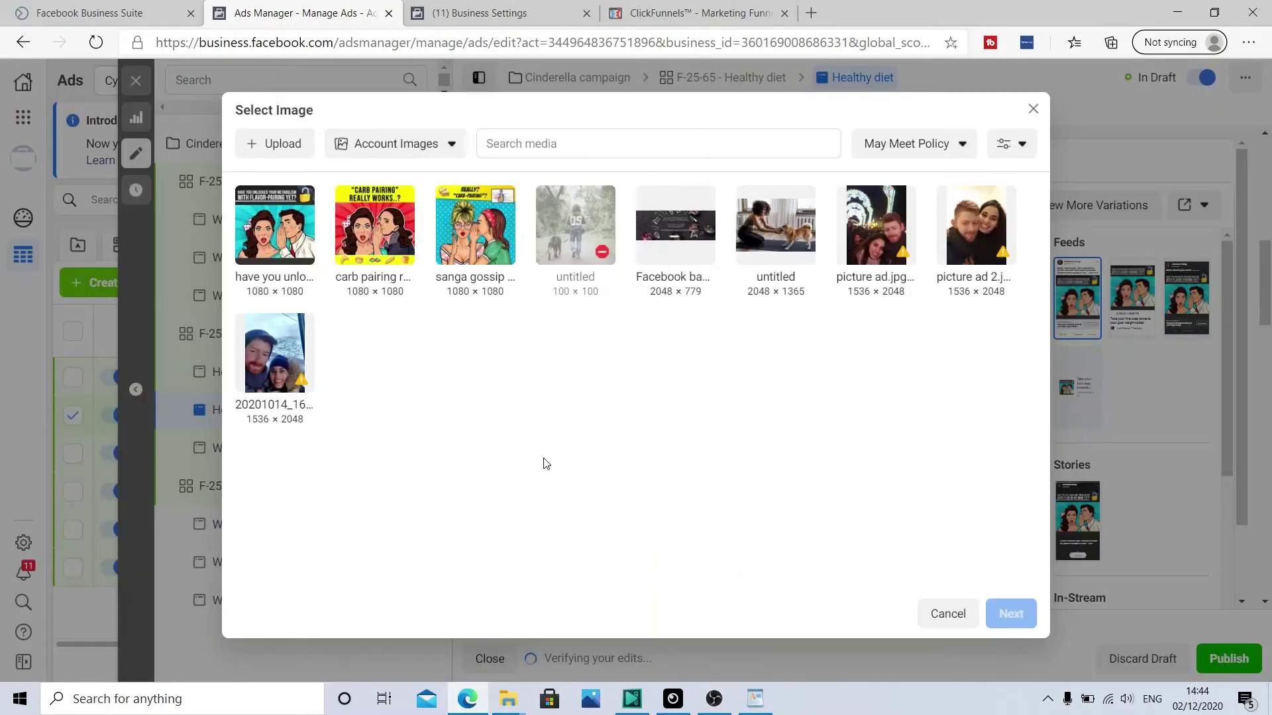
pyautogui.click(400, 275)
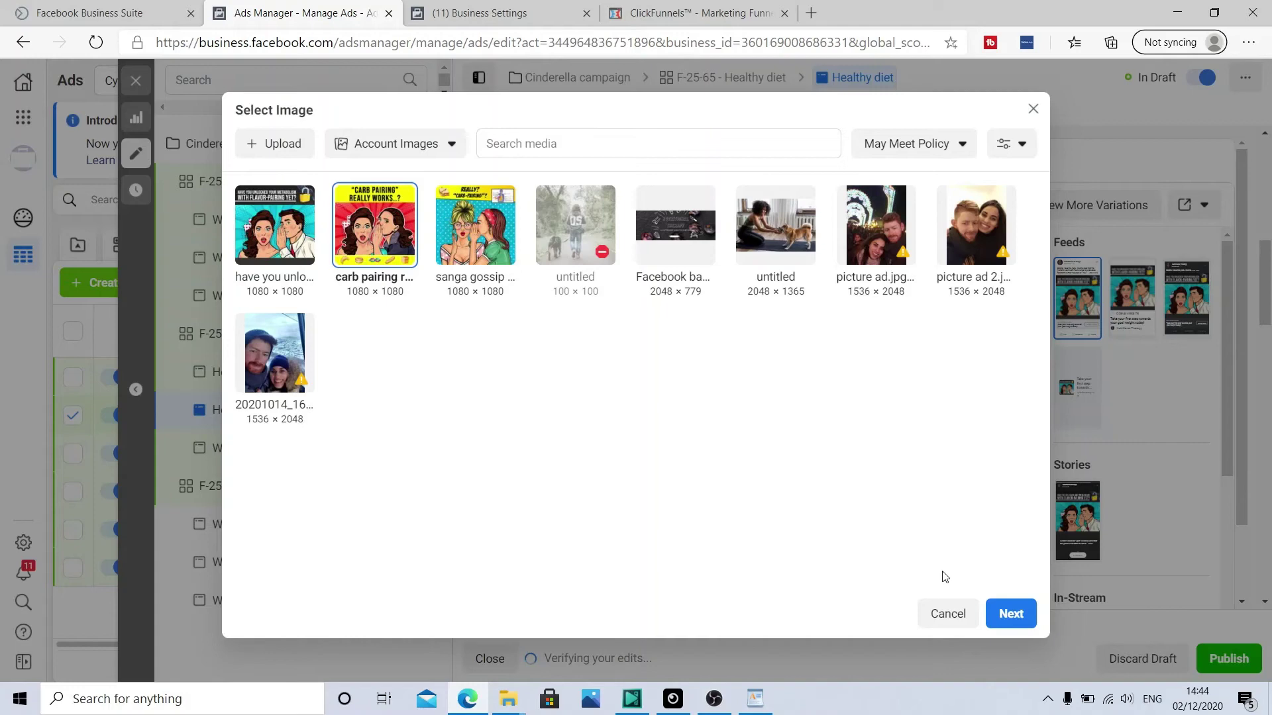
pyautogui.click(1008, 616)
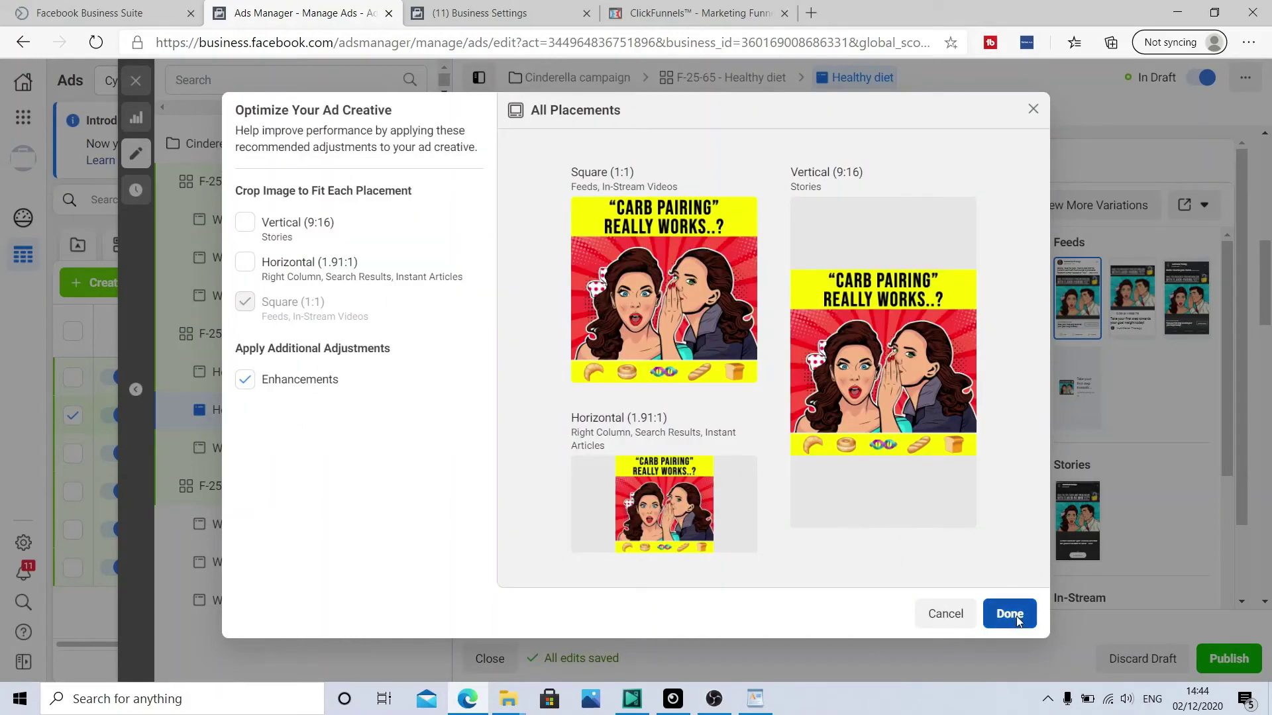
pyautogui.click(1010, 615)
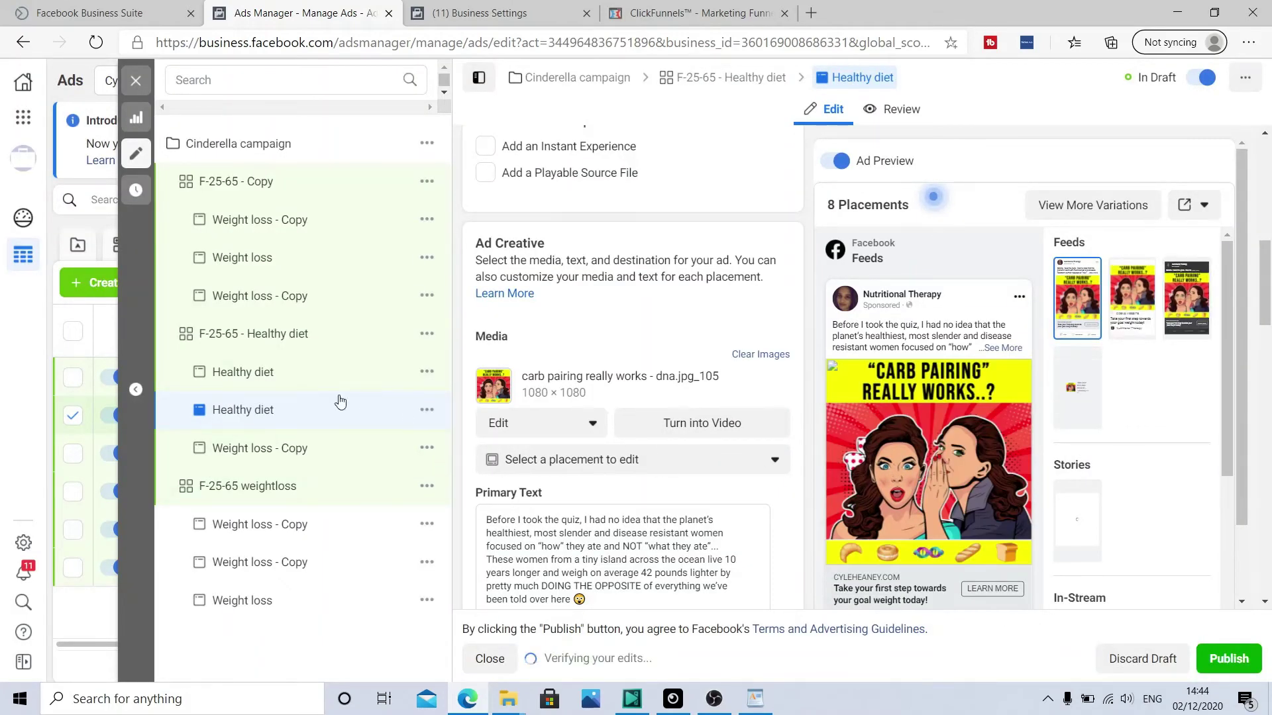
# Change the image of the remaining Weight loss - Copy ad in F-25-65 - Healthy diet to "sanga gossip science".
pyautogui.click(272, 457)
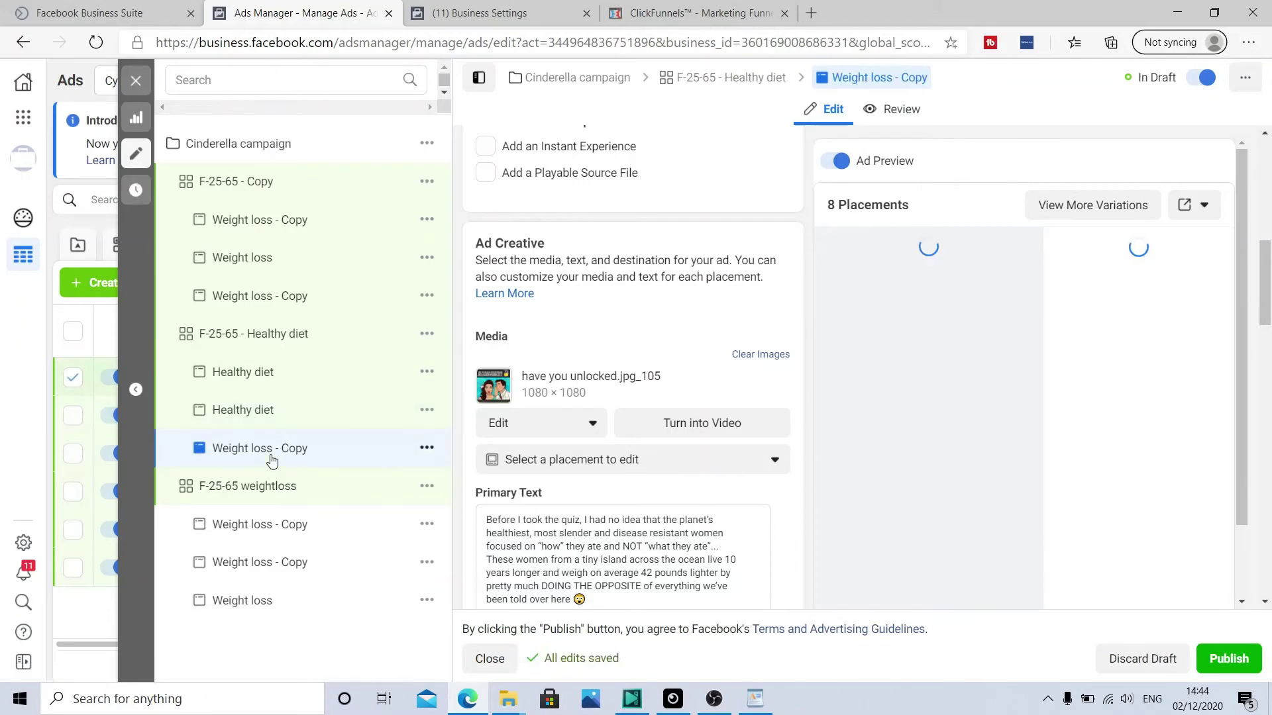
pyautogui.click(590, 422)
pyautogui.click(559, 459)
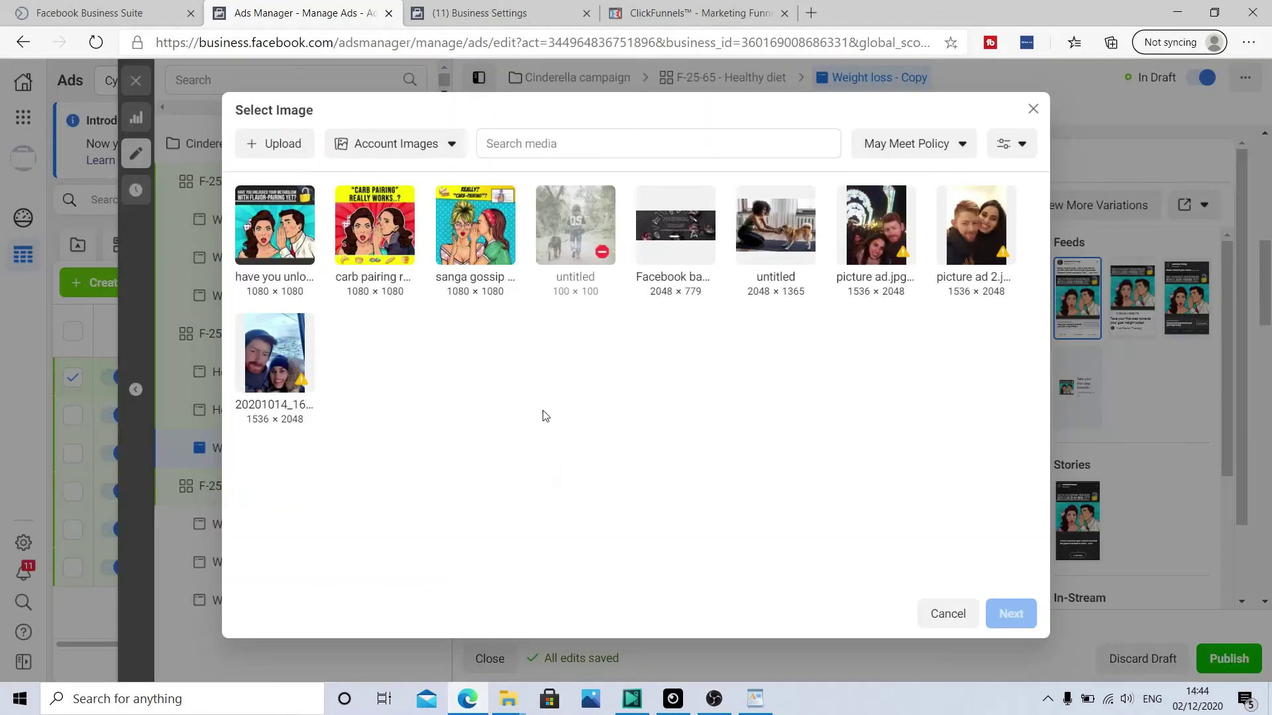
pyautogui.click(464, 252)
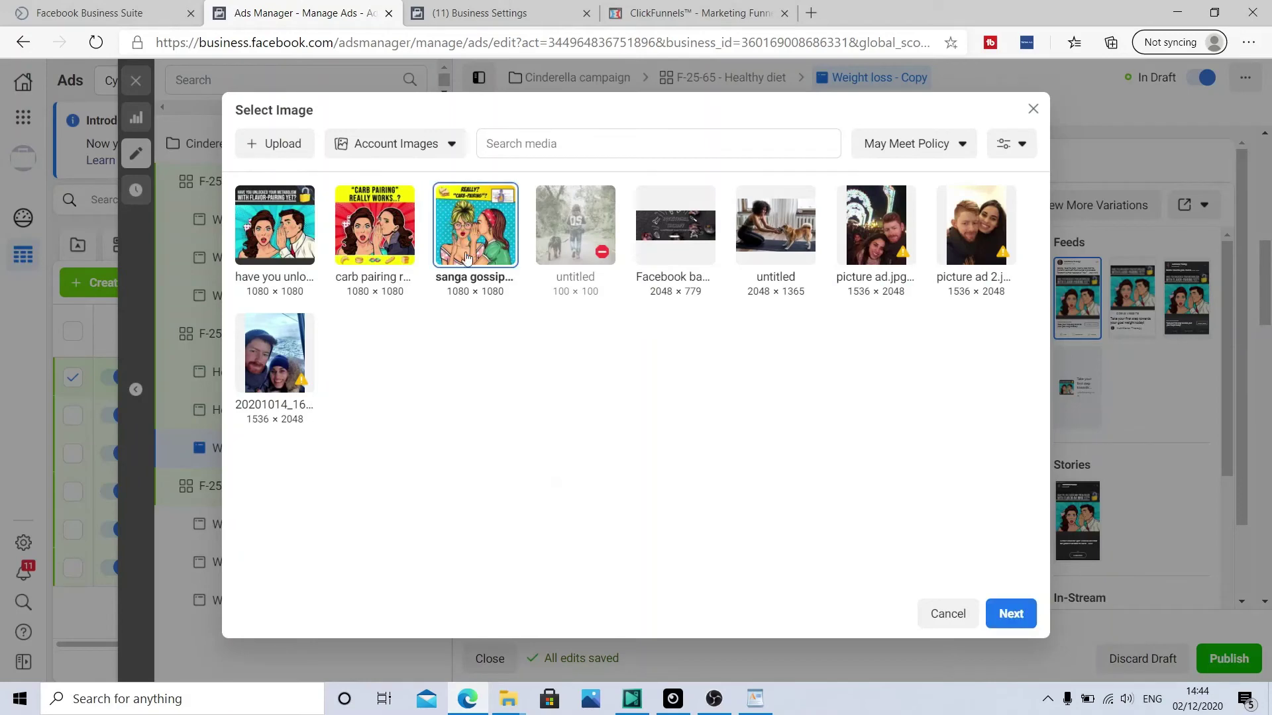
pyautogui.click(1010, 614)
pyautogui.click(1009, 614)
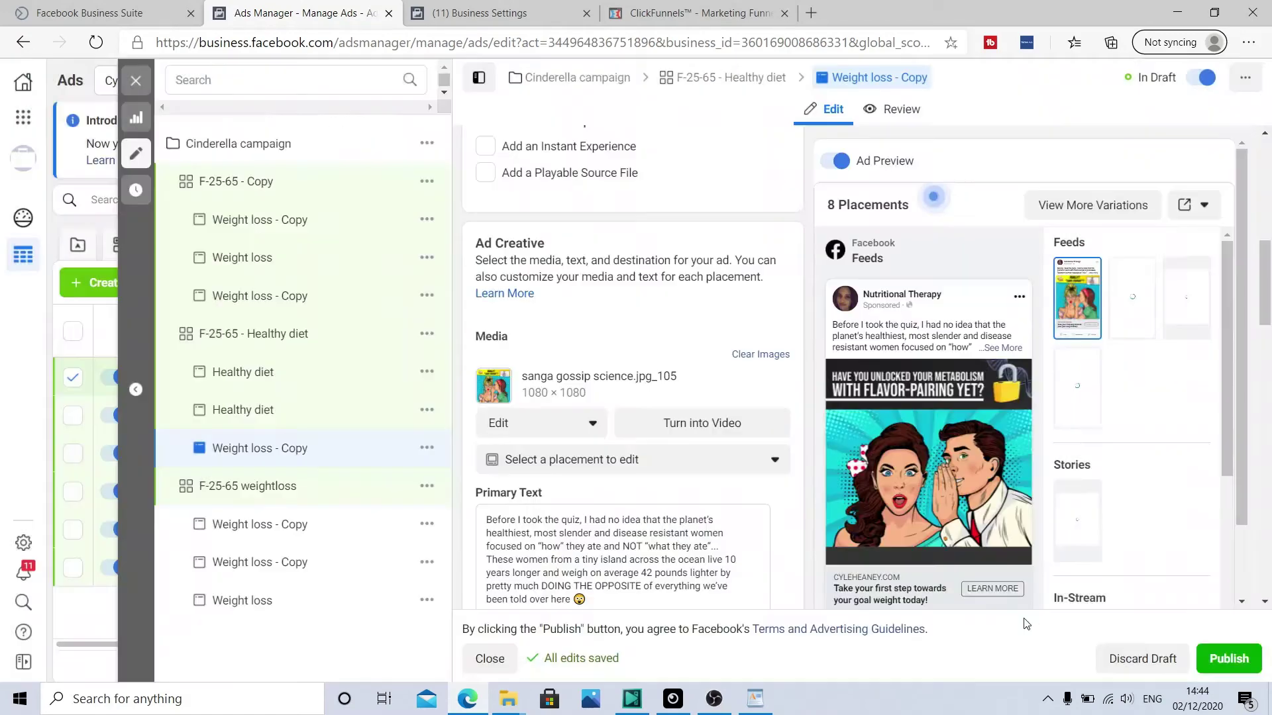
# Rename this remaining Weight loss - Copy ad as "Healthy diet" using the copied name.
pyautogui.scroll(10, 701, 211)
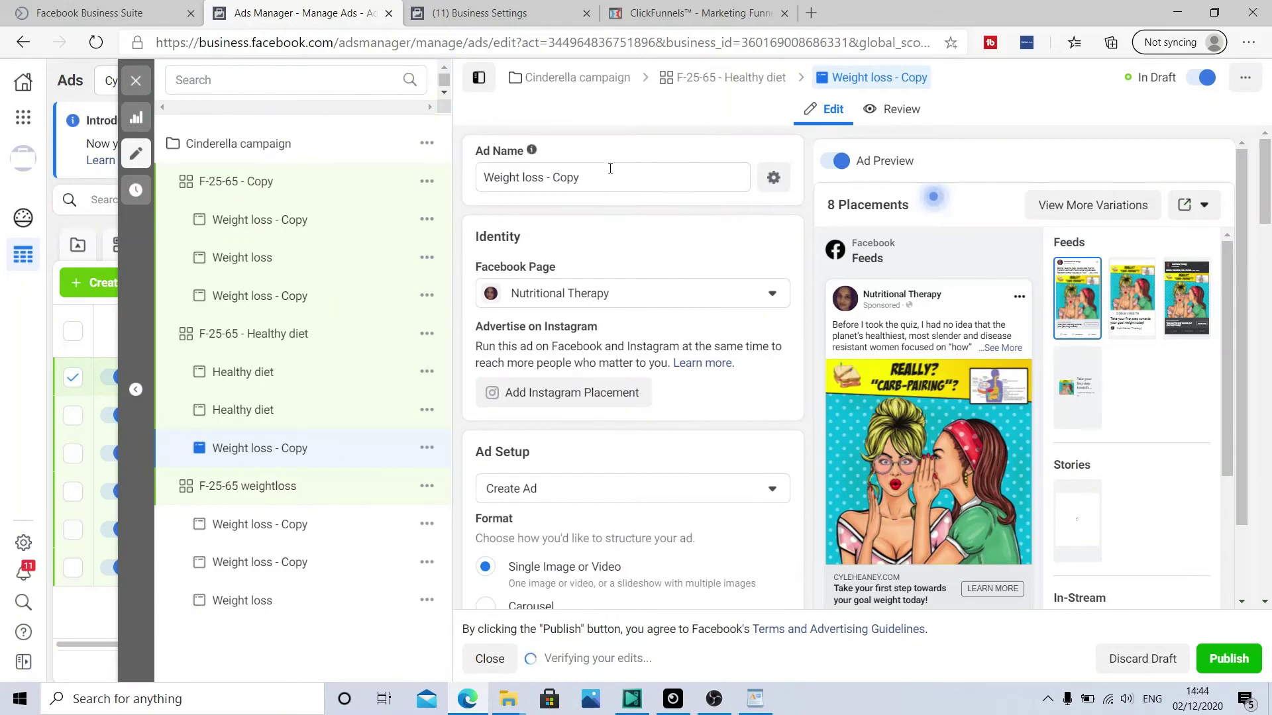
pyautogui.moveTo(583, 177); pyautogui.dragTo(428, 199)
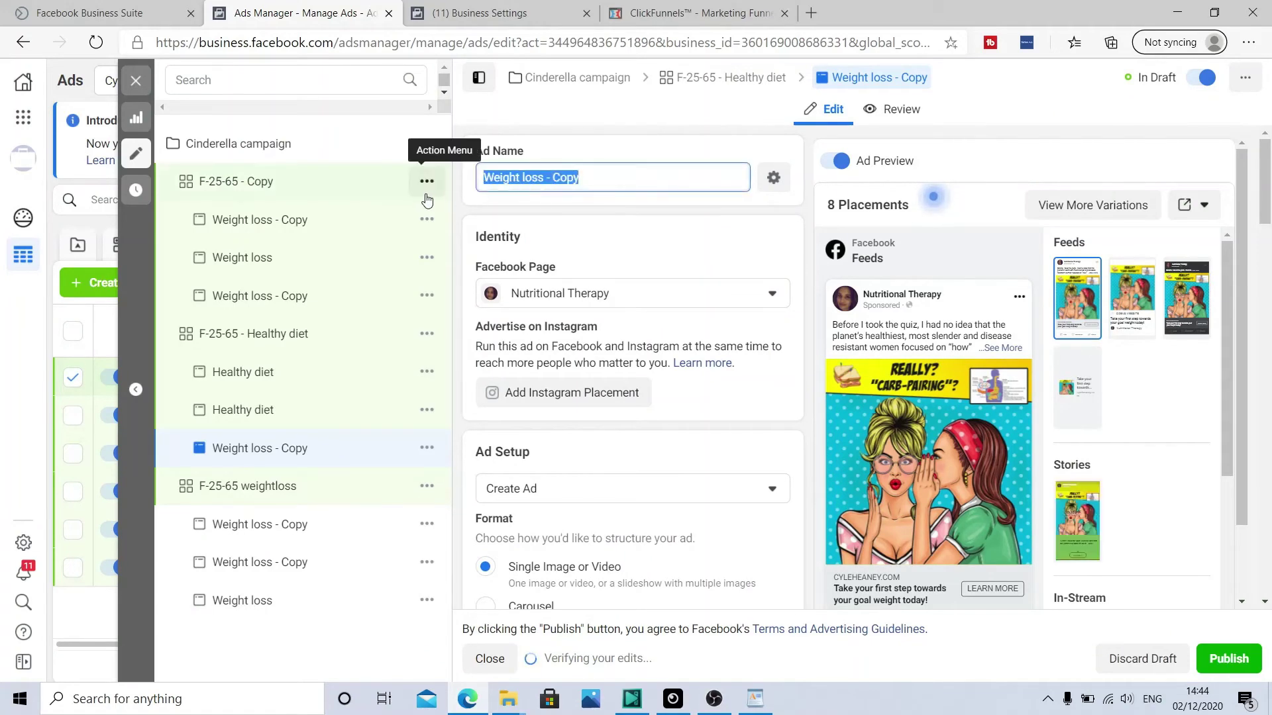
pyautogui.press('BackSpace')
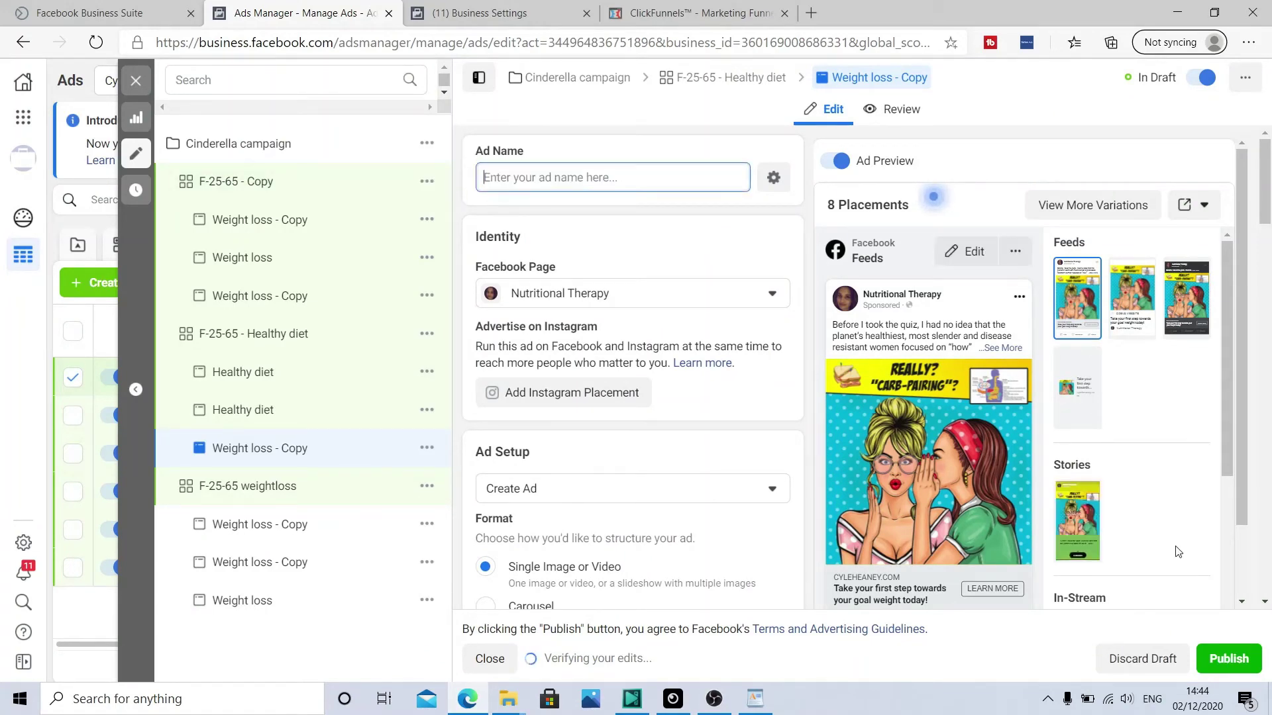
pyautogui.hotkey('ctrl', 'v')
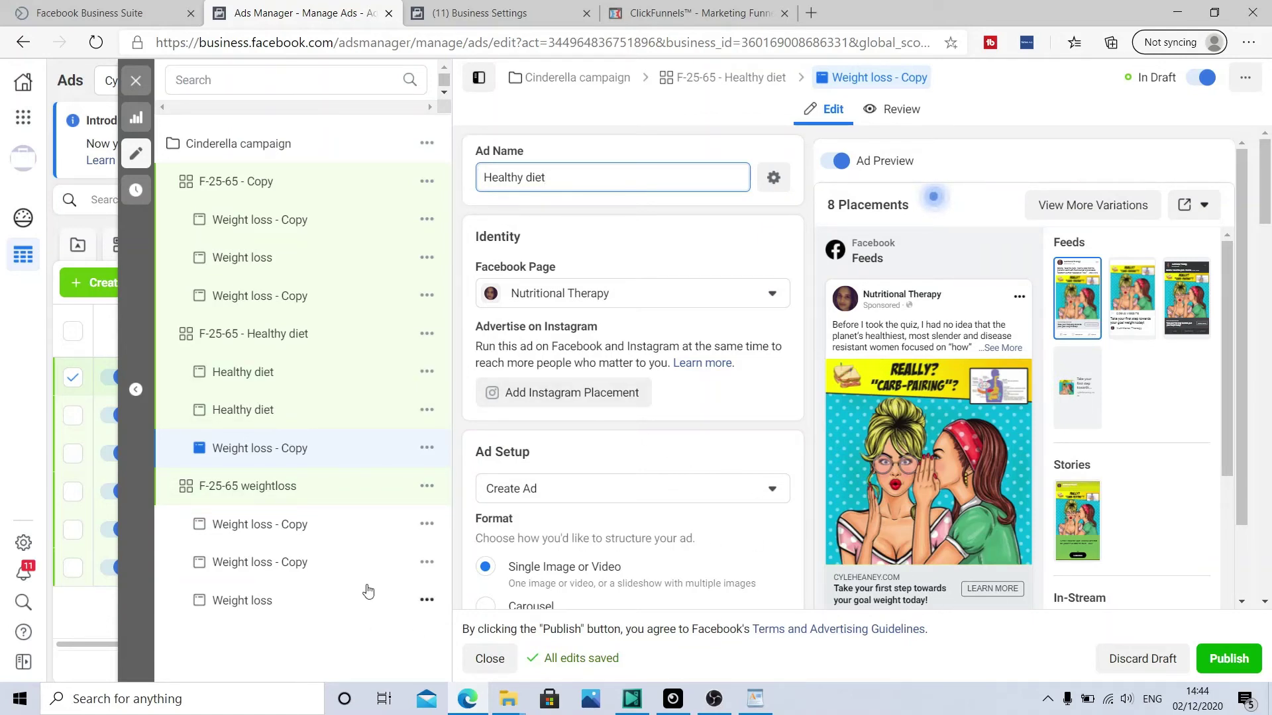
pyautogui.click(378, 622)
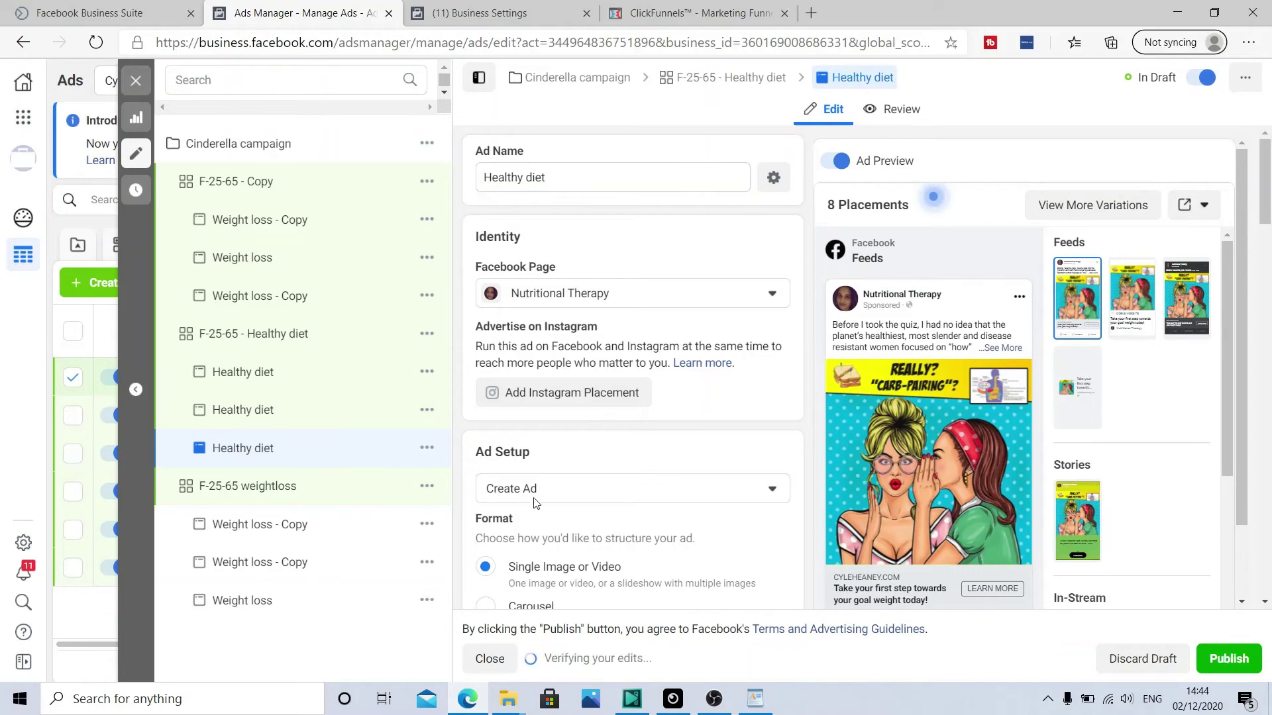
# Remove the Weight Loss (Fitness & wellness) interest from the detailed targeting of the remaining F-25-65 - Copy ad set.
pyautogui.click(272, 188)
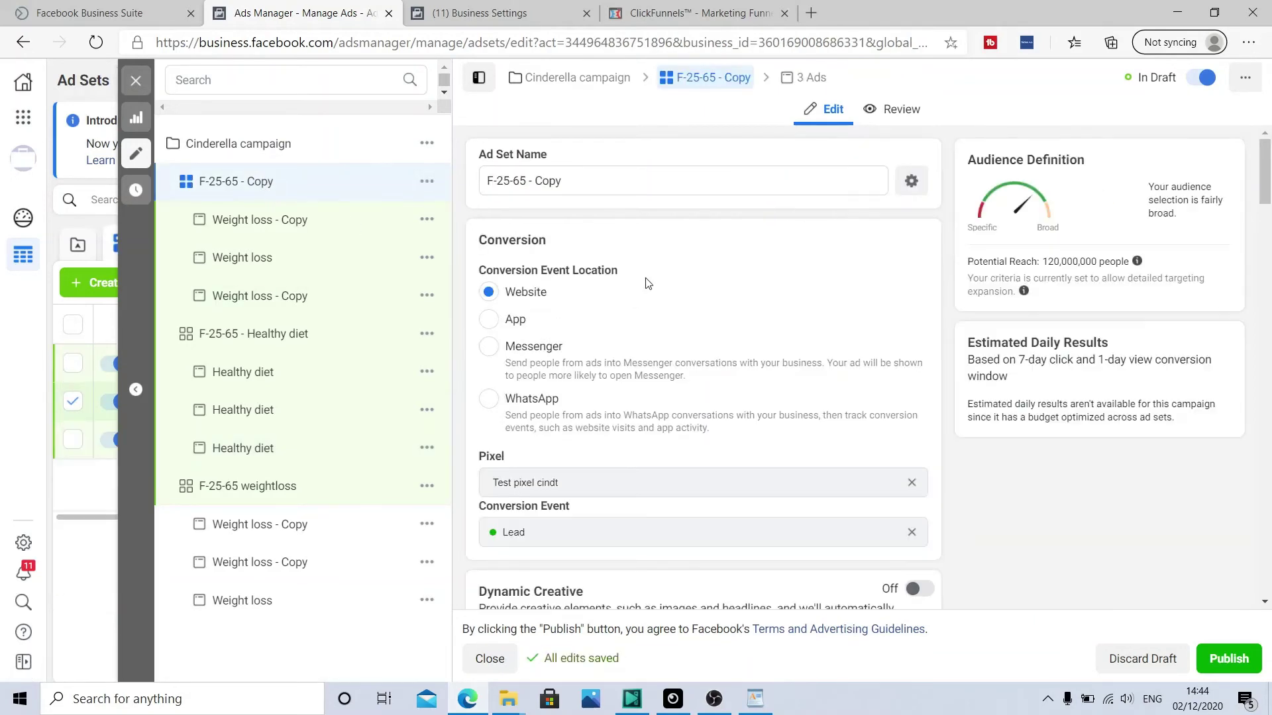
pyautogui.scroll(-8, 647, 332)
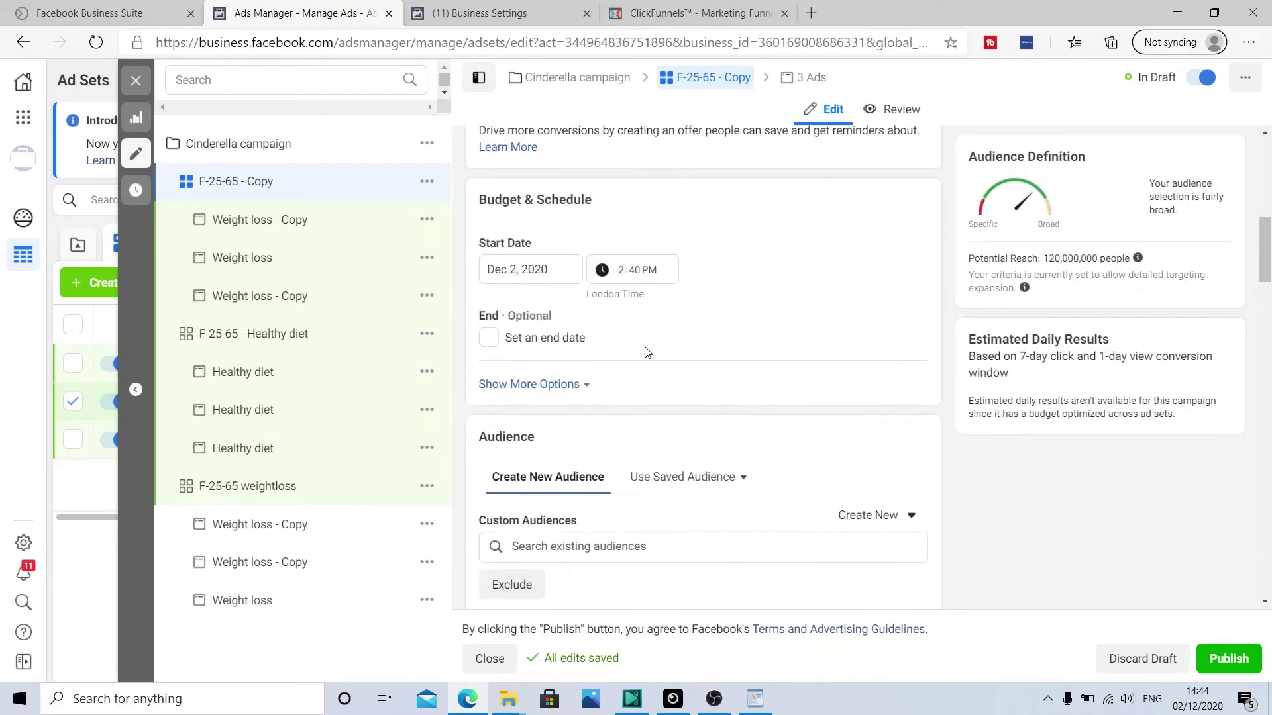
pyautogui.scroll(-7, 616, 401)
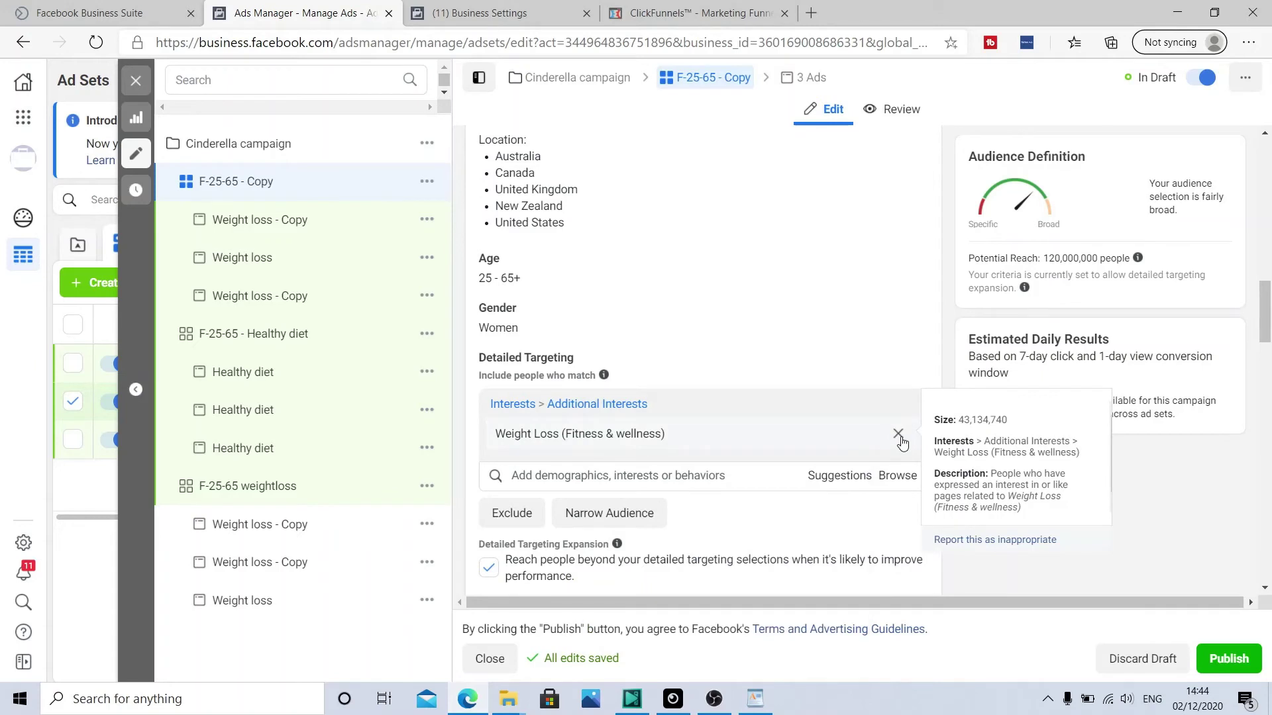
pyautogui.click(899, 434)
# Add the Eating Healthy interest to the detailed targeting of the F-25-65 - Copy ad set.
pyautogui.click(681, 402)
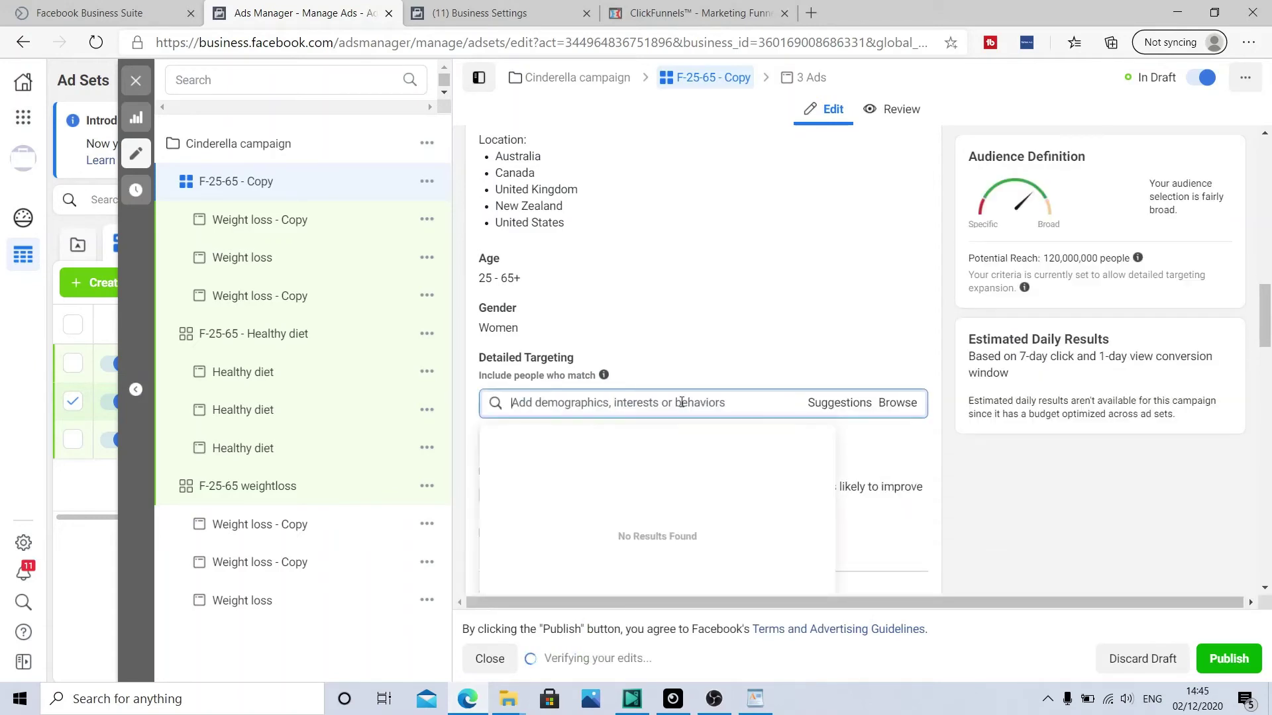
pyautogui.write('He')
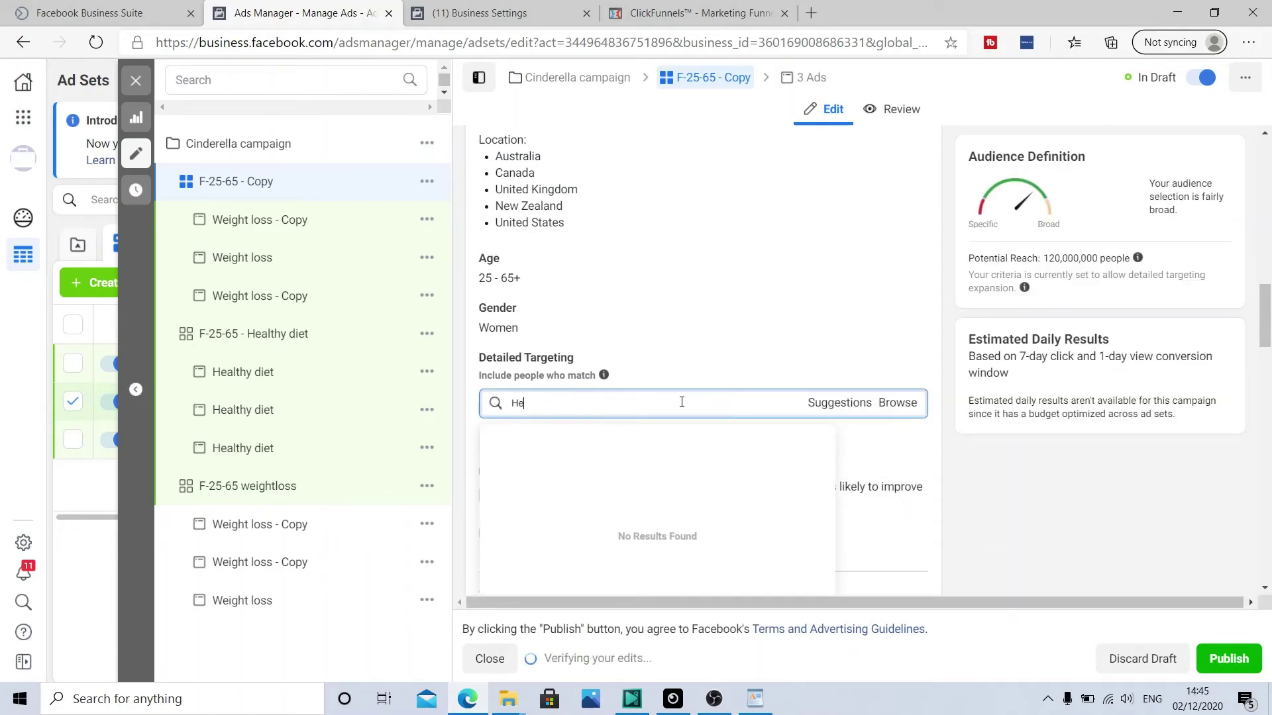
pyautogui.write('althy eating')
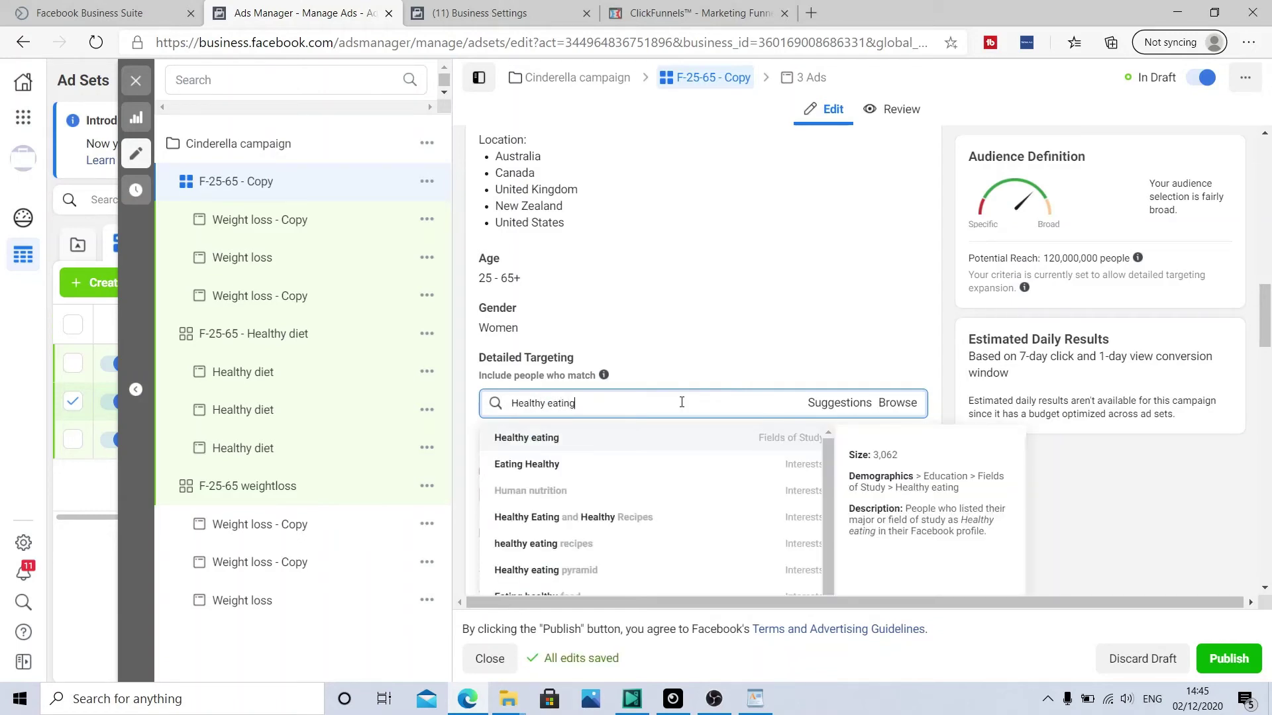
pyautogui.click(539, 466)
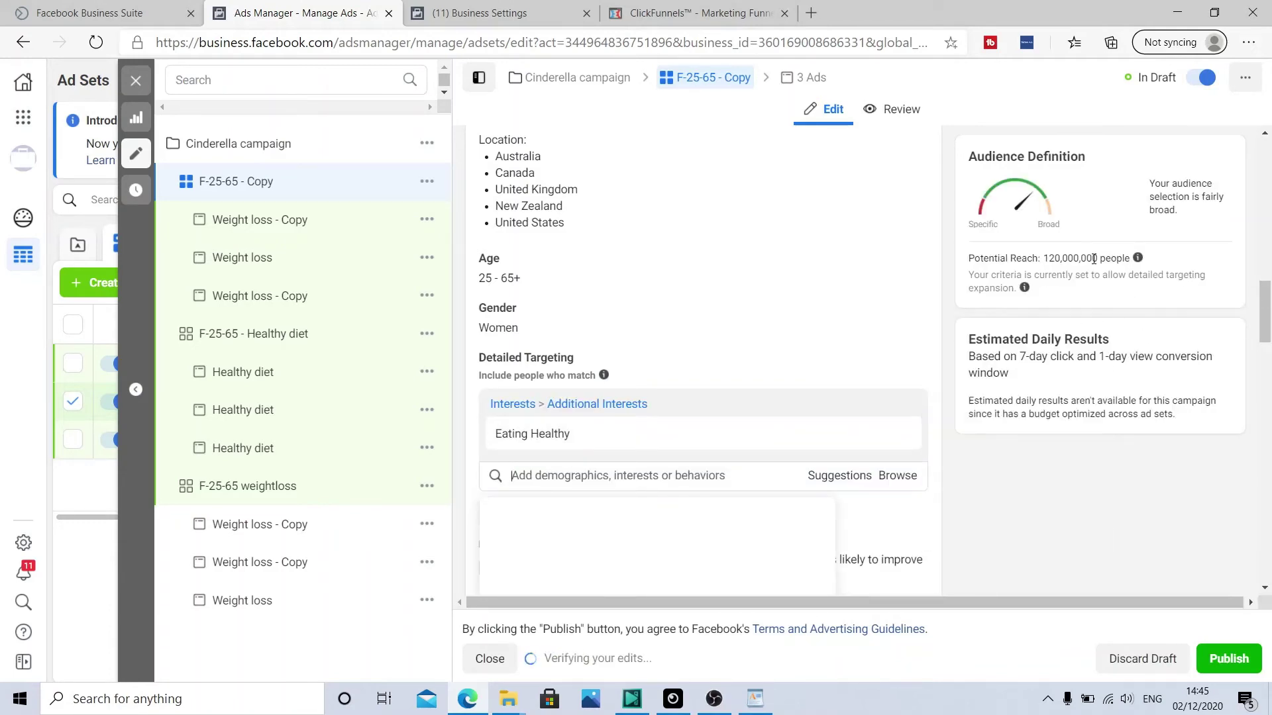
pyautogui.moveTo(585, 434)
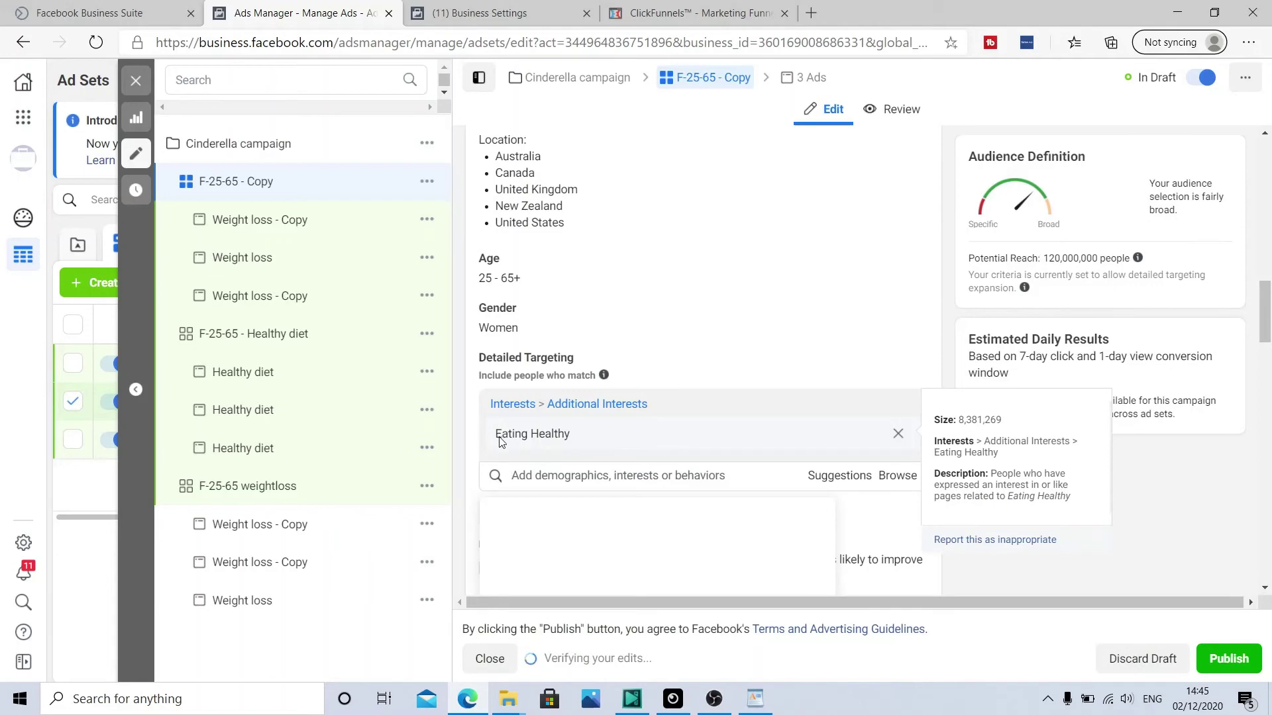
# Rename the ad set as "F-25-65 - Healthy eating" and copy "Healthy eating" from its name.
pyautogui.scroll(15, 730, 232)
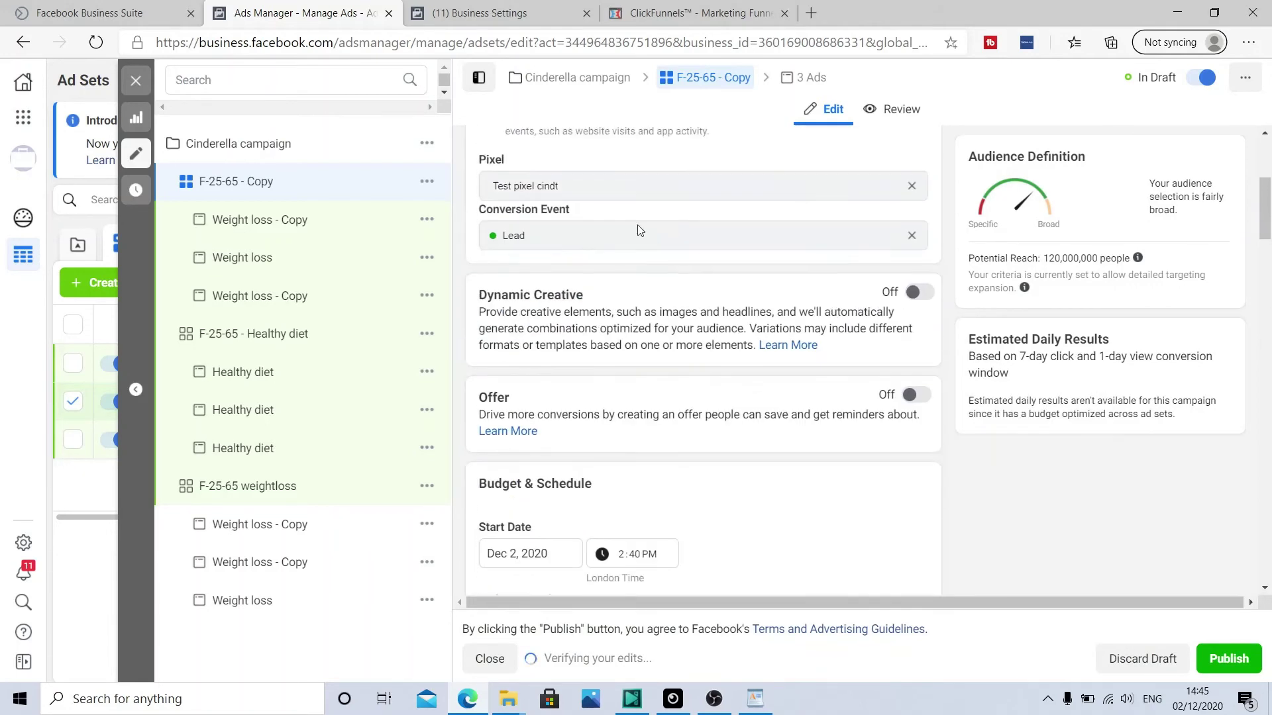
pyautogui.scroll(2, 621, 231)
pyautogui.click(589, 176)
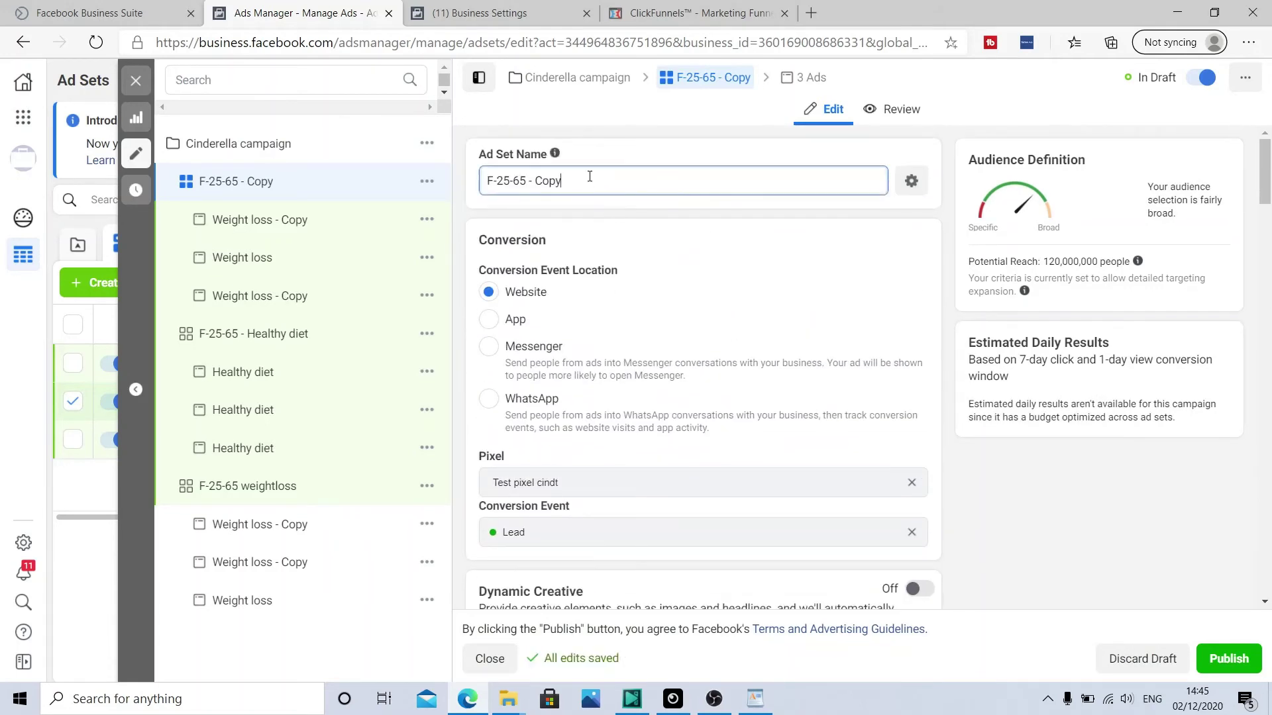
pyautogui.press('BackSpace')
pyautogui.press('BackSpace')
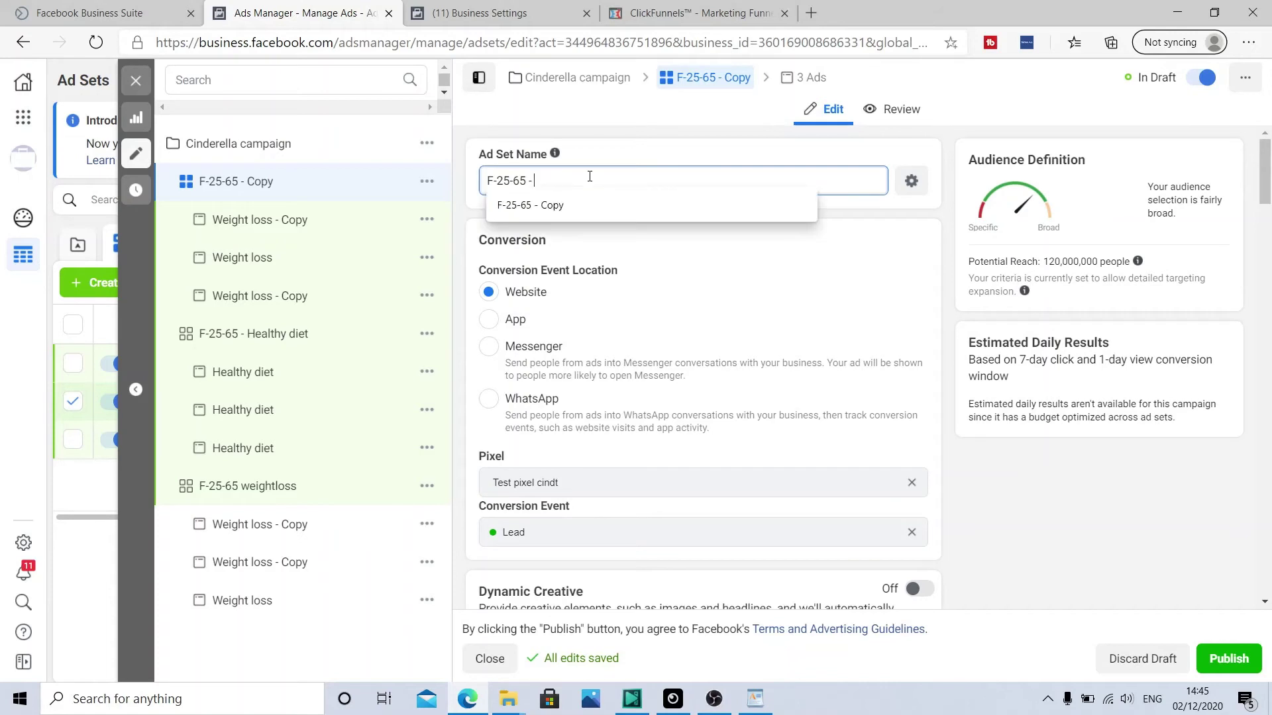
pyautogui.write('Healthy eating')
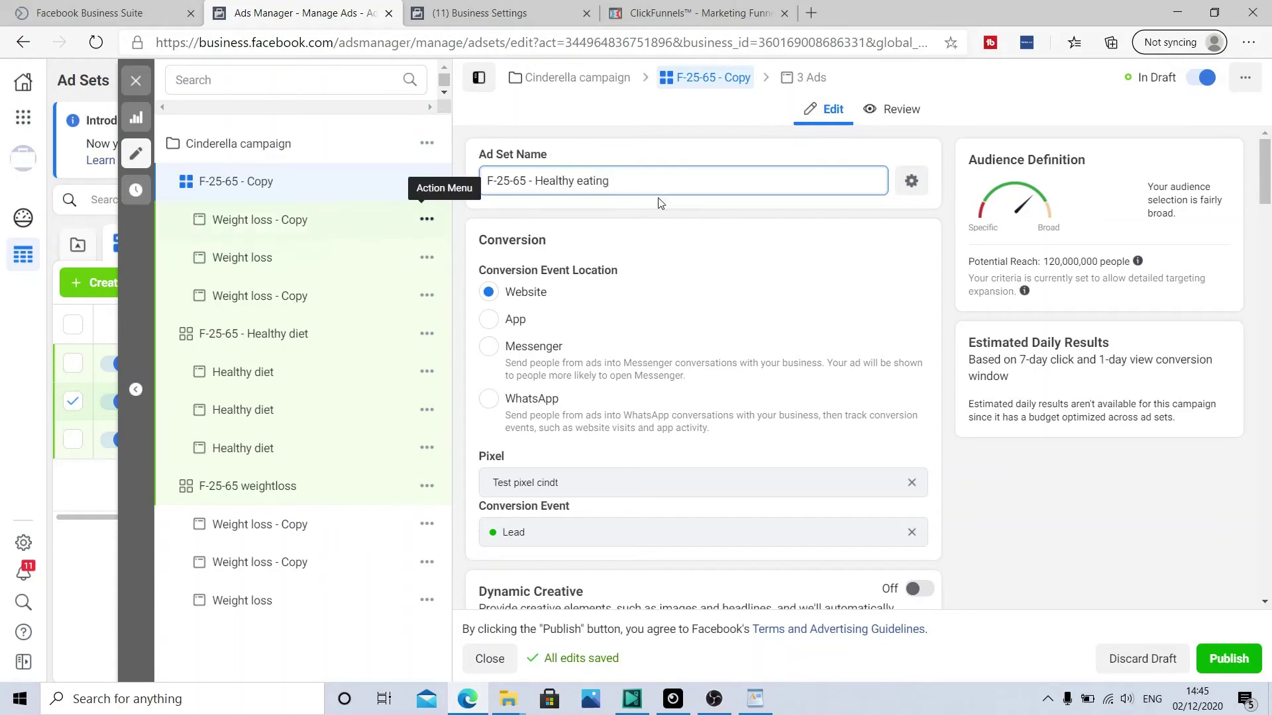
pyautogui.moveTo(536, 181); pyautogui.dragTo(605, 178)
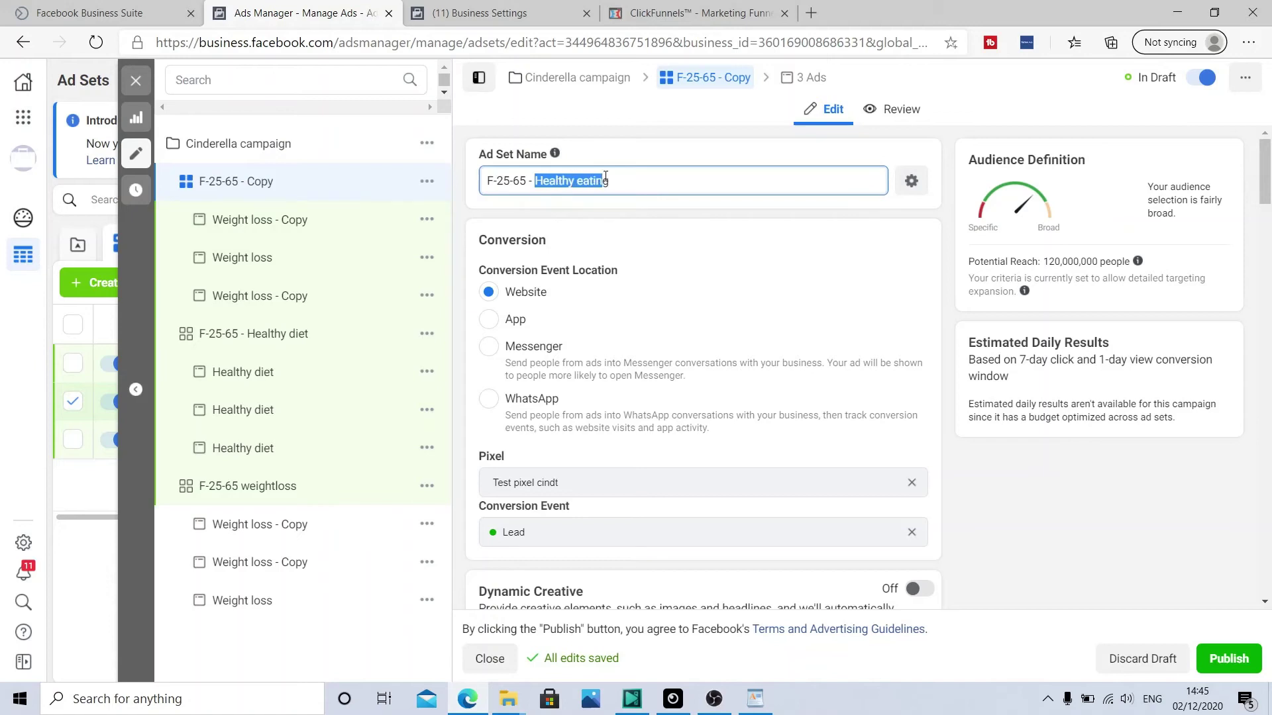
pyautogui.rightClick(582, 185)
pyautogui.click(633, 258)
pyautogui.press('Return')
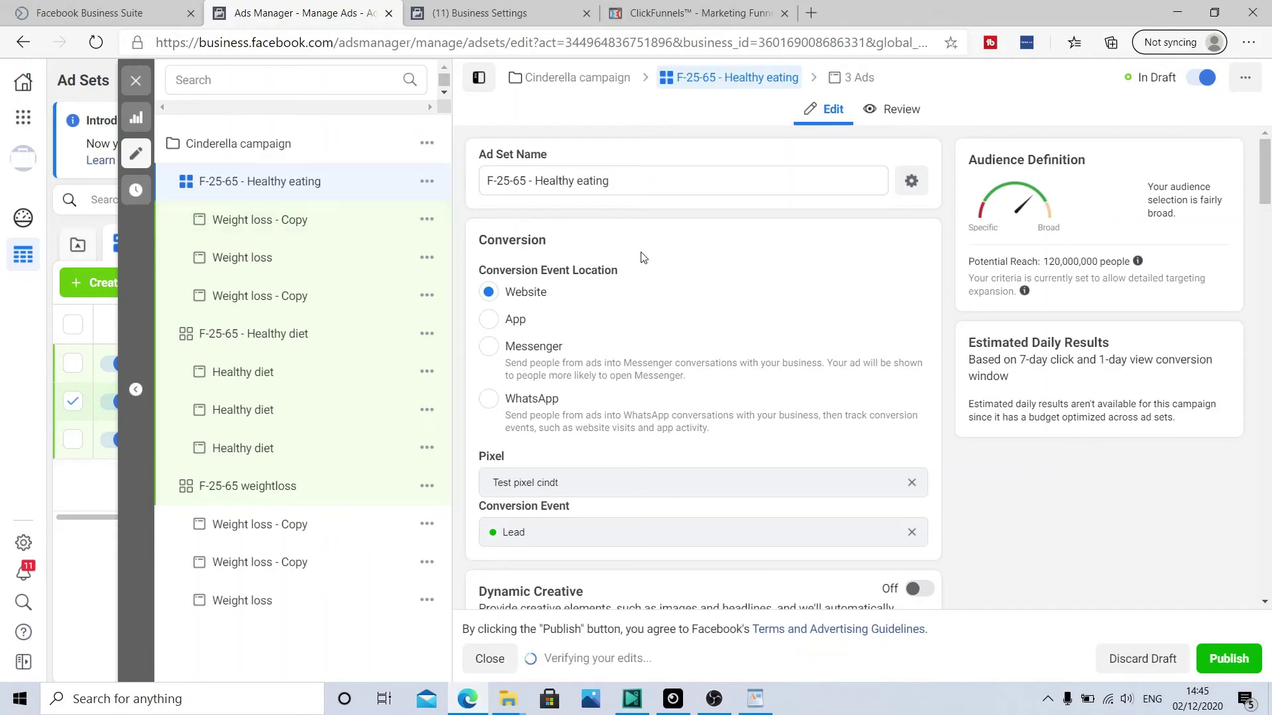
# Rename the first Weight loss - Copy ad in F-25-65 - Healthy eating as "Healthy eating" using the copied text.
pyautogui.click(262, 223)
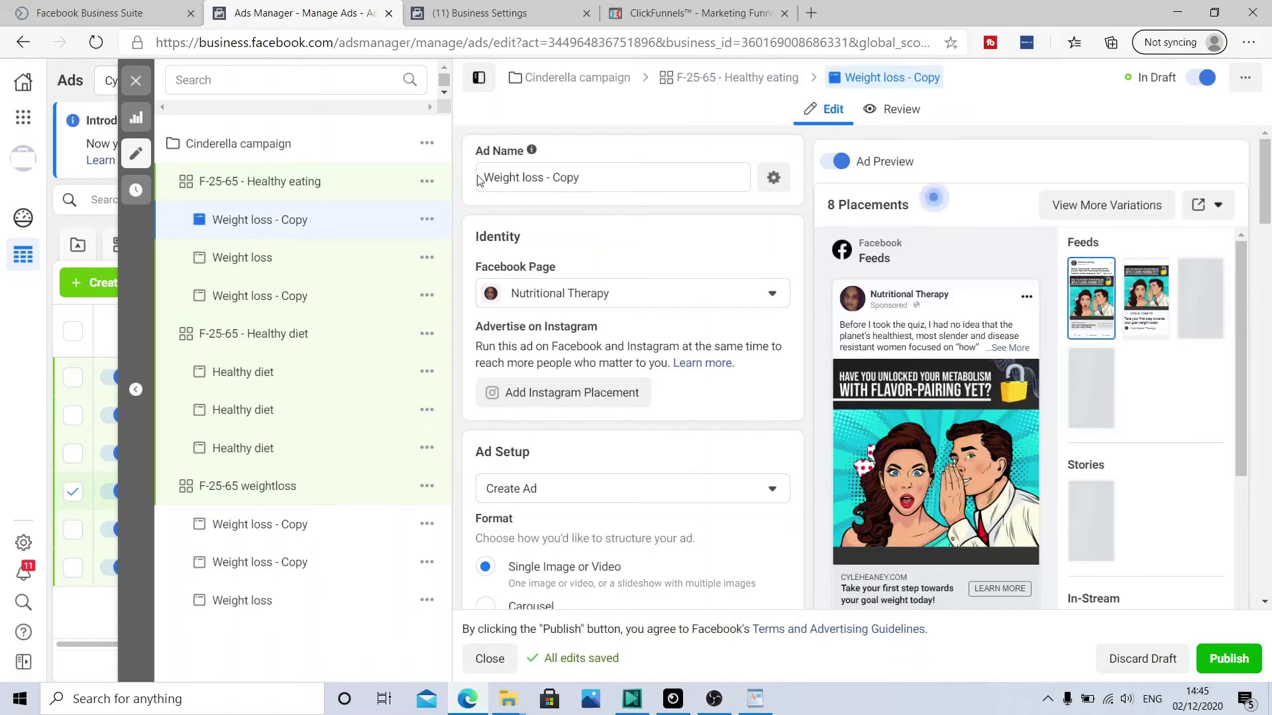
pyautogui.moveTo(486, 177); pyautogui.dragTo(627, 177)
pyautogui.press('BackSpace')
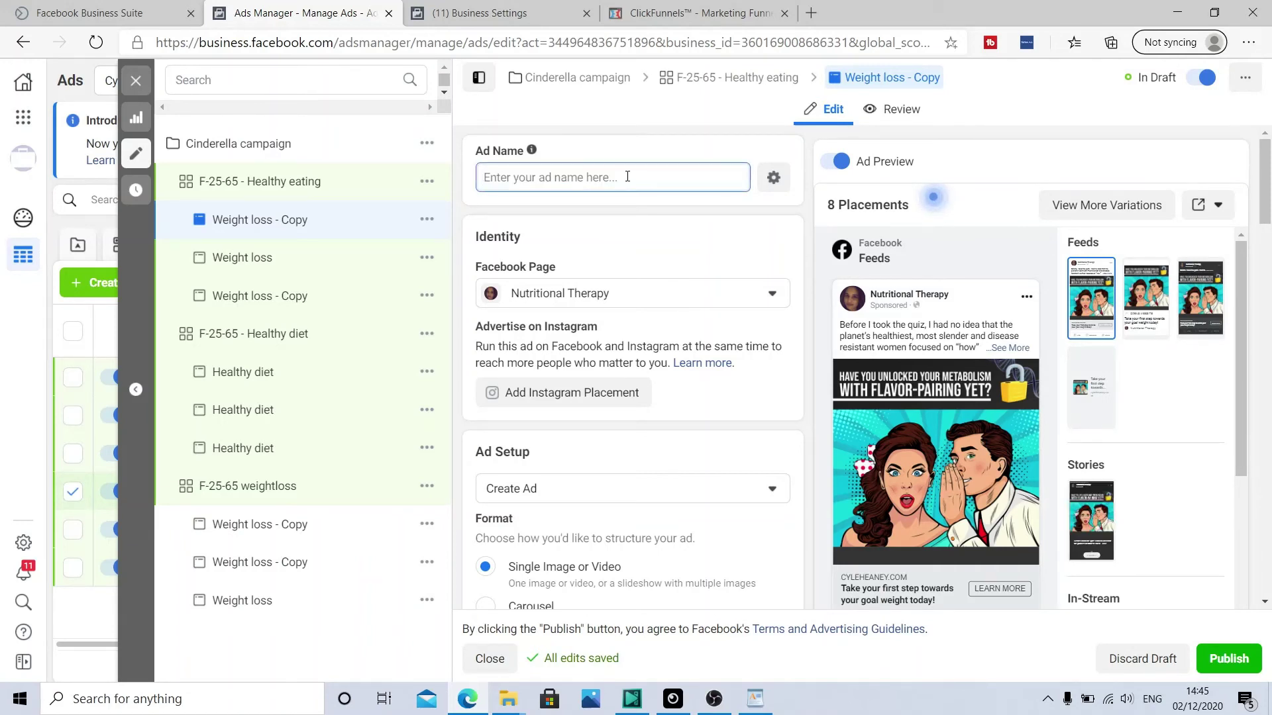
pyautogui.hotkey('ctrl', 'v')
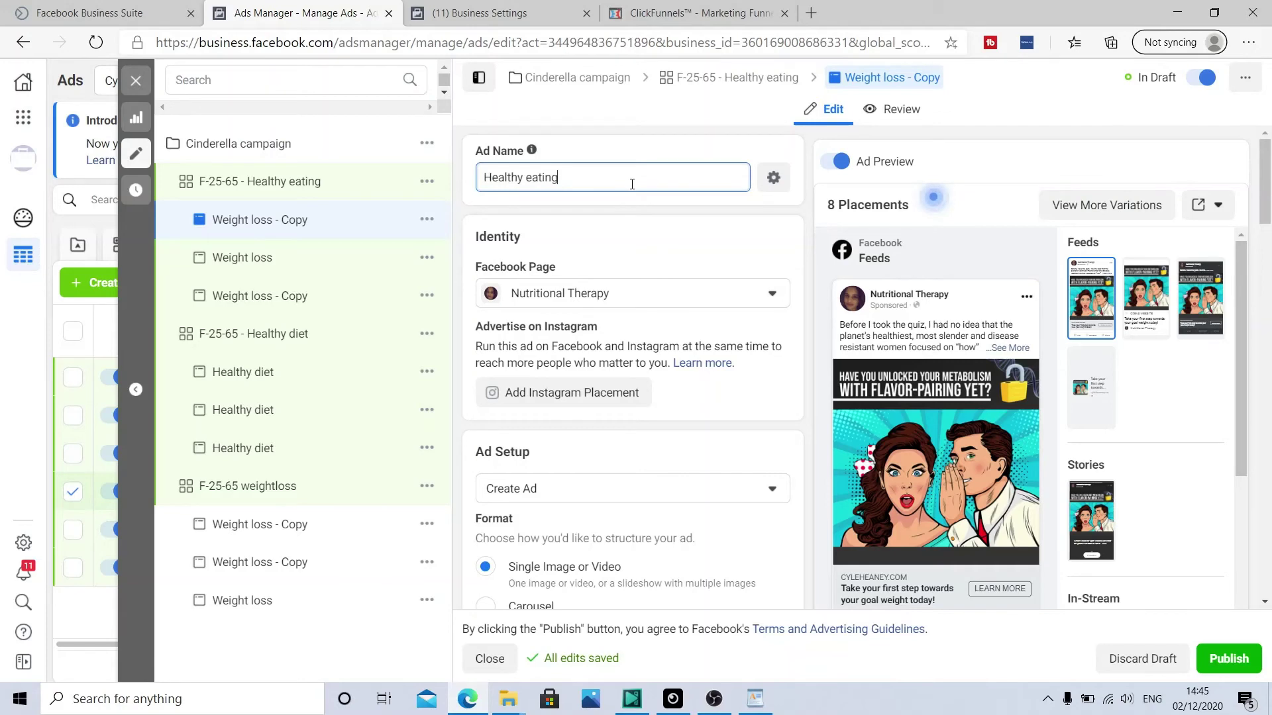
pyautogui.scroll(-4, 632, 184)
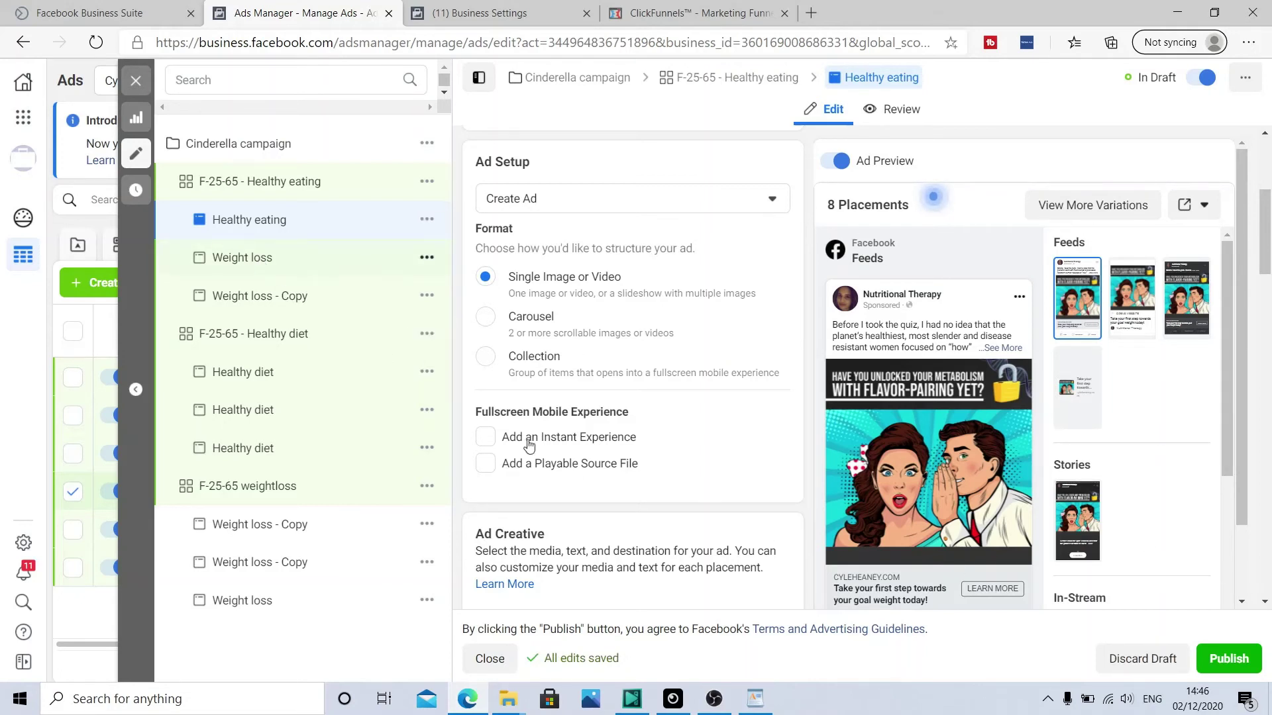
# Rename the Weight loss ad in F-25-65 - Healthy eating as "Healthy eating" using the copied text.
pyautogui.click(243, 258)
pyautogui.scroll(5, 606, 265)
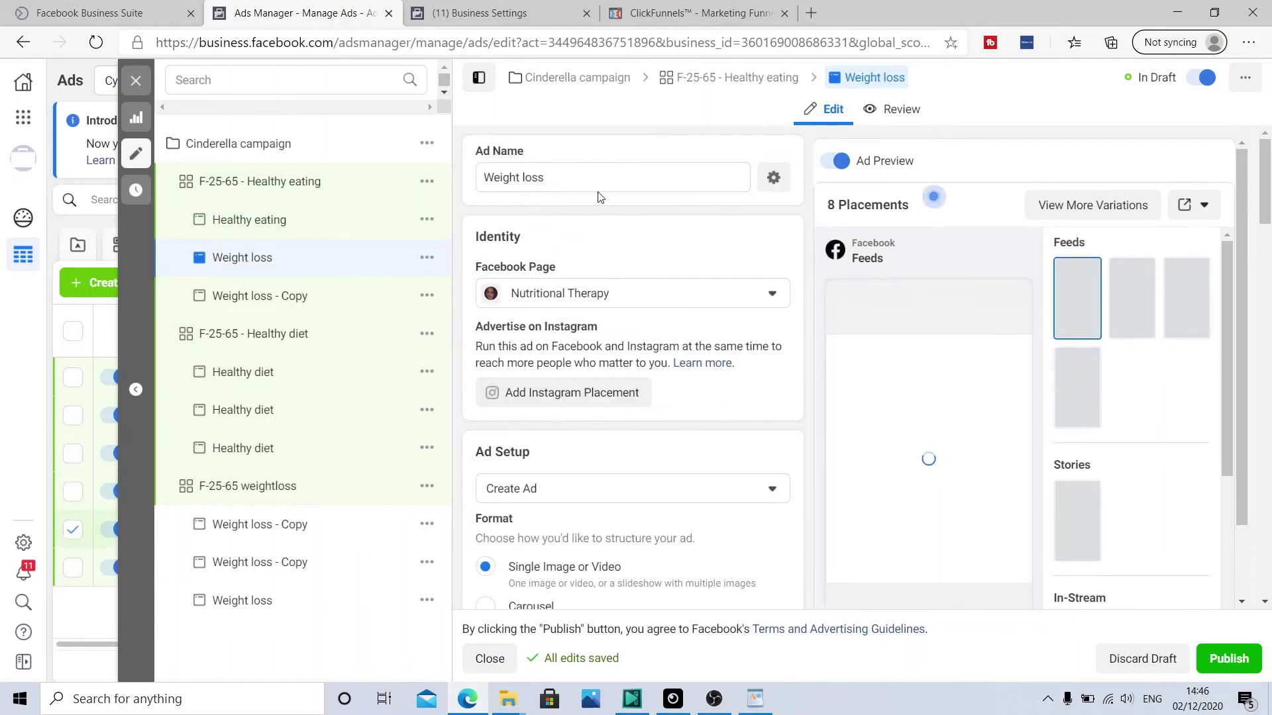
pyautogui.moveTo(563, 178); pyautogui.dragTo(484, 178)
pyautogui.press('BackSpace')
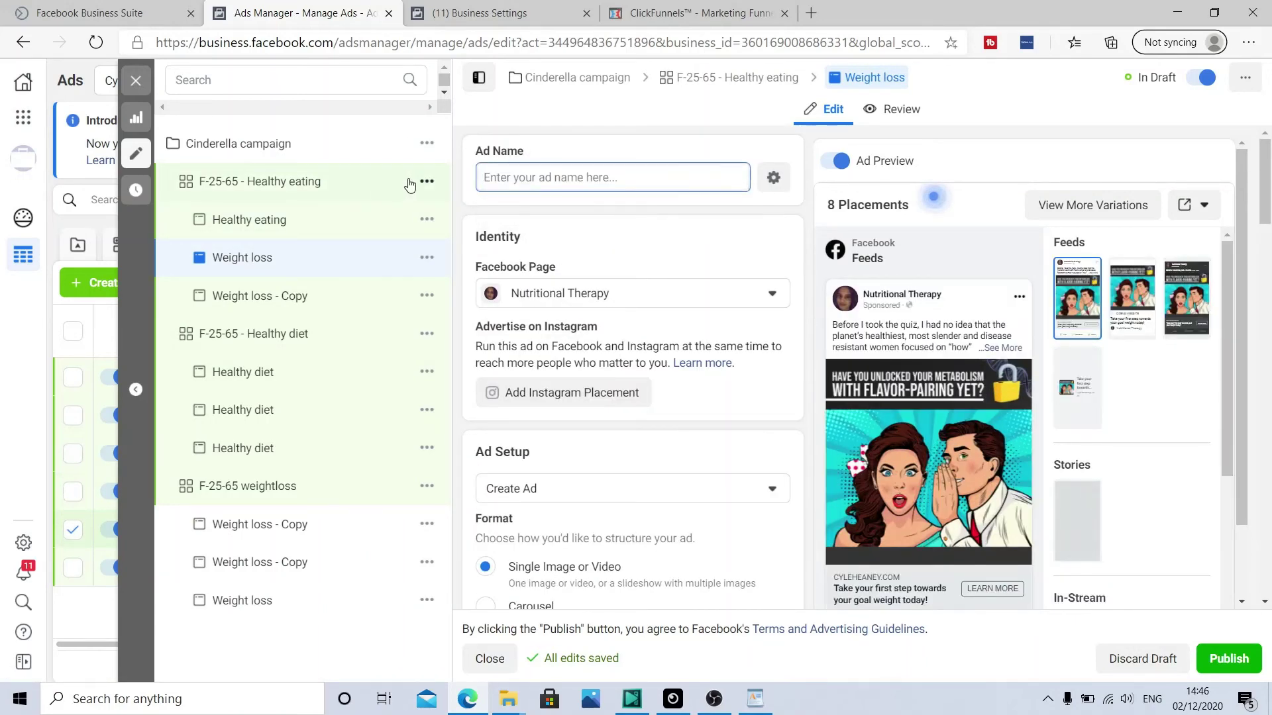
pyautogui.hotkey('ctrl', 'v')
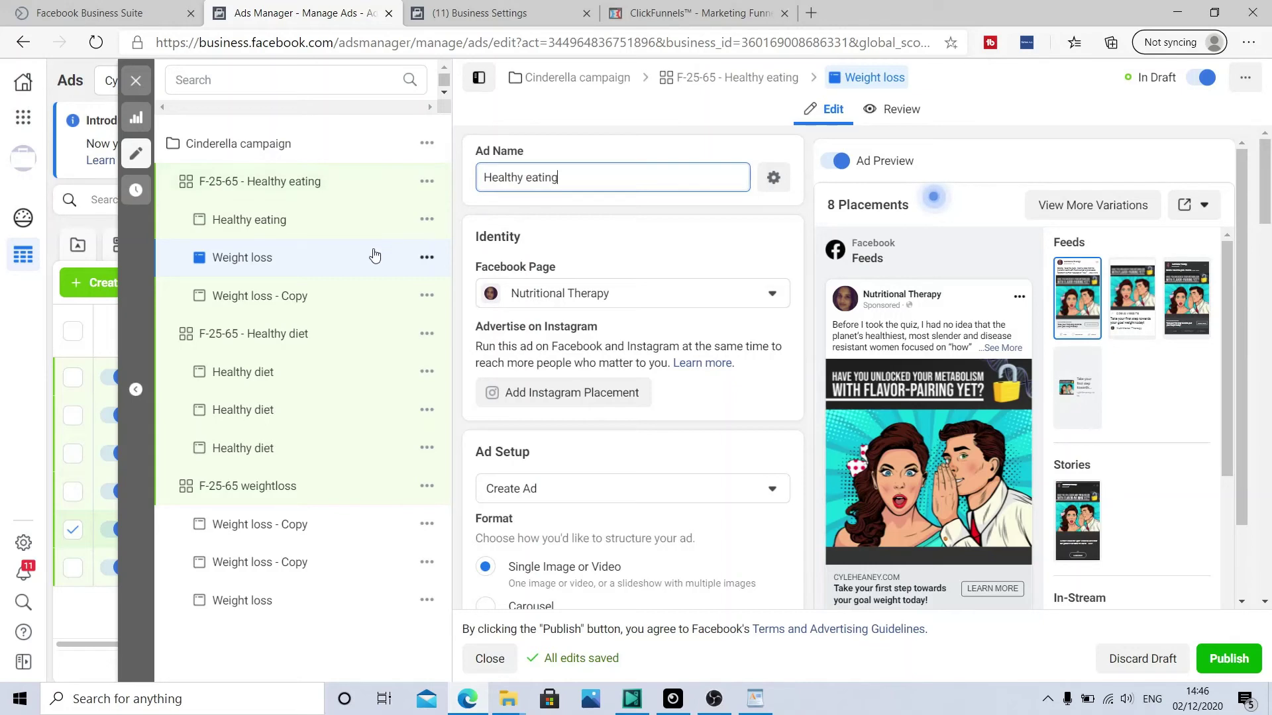
# Rename the last Weight loss - Copy ad in the Healthy eating ad set as "Healthy eating" using the copied text.
pyautogui.click(264, 308)
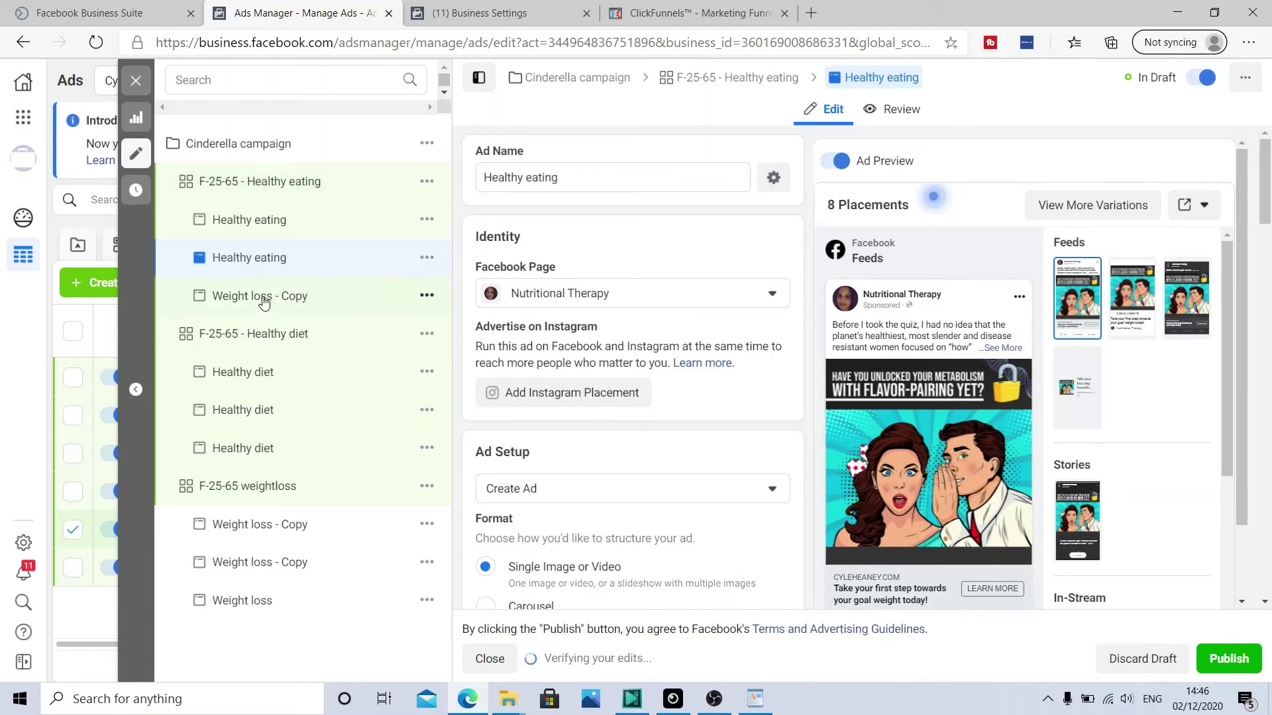
pyautogui.click(610, 177)
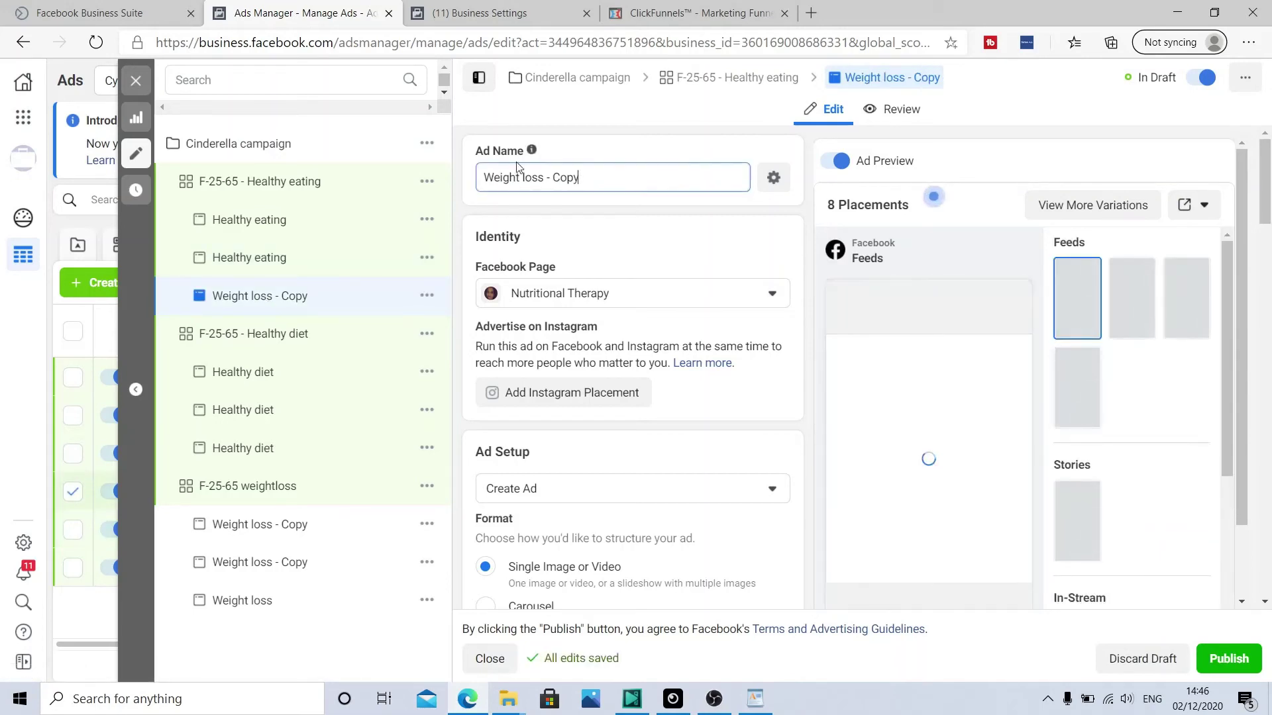
pyautogui.hotkey('ctrl', 'a')
pyautogui.press('BackSpace')
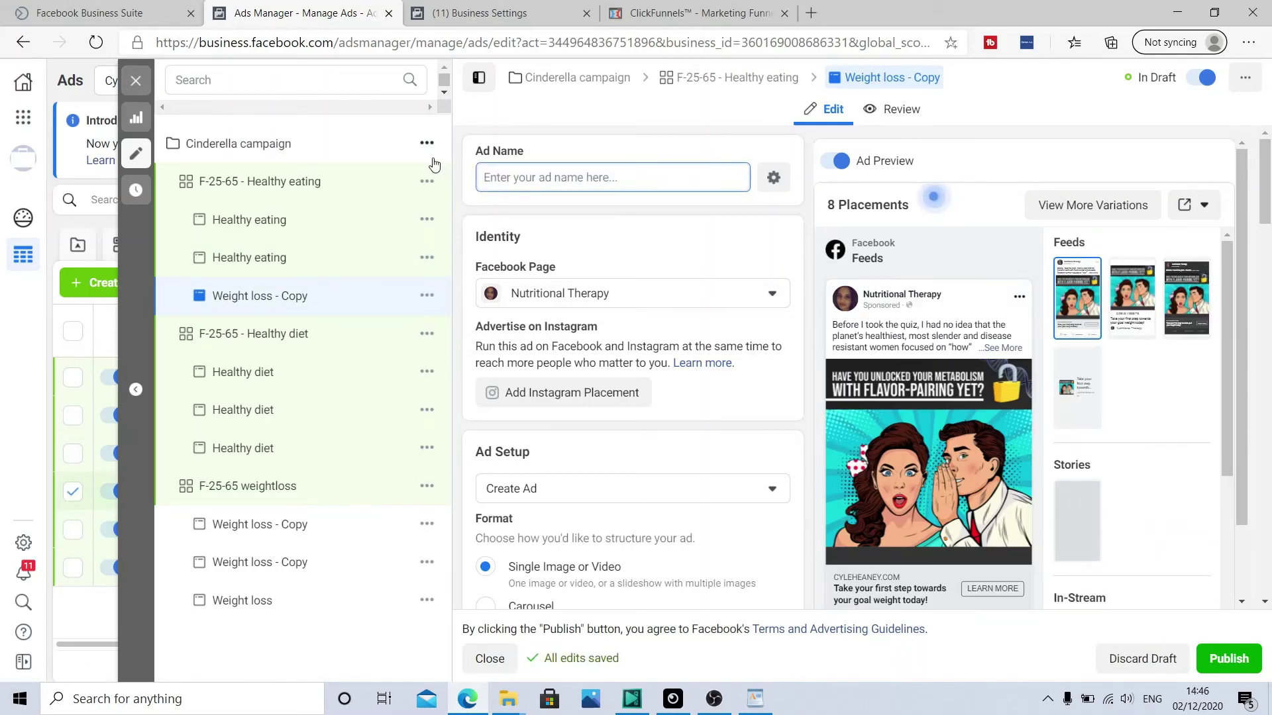
pyautogui.hotkey('ctrl', 'v')
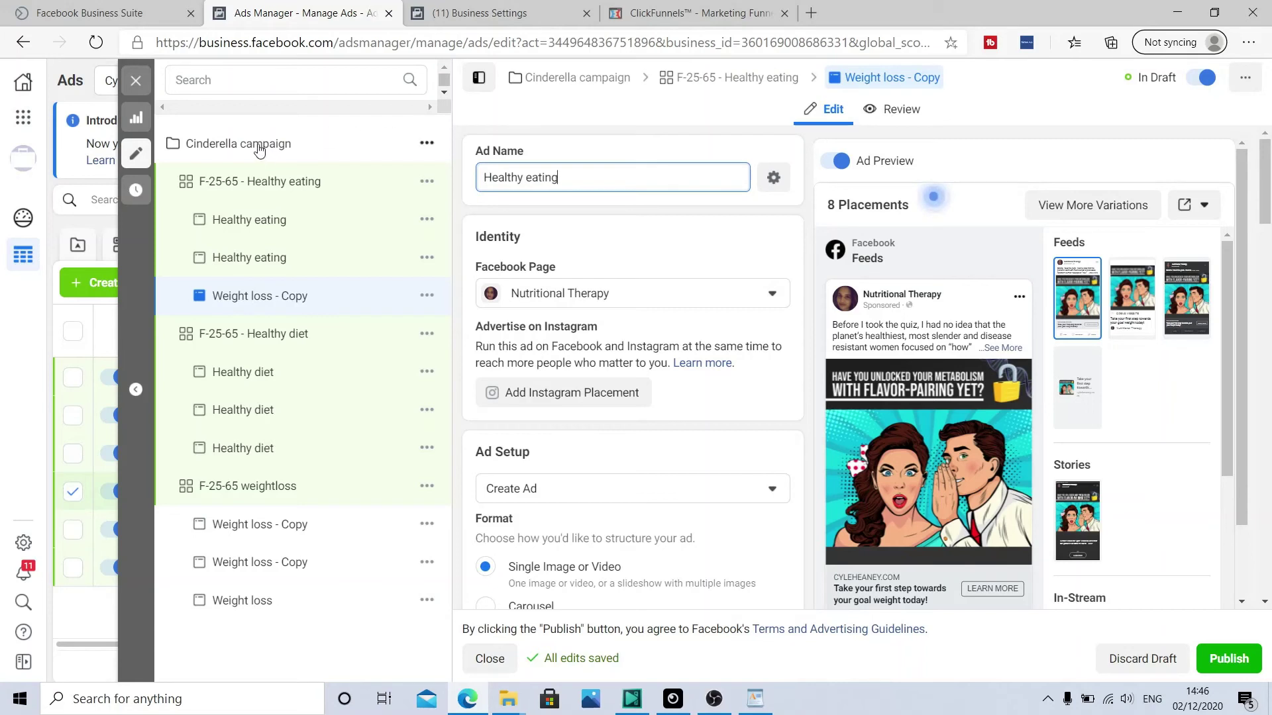
pyautogui.click(344, 643)
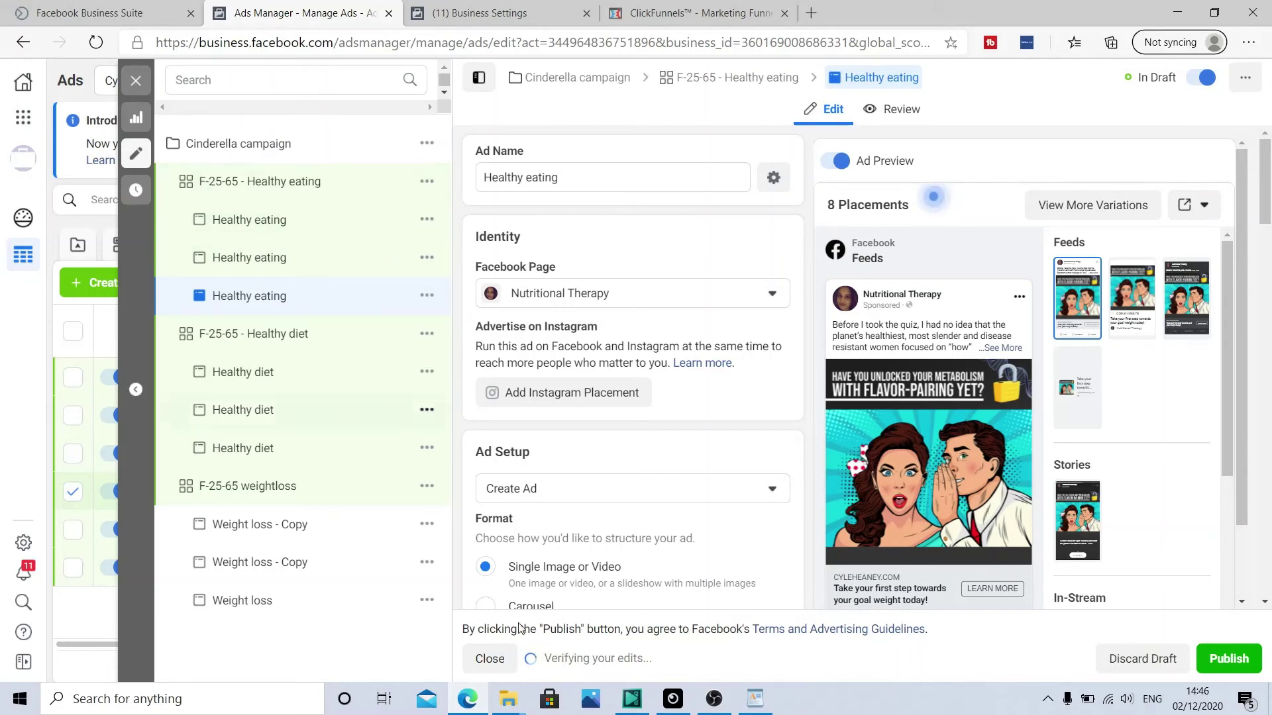
# Close the ad editor without publishing the drafts and view the list of ads for the selected ad set.
pyautogui.click(491, 658)
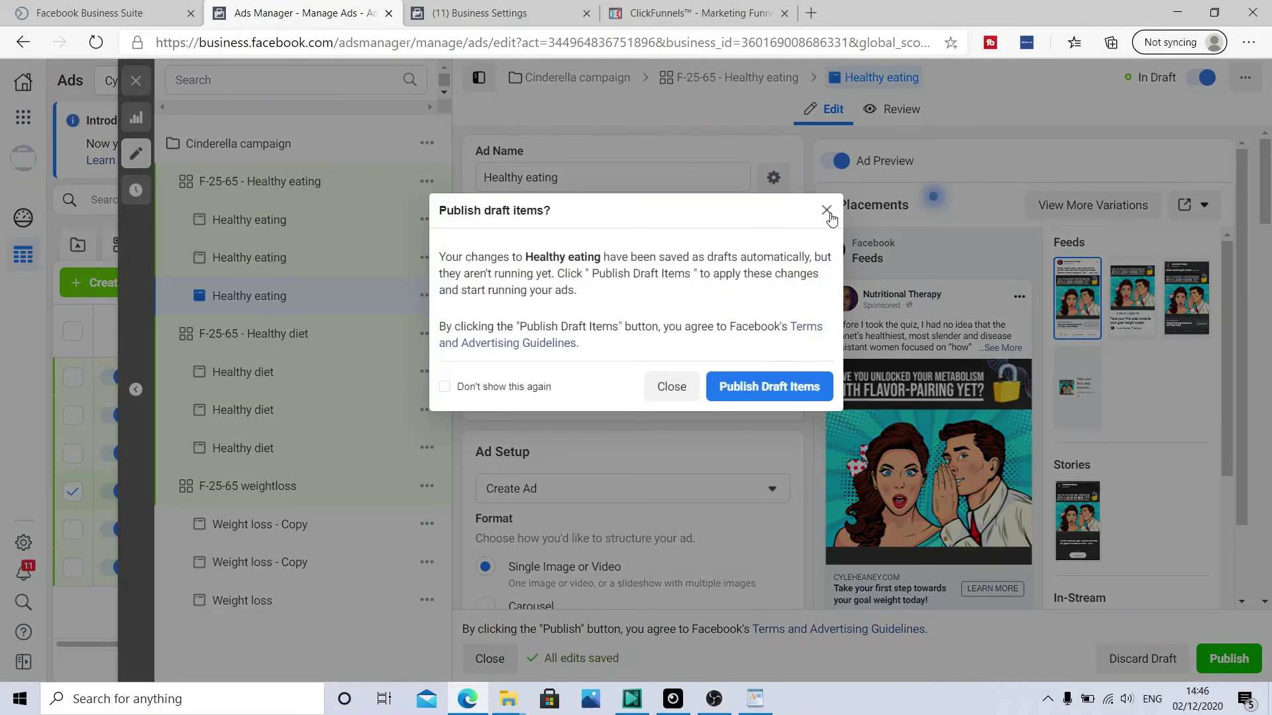
pyautogui.click(827, 211)
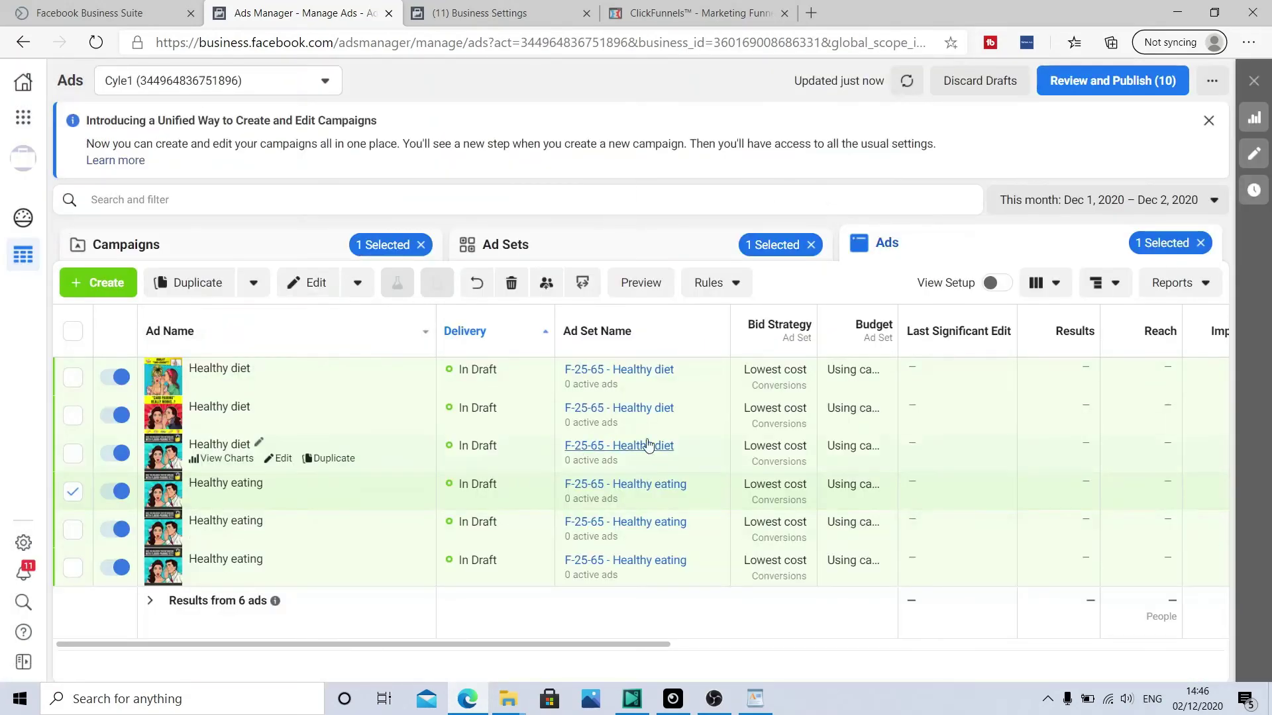
pyautogui.click(218, 260)
pyautogui.click(601, 250)
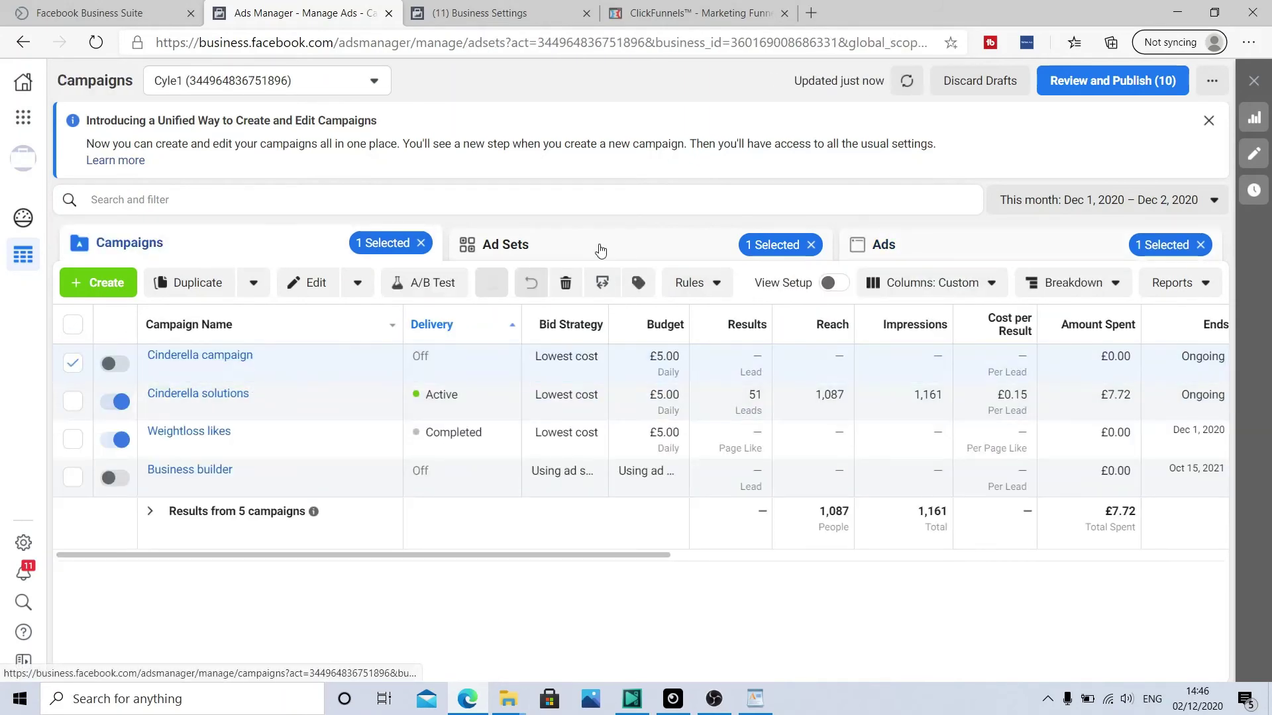
pyautogui.click(991, 257)
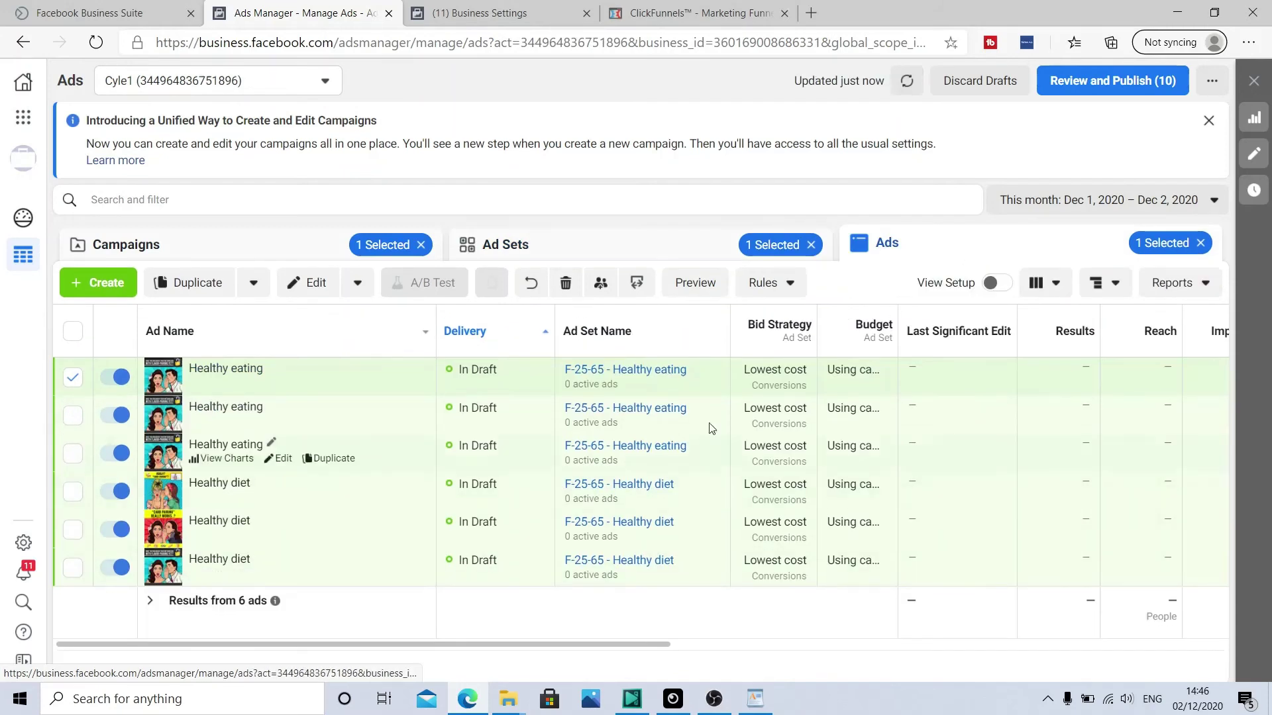
# Select the Healthy diet and weightloss ad sets along with Healthy eating, and review the ads of all three.
pyautogui.click(535, 248)
pyautogui.click(72, 401)
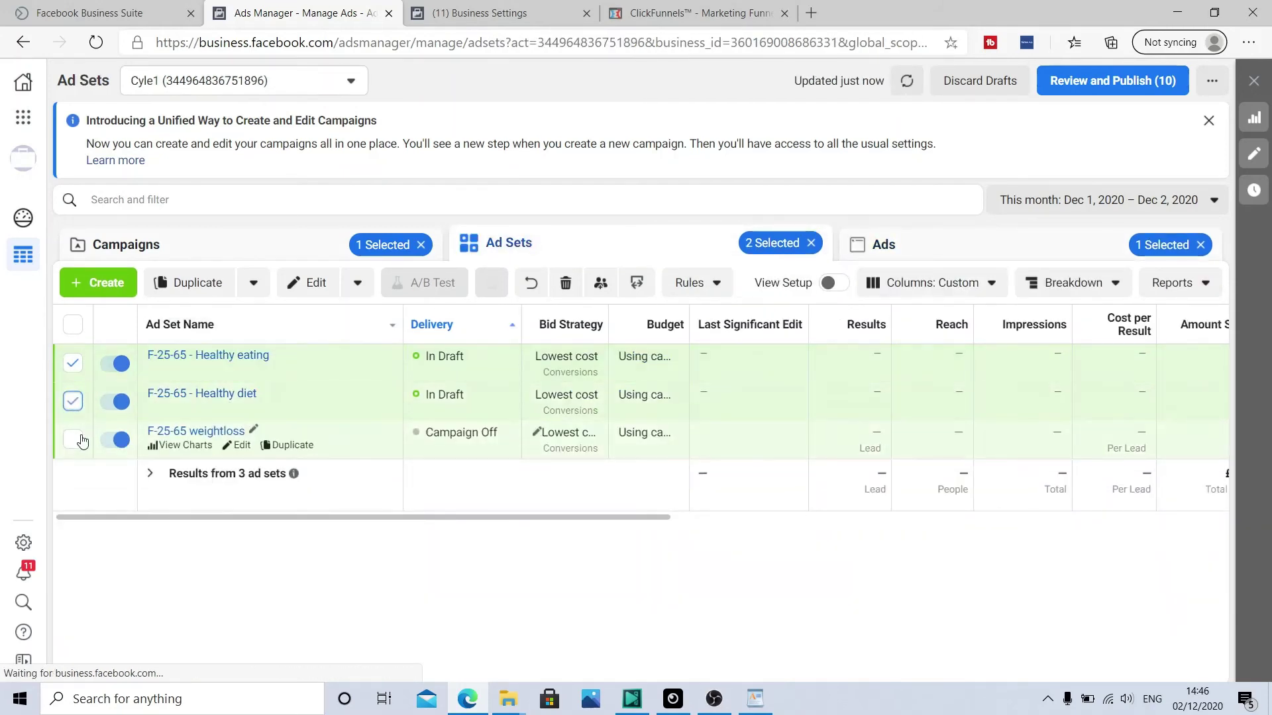
pyautogui.click(73, 439)
pyautogui.click(944, 247)
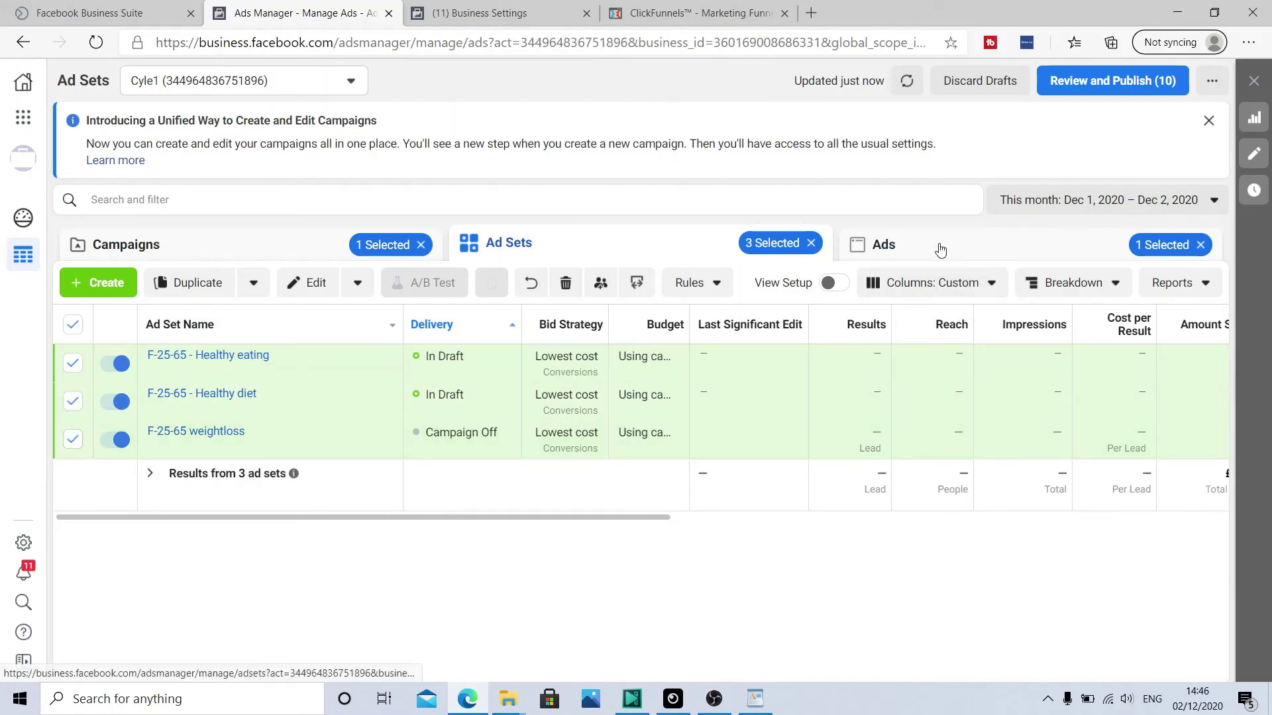
pyautogui.scroll(-1, 428, 488)
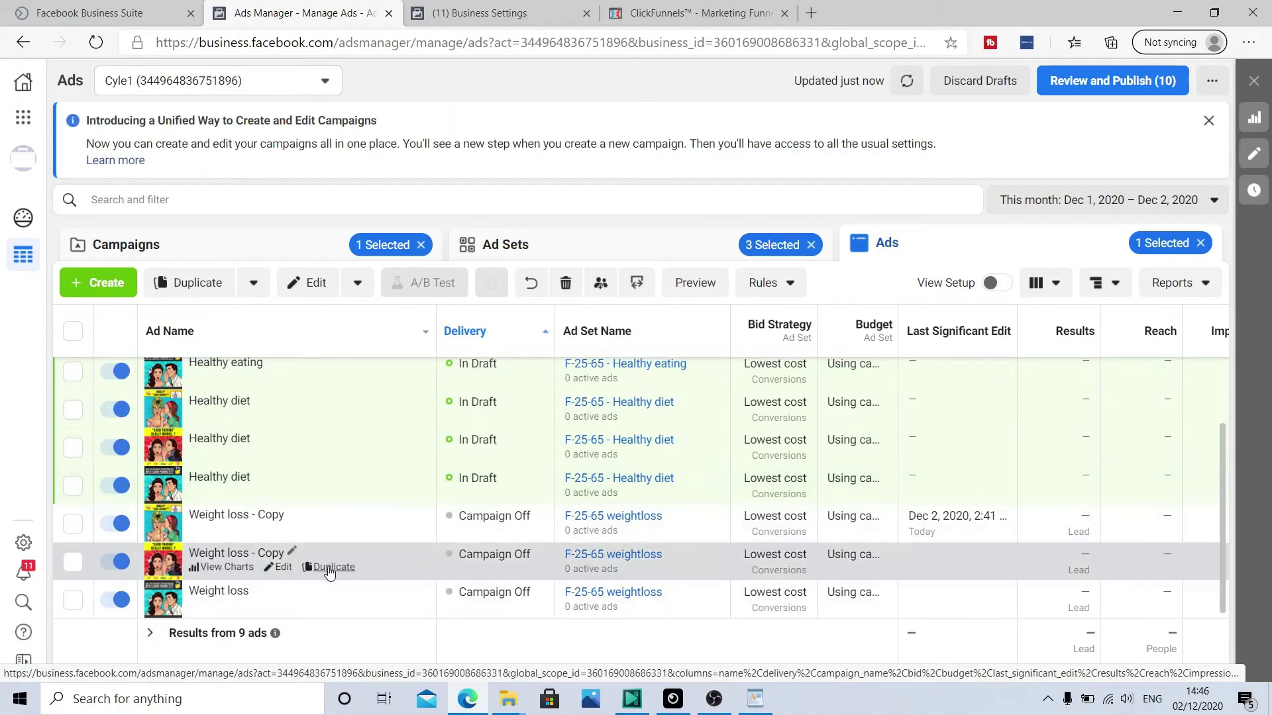
pyautogui.scroll(1, 308, 480)
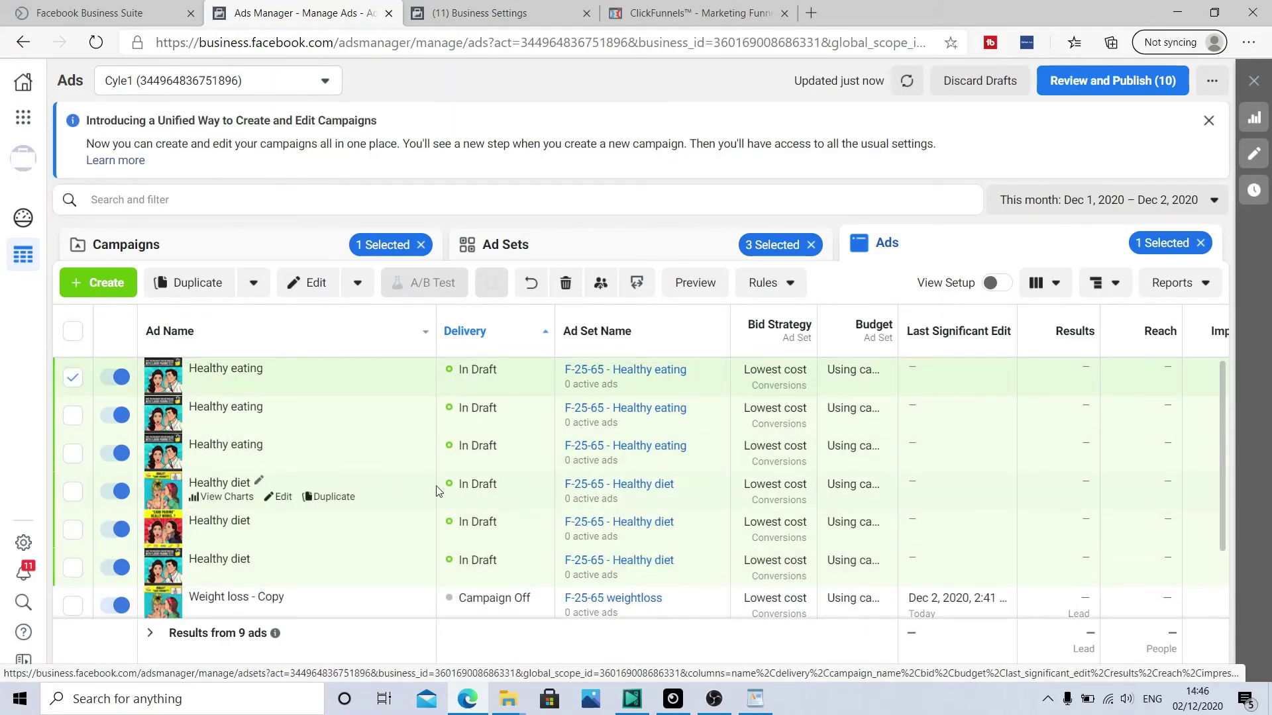
pyautogui.scroll(-1, 507, 490)
pyautogui.scroll(1, 507, 490)
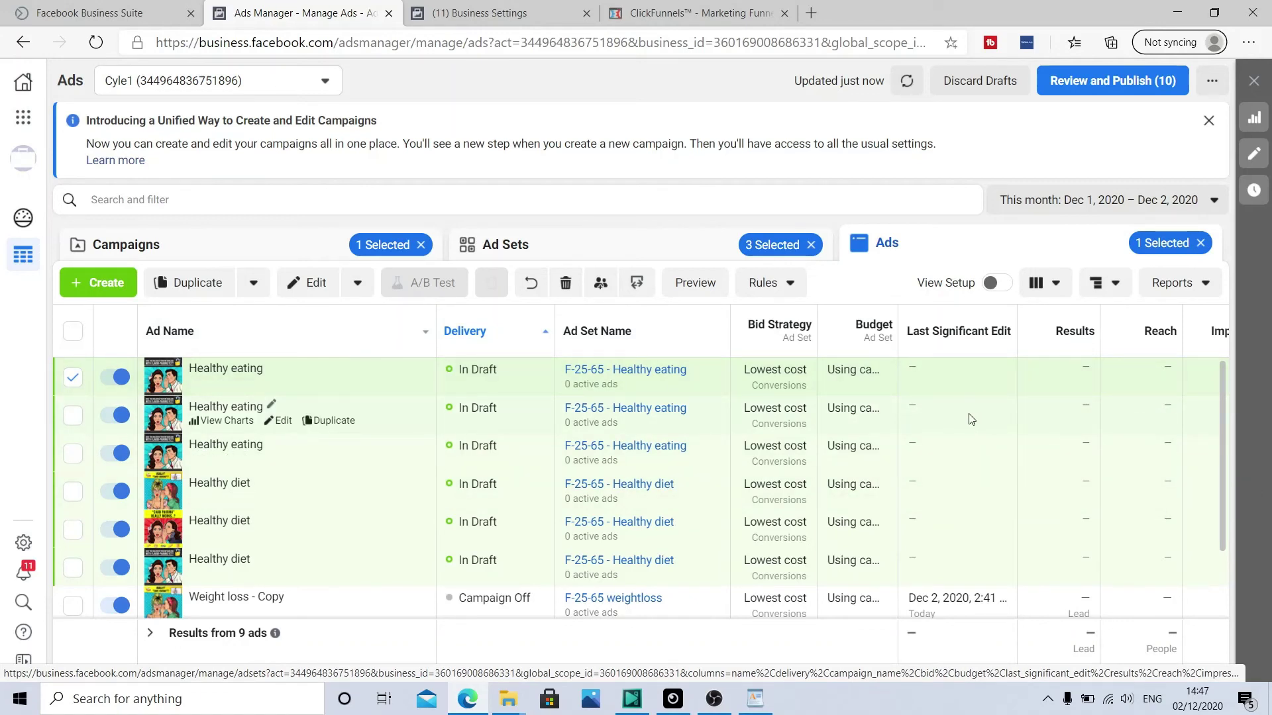
# Select the Cinderella solutions campaign instead of Cinderella campaign and view its ad sets.
pyautogui.click(196, 247)
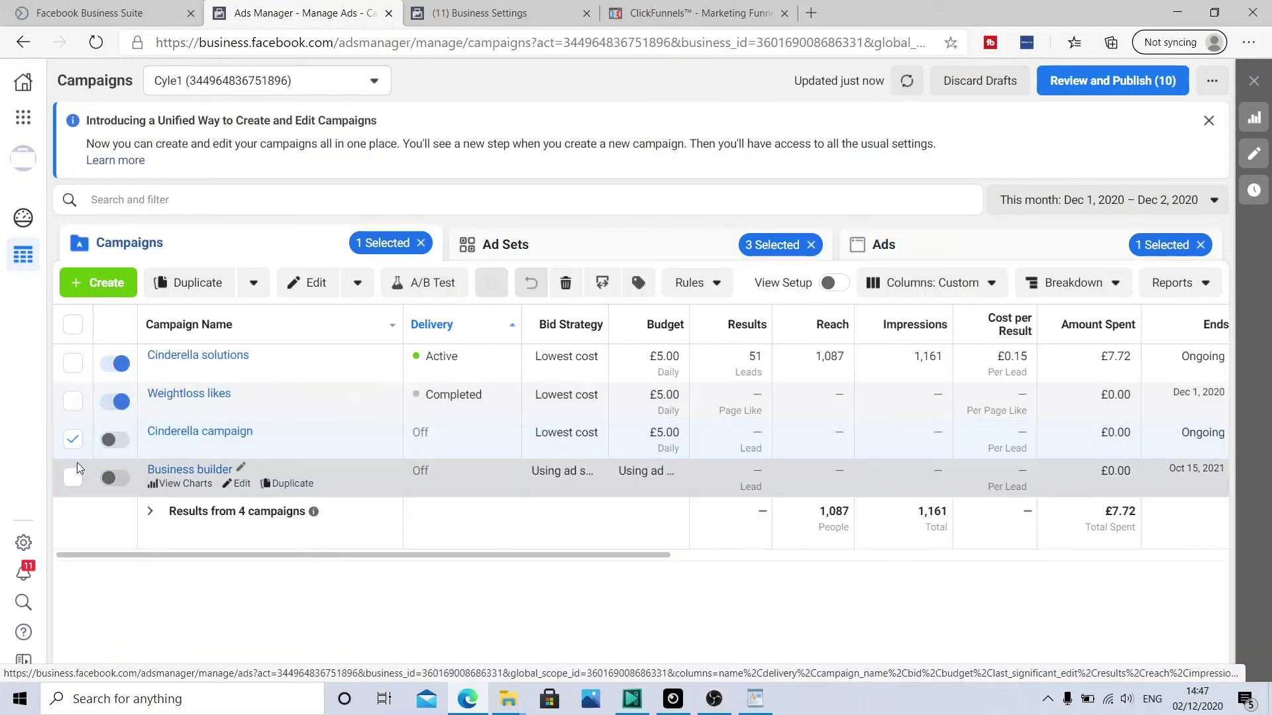
pyautogui.click(73, 439)
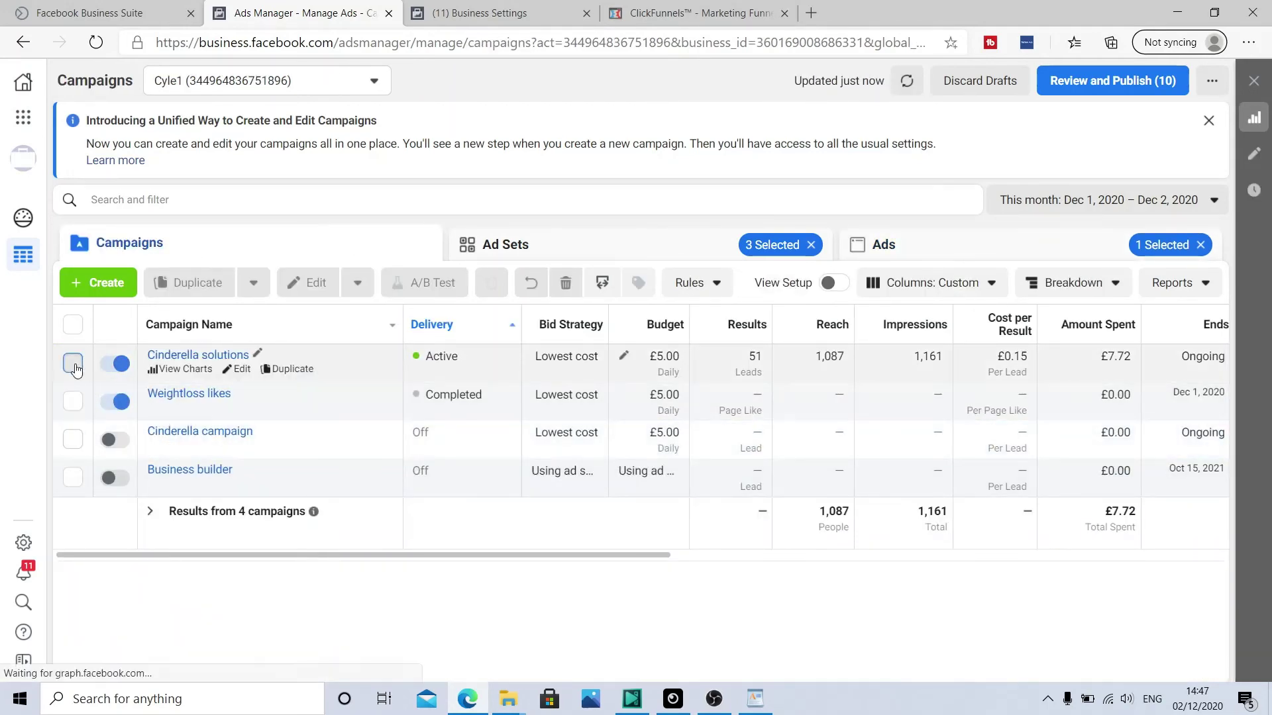
pyautogui.click(73, 363)
pyautogui.click(639, 260)
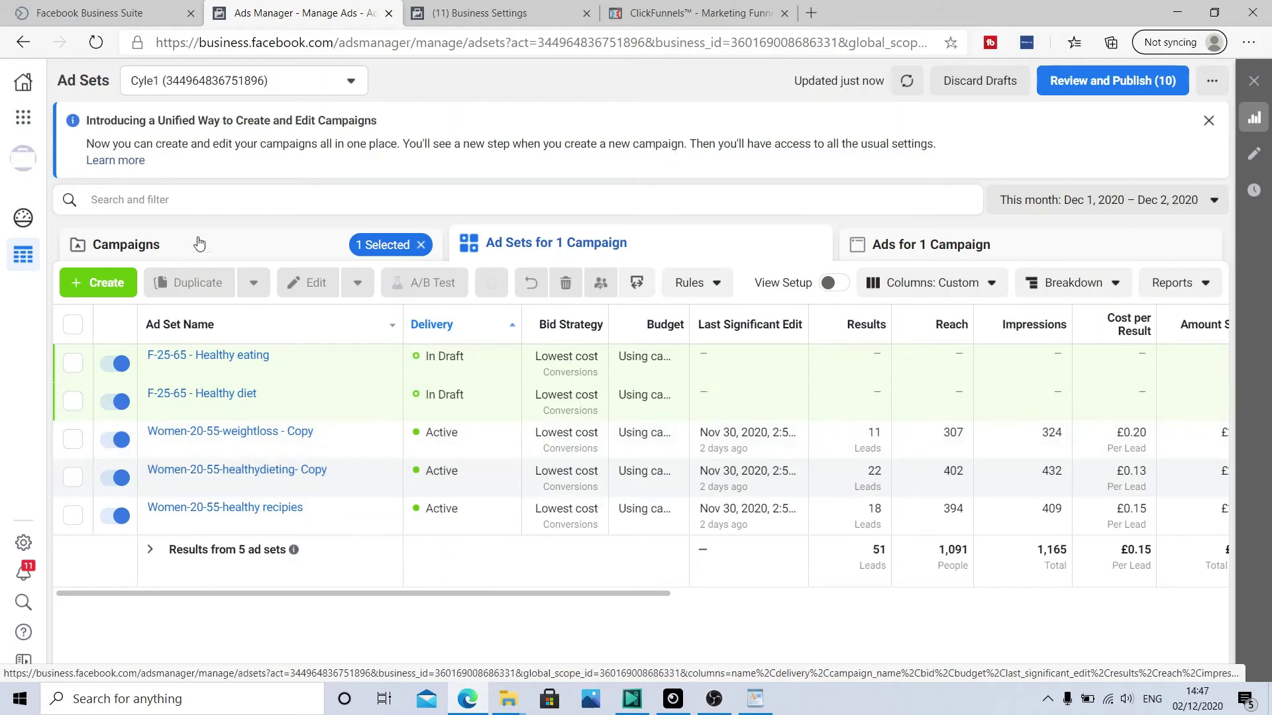
# Select the three active Women-20-55 ad sets of the Cinderella solutions campaign and view their ads.
pyautogui.click(199, 244)
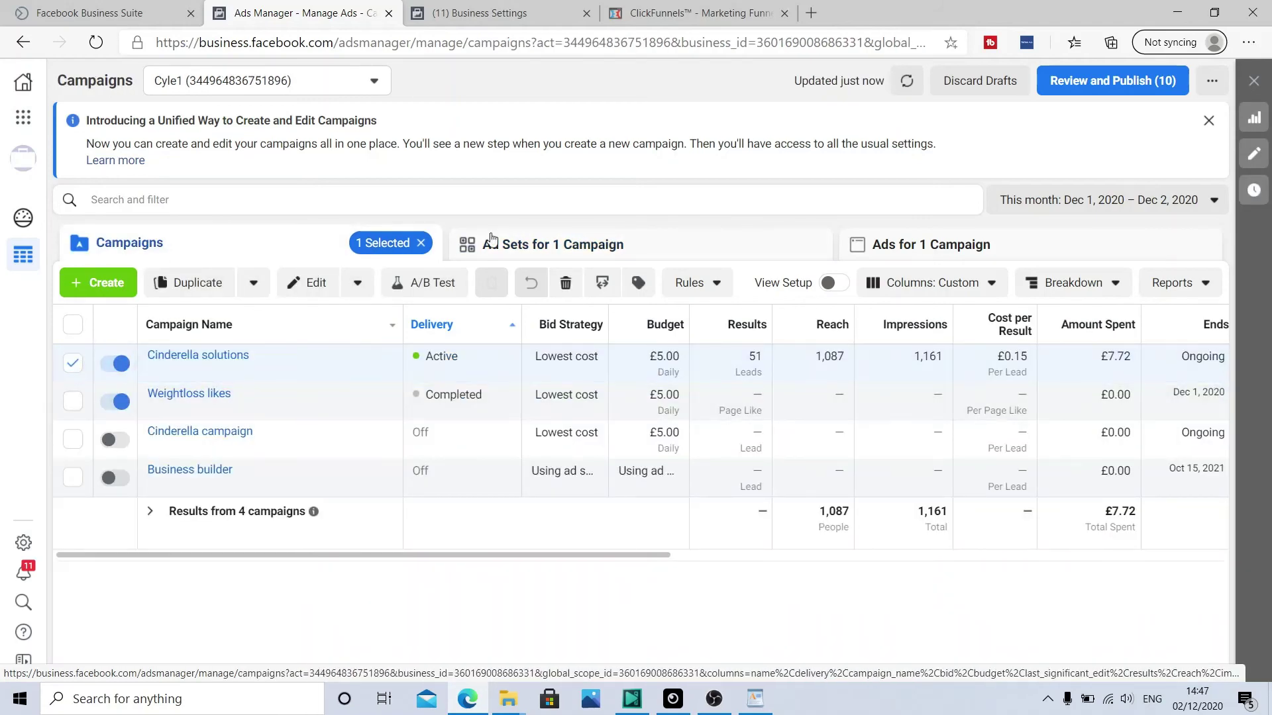
pyautogui.click(503, 245)
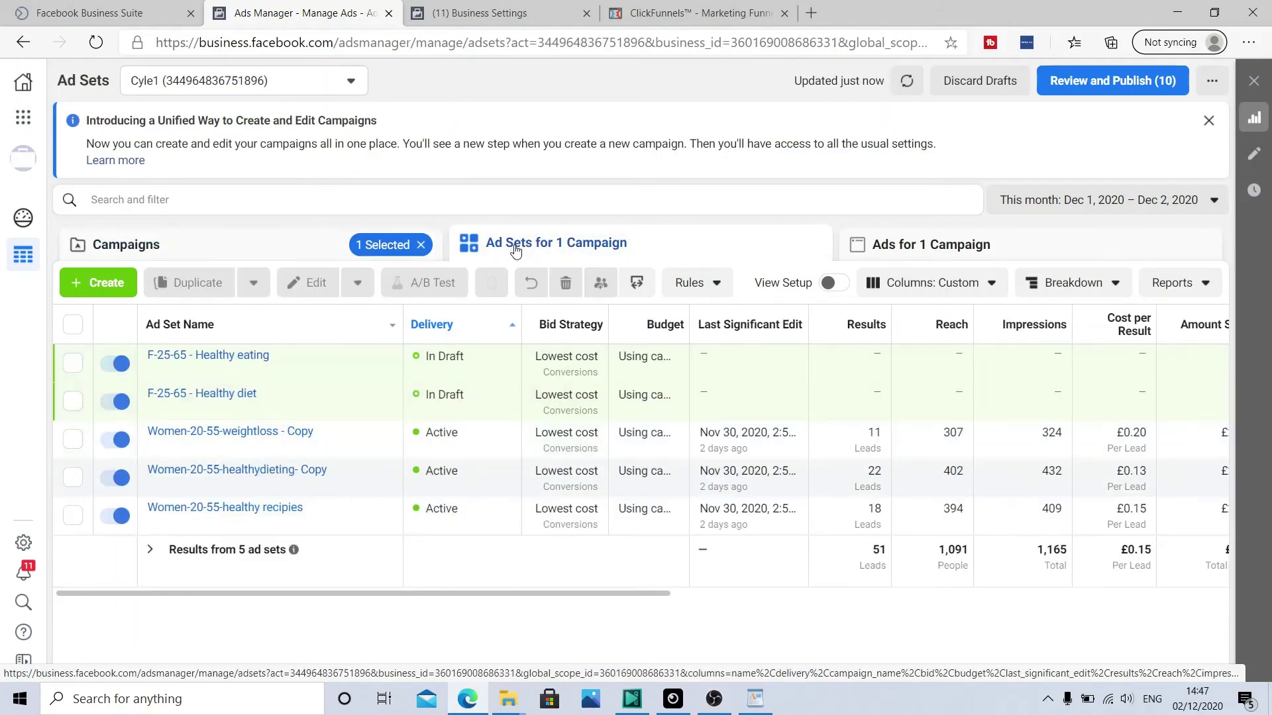
pyautogui.click(73, 439)
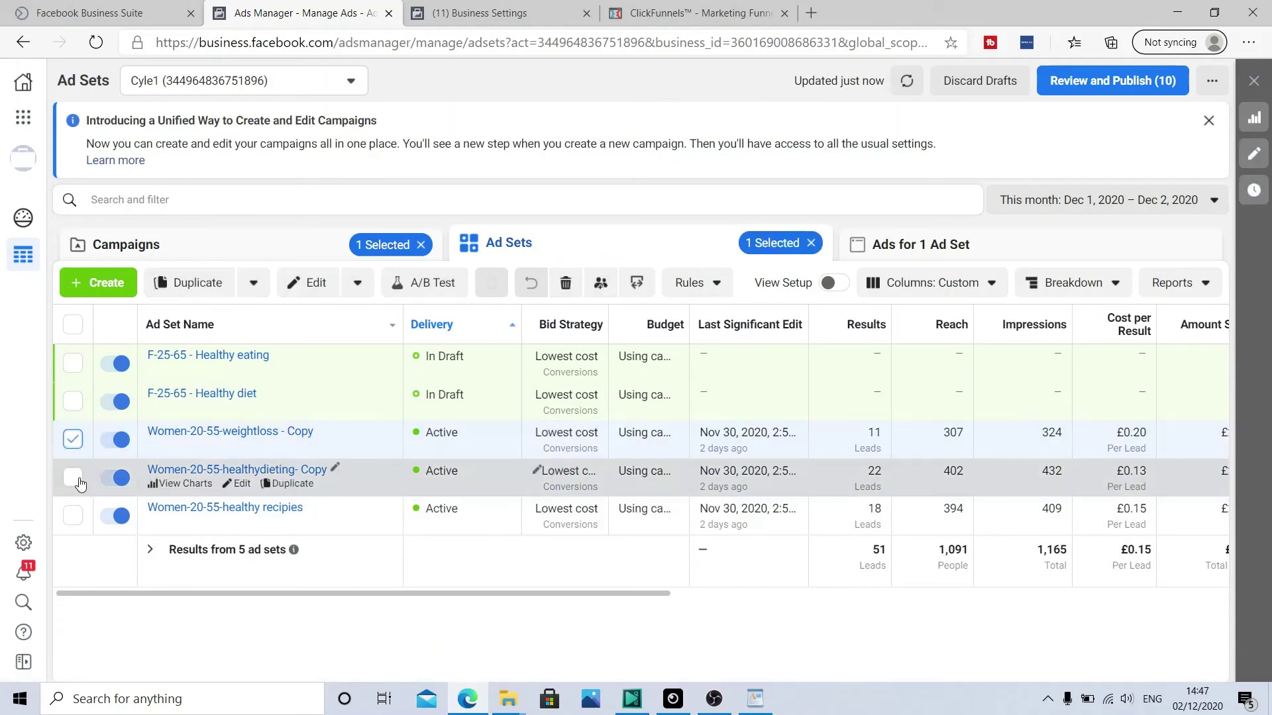
pyautogui.click(76, 479)
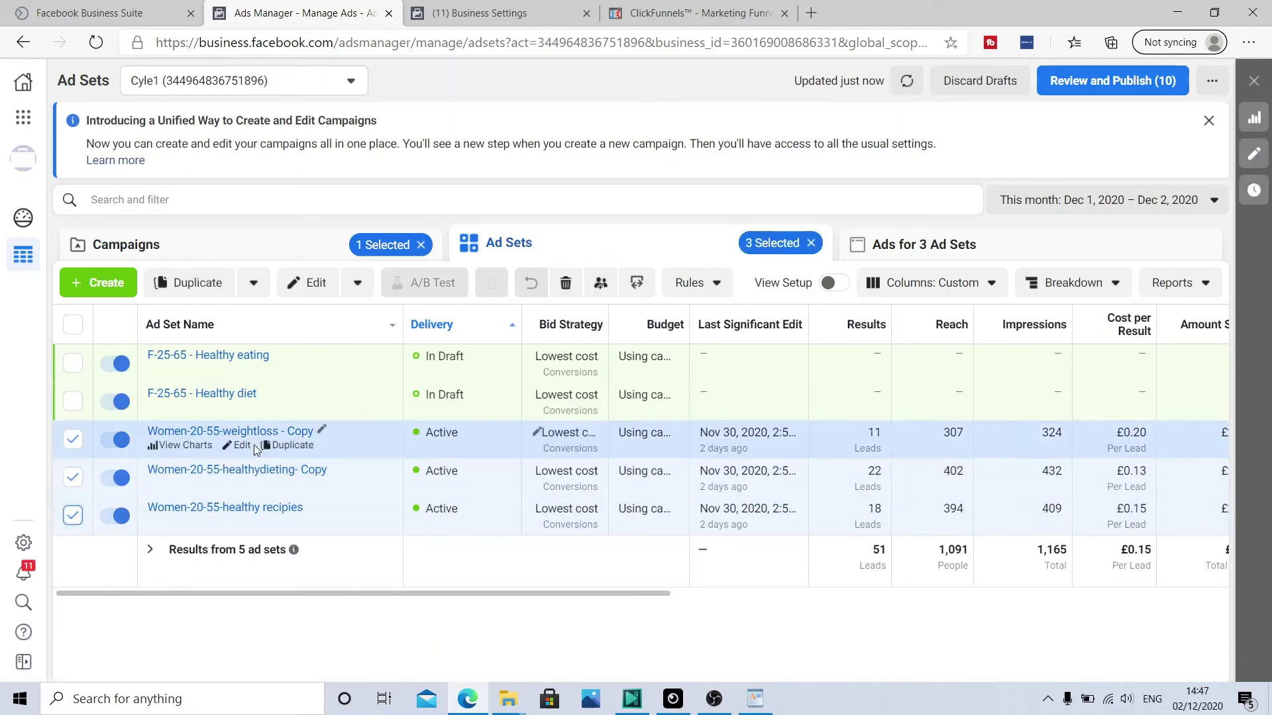
pyautogui.click(994, 259)
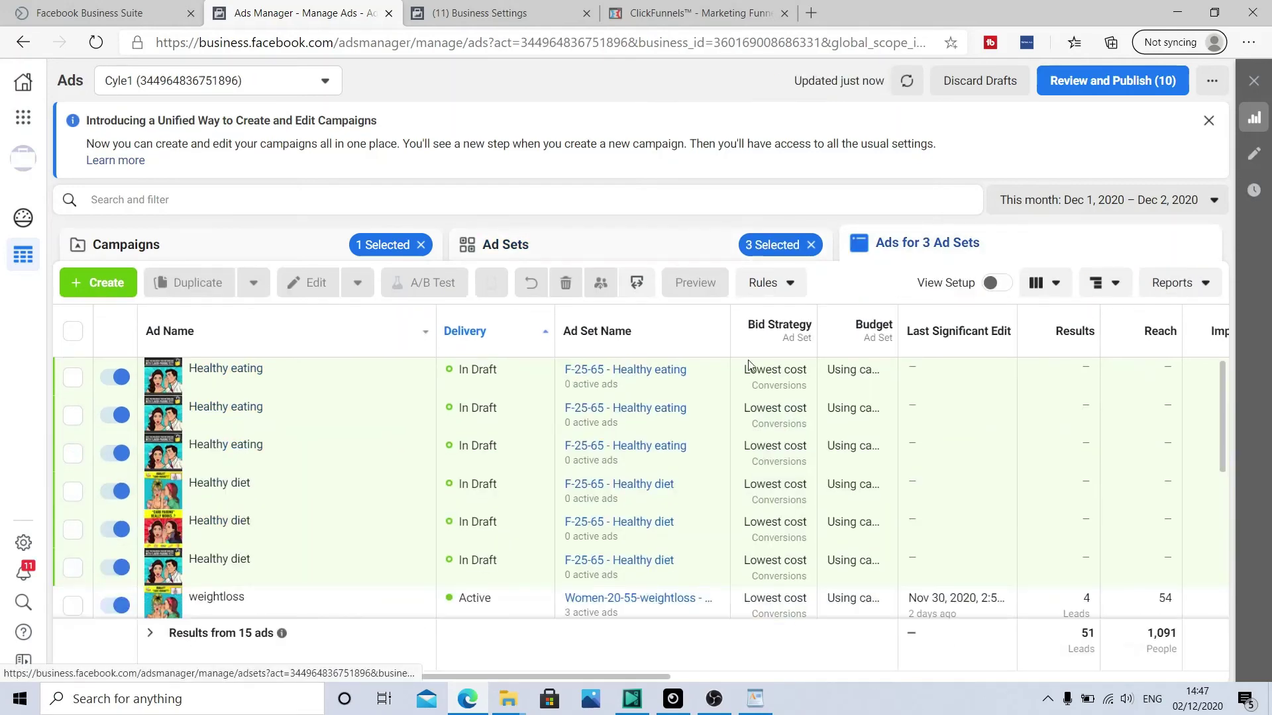
pyautogui.scroll(-3, 487, 457)
pyautogui.scroll(3, 486, 457)
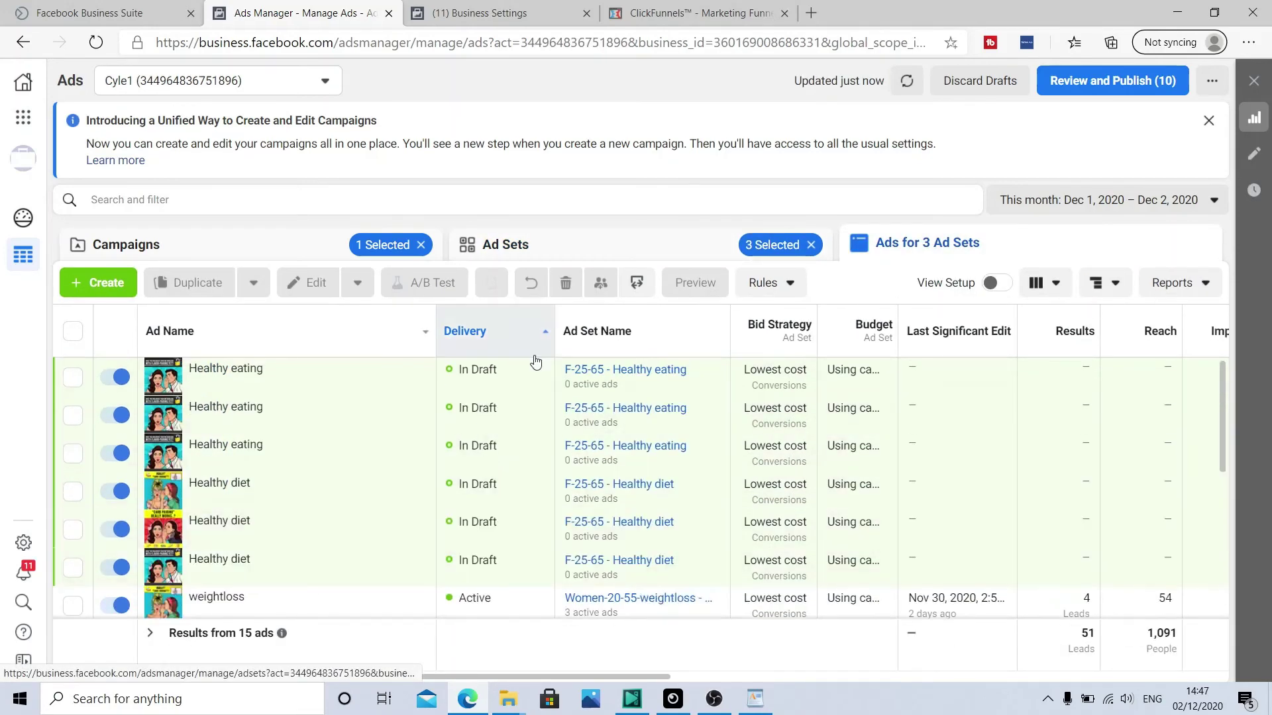
# Check the campaign list, return to the ads of the three selected ad sets, and compare the active ads' results and reach.
pyautogui.click(264, 244)
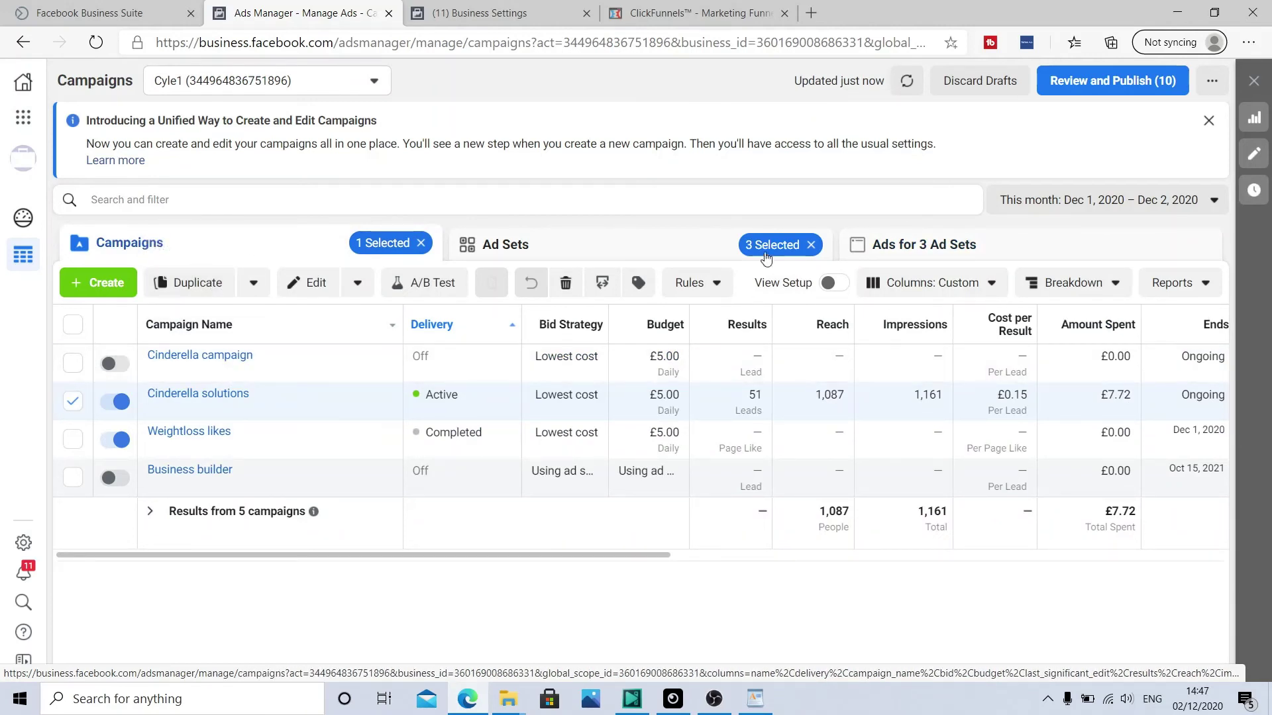
pyautogui.click(914, 245)
pyautogui.scroll(-3, 419, 389)
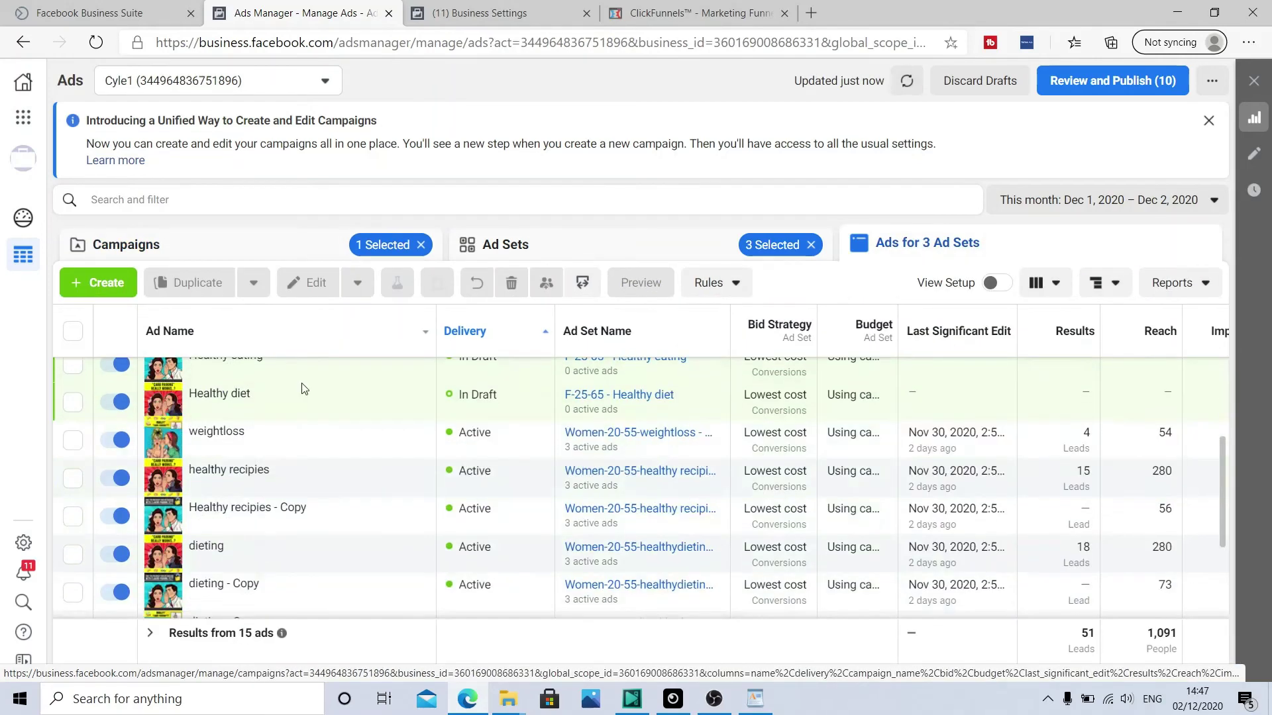
pyautogui.scroll(-2, 419, 389)
pyautogui.scroll(2, 419, 389)
pyautogui.scroll(-1, 419, 390)
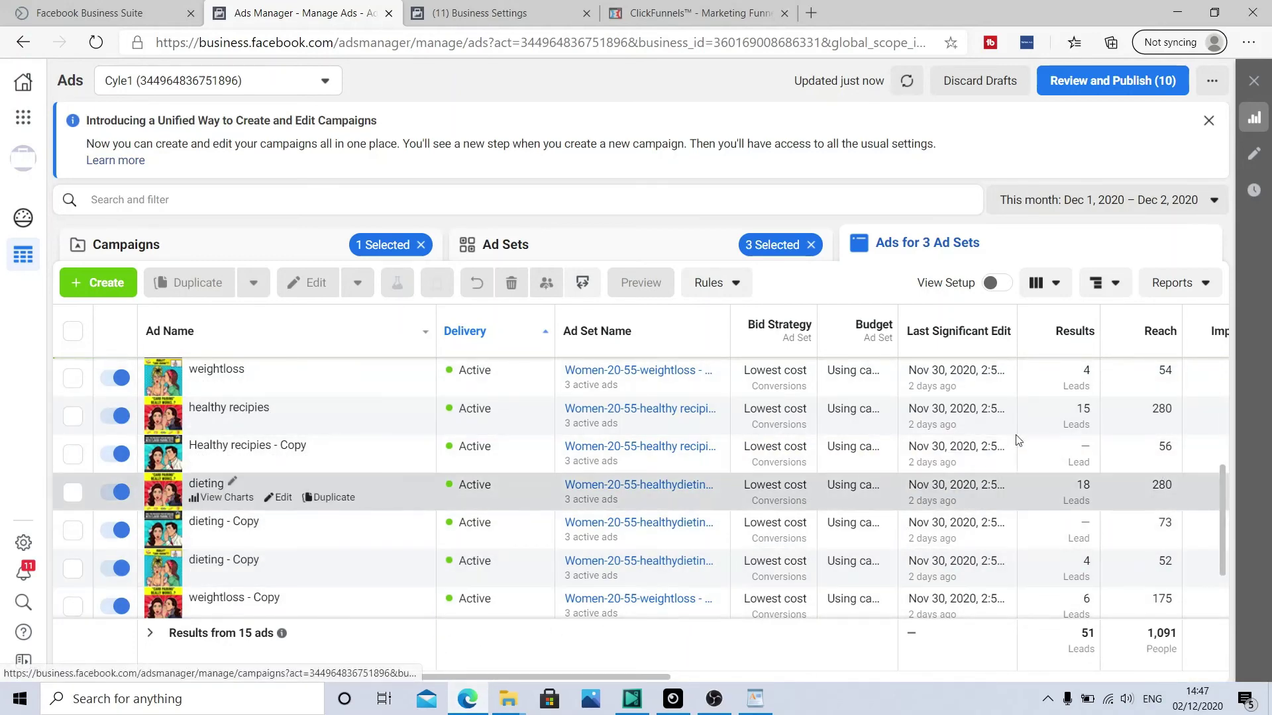
pyautogui.scroll(1, 639, 403)
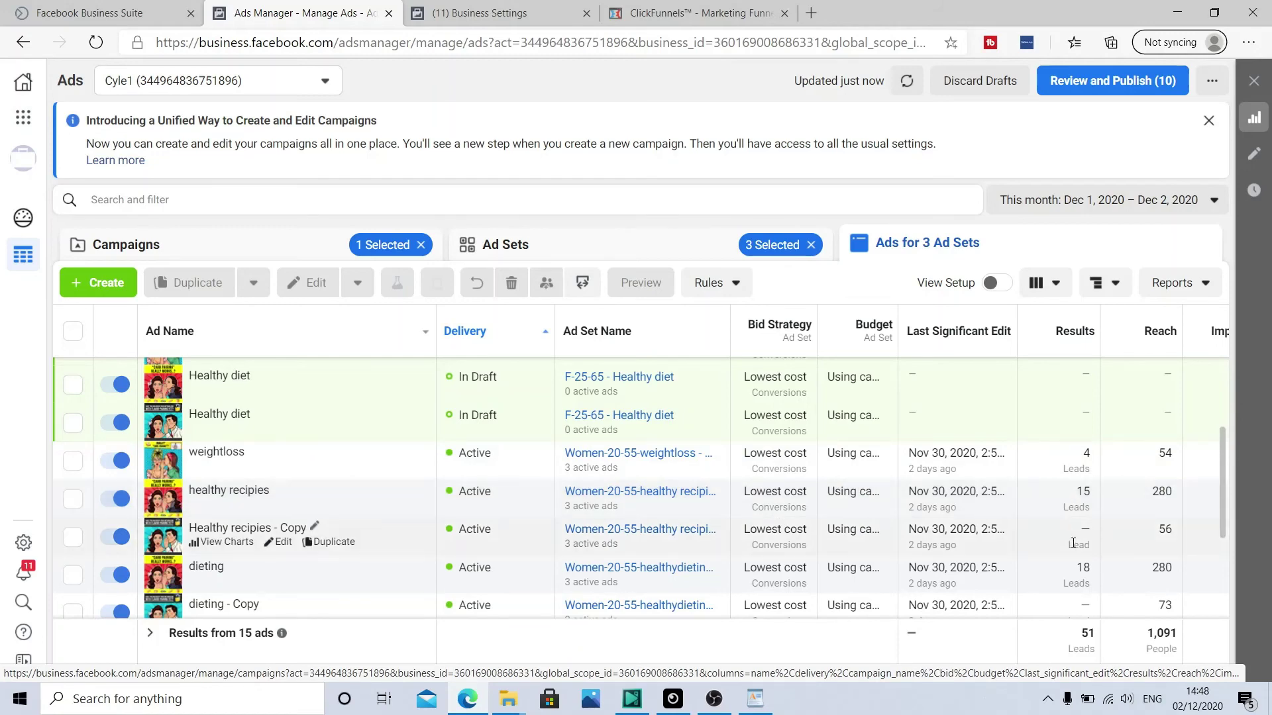
pyautogui.scroll(-1, 1073, 540)
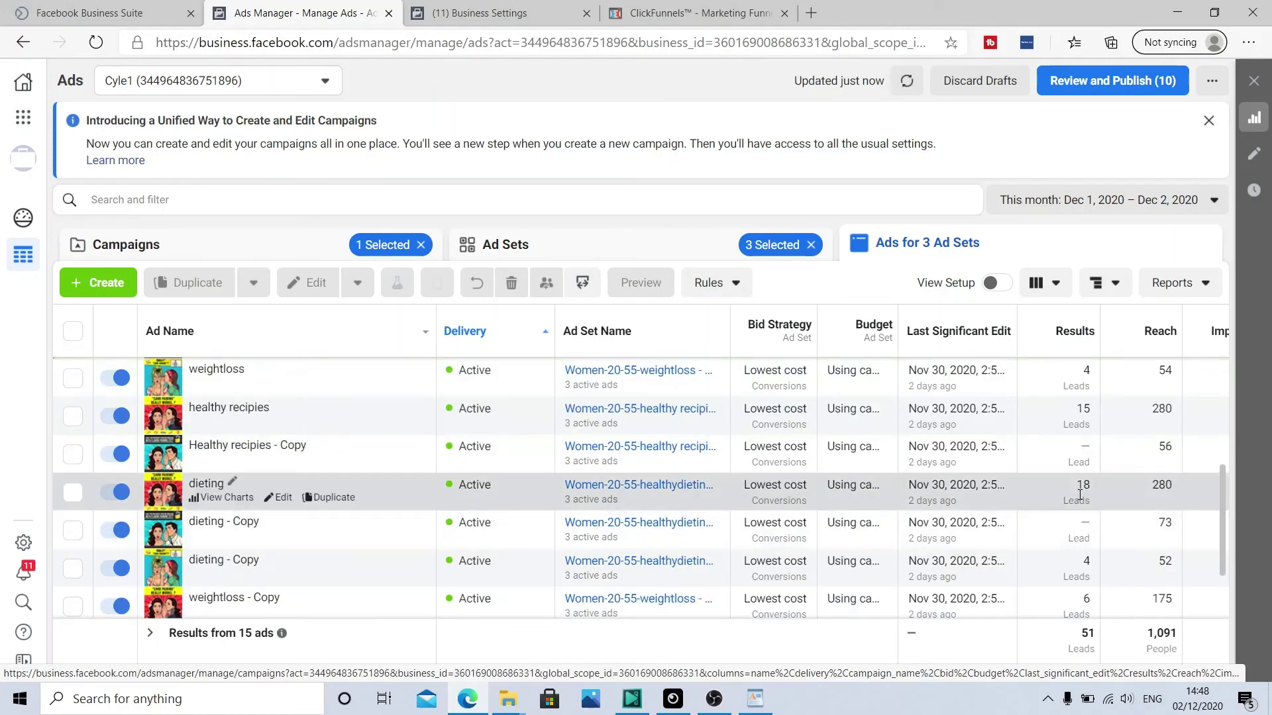
pyautogui.scroll(-1, 1065, 547)
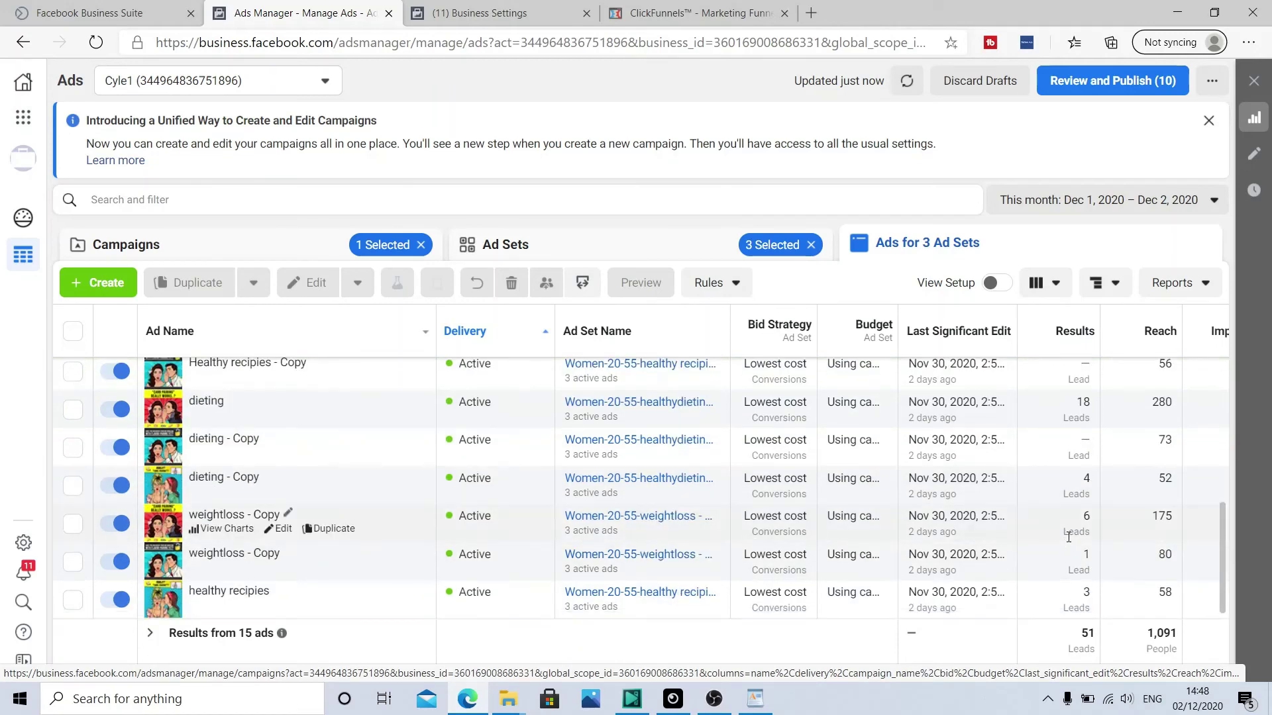
pyautogui.scroll(4, 1067, 537)
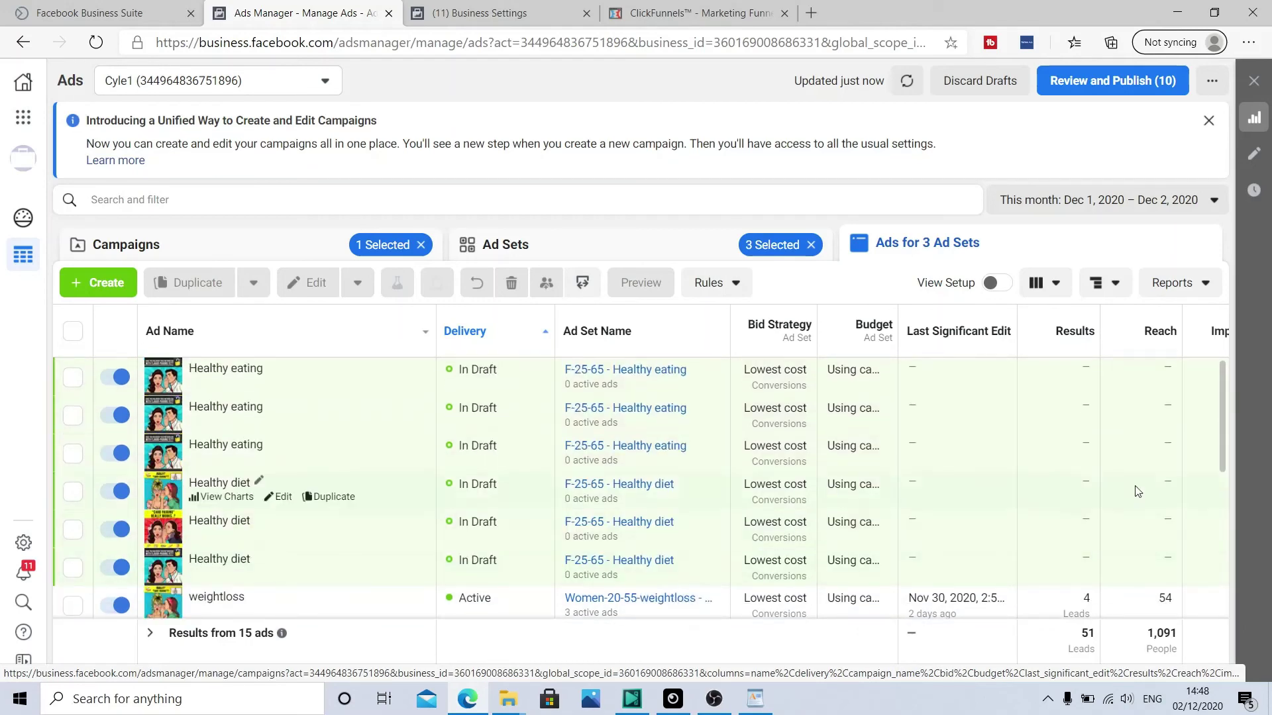
pyautogui.scroll(-4, 1137, 491)
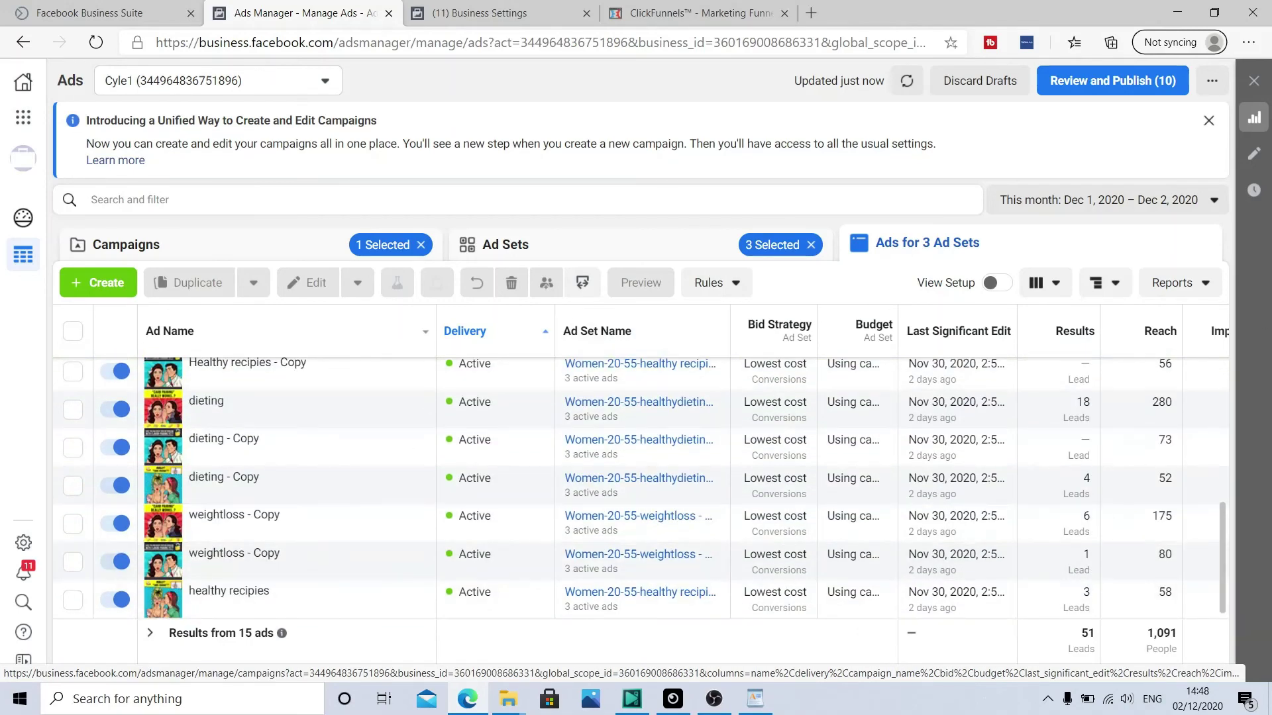
# Bring the cost columns of the ads table into view and compare the cost per result of the active ads.
pyautogui.moveTo(493, 674); pyautogui.dragTo(717, 677)
pyautogui.scroll(5, 940, 473)
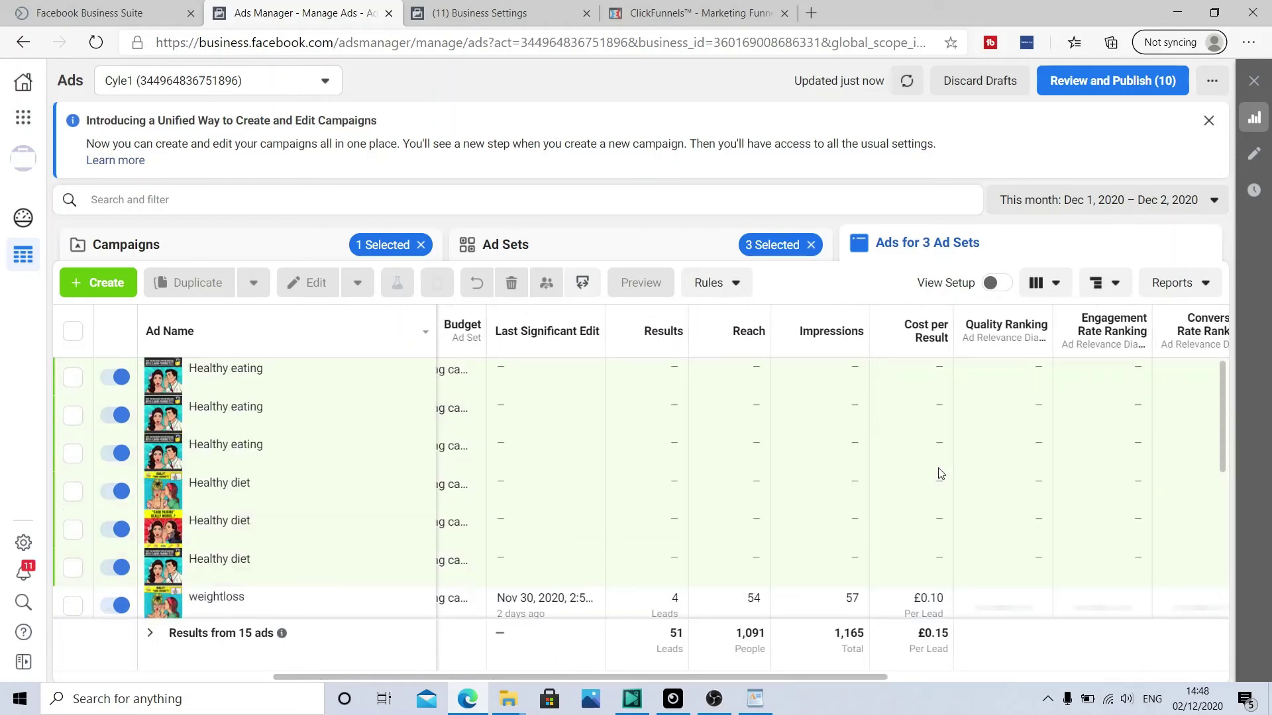
pyautogui.scroll(-4, 940, 473)
pyautogui.scroll(1, 939, 457)
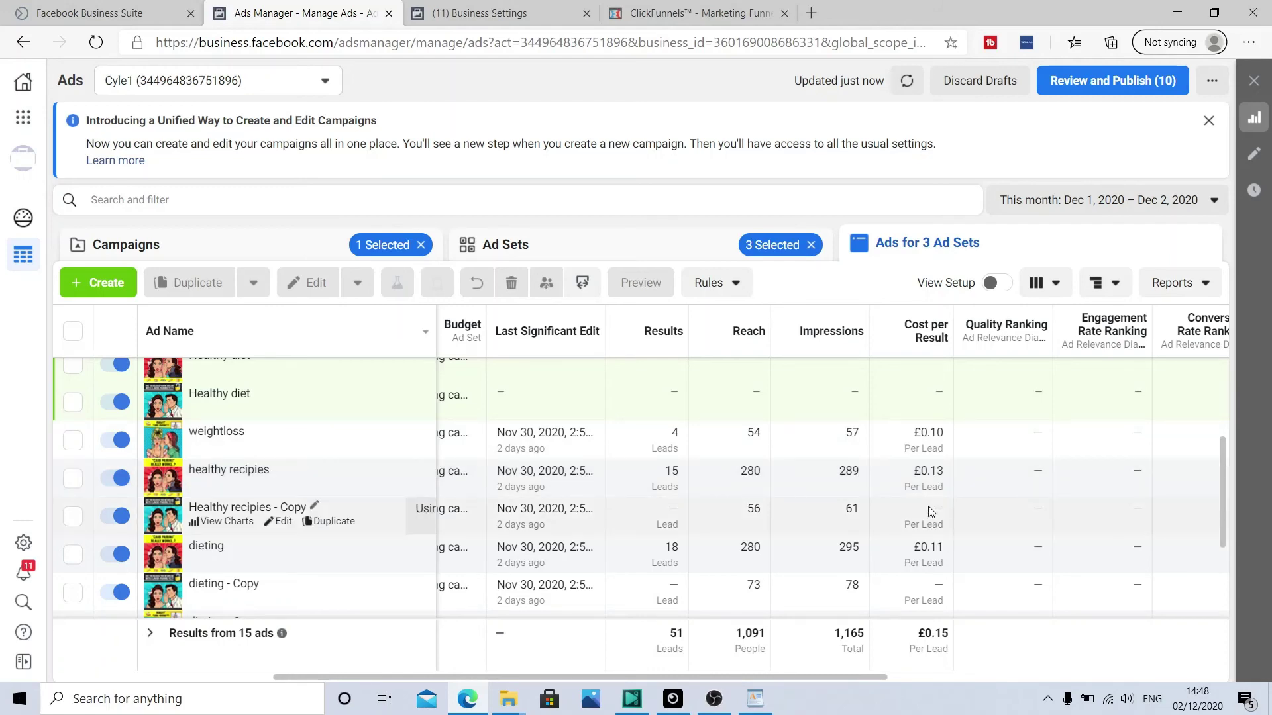
pyautogui.scroll(-3, 928, 506)
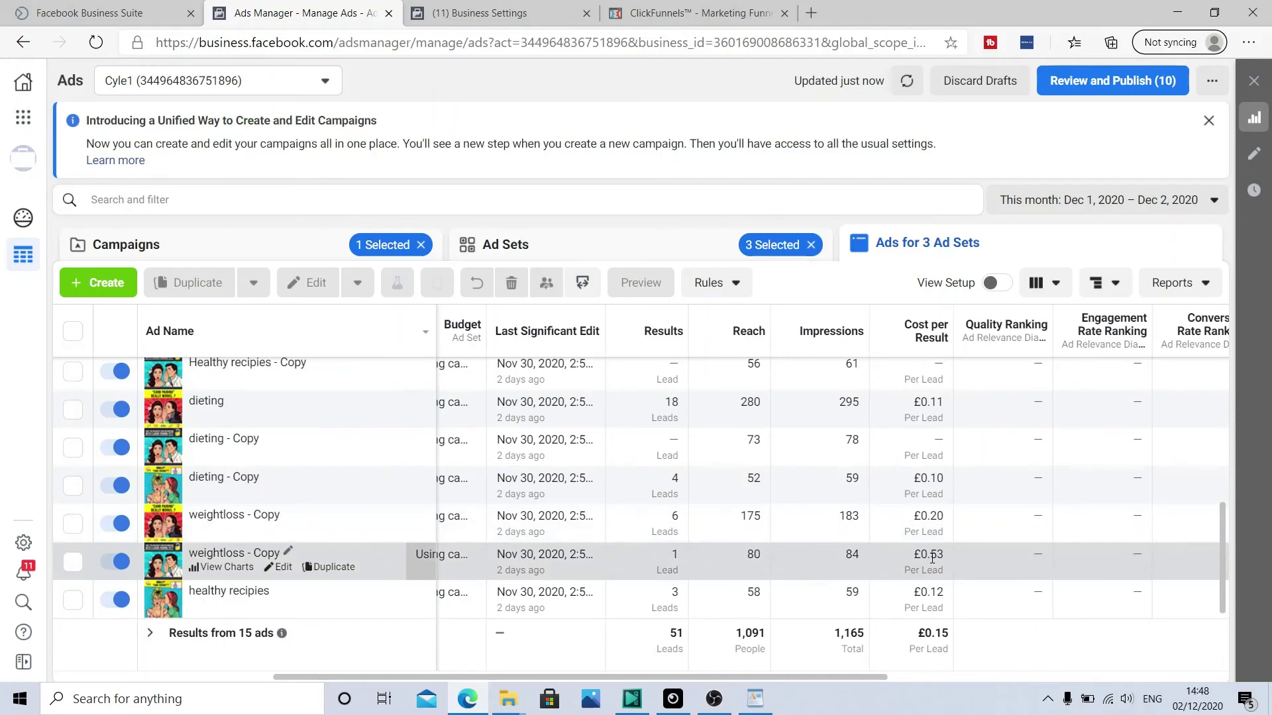
pyautogui.scroll(1, 927, 523)
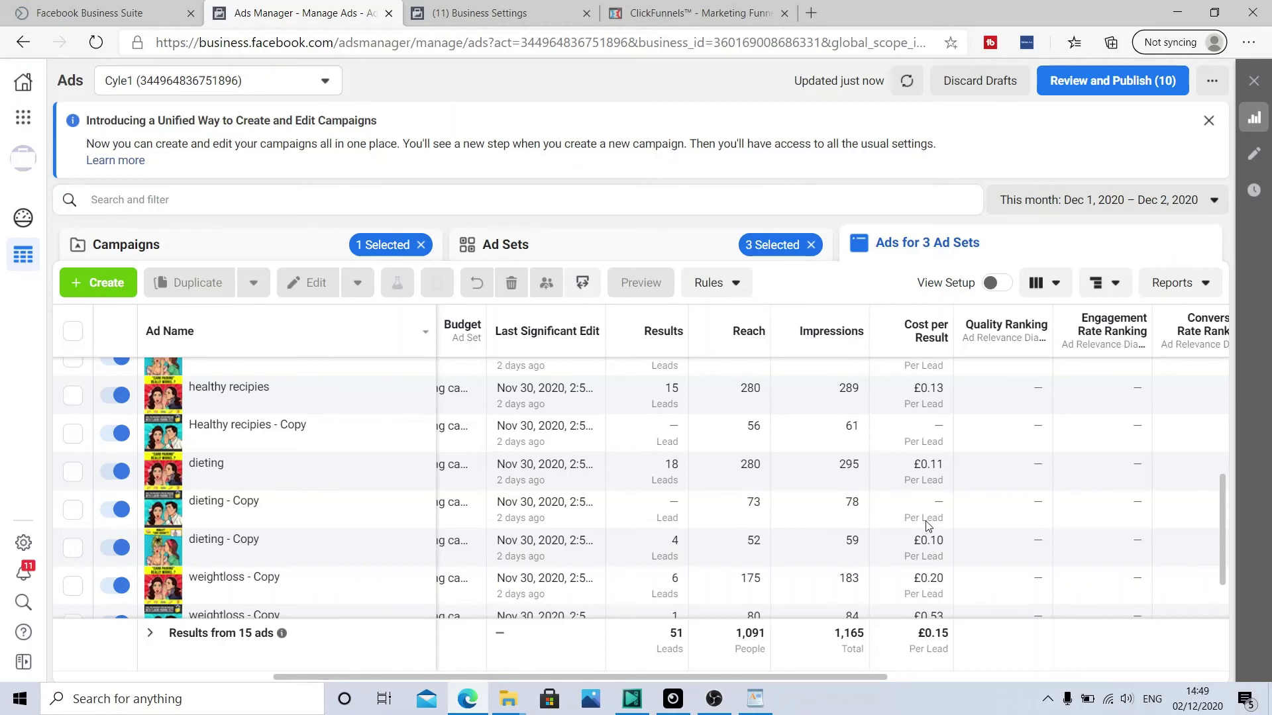
# Try switching off the healthy recipies ad with the red image, and dismiss the error notification.
pyautogui.click(119, 396)
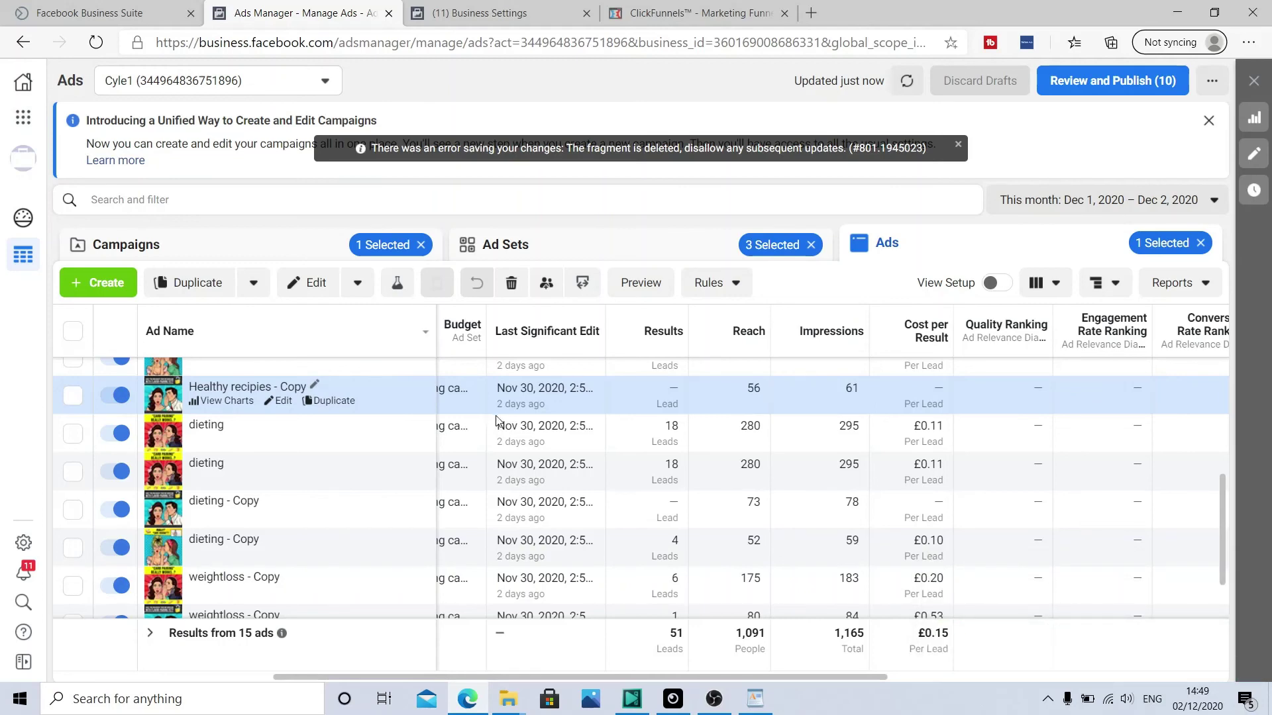
pyautogui.scroll(4, 636, 457)
pyautogui.scroll(-5, 636, 457)
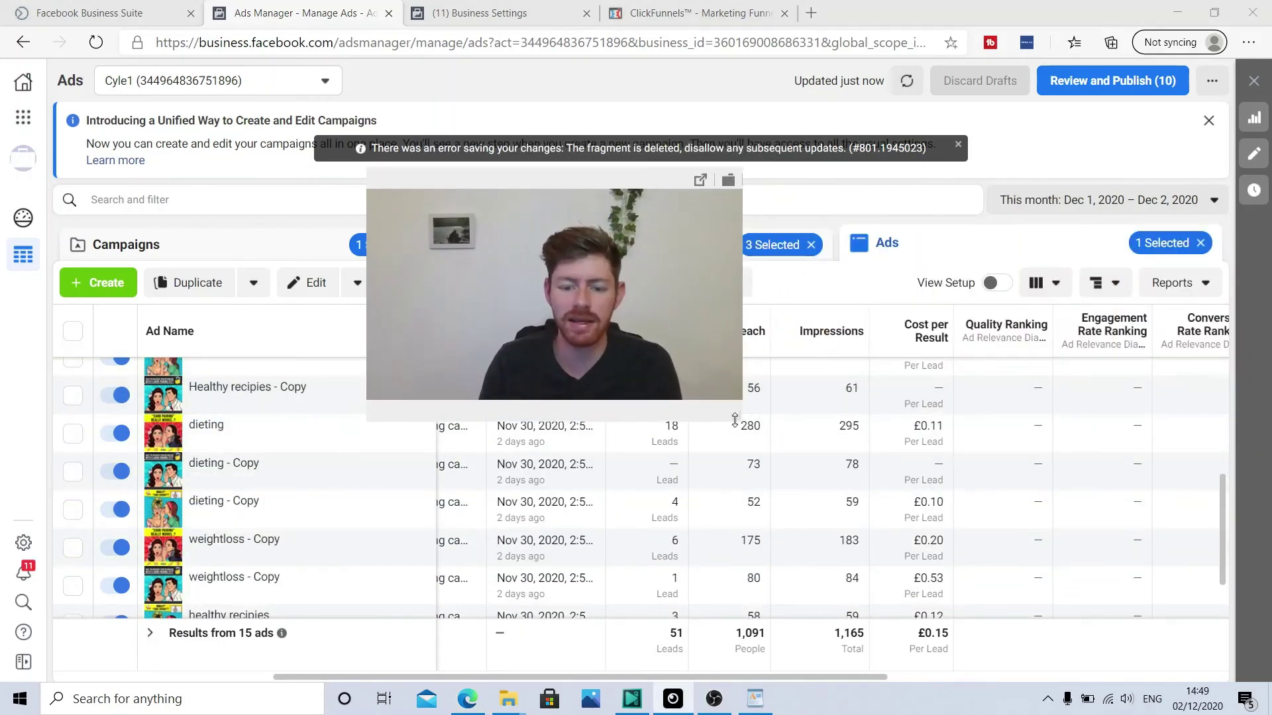
pyautogui.moveTo(739, 416); pyautogui.dragTo(920, 514)
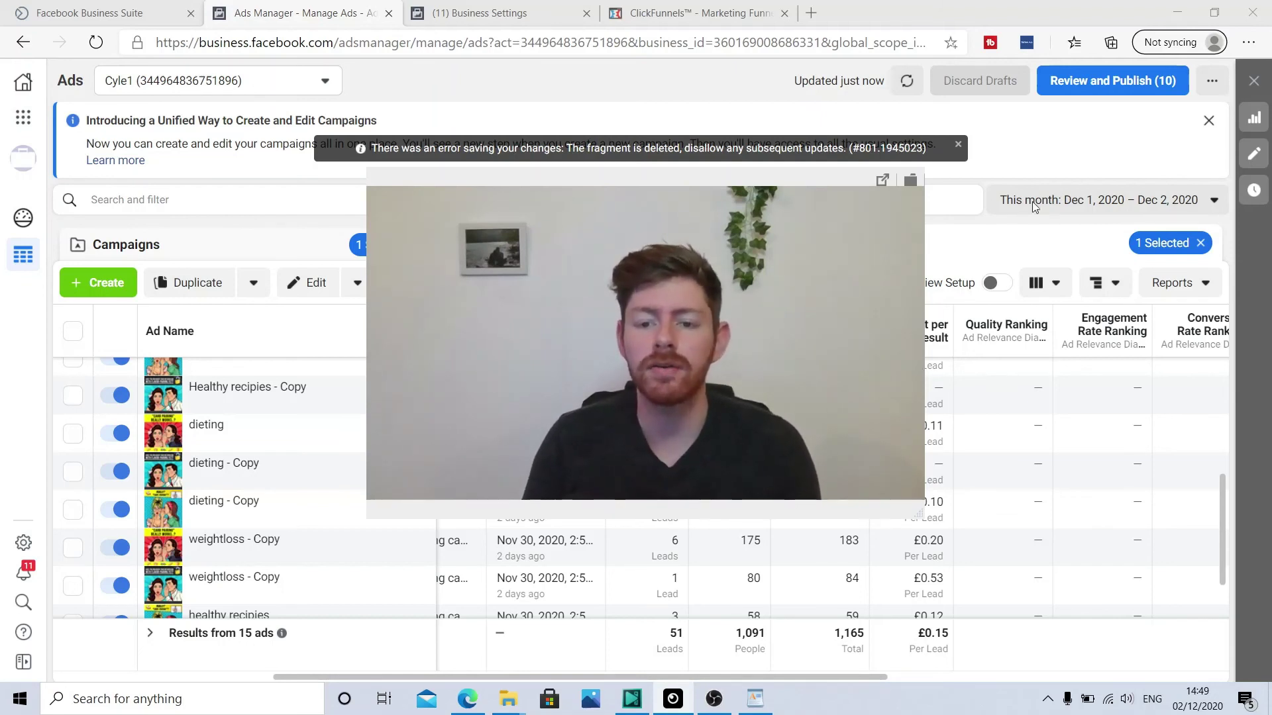
pyautogui.click(958, 146)
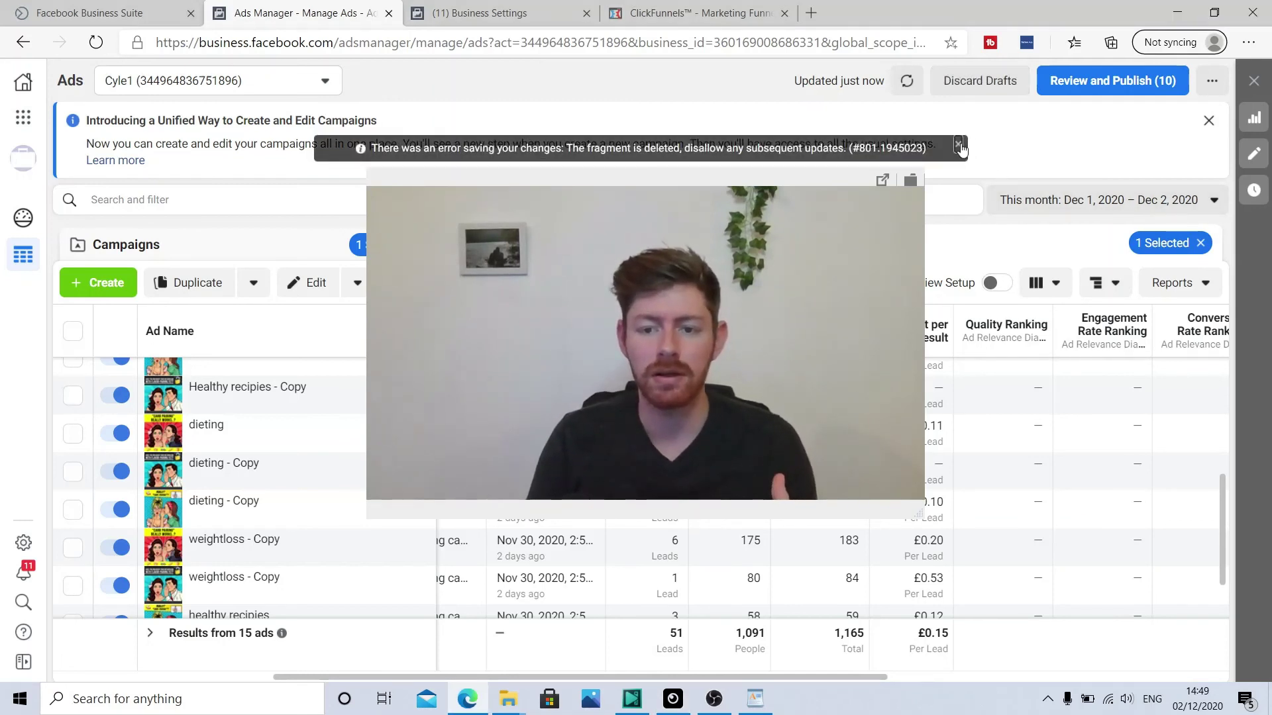
pyautogui.click(957, 145)
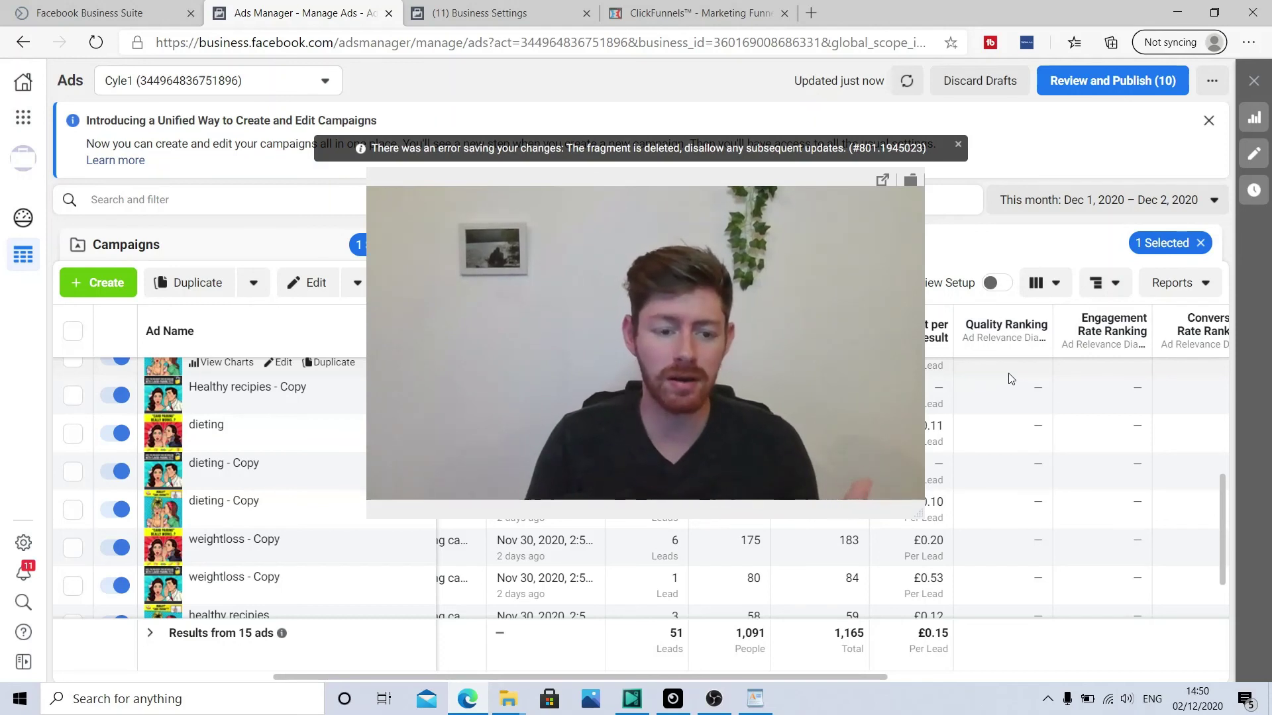
# Open the Cinderella solutions campaign for editing from the campaign list and examine its budget optimization settings.
pyautogui.moveTo(663, 263); pyautogui.dragTo(1022, 483)
pyautogui.click(169, 255)
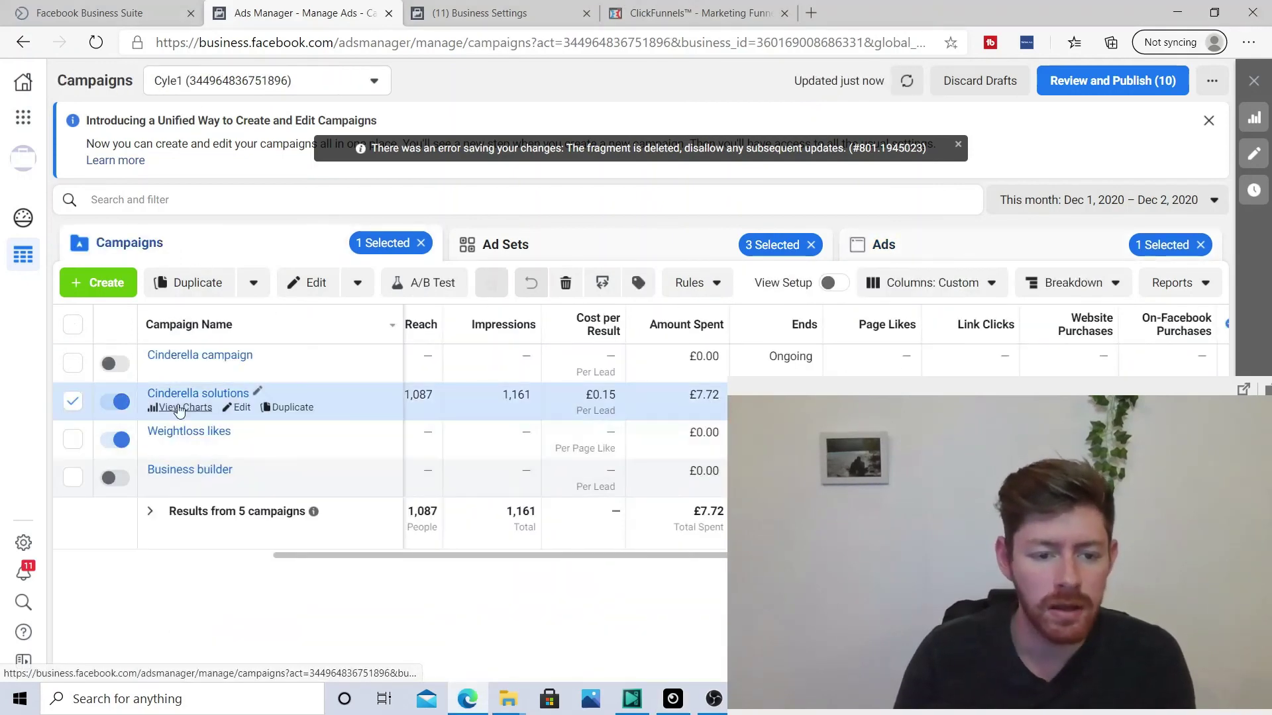
pyautogui.click(241, 409)
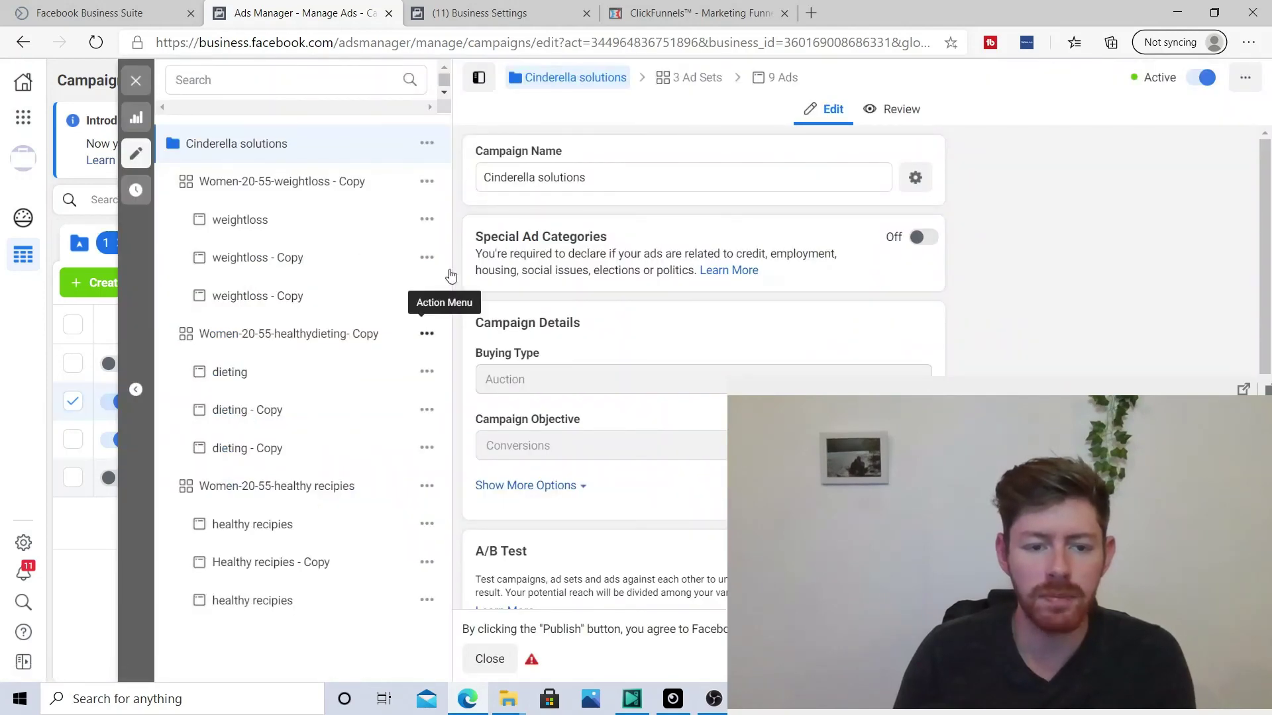
pyautogui.scroll(-3, 685, 374)
pyautogui.scroll(-3, 684, 375)
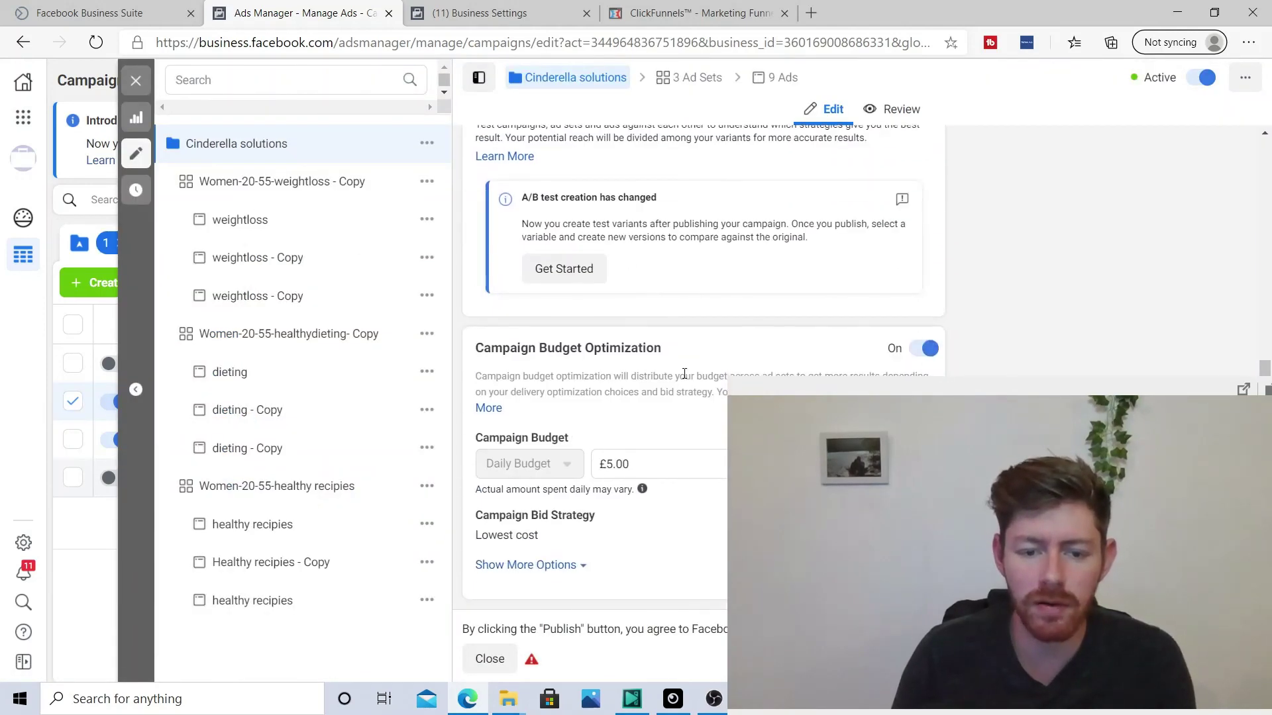